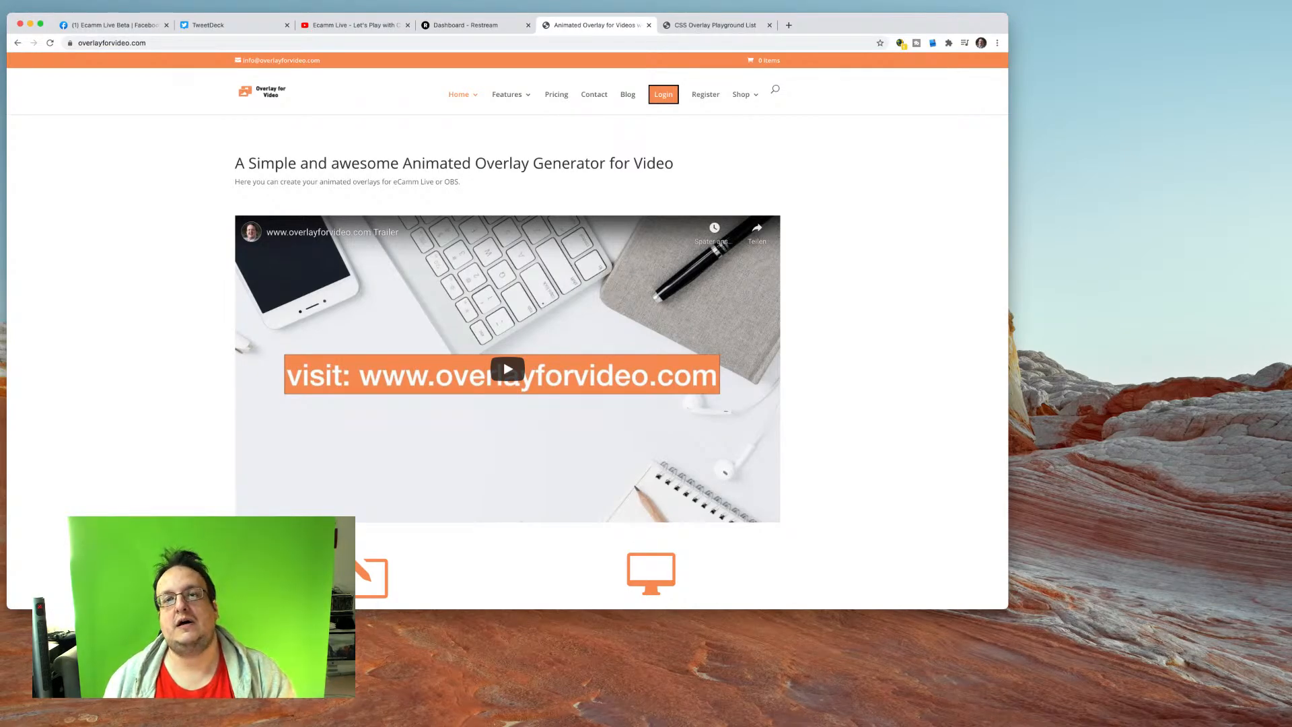
# Step: Open the Solid Border example from the CSS Overlay Playground List and select its page address
pyautogui.hotkey('ctrl', 'Tab')
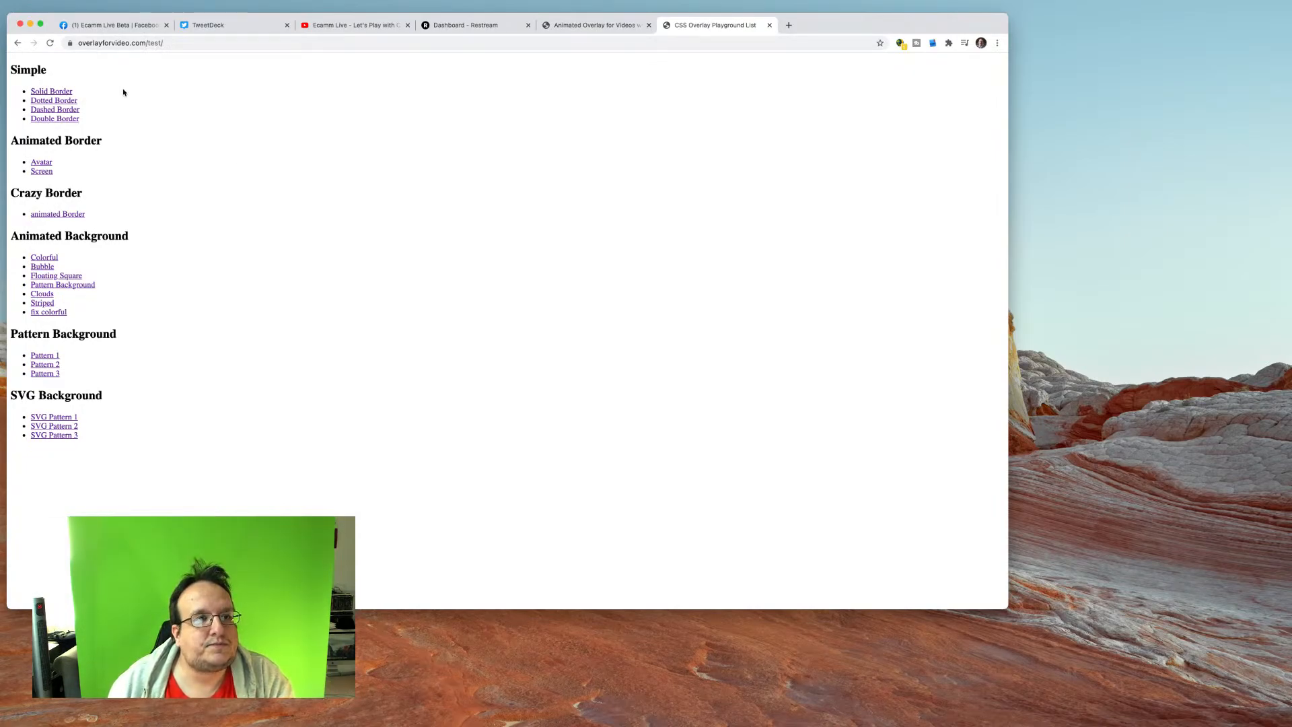
pyautogui.keyDown('super'); pyautogui.click(56, 94); pyautogui.keyUp('super')
pyautogui.click(858, 25)
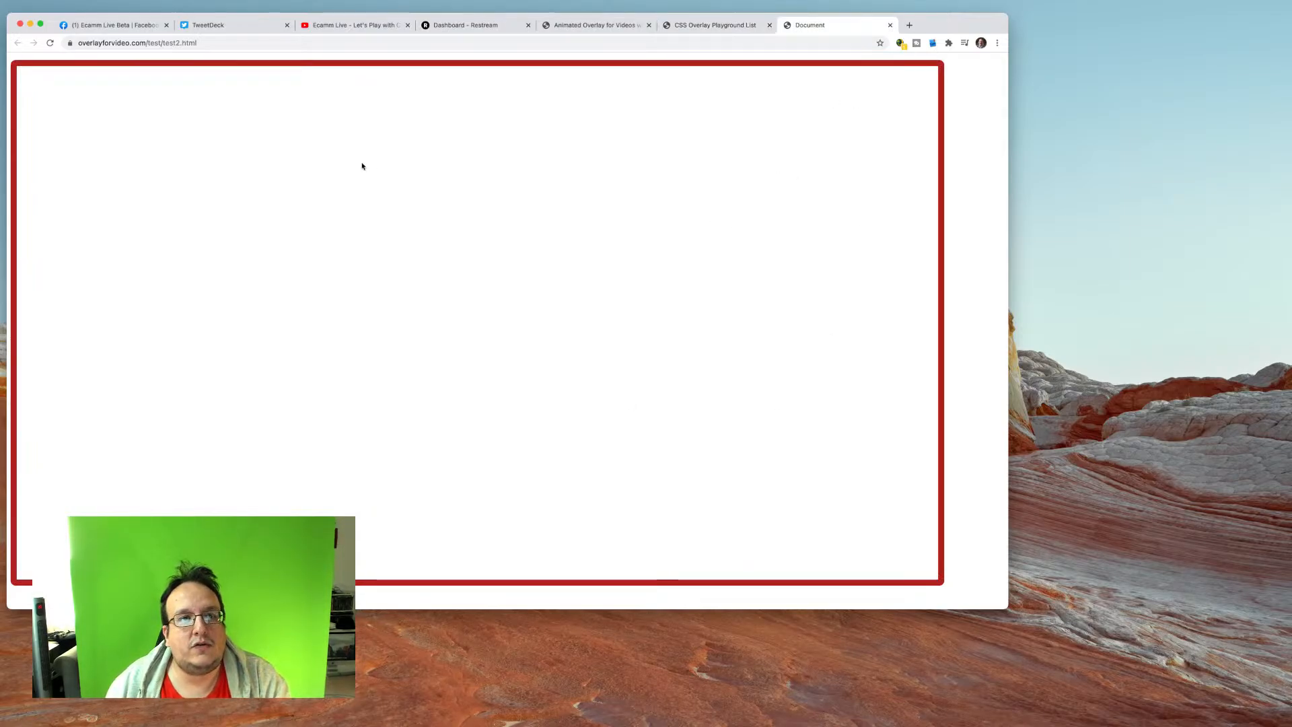
pyautogui.click(217, 43)
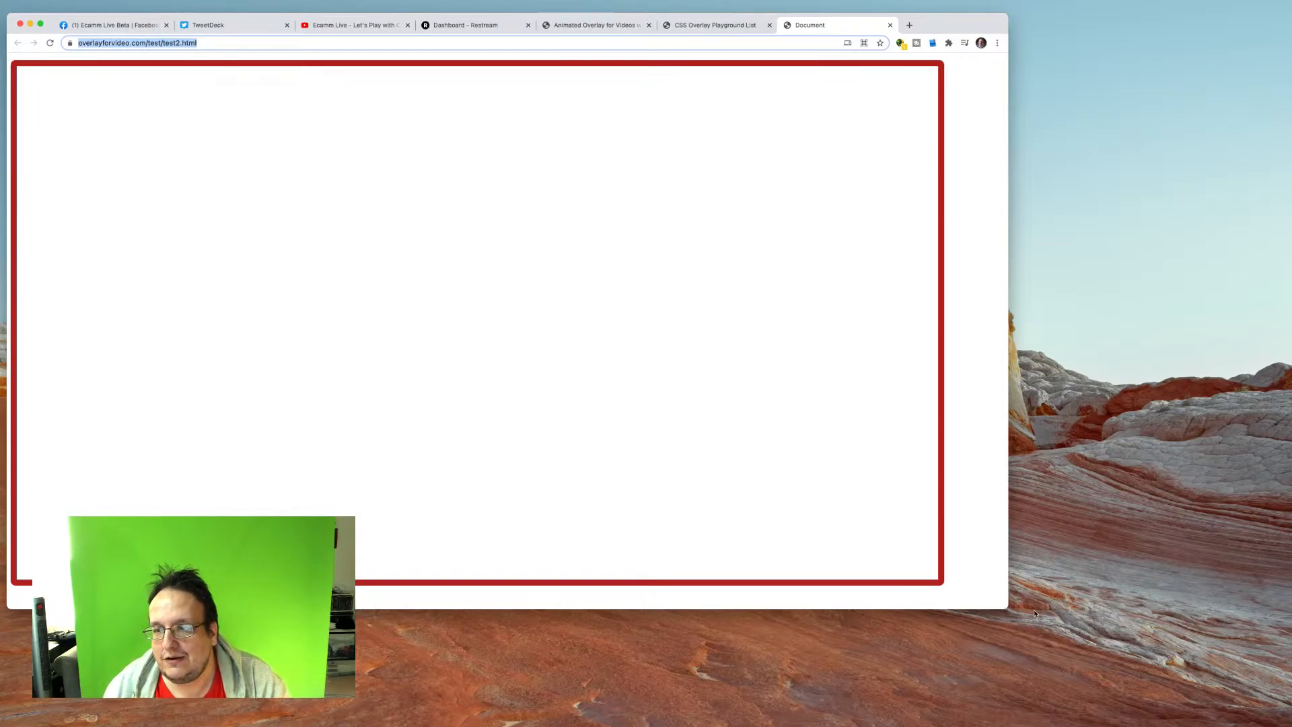
# Step: Switch to Ecamm Live and move its main window onto the desktop that shows the browser
pyautogui.click(327, 10)
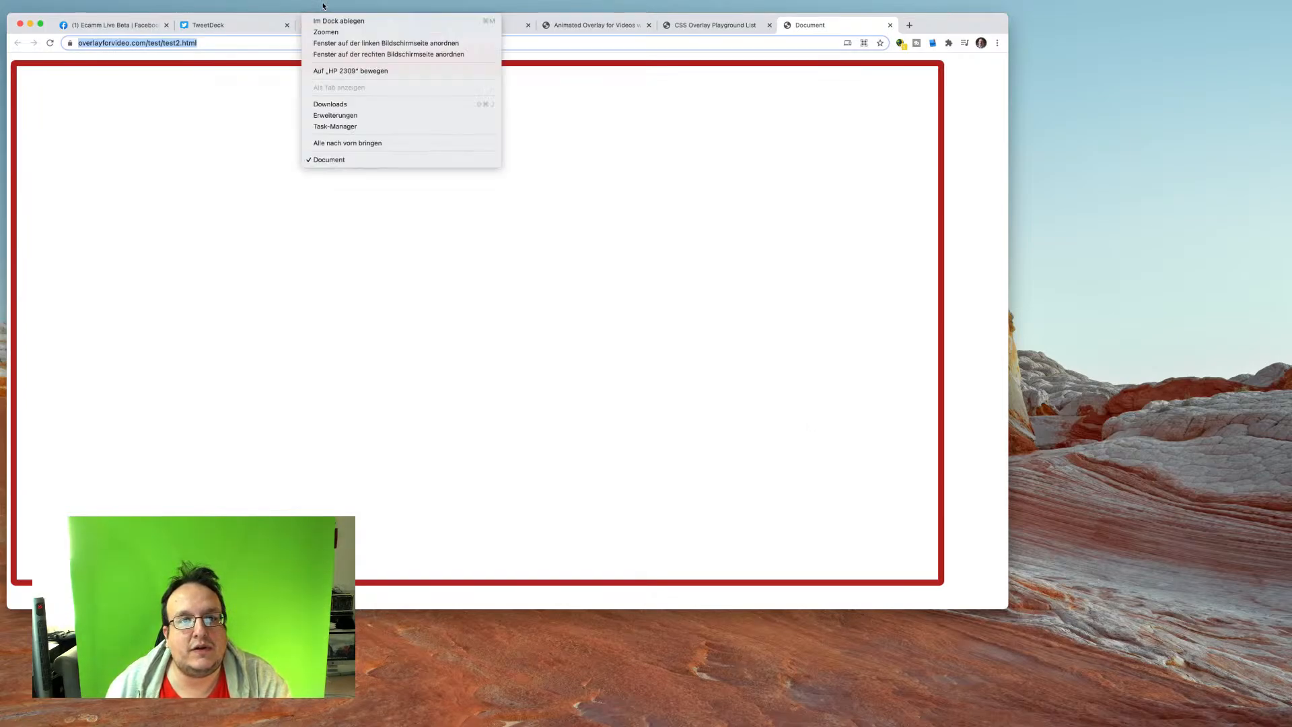
pyautogui.press('Escape')
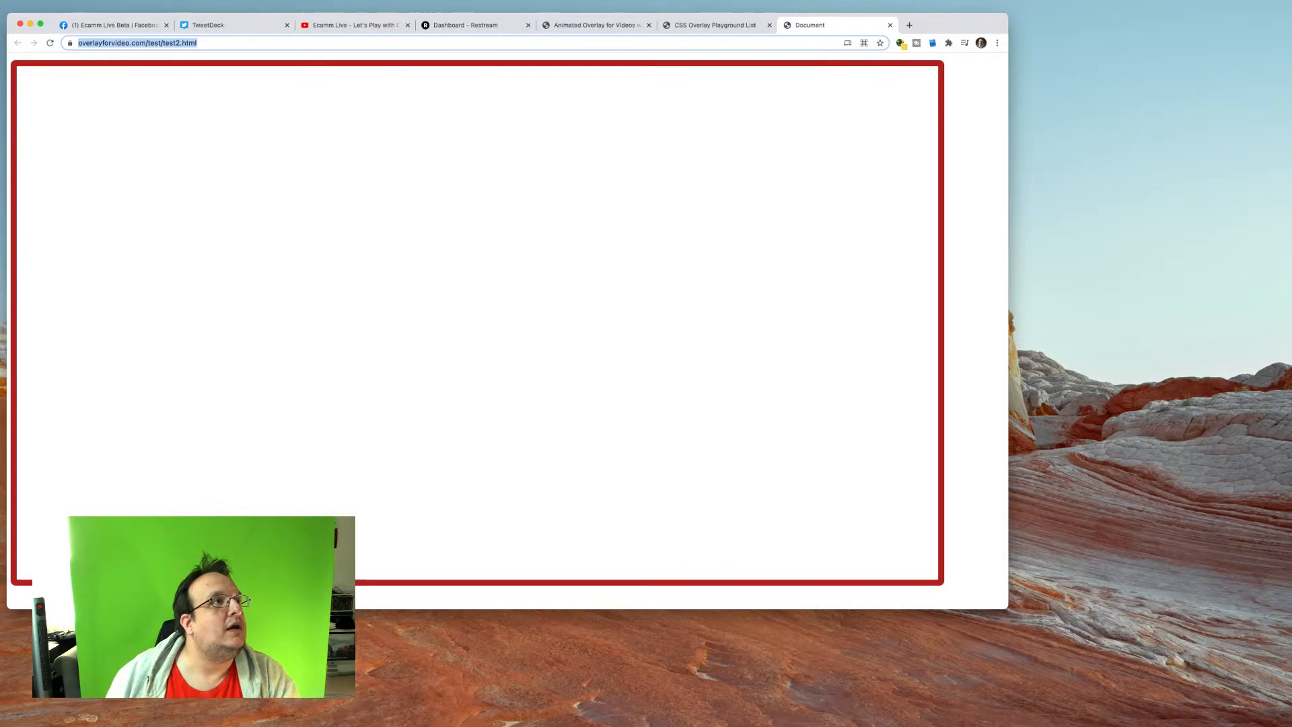
pyautogui.press('super+Tab')
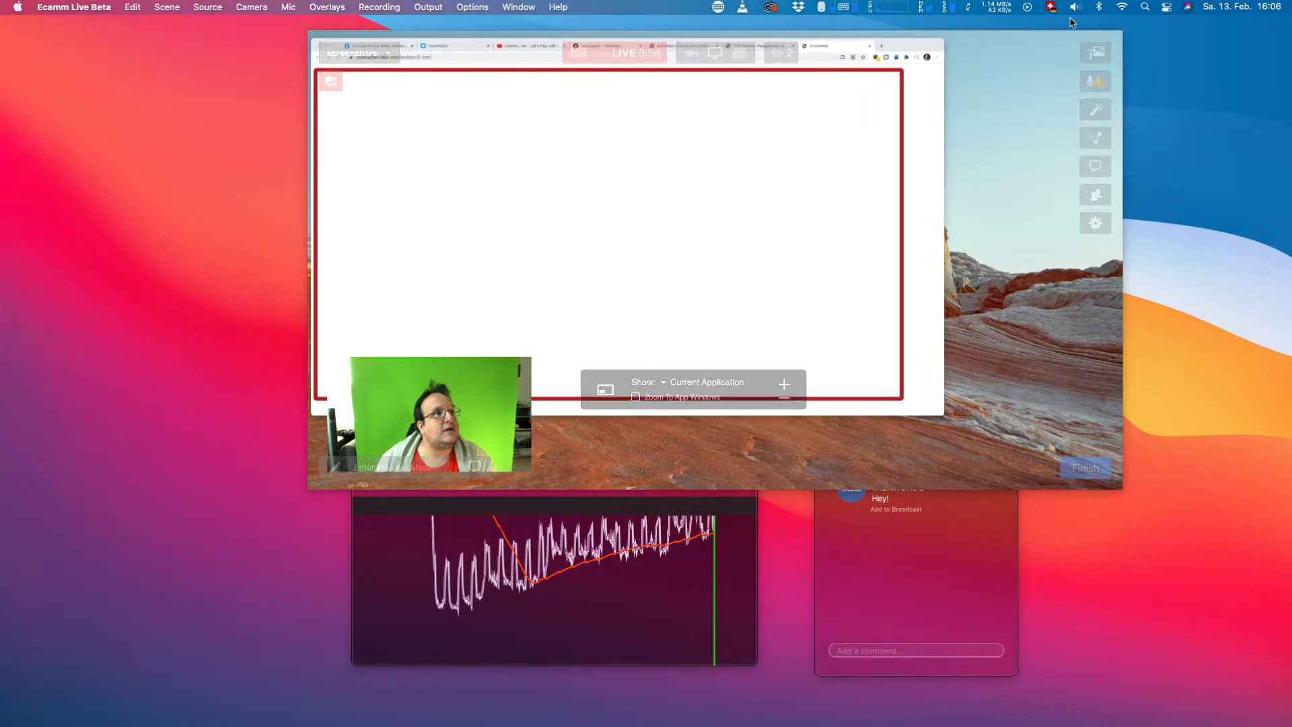
pyautogui.moveTo(1020, 45); pyautogui.dragTo(1068, 48)
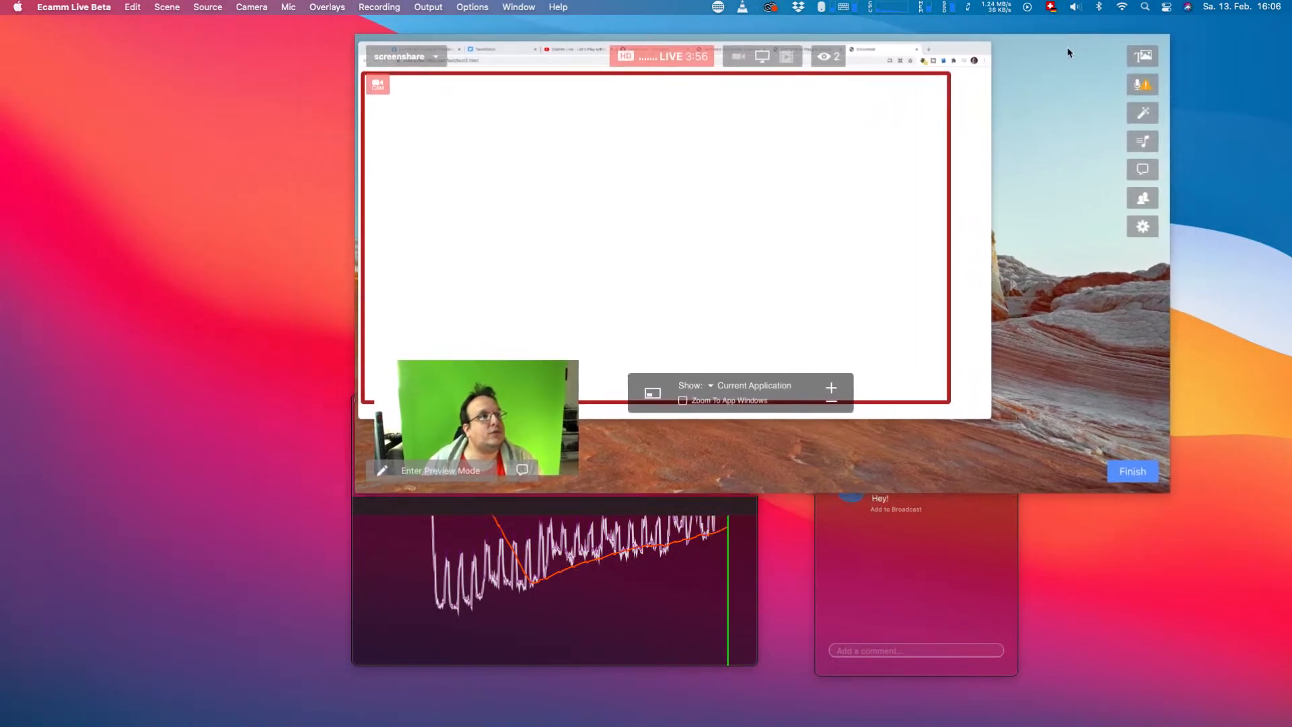
pyautogui.click(926, 216)
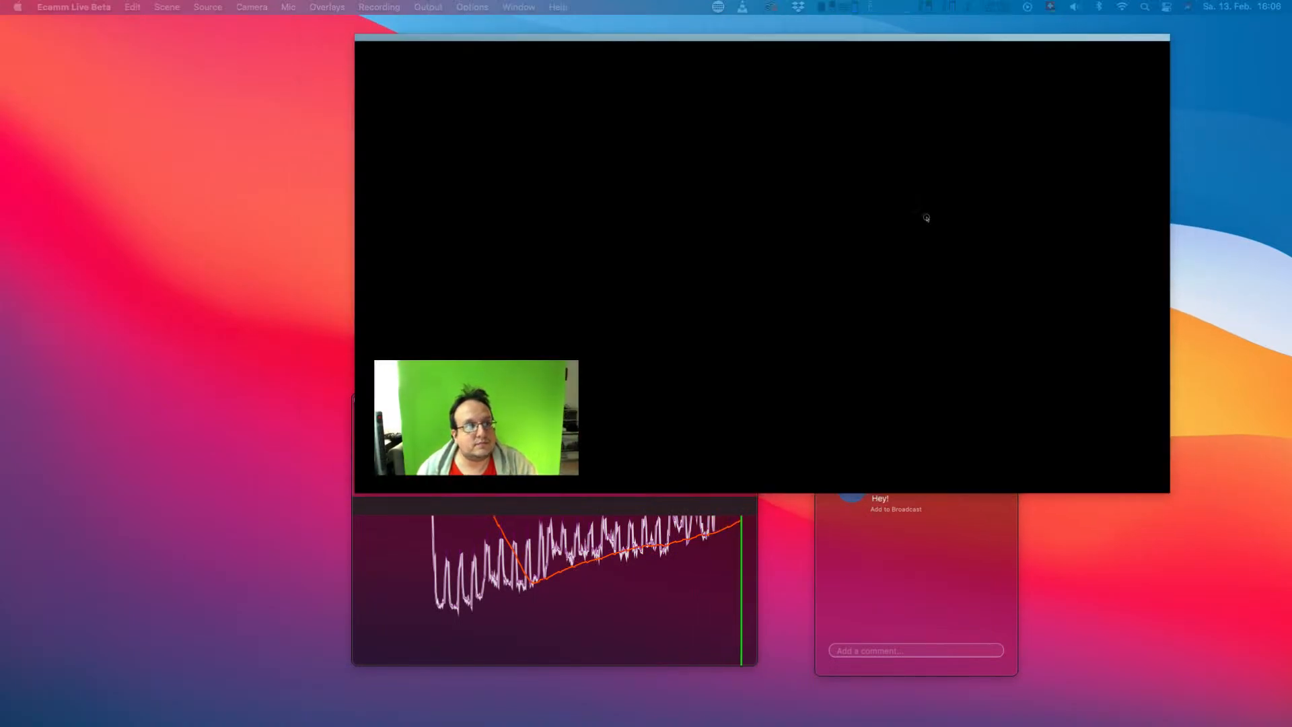
pyautogui.moveTo(1079, 54); pyautogui.dragTo(1291, 41)
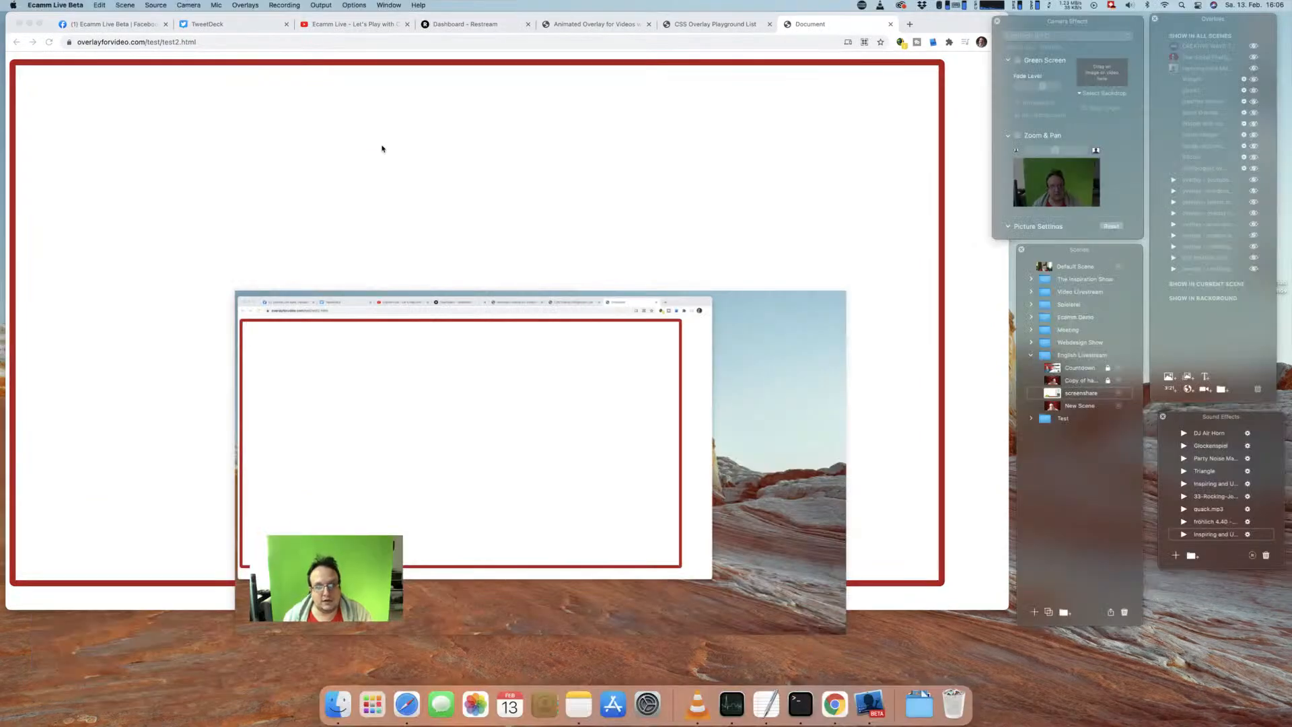
pyautogui.moveTo(743, 303); pyautogui.dragTo(767, 315)
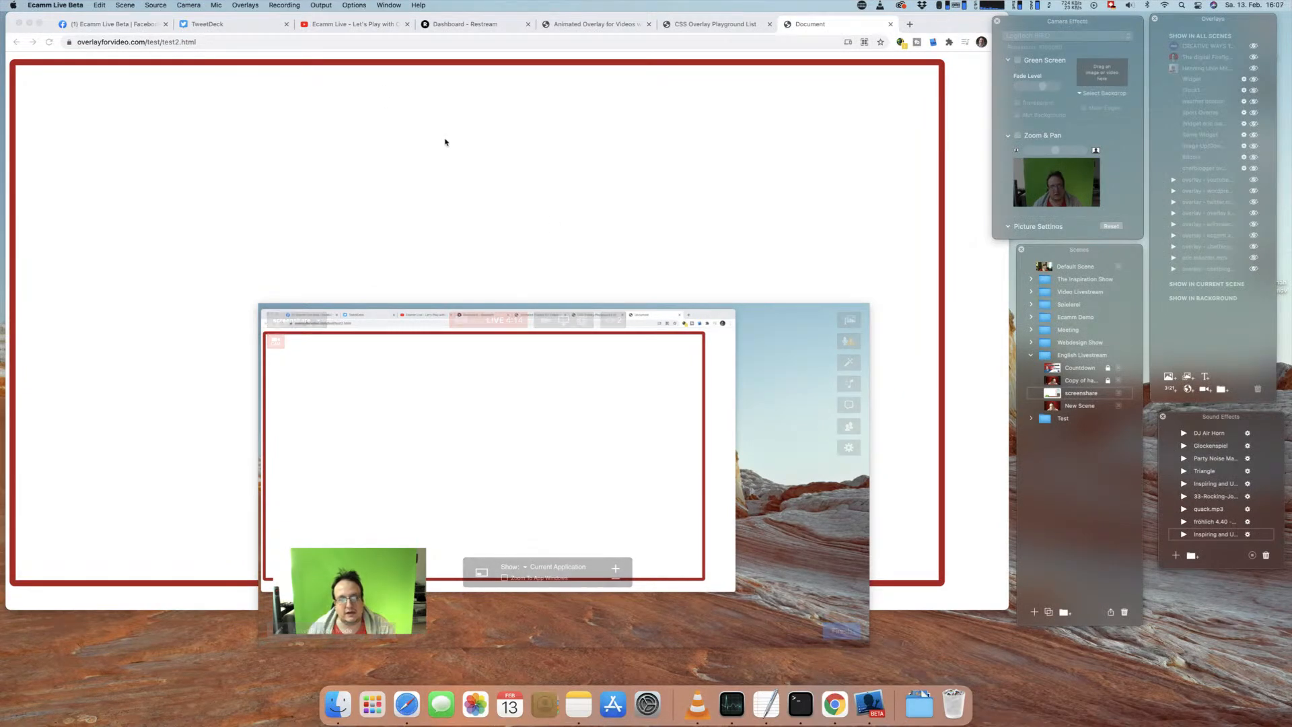
# Step: Copy the full address of the Solid Border page in the browser and minimise the browser window
pyautogui.click(262, 42)
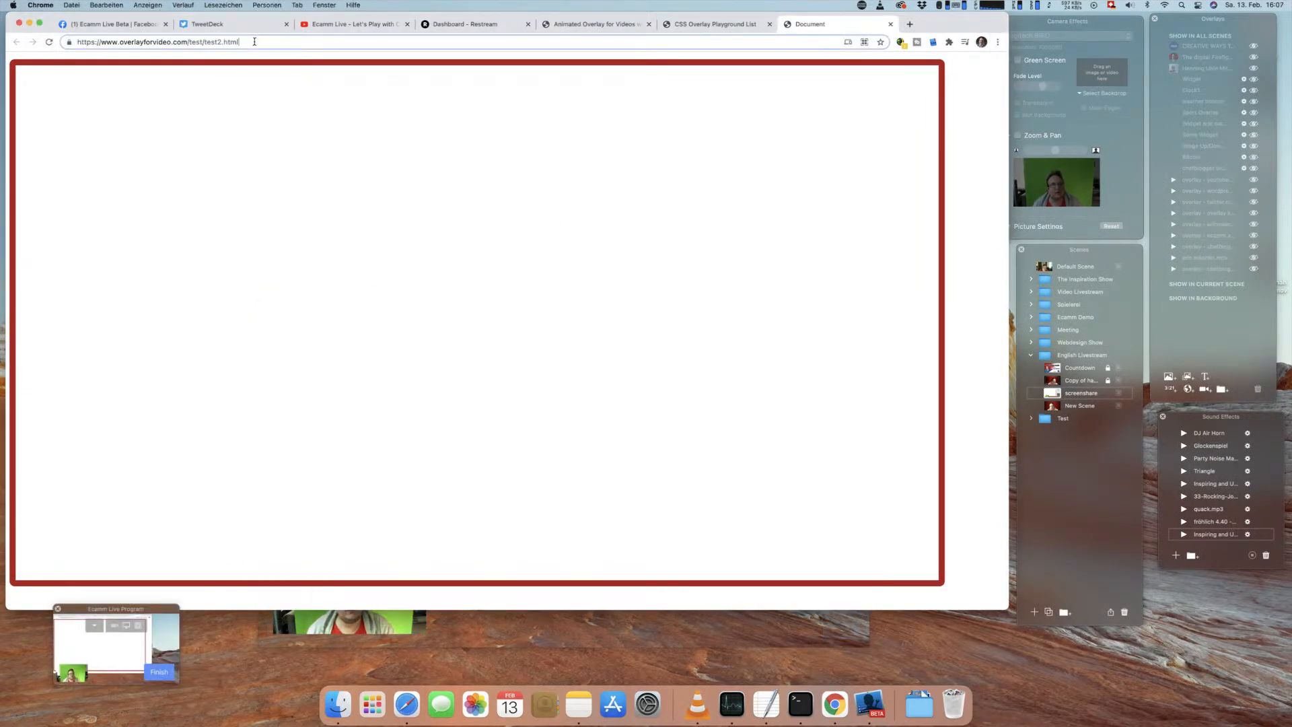
pyautogui.click(264, 42)
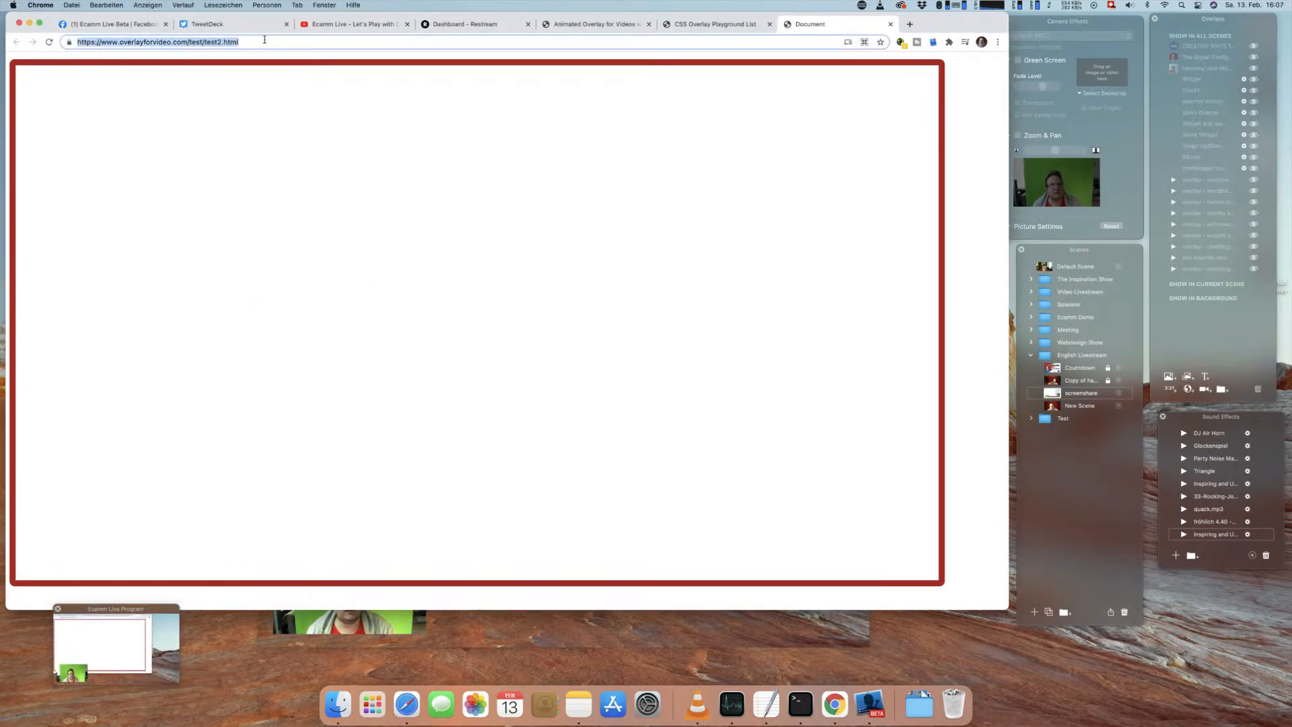
pyautogui.press('super+c')
pyautogui.click(29, 24)
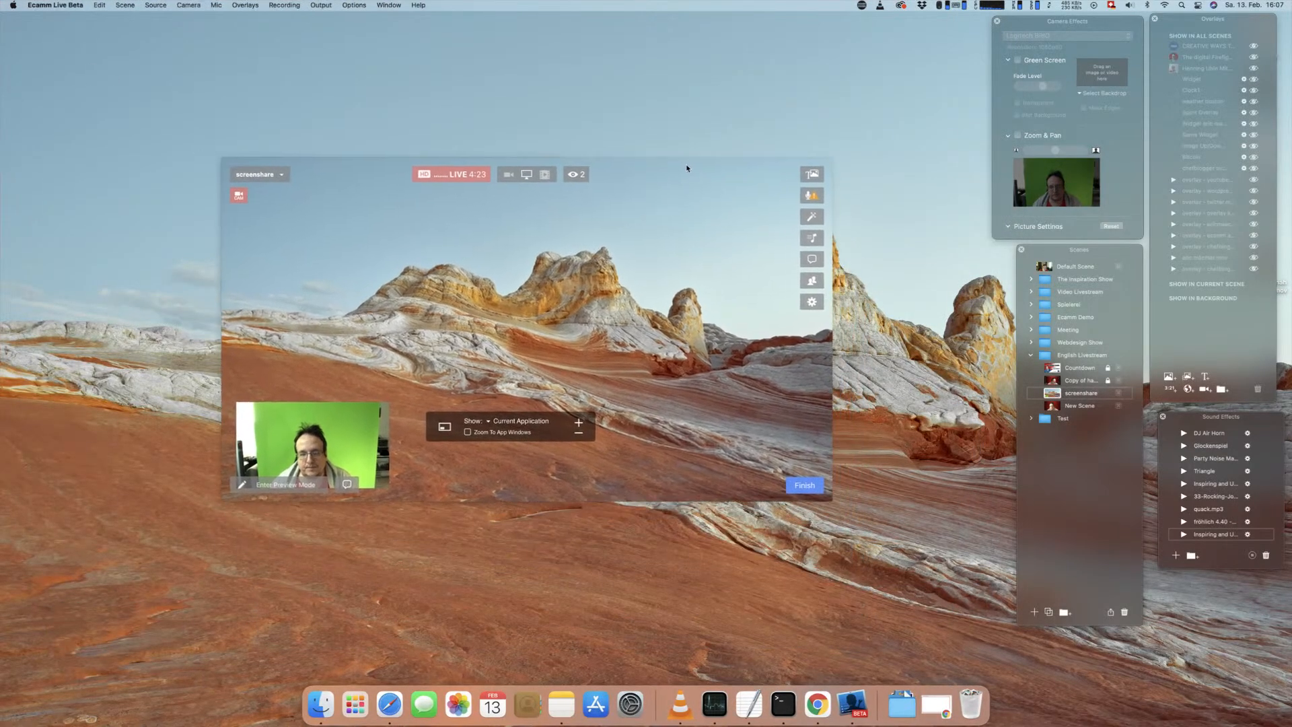
pyautogui.click(150, 6)
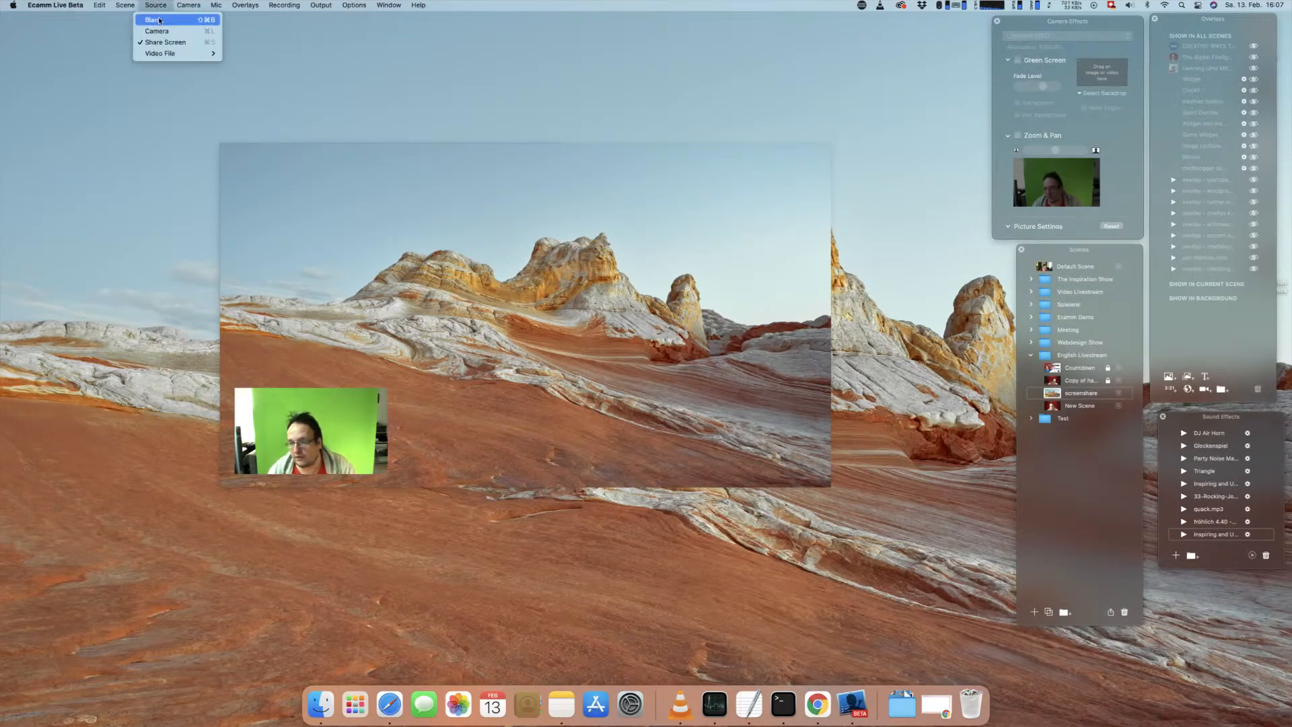
pyautogui.click(159, 20)
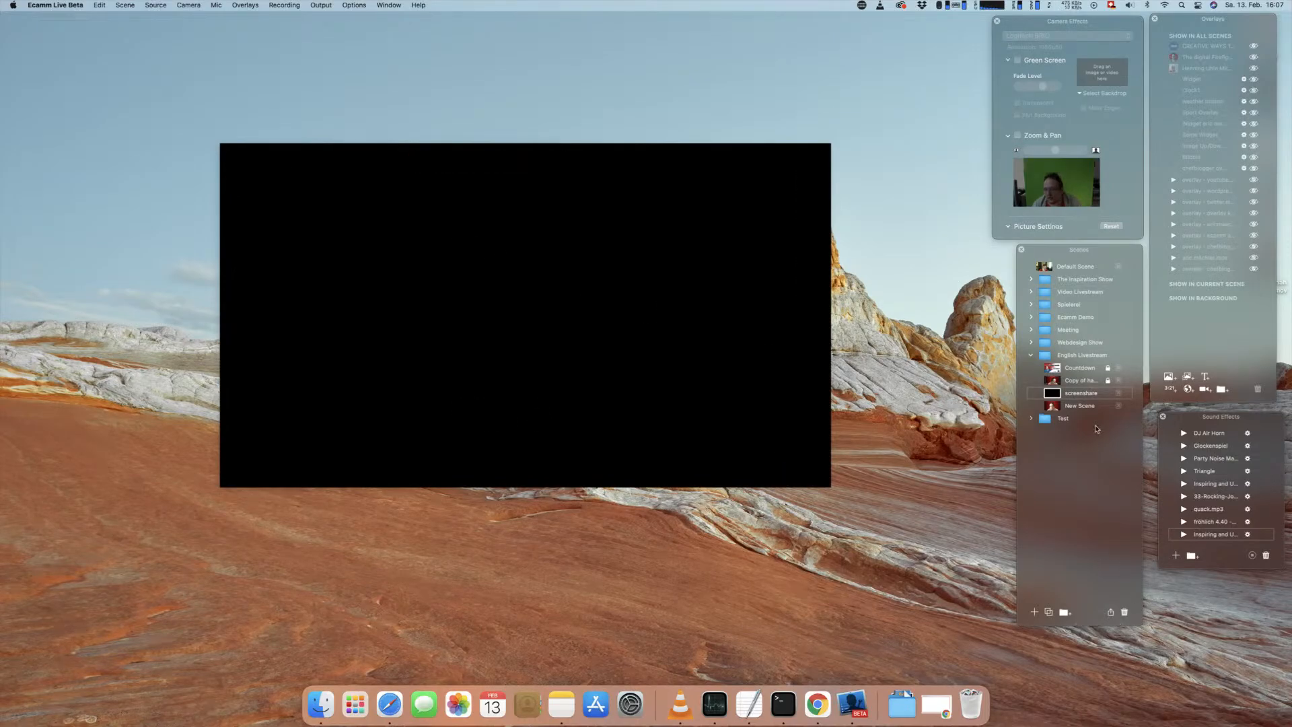
pyautogui.click(1190, 390)
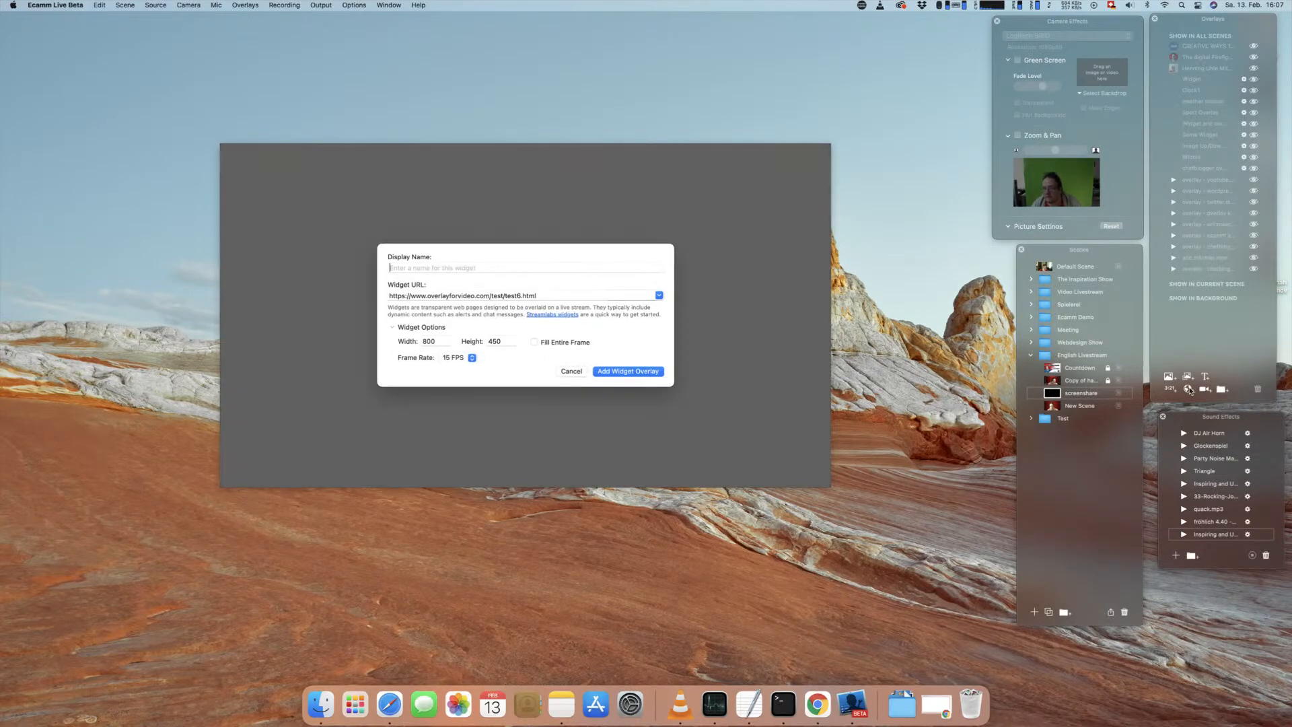
pyautogui.tripleClick(536, 295)
pyautogui.press('cmd+v')
pyautogui.click(612, 374)
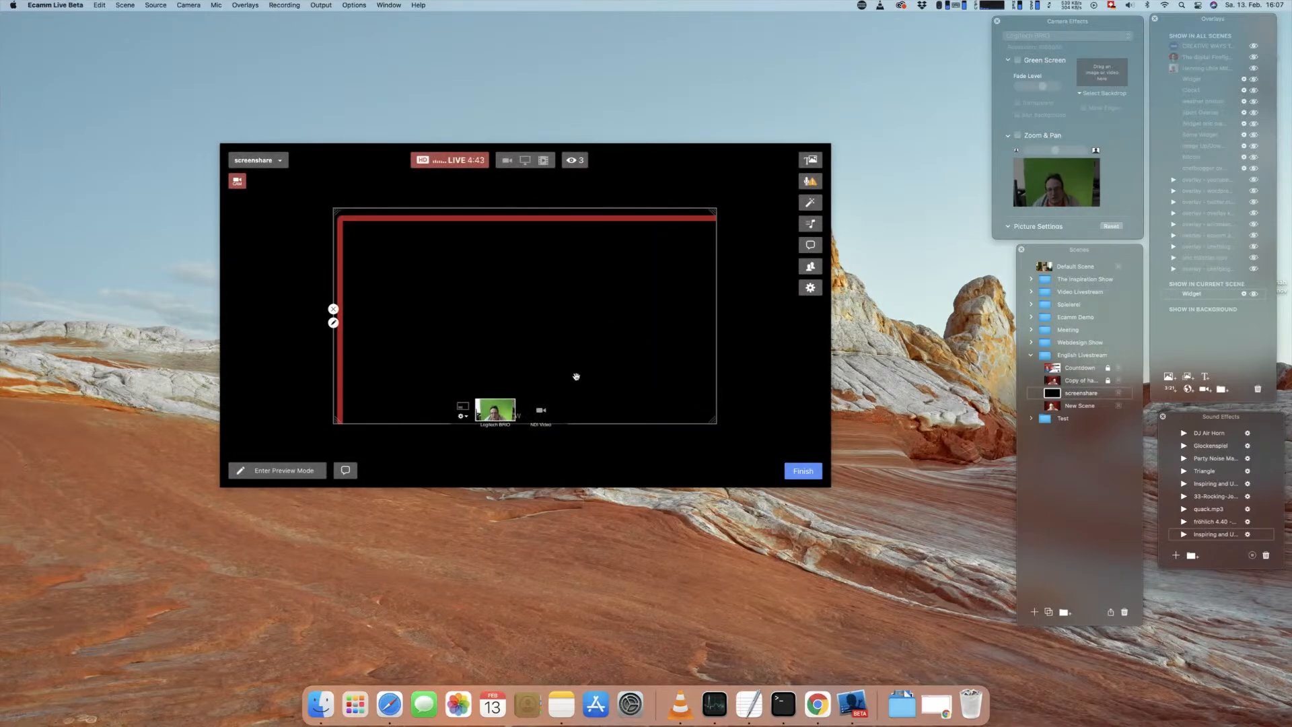
# Step: Set the border widget's width to 1920 and its height to 1080
pyautogui.moveTo(422, 283); pyautogui.dragTo(410, 256)
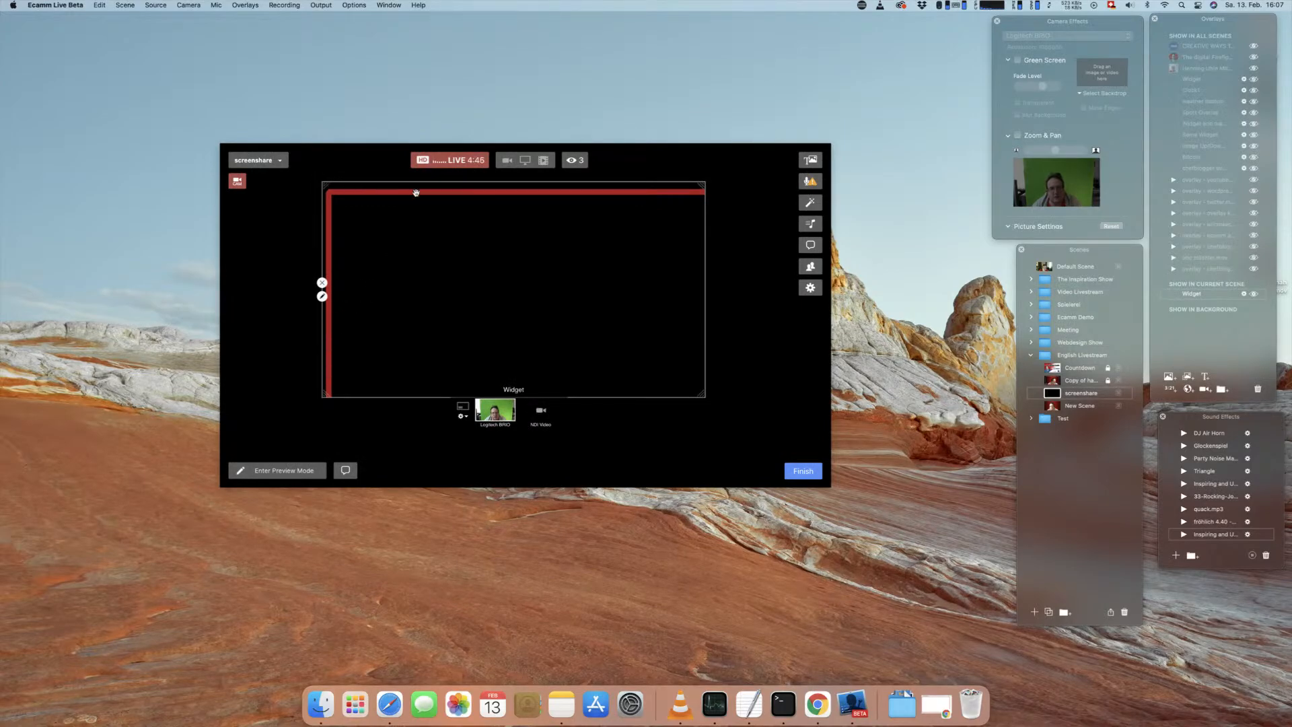
pyautogui.click(322, 297)
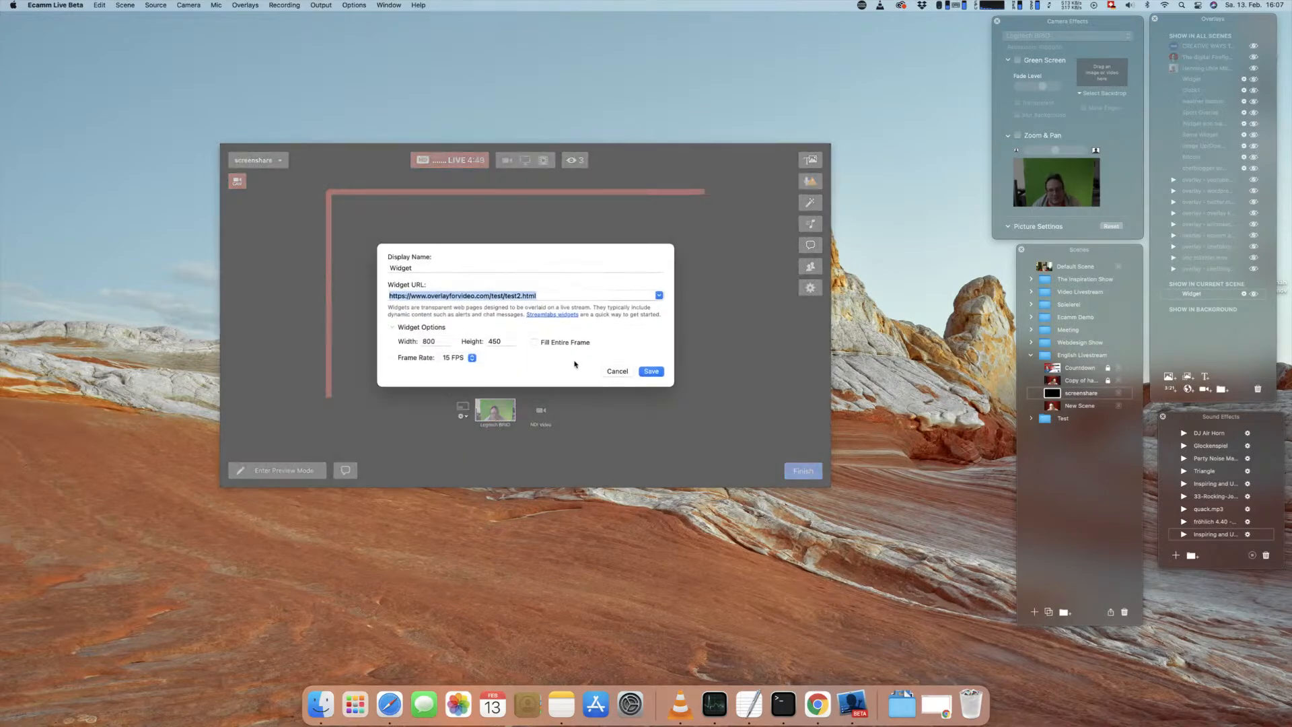
pyautogui.doubleClick(436, 340)
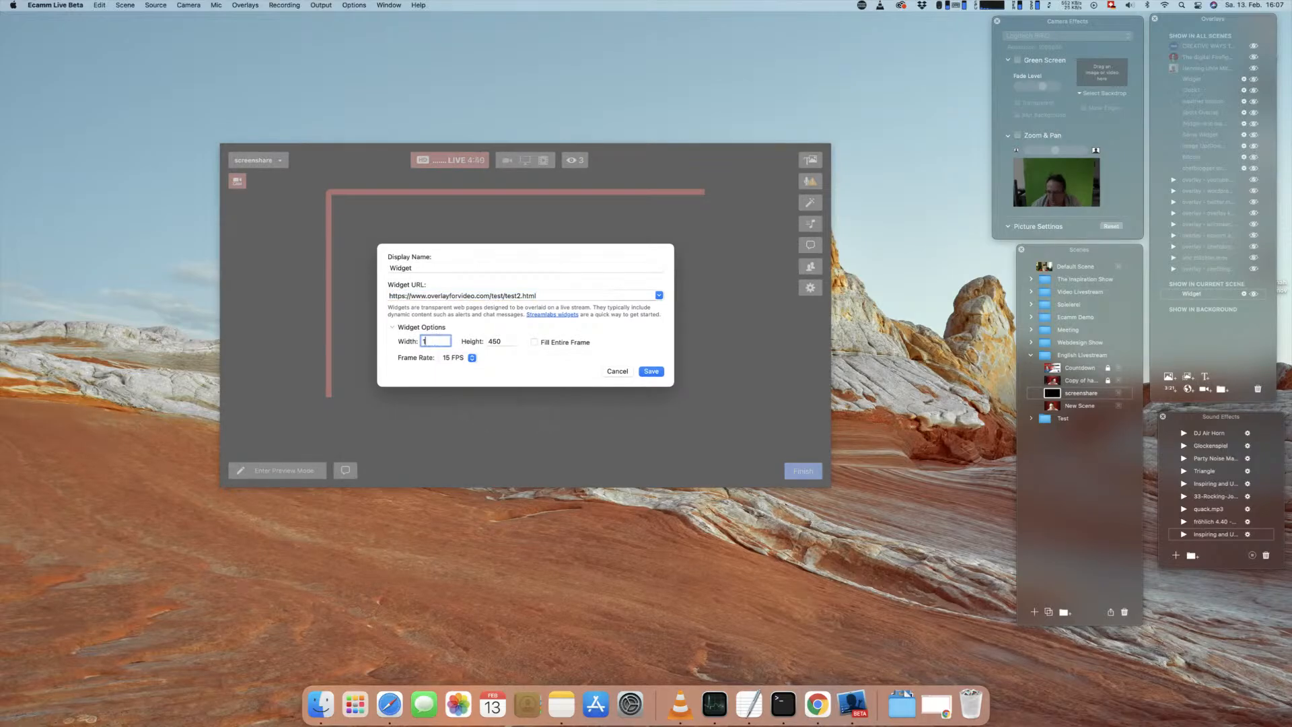
pyautogui.write('1920')
pyautogui.press('Tab')
pyautogui.write('1')
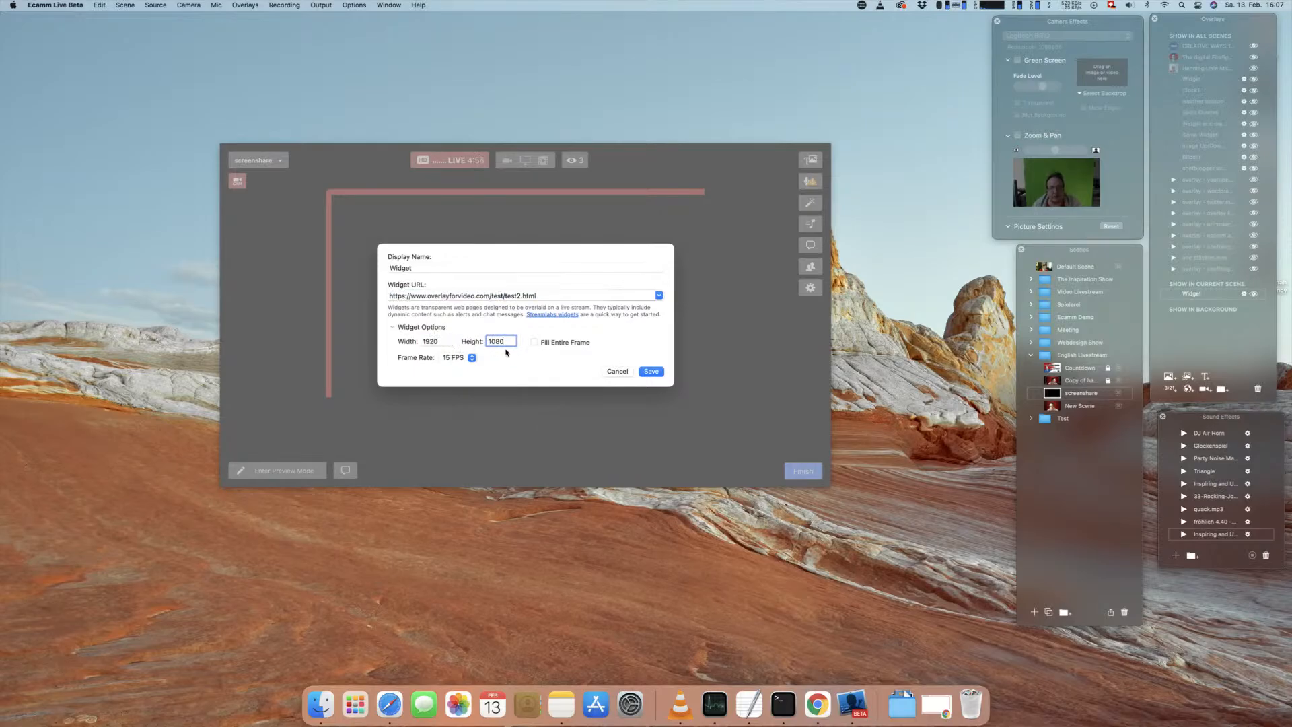
pyautogui.click(649, 370)
# Step: Scale the border widget down to about half the frame width and place it right of centre in the scene
pyautogui.moveTo(638, 309); pyautogui.dragTo(425, 375)
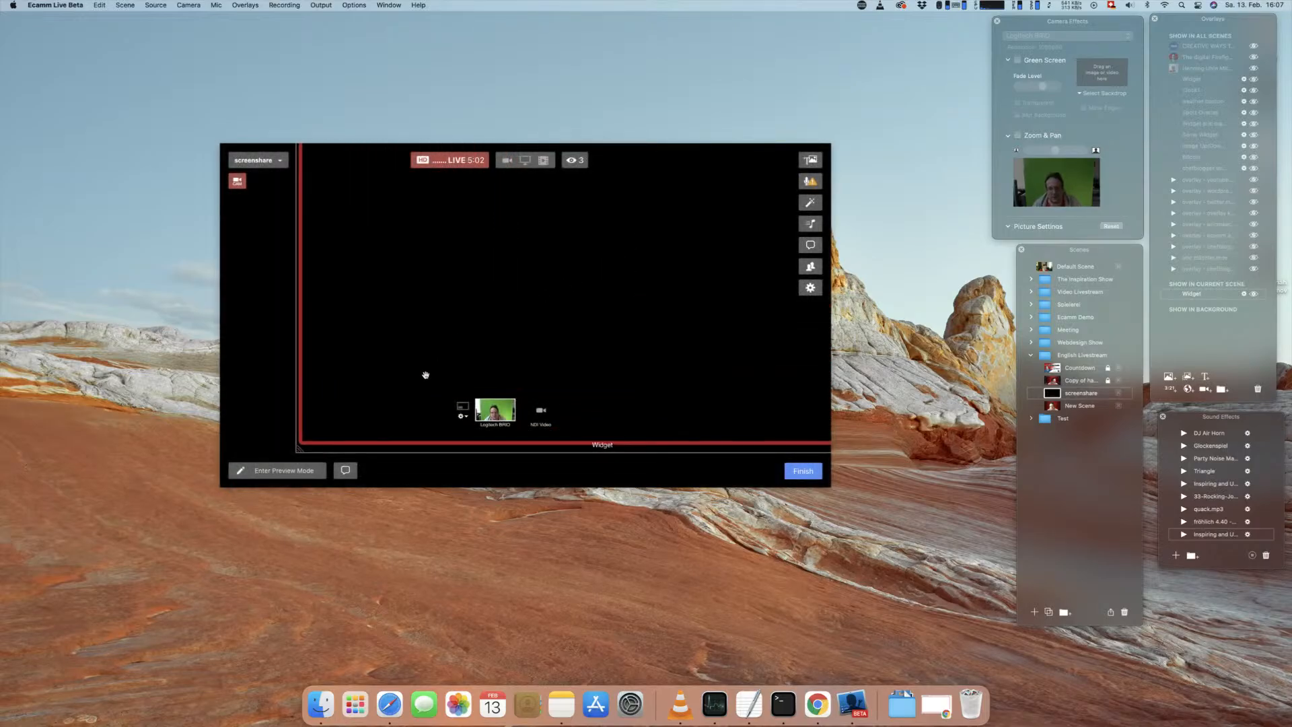
pyautogui.scroll(-5, 542, 285)
pyautogui.scroll(2, 556, 284)
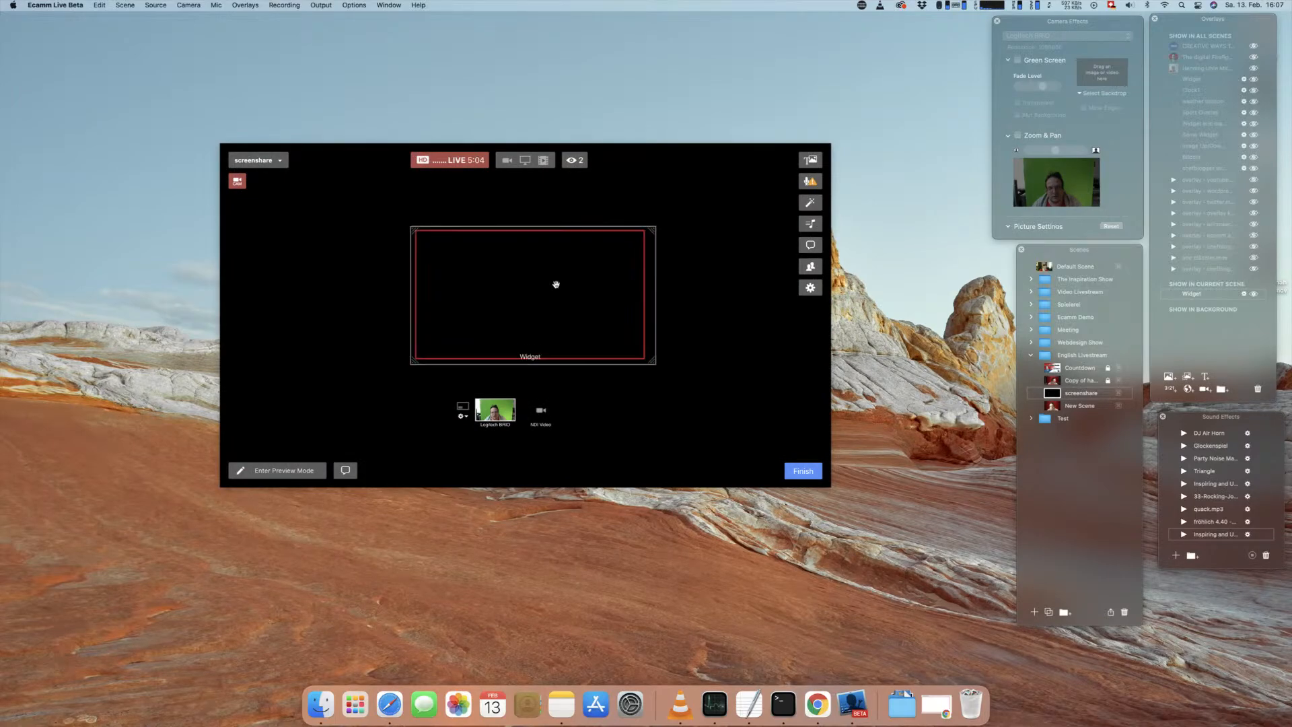
pyautogui.scroll(3, 556, 283)
pyautogui.moveTo(556, 282); pyautogui.dragTo(641, 281)
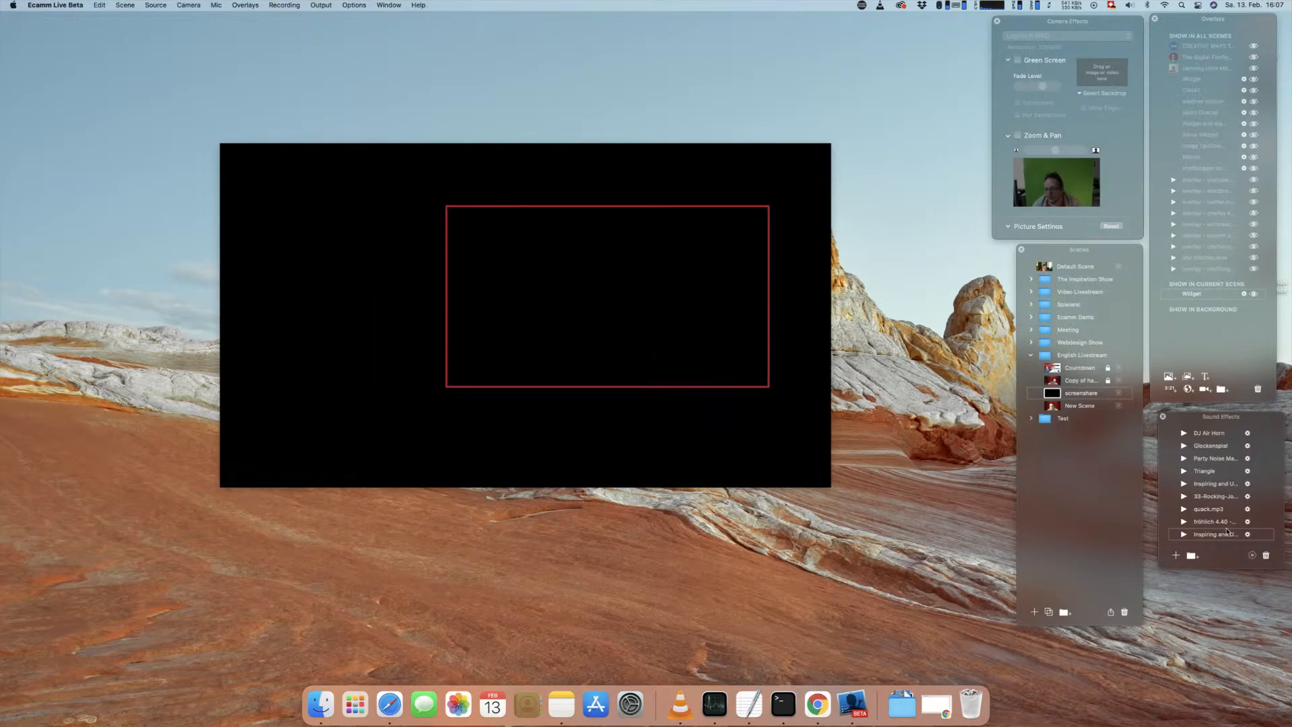
# Step: Add the Logitech BRIO camera as an overlay over the red border and enable Zoom & Pan, zooming in on the presenter
pyautogui.click(1205, 389)
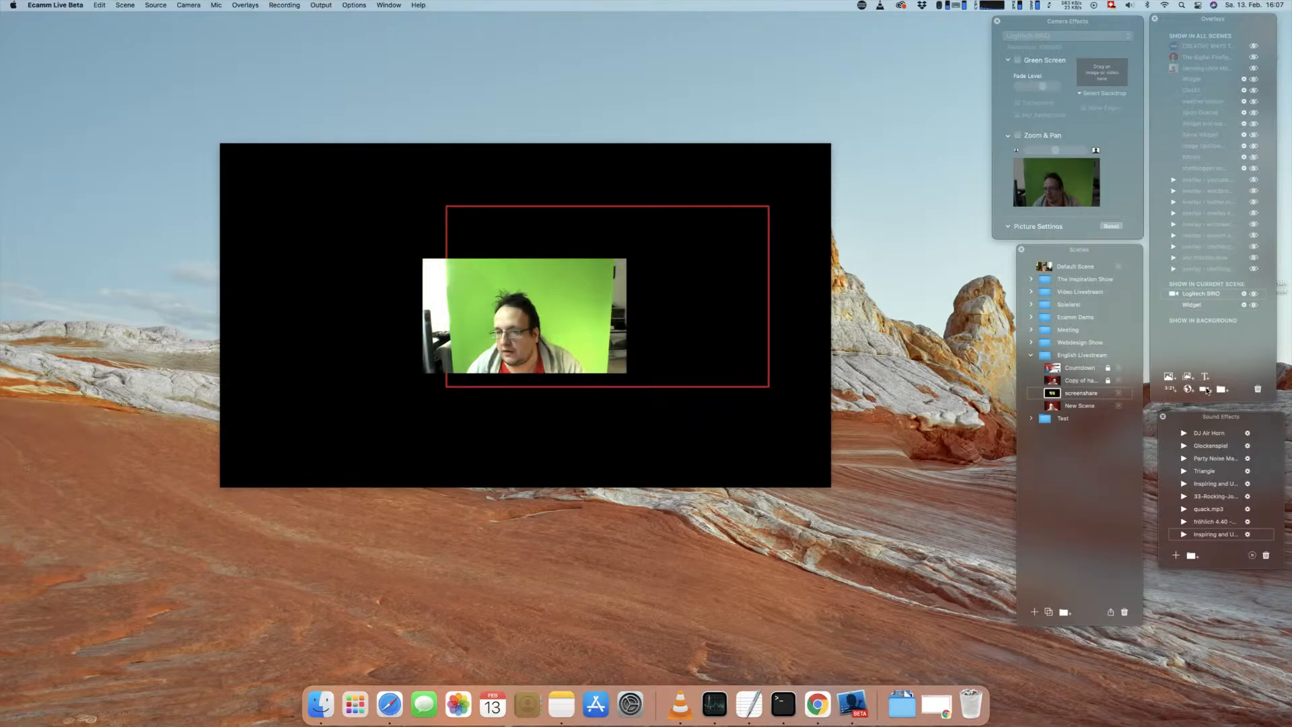
pyautogui.moveTo(452, 283); pyautogui.dragTo(504, 283)
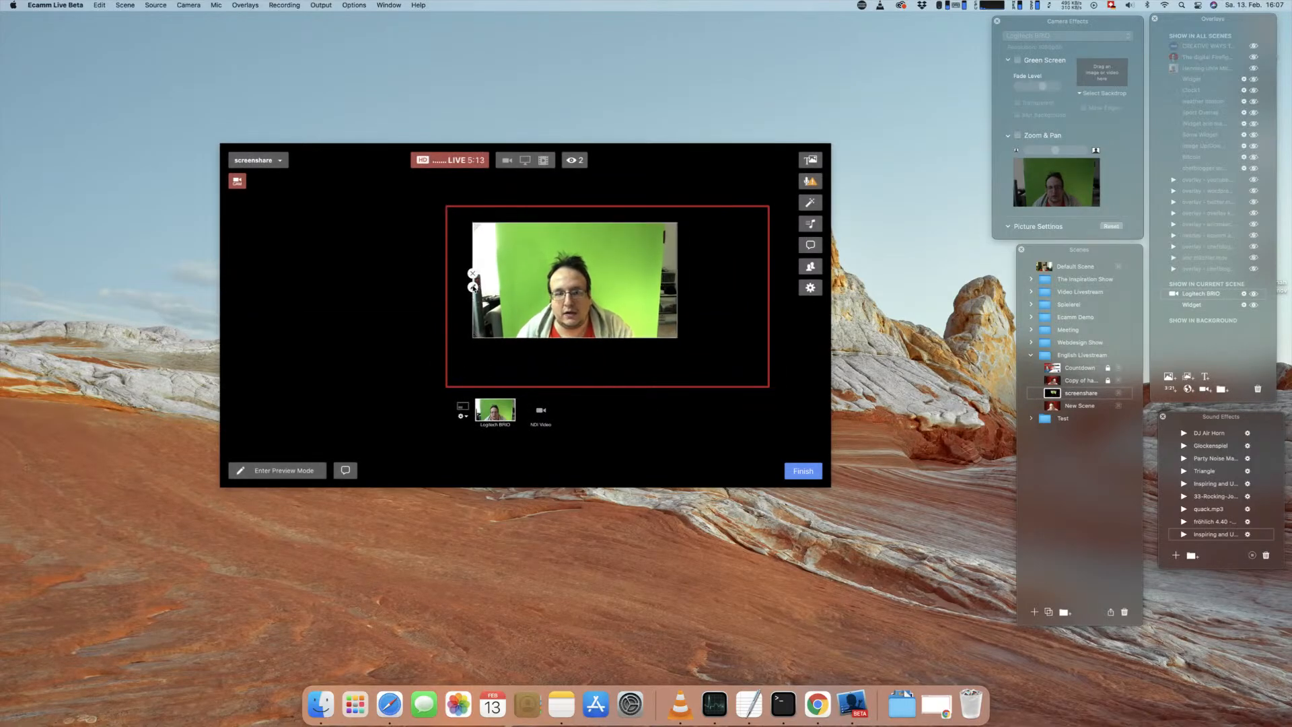
pyautogui.click(1017, 136)
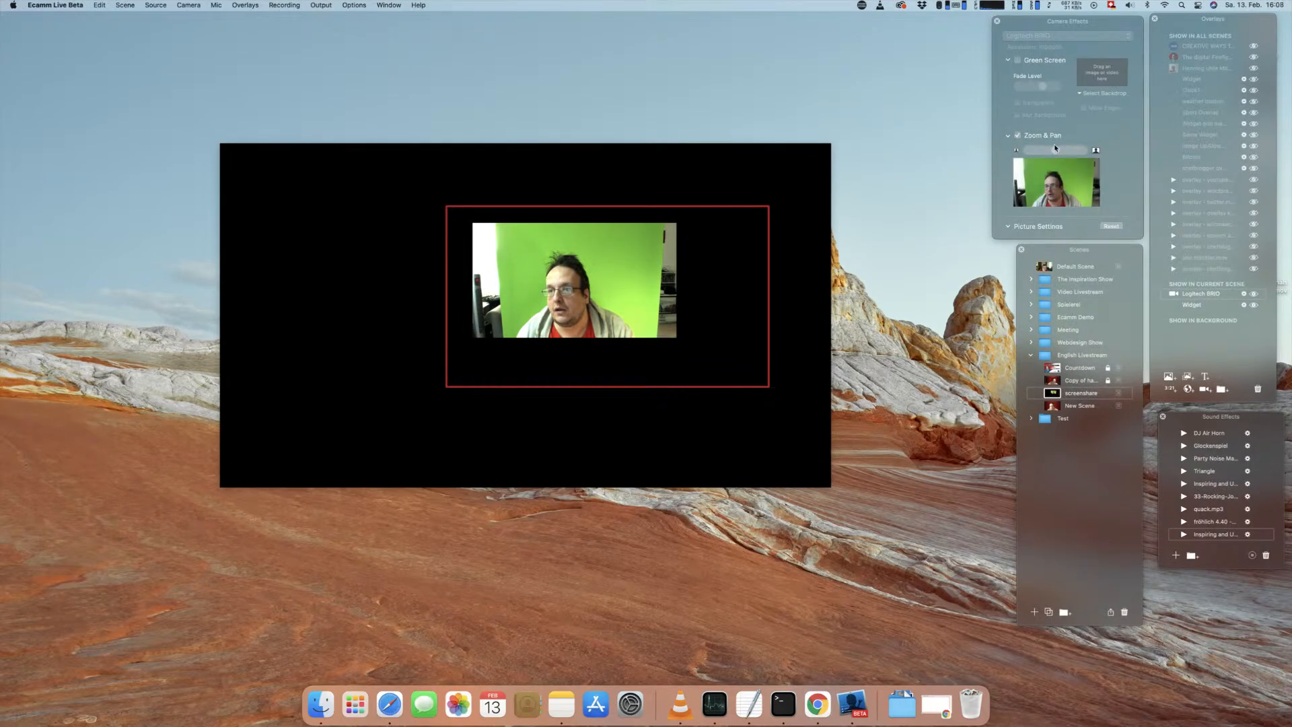
pyautogui.moveTo(1055, 149); pyautogui.dragTo(1074, 153)
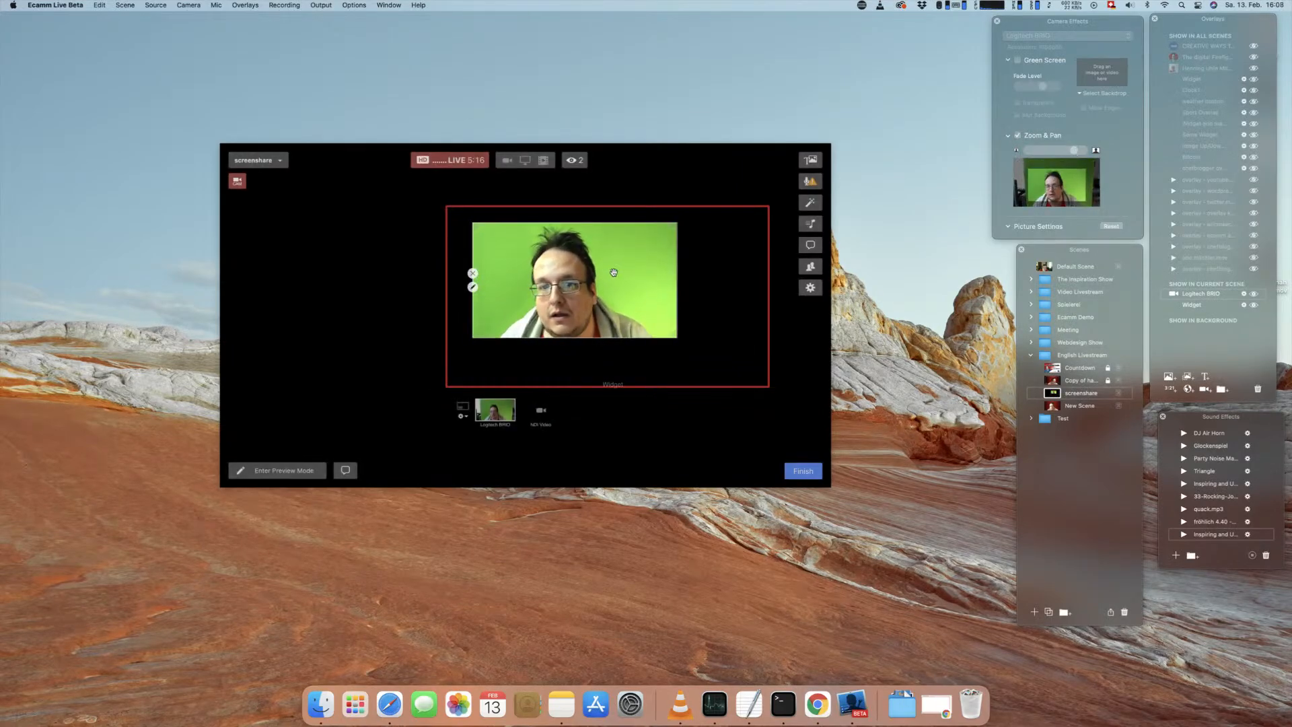
# Step: Move and enlarge the camera overlay to fill the red border, and enable Green Screen with the Transparent option
pyautogui.moveTo(607, 256); pyautogui.dragTo(583, 241)
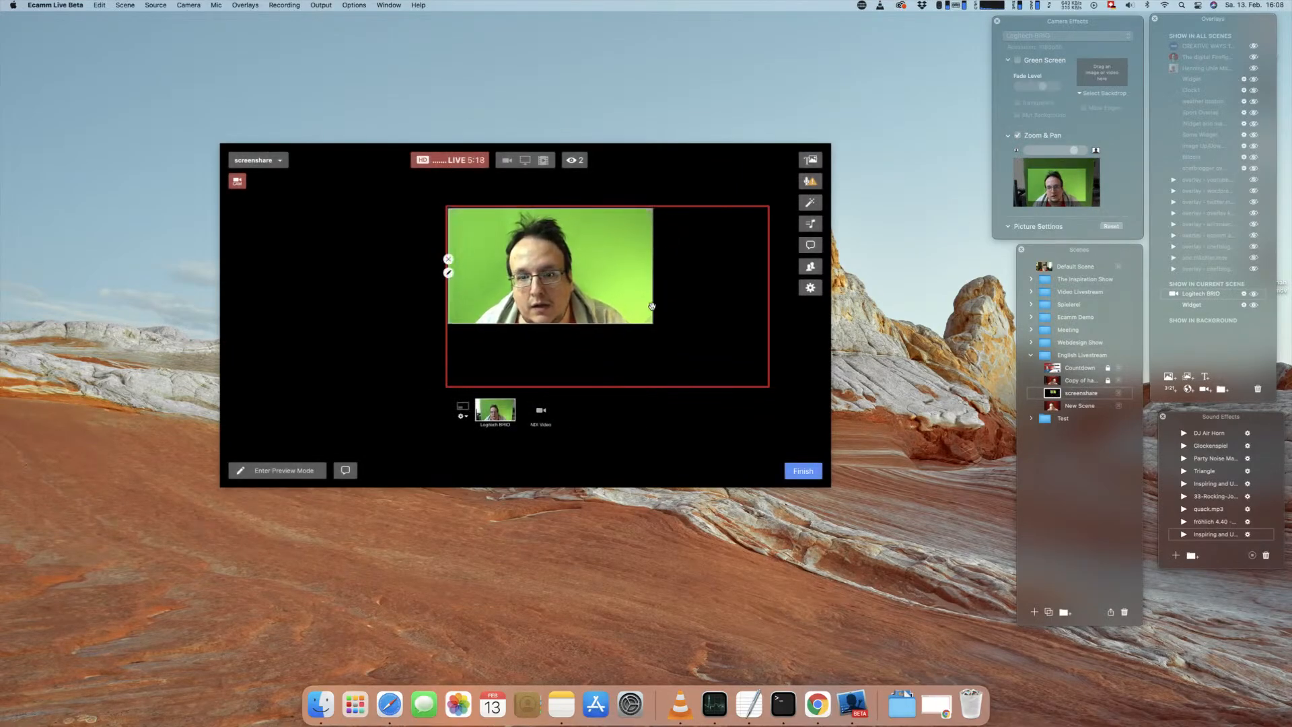
pyautogui.moveTo(651, 318); pyautogui.dragTo(712, 352)
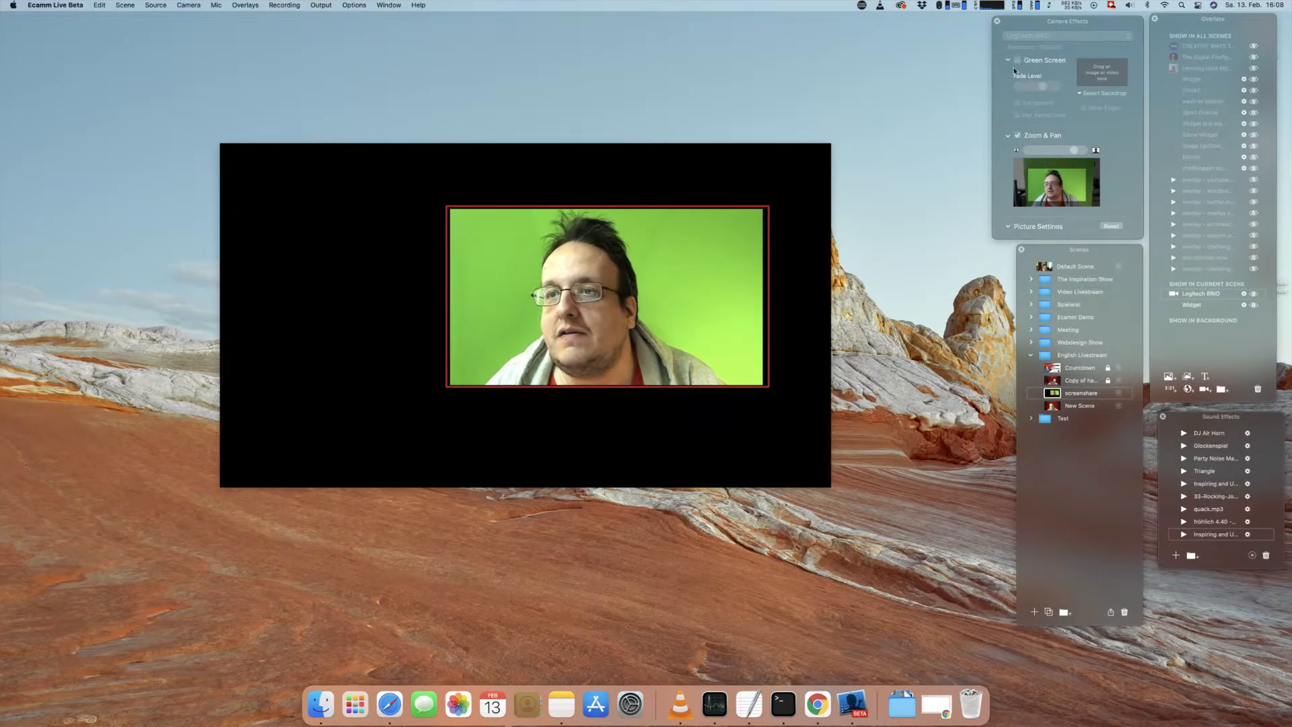
pyautogui.click(1019, 60)
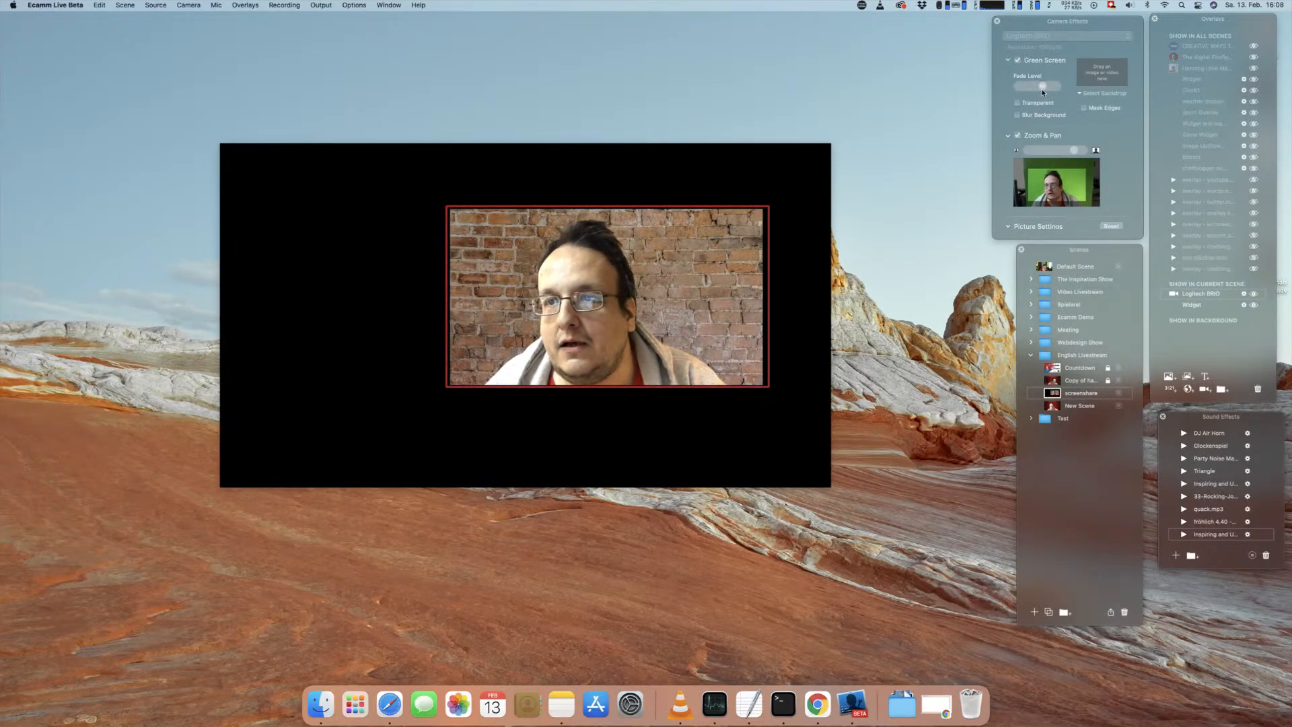
pyautogui.click(1018, 103)
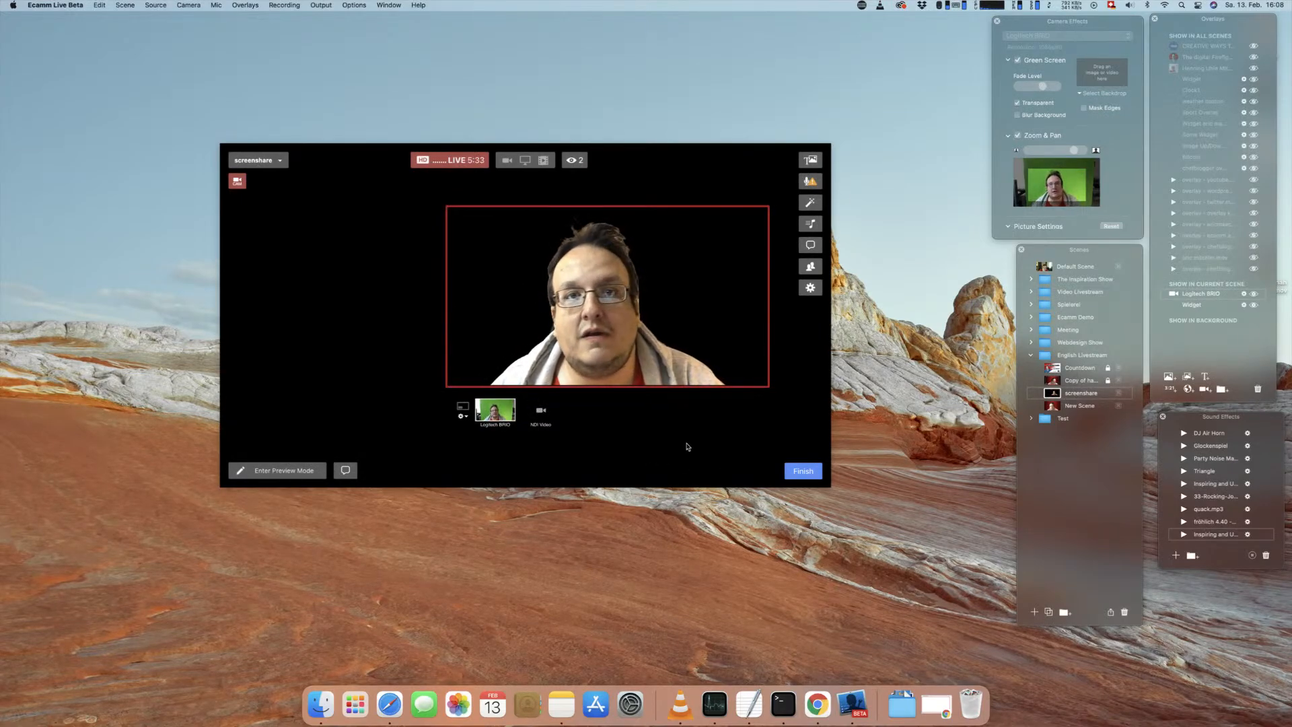
# Step: Switch back to Chrome and view the Dotted Border and Dashed Border examples from the playground list
pyautogui.click(938, 705)
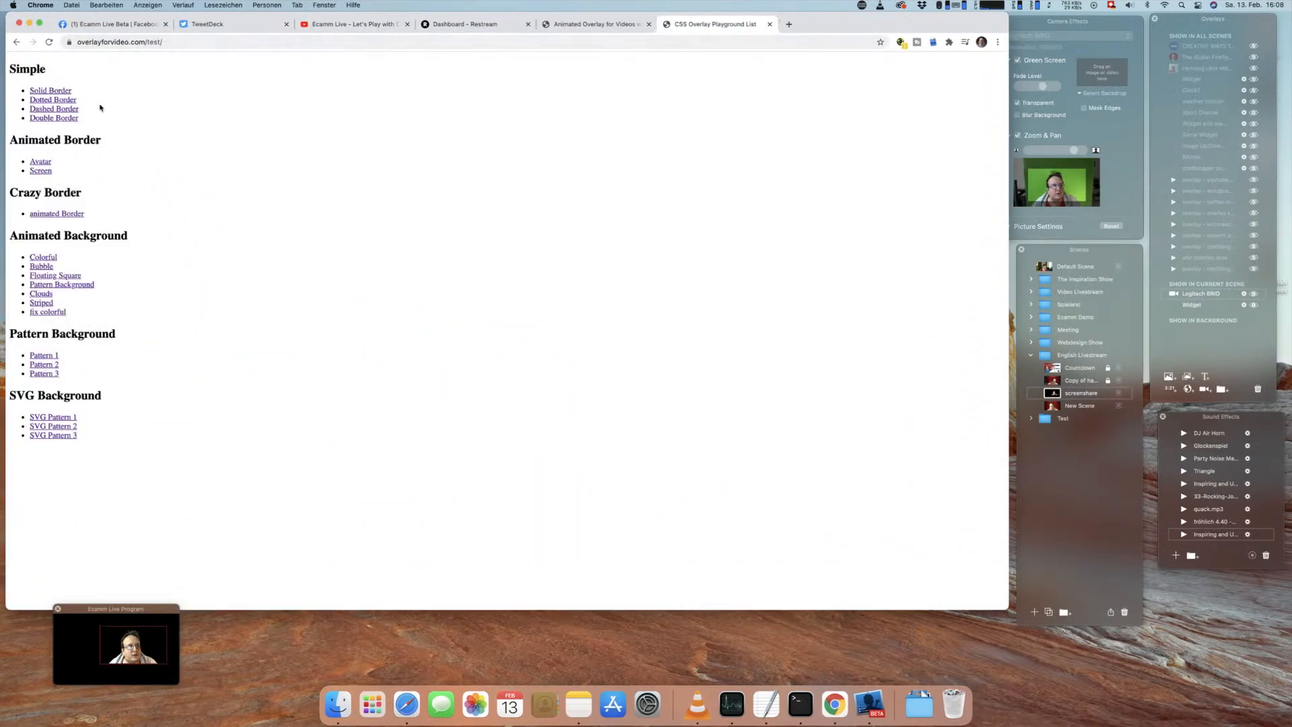
pyautogui.click(67, 100)
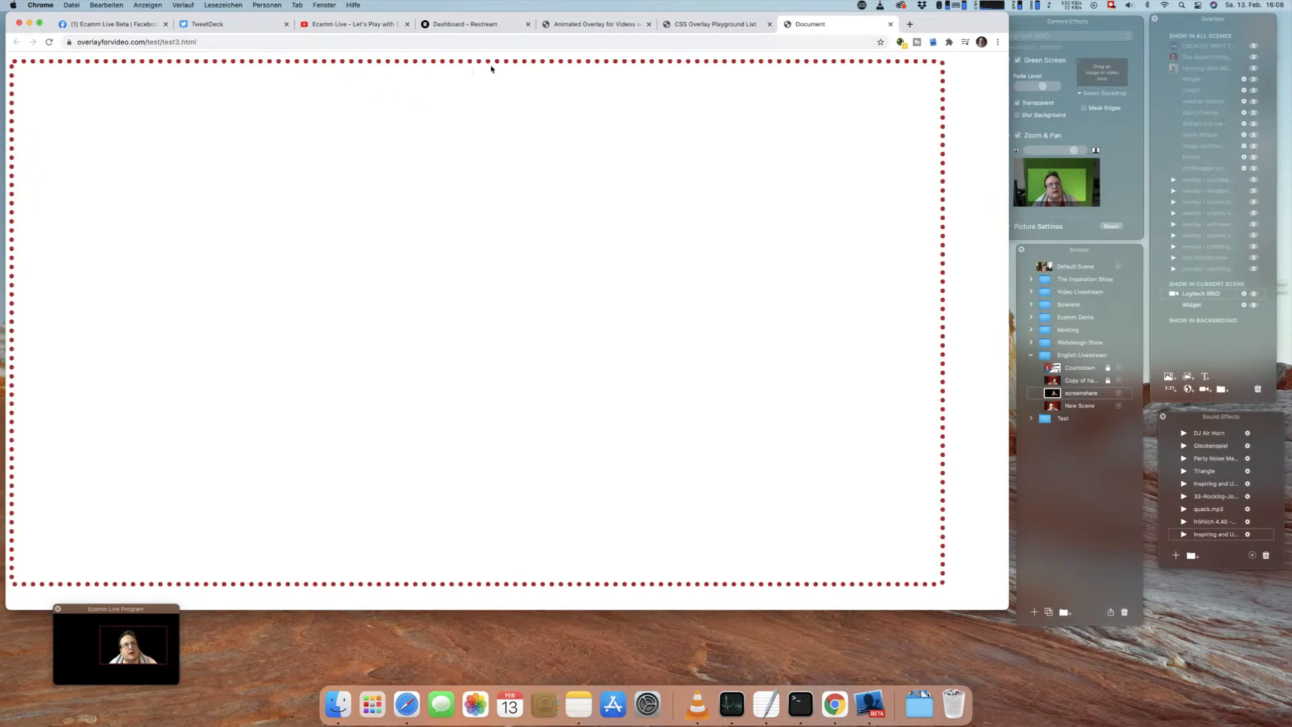
pyautogui.press('super+w')
pyautogui.click(52, 110)
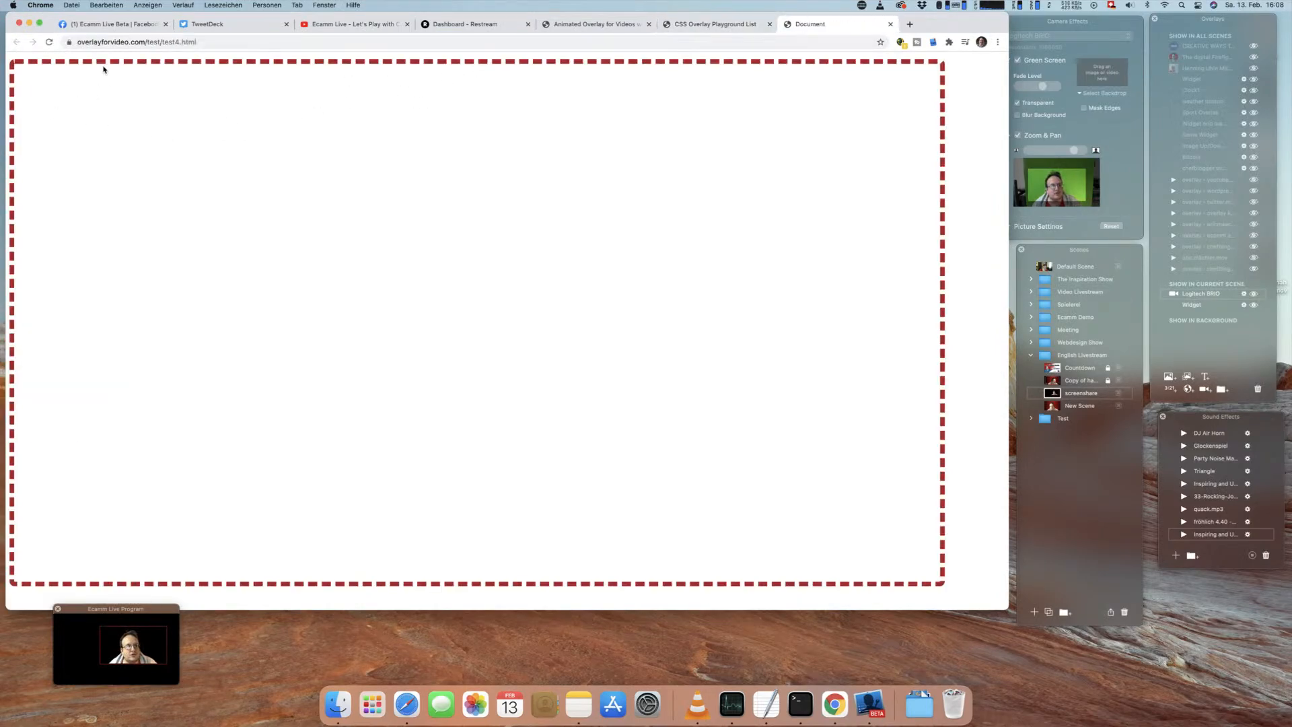
# Step: Close the dashed border page, open the Avatar example under Animated Border, copy its URL and return to Ecamm Live
pyautogui.press('super+w')
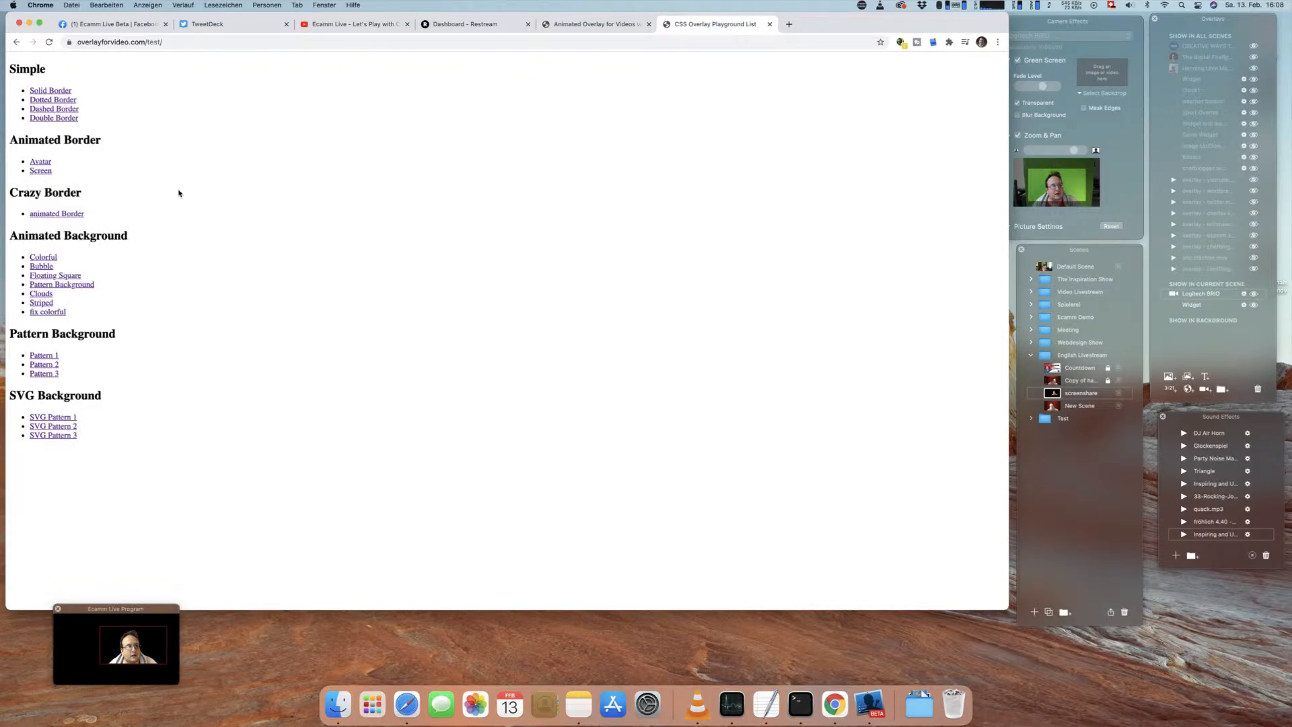
pyautogui.click(42, 163)
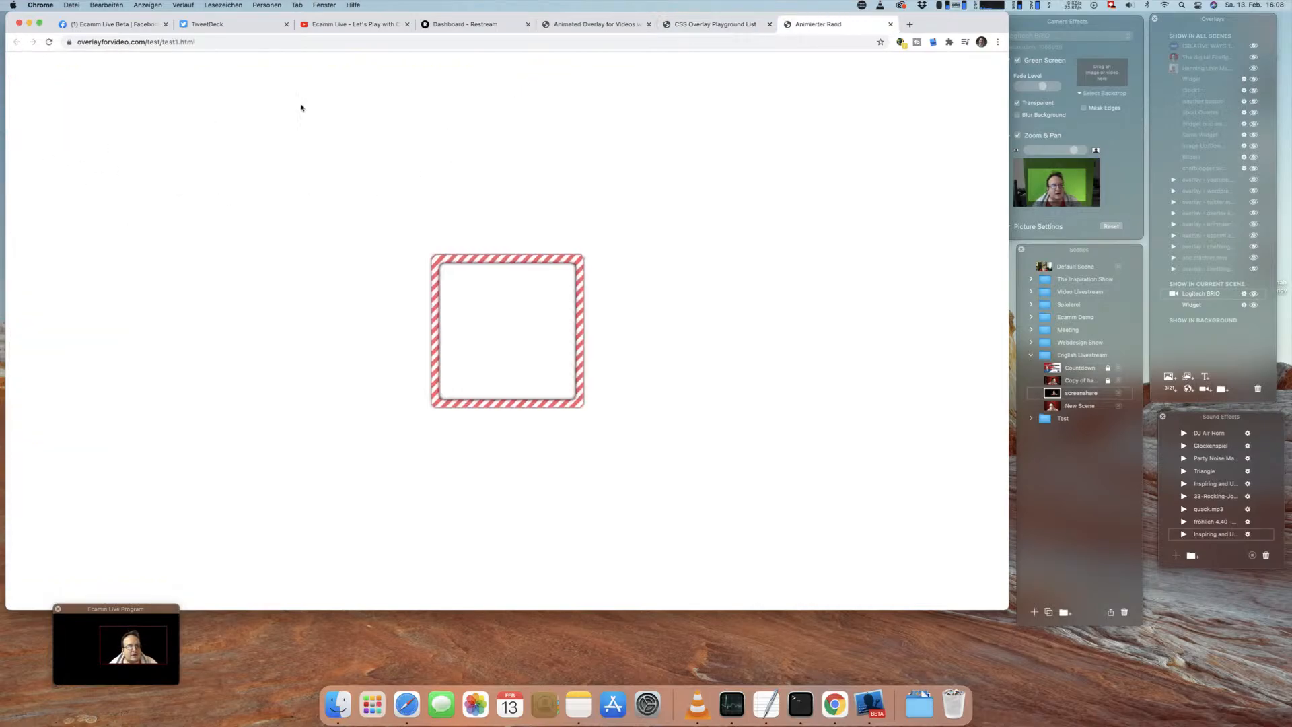
pyautogui.click(397, 43)
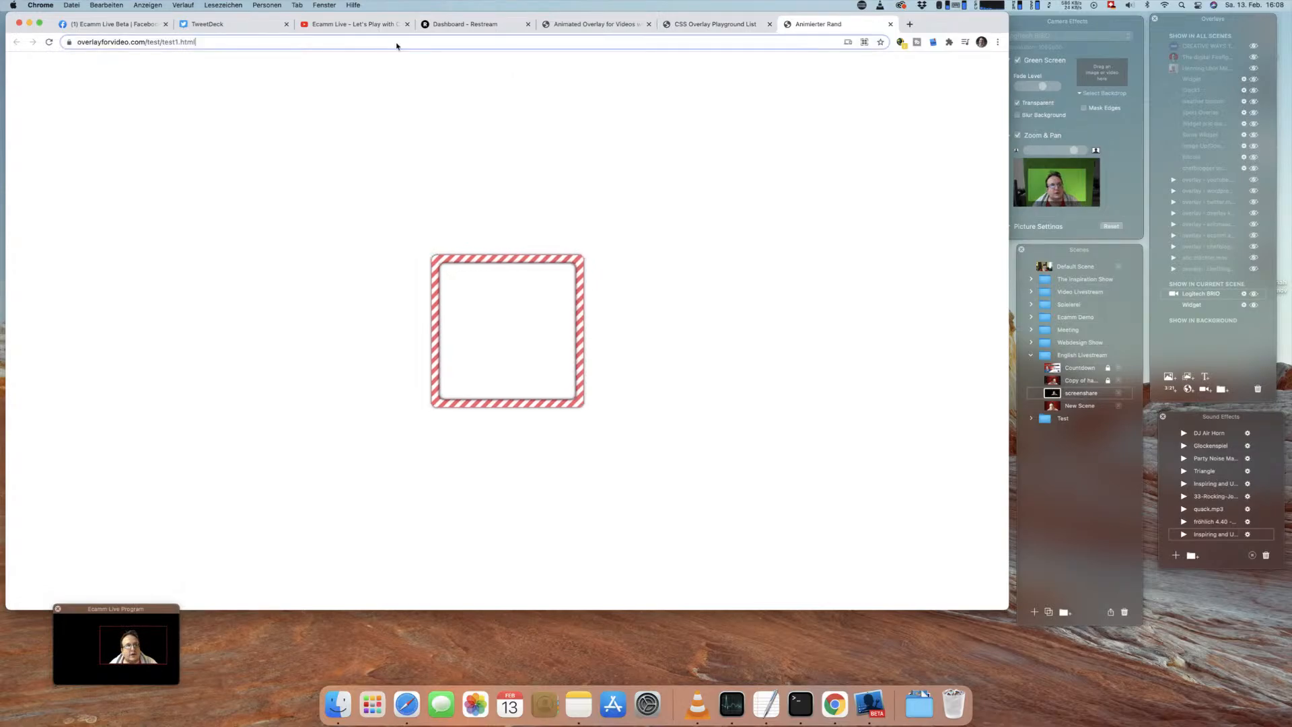
pyautogui.click(29, 23)
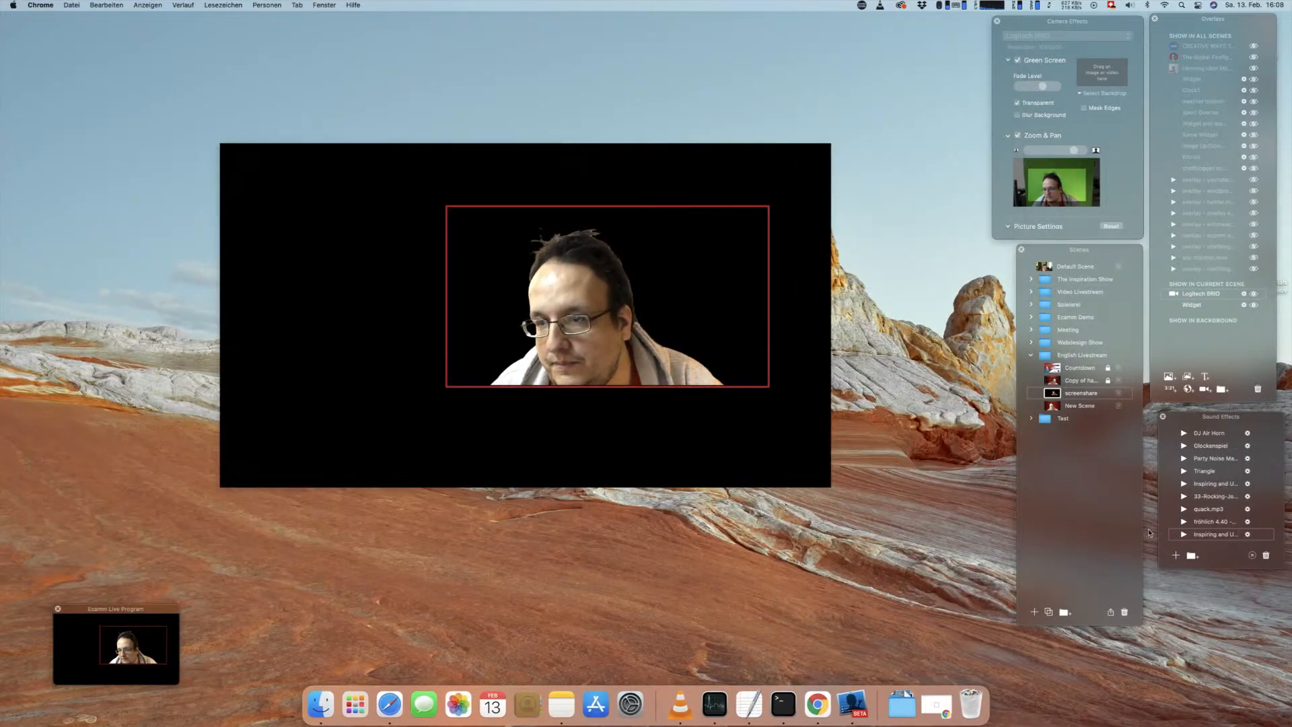
pyautogui.click(1190, 390)
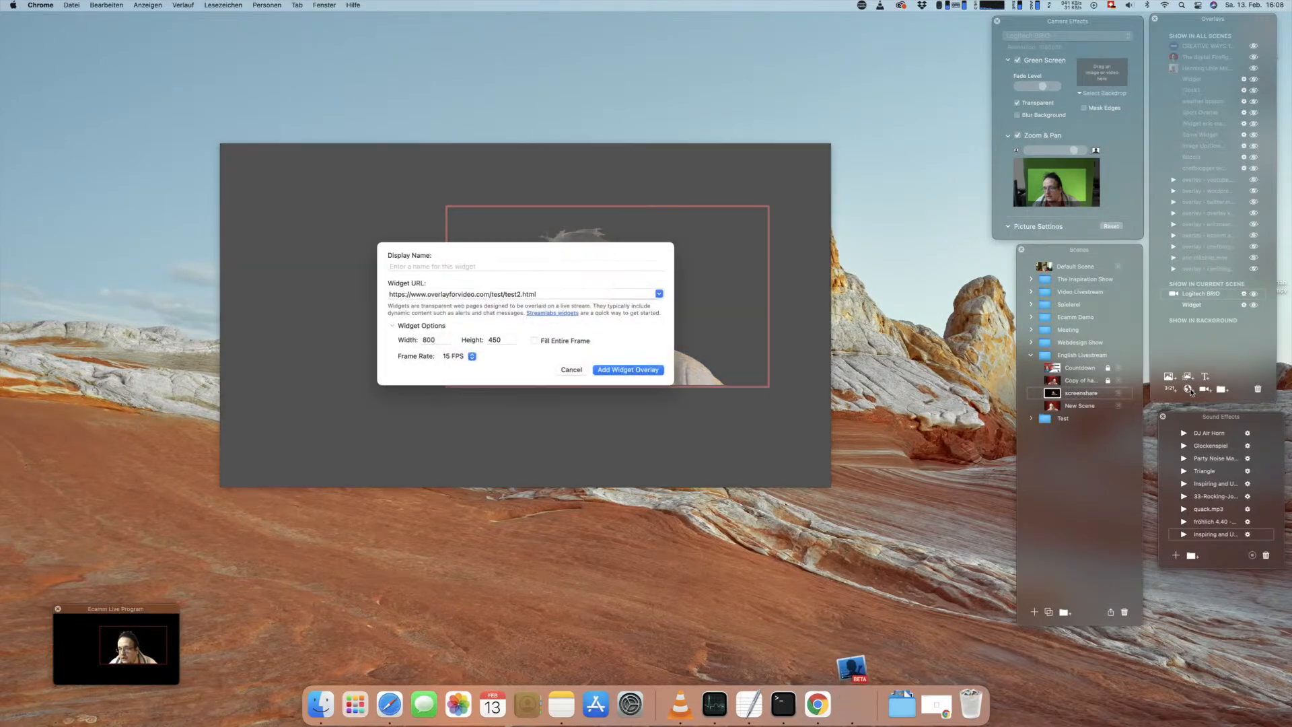
pyautogui.tripleClick(494, 295)
pyautogui.press('super+v')
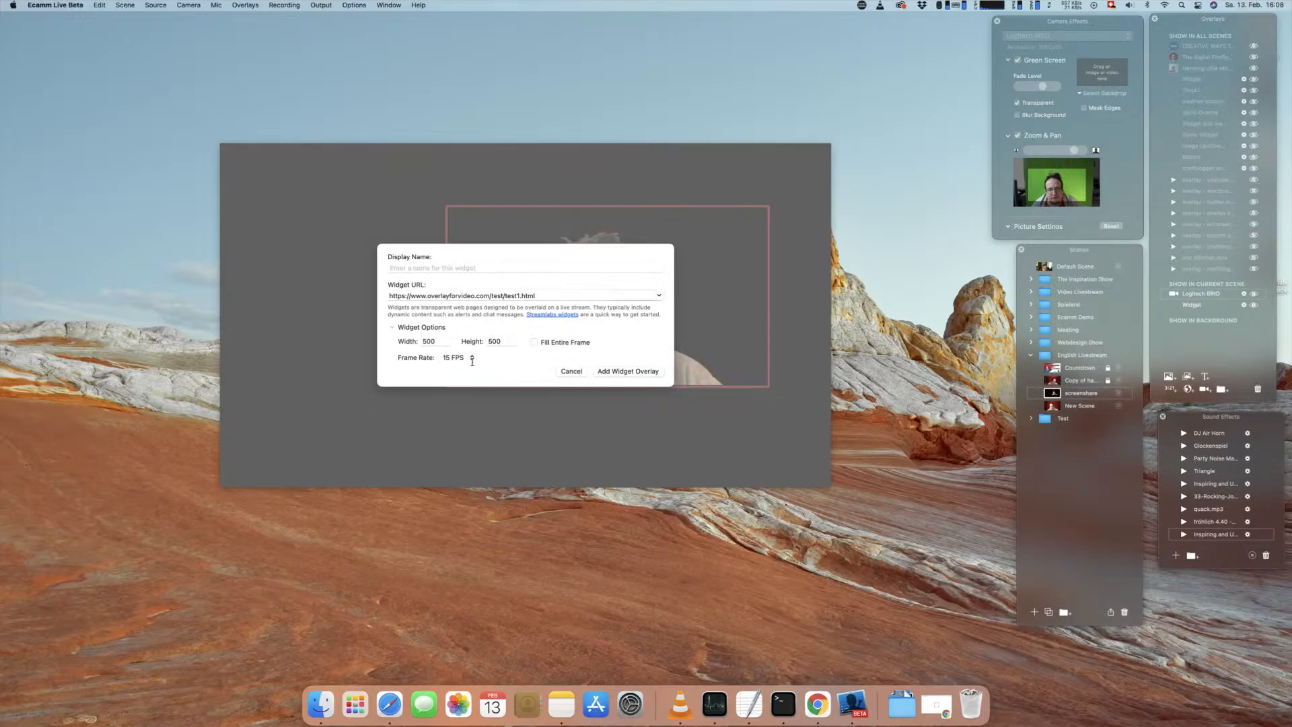
pyautogui.click(472, 359)
pyautogui.click(450, 344)
pyautogui.click(608, 375)
pyautogui.moveTo(542, 300); pyautogui.dragTo(370, 289)
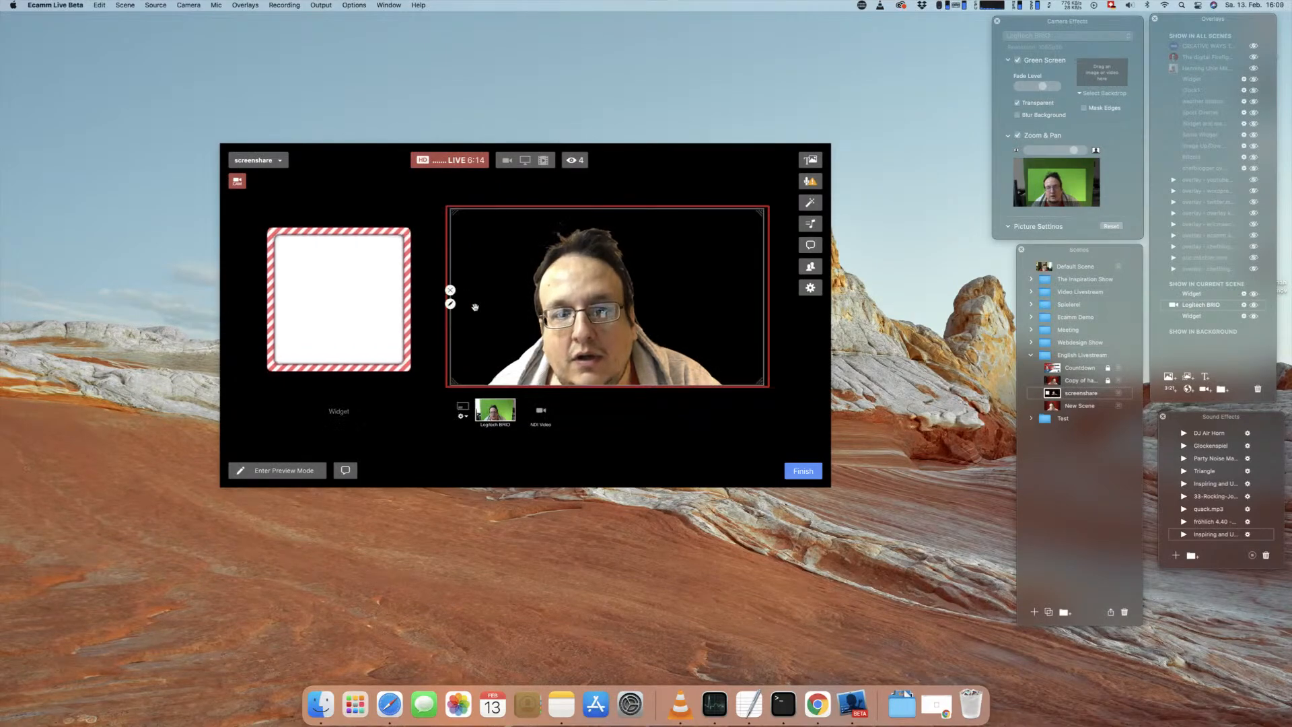
# Step: Shift the Logitech BRIO camera overlay to the right and set its aspect to Square
pyautogui.moveTo(475, 307); pyautogui.dragTo(543, 311)
pyautogui.click(519, 308)
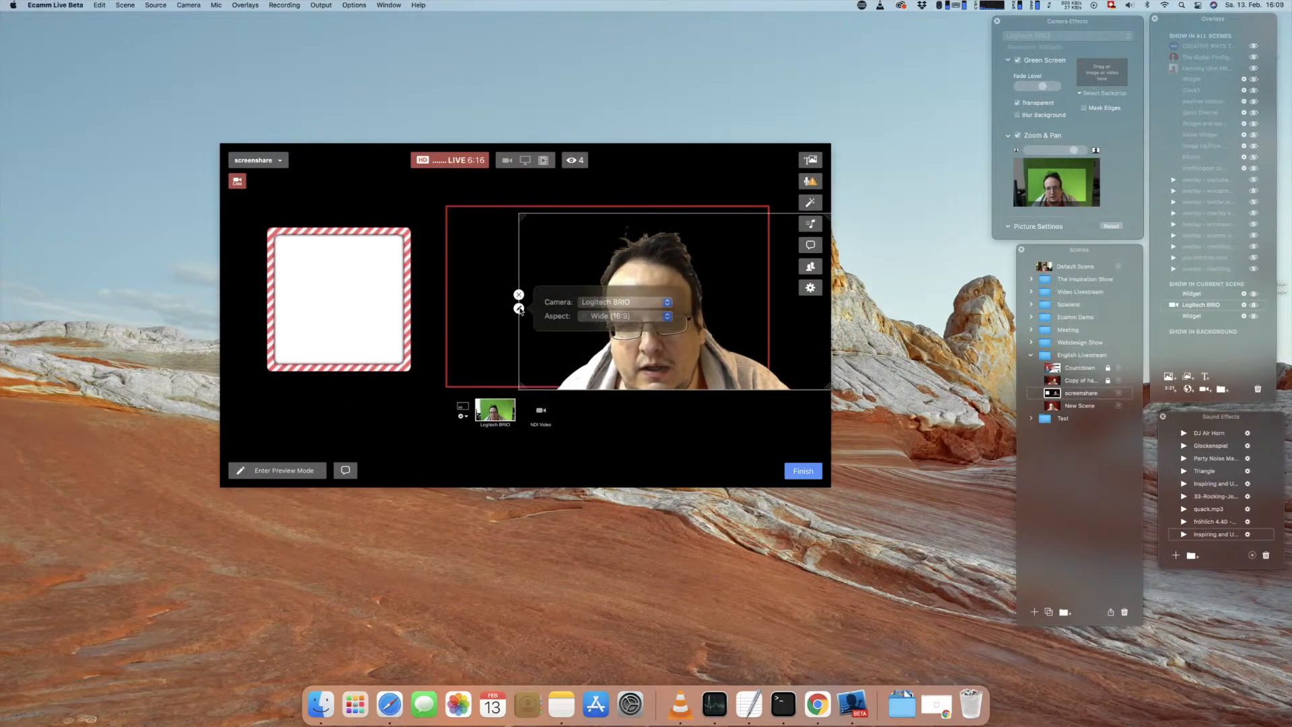
pyautogui.click(619, 316)
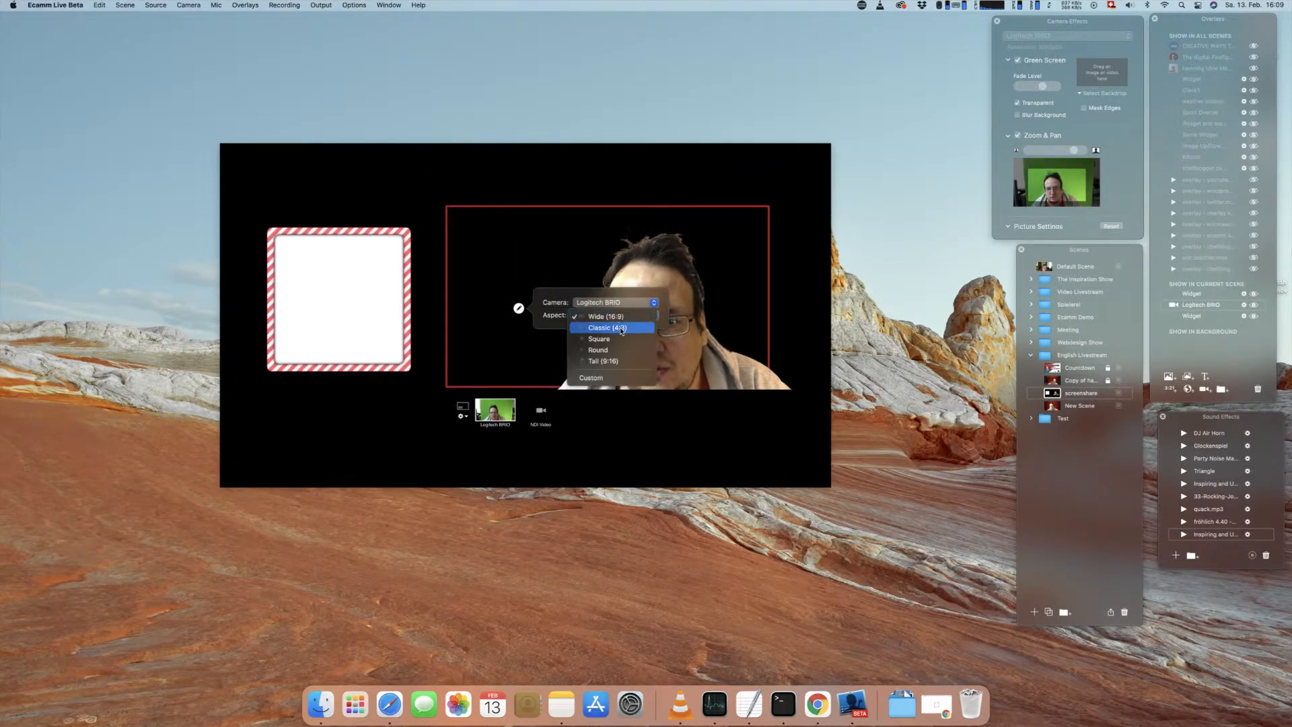
pyautogui.click(601, 339)
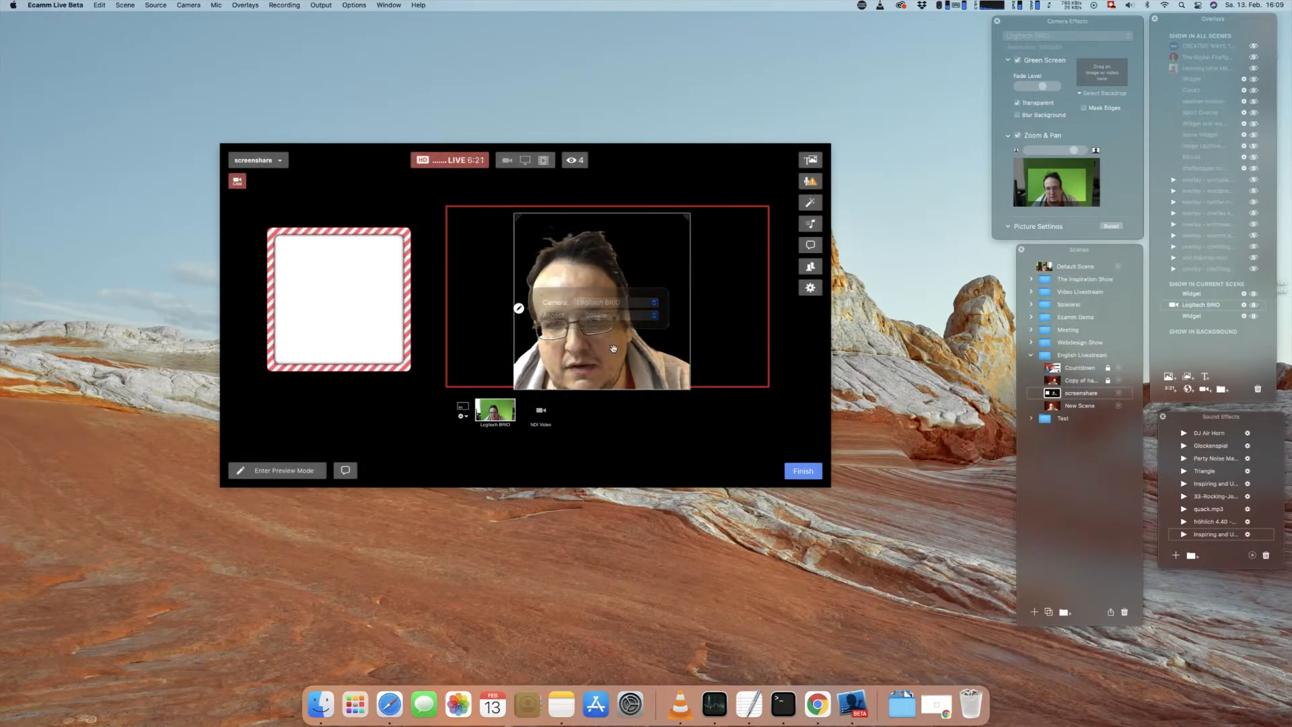
# Step: Shrink the square camera overlay, layer it above the striped avatar widget and fit it inside that border
pyautogui.moveTo(613, 349); pyautogui.dragTo(525, 360)
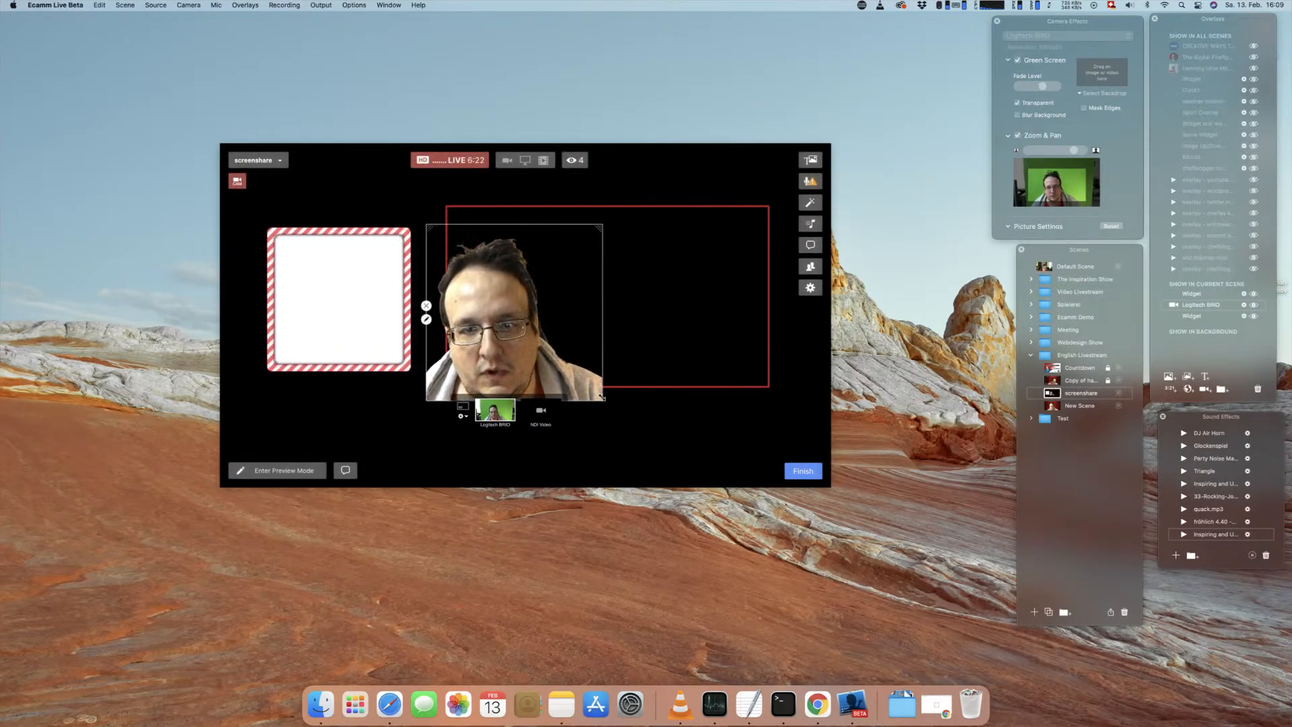
pyautogui.moveTo(602, 397); pyautogui.dragTo(549, 362)
pyautogui.moveTo(492, 296); pyautogui.dragTo(428, 305)
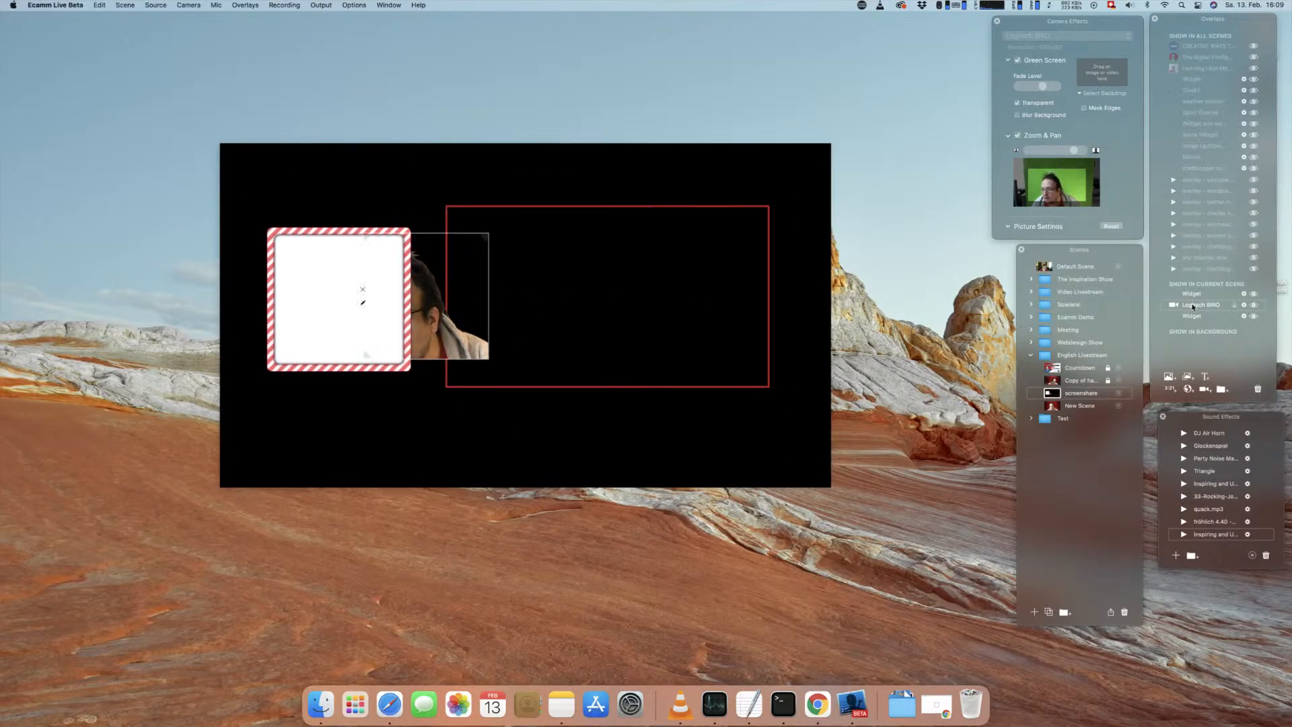
pyautogui.moveTo(1194, 303); pyautogui.dragTo(1190, 290)
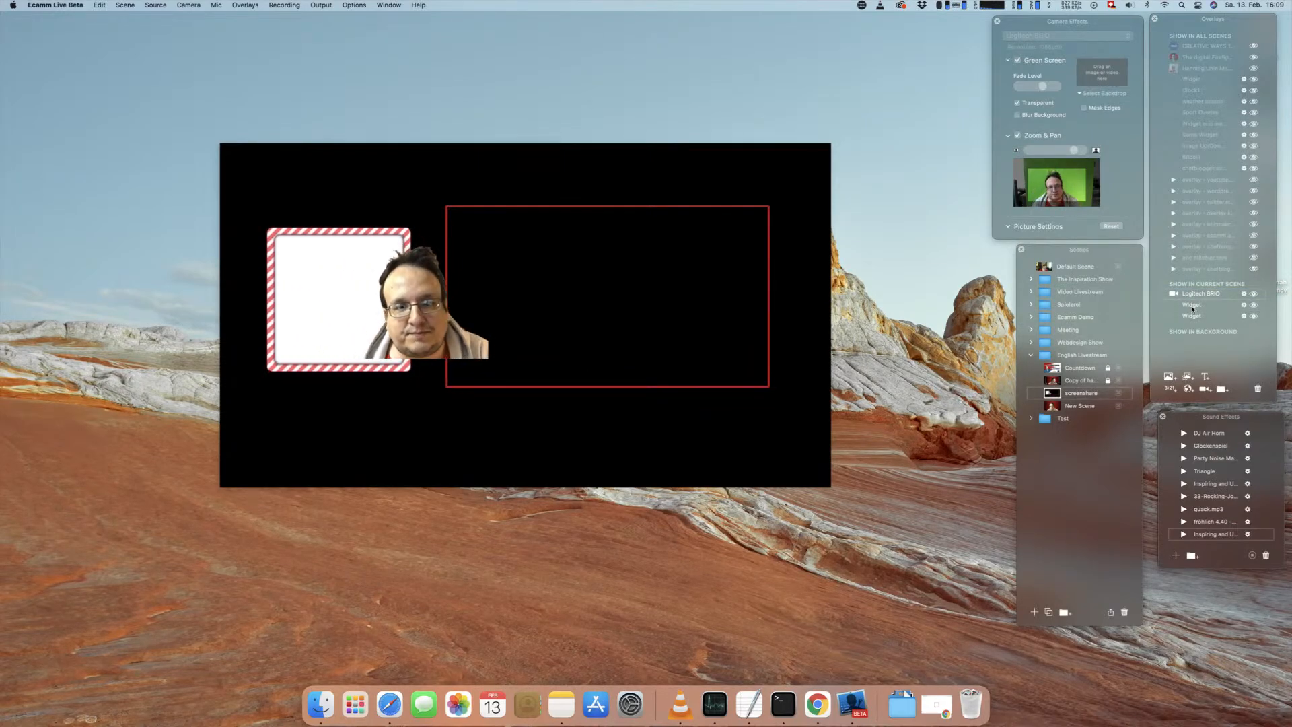
pyautogui.moveTo(418, 302); pyautogui.dragTo(344, 298)
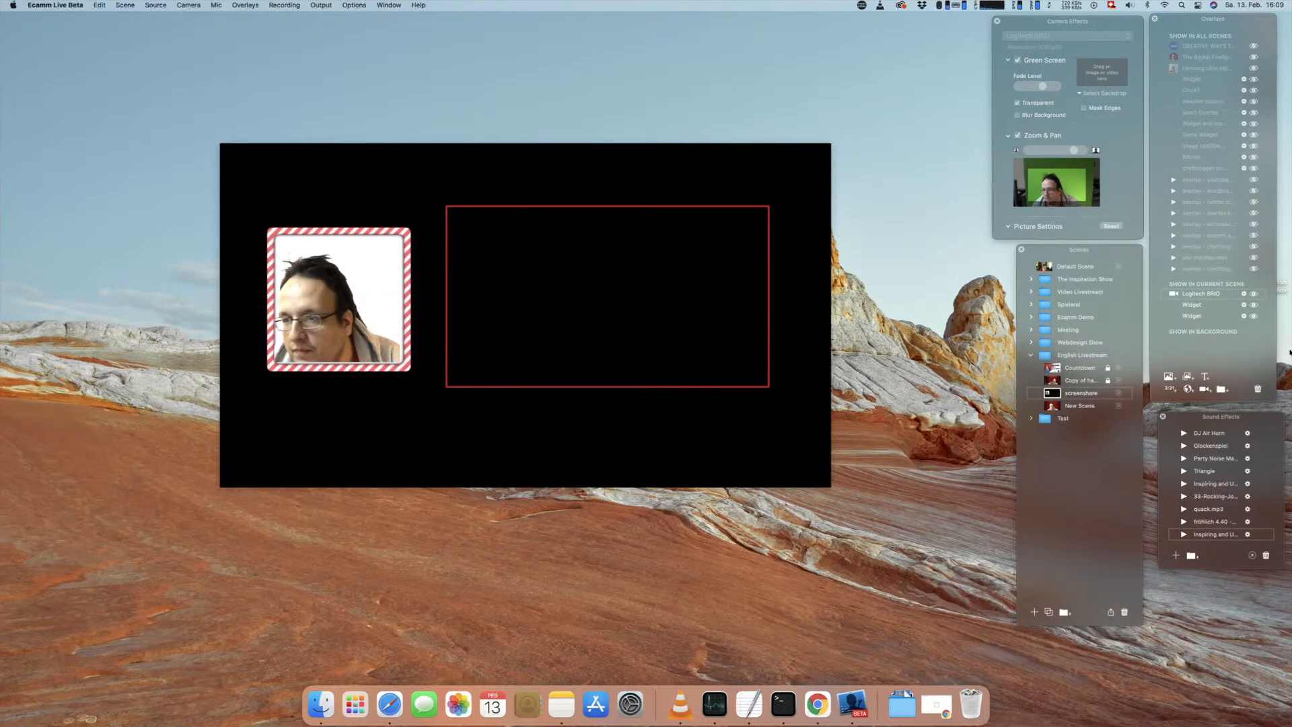
# Step: Move the striped avatar frame with its camera closer to the scene's left edge and delete the red border widget
pyautogui.moveTo(396, 233); pyautogui.dragTo(359, 231)
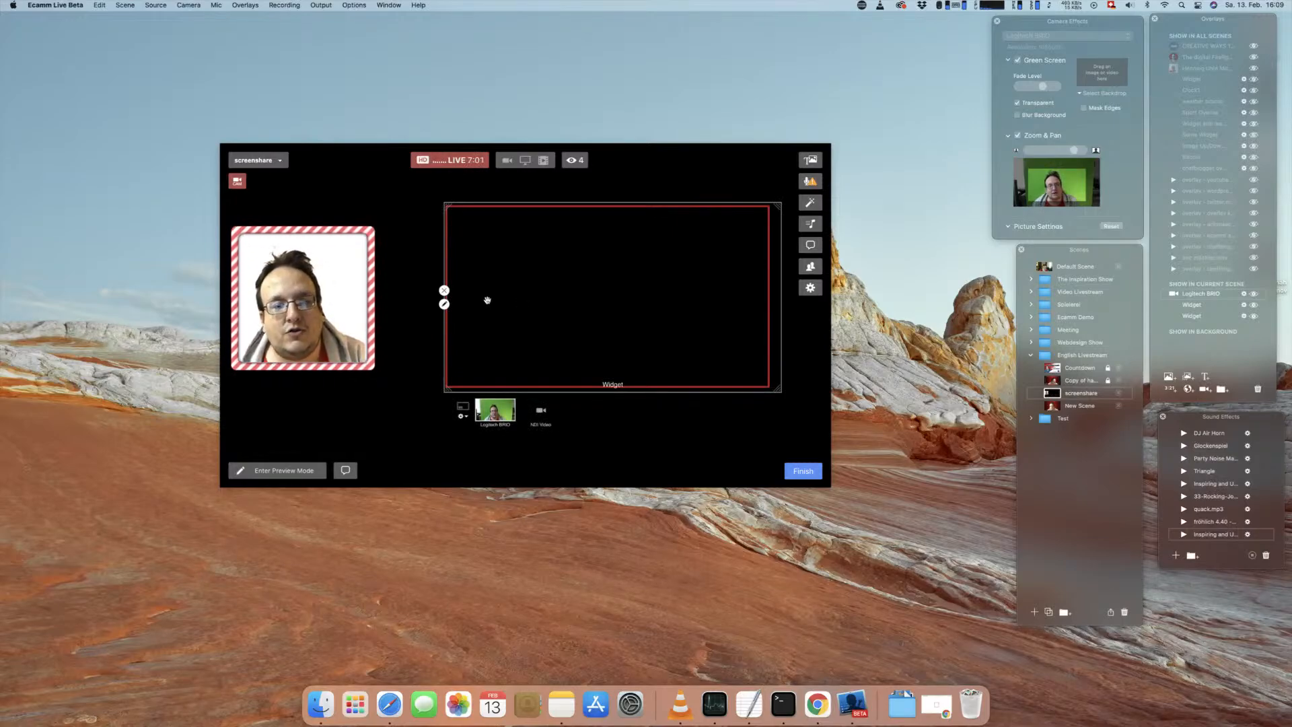
pyautogui.click(444, 291)
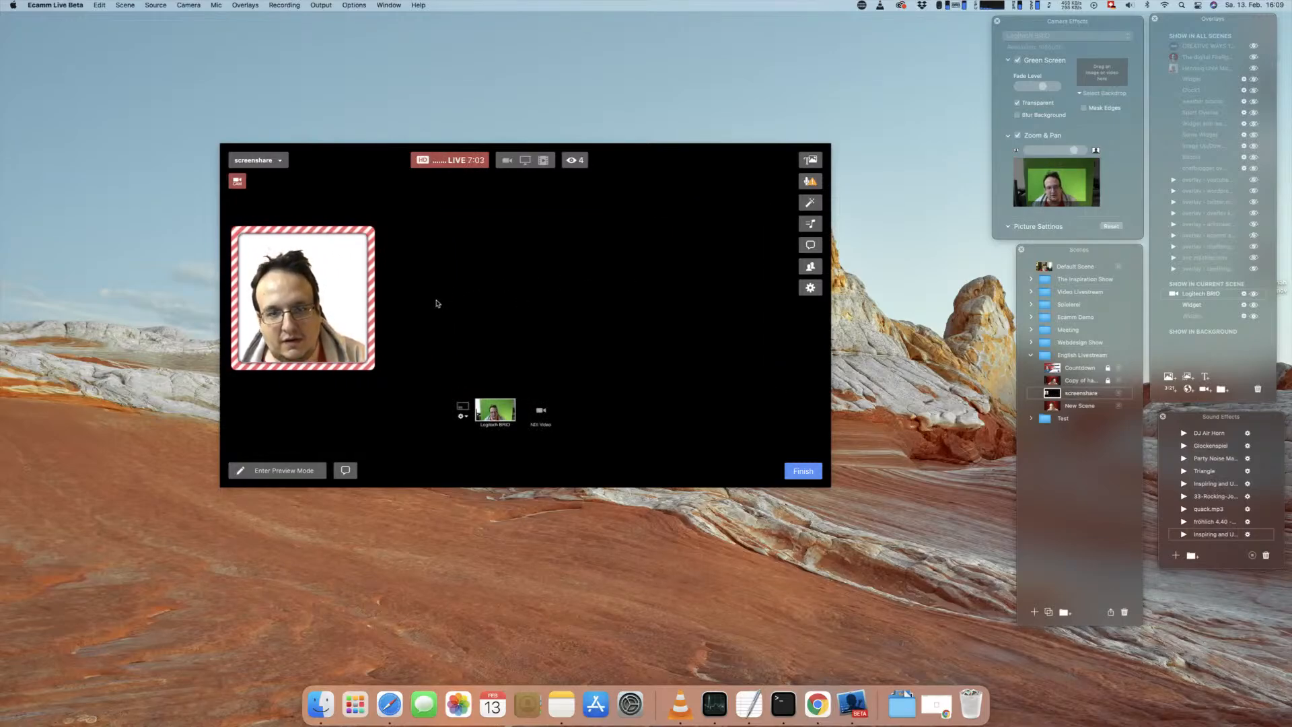
# Step: Switch to Chrome, open the Screen example under Animated Border, copy its URL and return to Ecamm Live
pyautogui.click(937, 704)
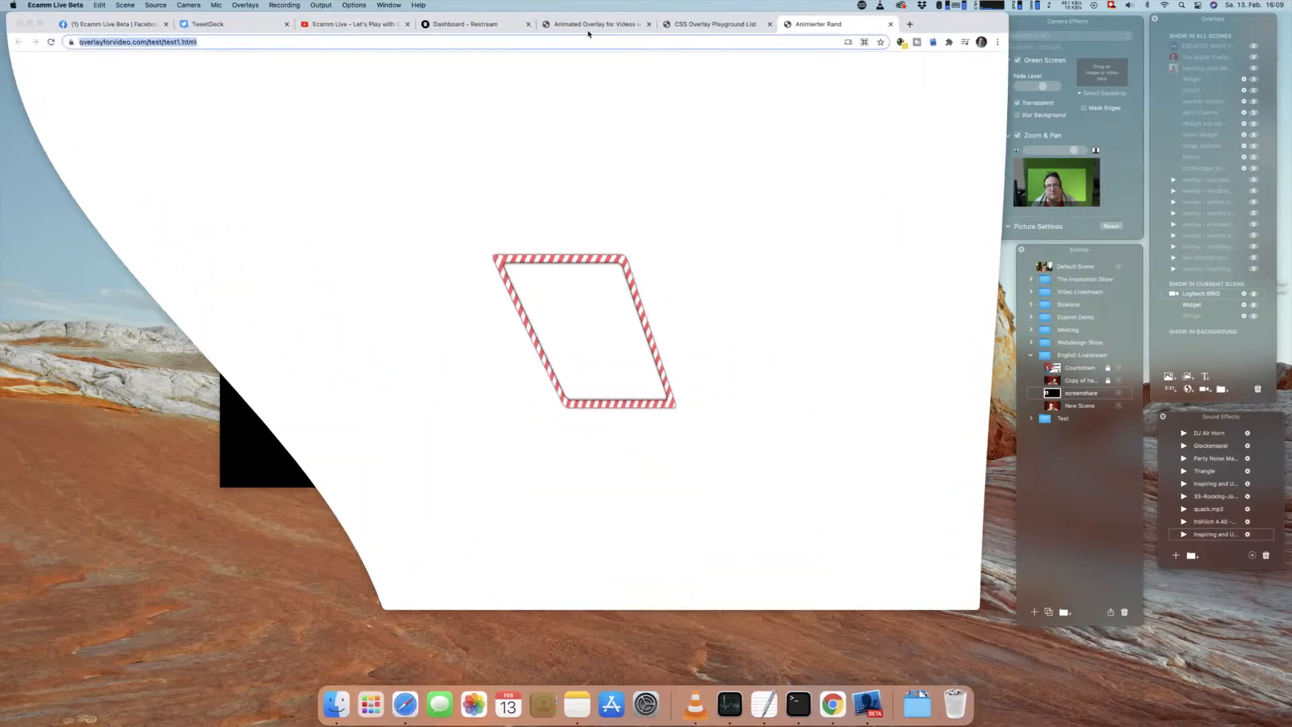
pyautogui.click(727, 24)
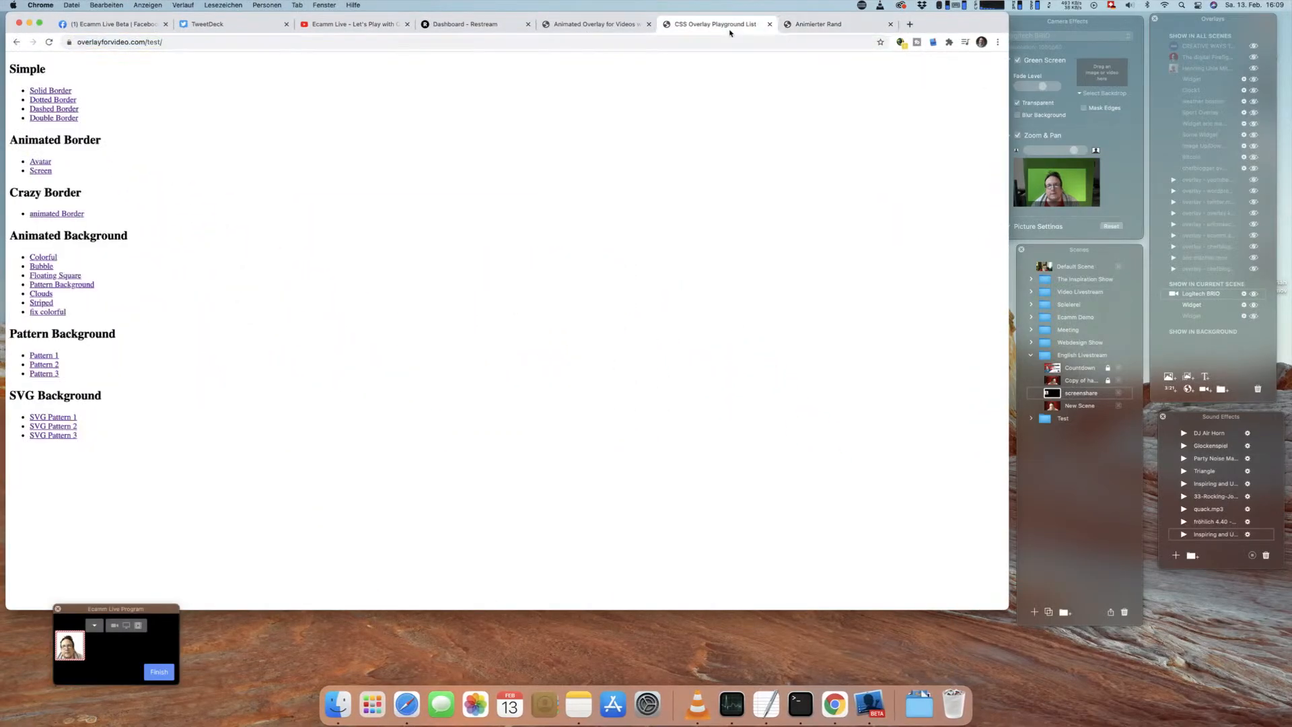
pyautogui.click(41, 170)
pyautogui.press('super+l')
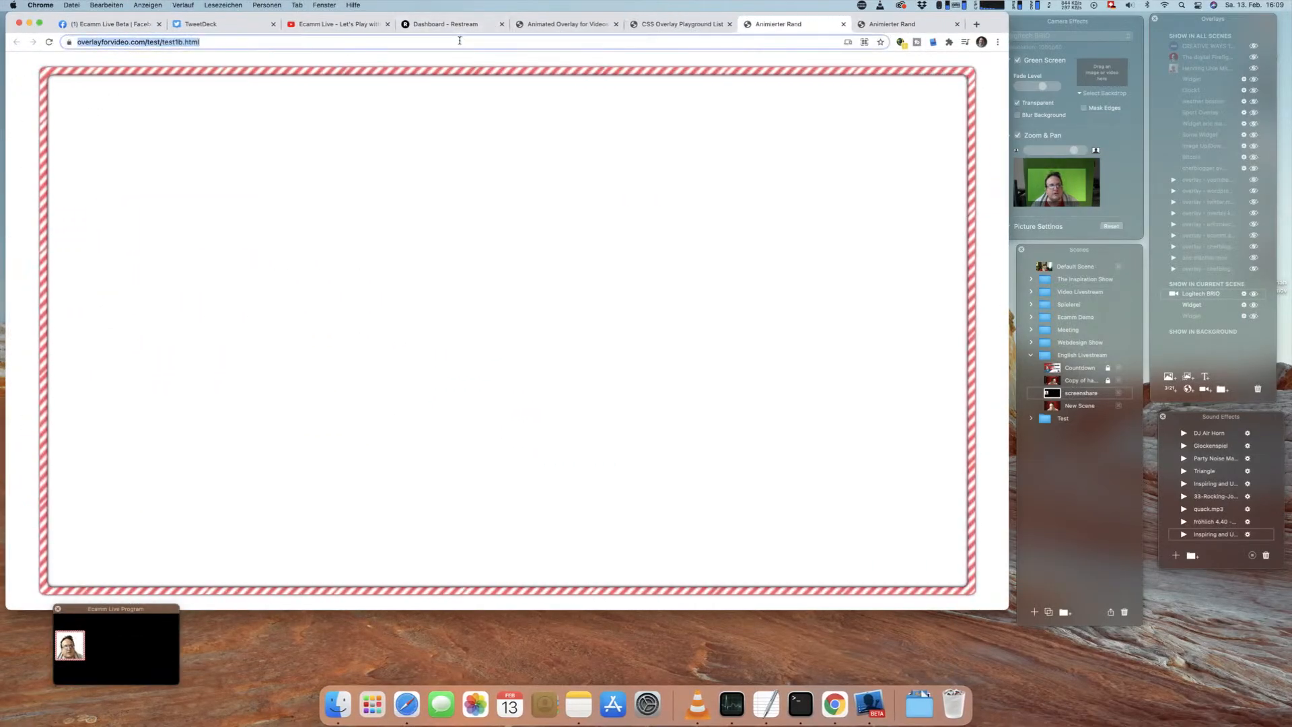
pyautogui.click(29, 25)
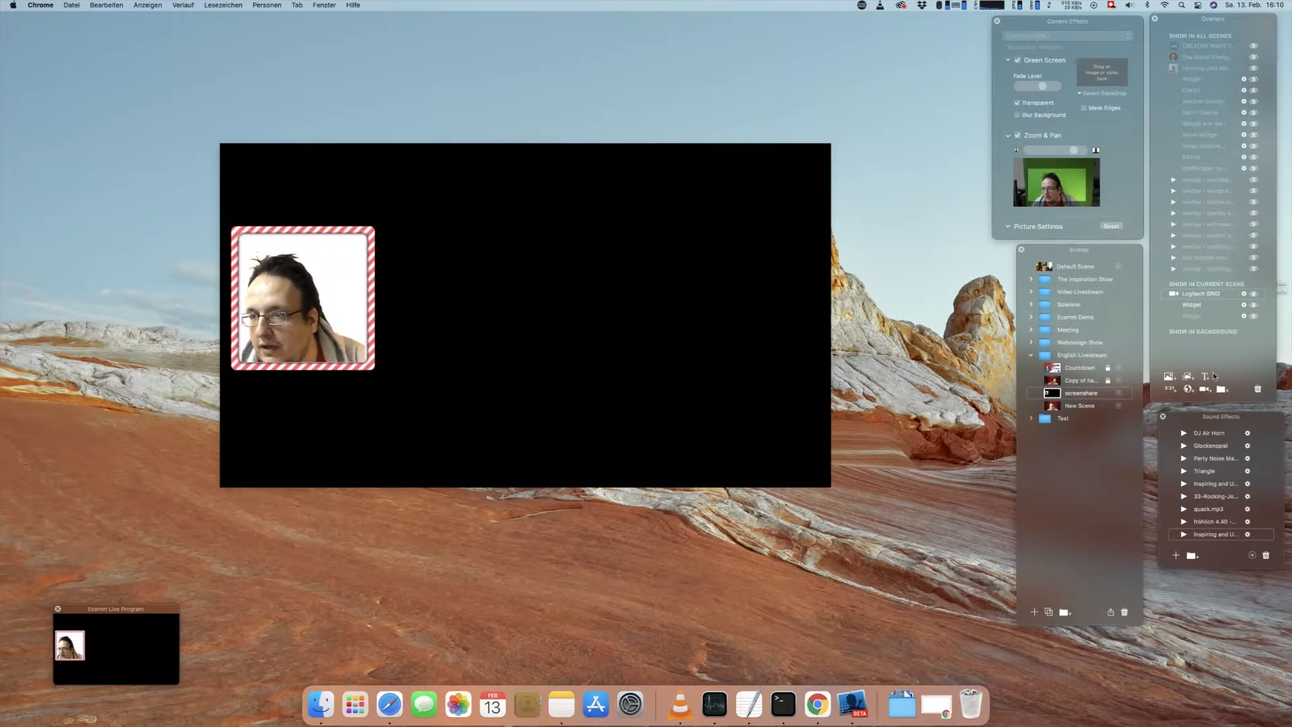
pyautogui.click(1189, 390)
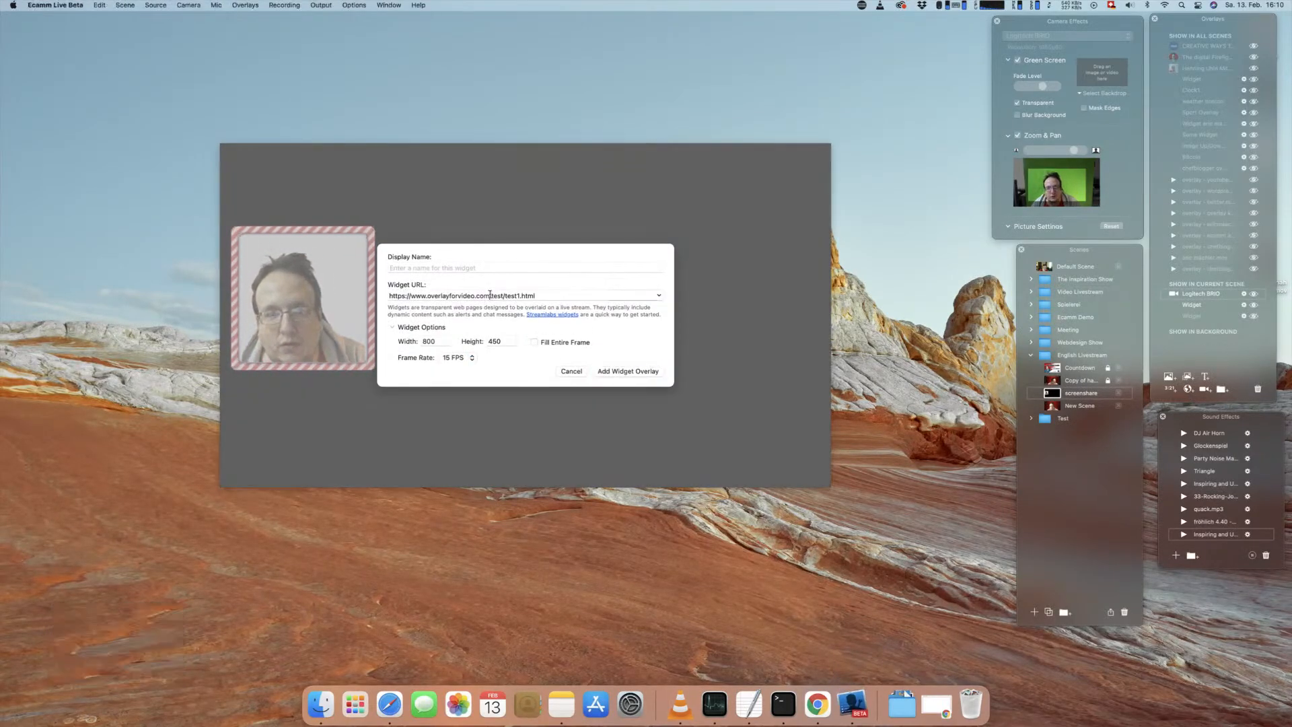
pyautogui.click(628, 371)
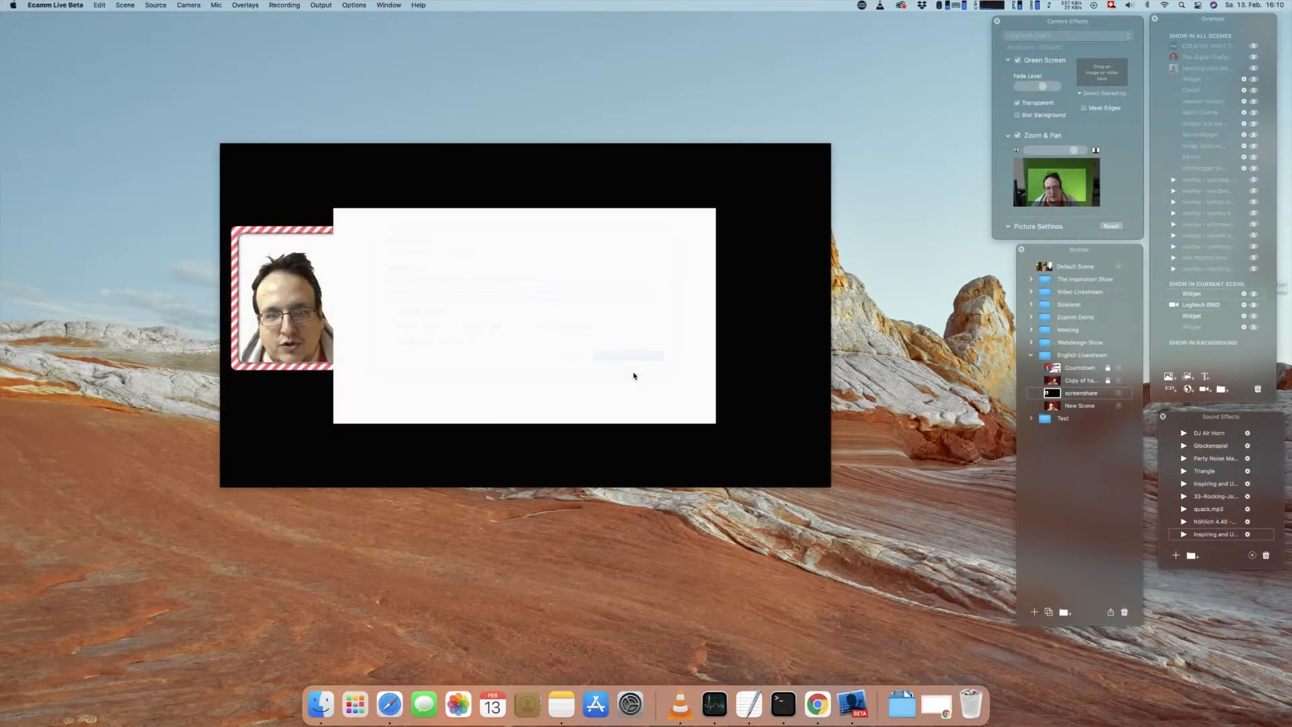
pyautogui.doubleClick(333, 324)
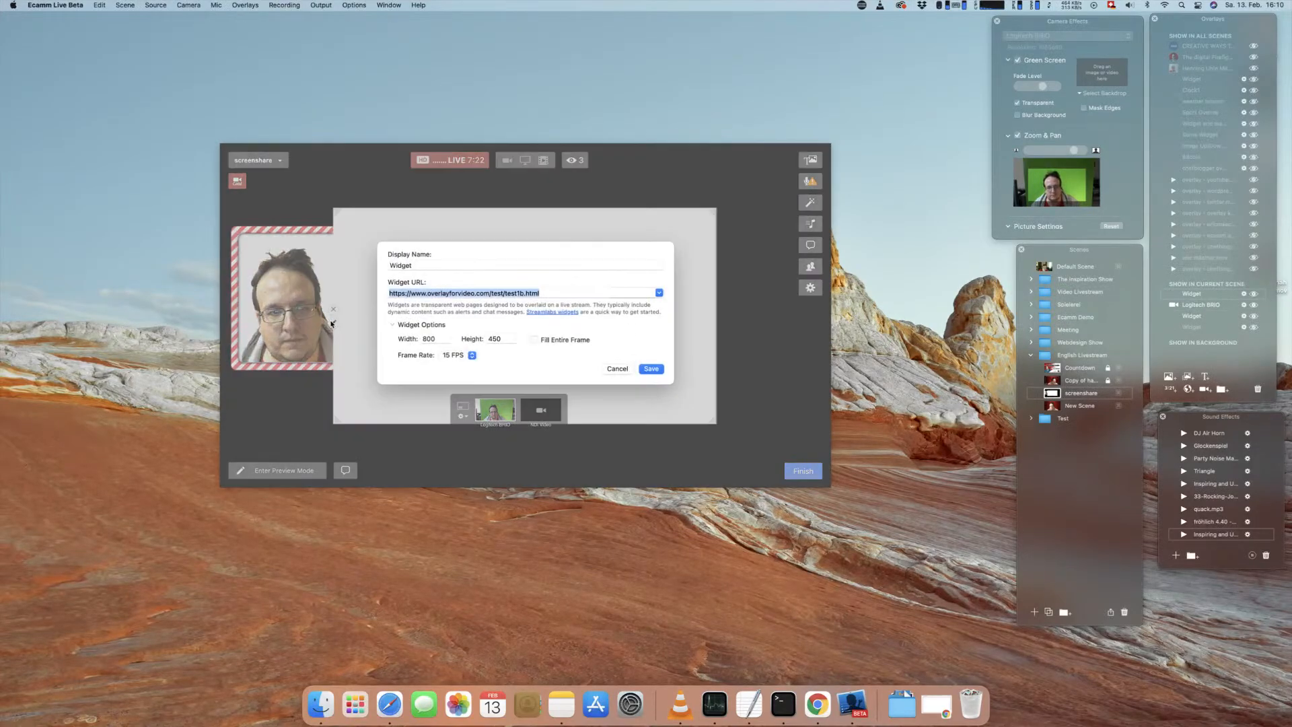
pyautogui.click(429, 340)
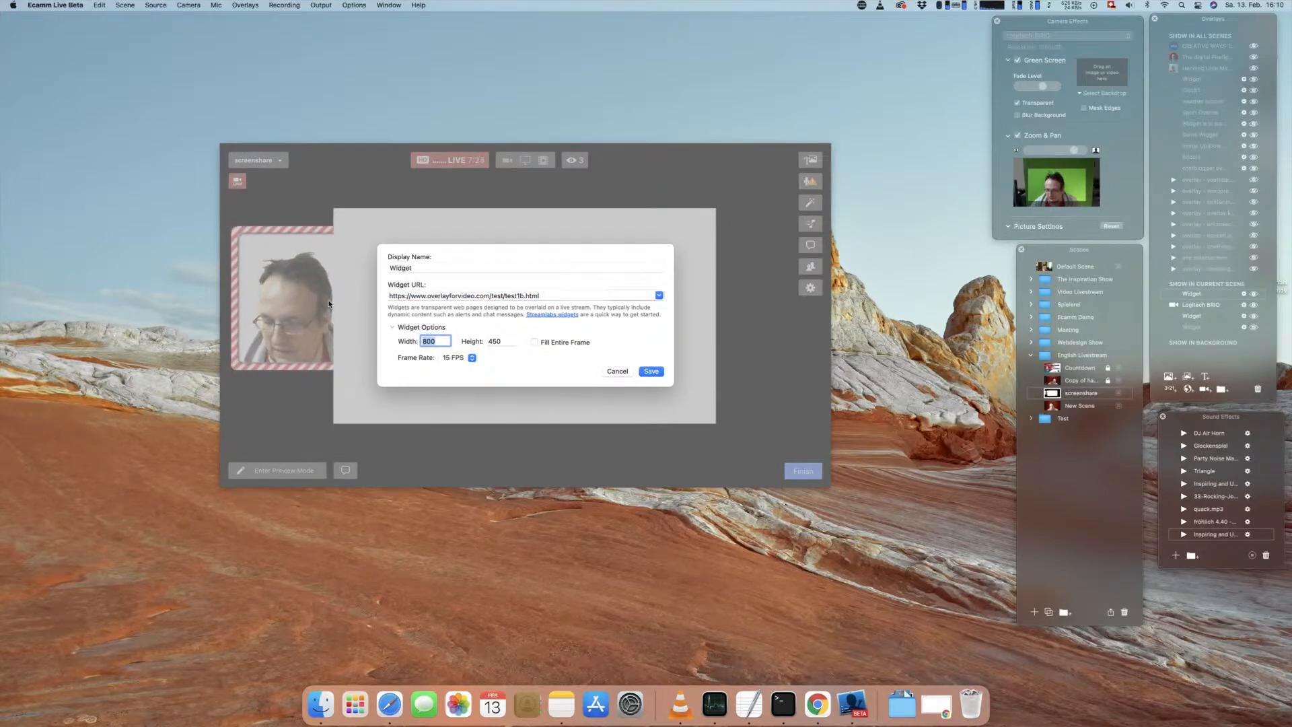
pyautogui.write('1920')
pyautogui.press('Tab')
pyautogui.write('1')
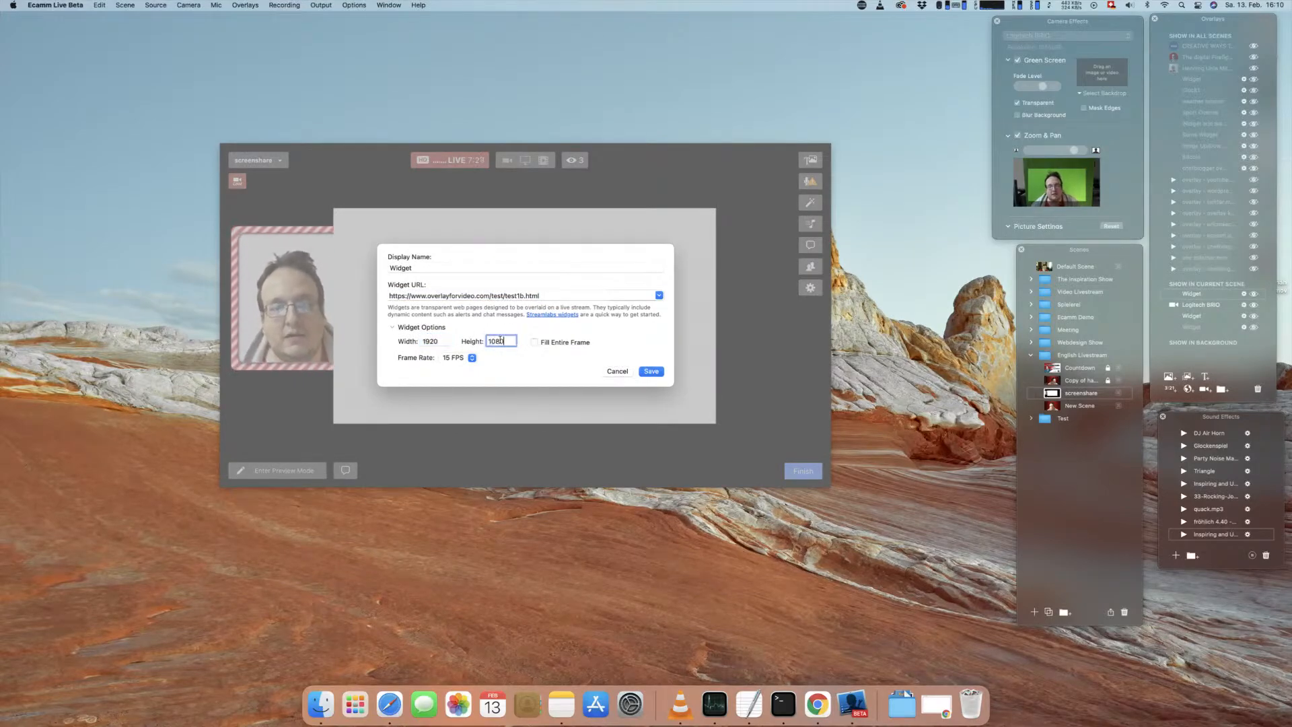
pyautogui.click(651, 371)
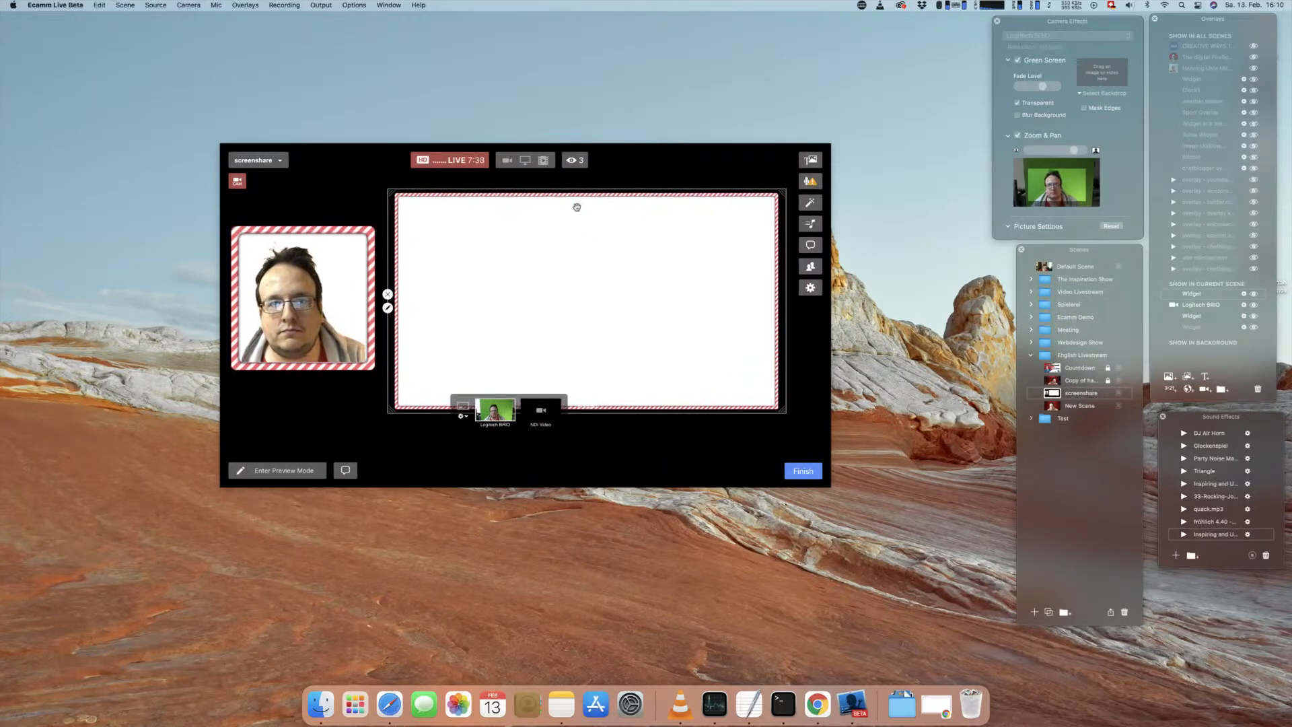
# Step: Add a second Logitech BRIO camera overlay and position it along the bottom inside the striped screen border
pyautogui.click(1206, 390)
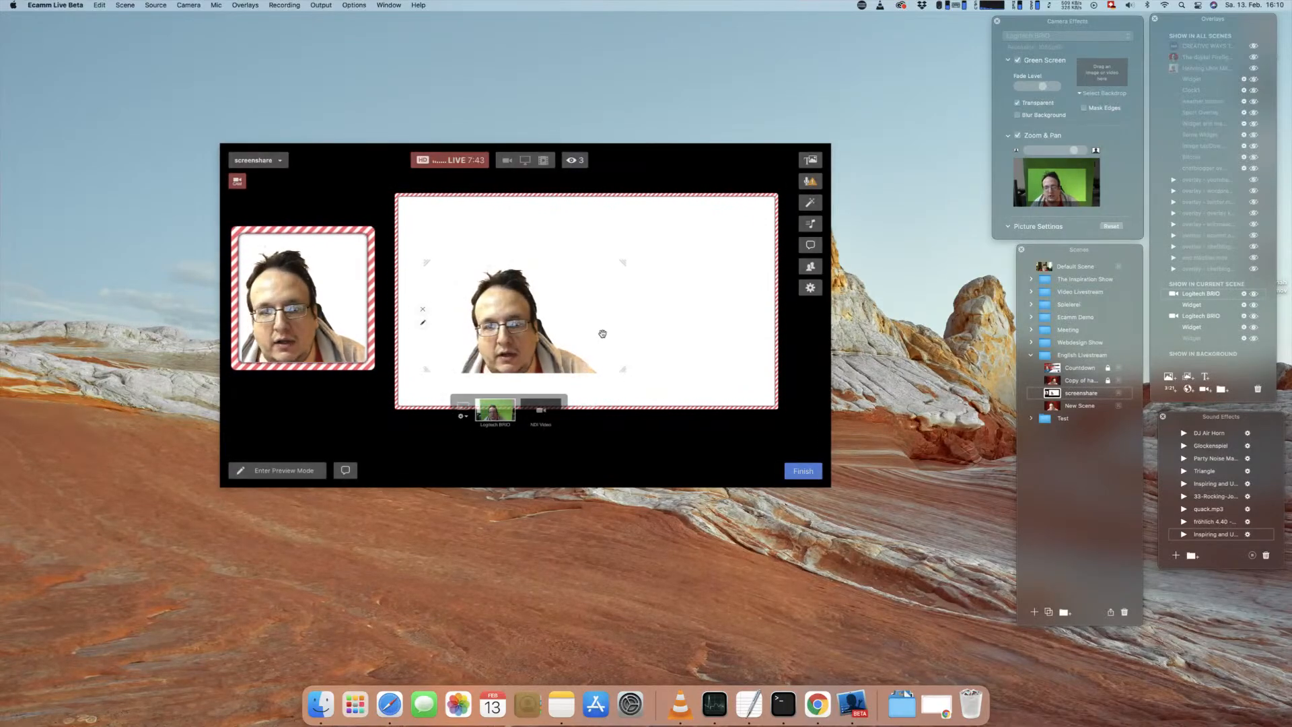
pyautogui.moveTo(703, 382); pyautogui.dragTo(674, 358)
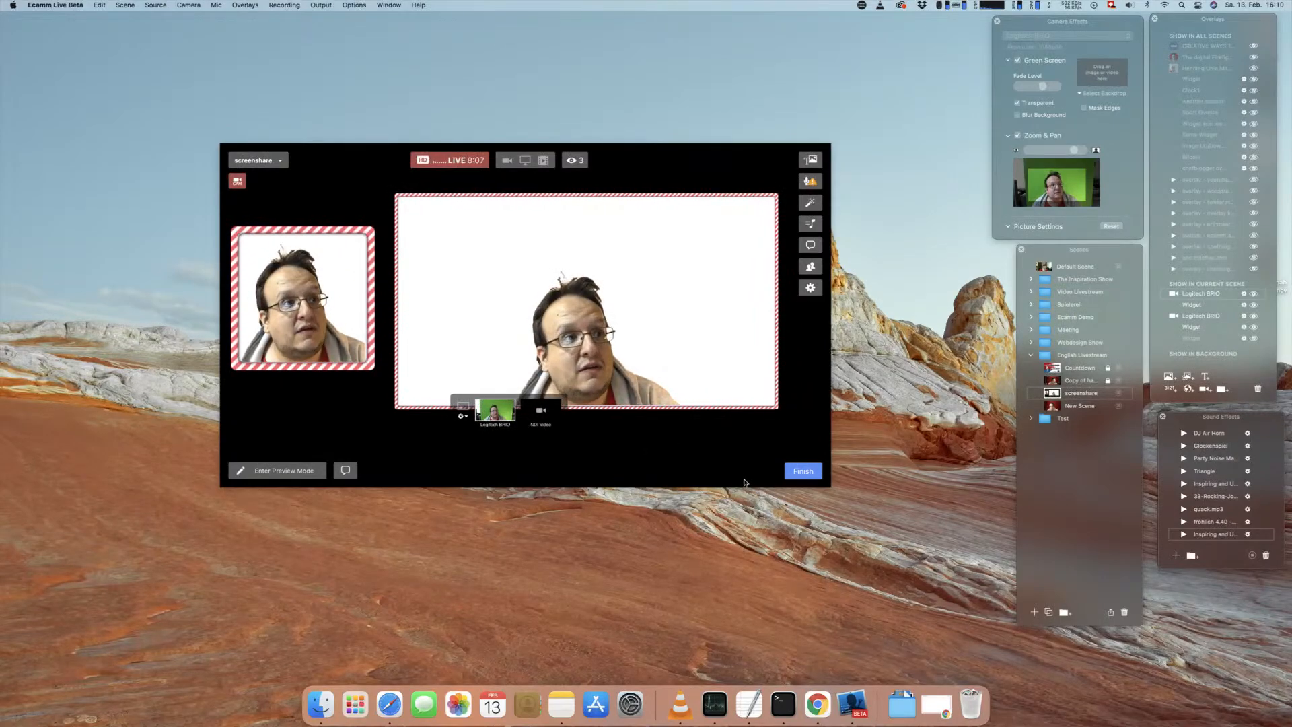
# Step: Switch to Chrome, replace the Screen example with the animated Border under Crazy Border, copy its URL and return to Ecamm Live
pyautogui.click(937, 705)
pyautogui.click(843, 24)
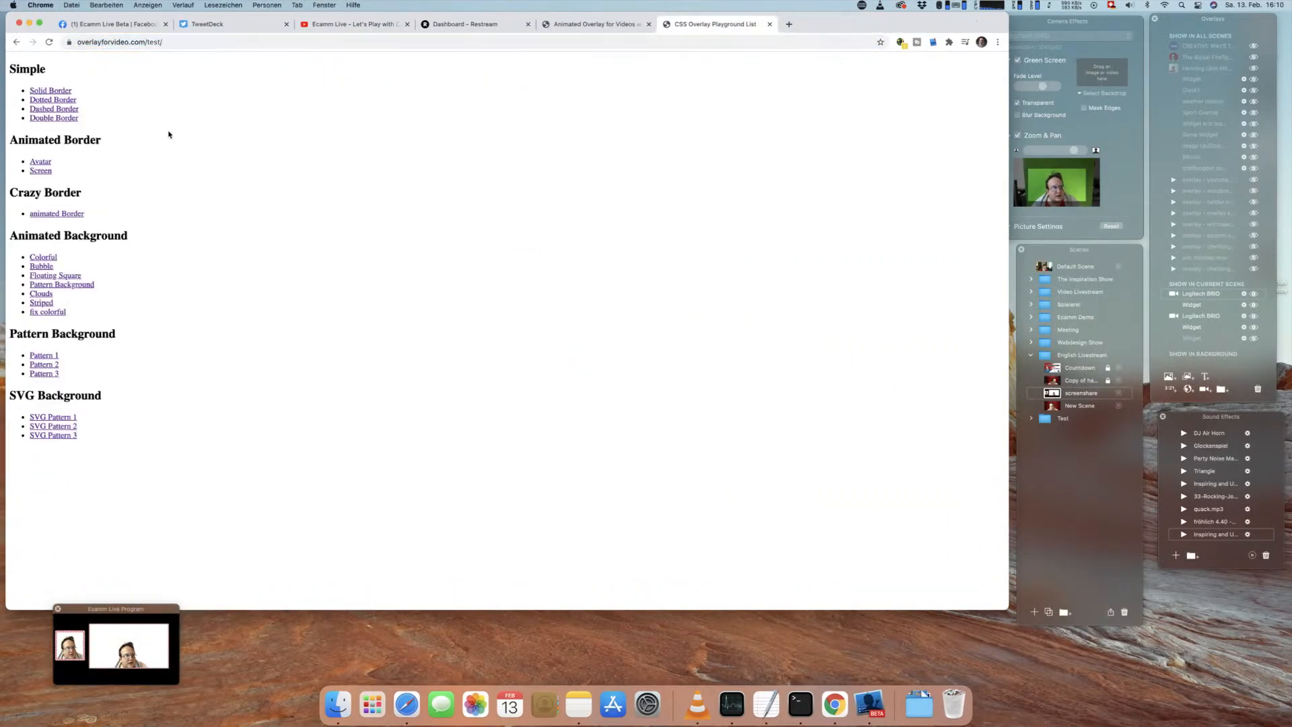
pyautogui.click(45, 214)
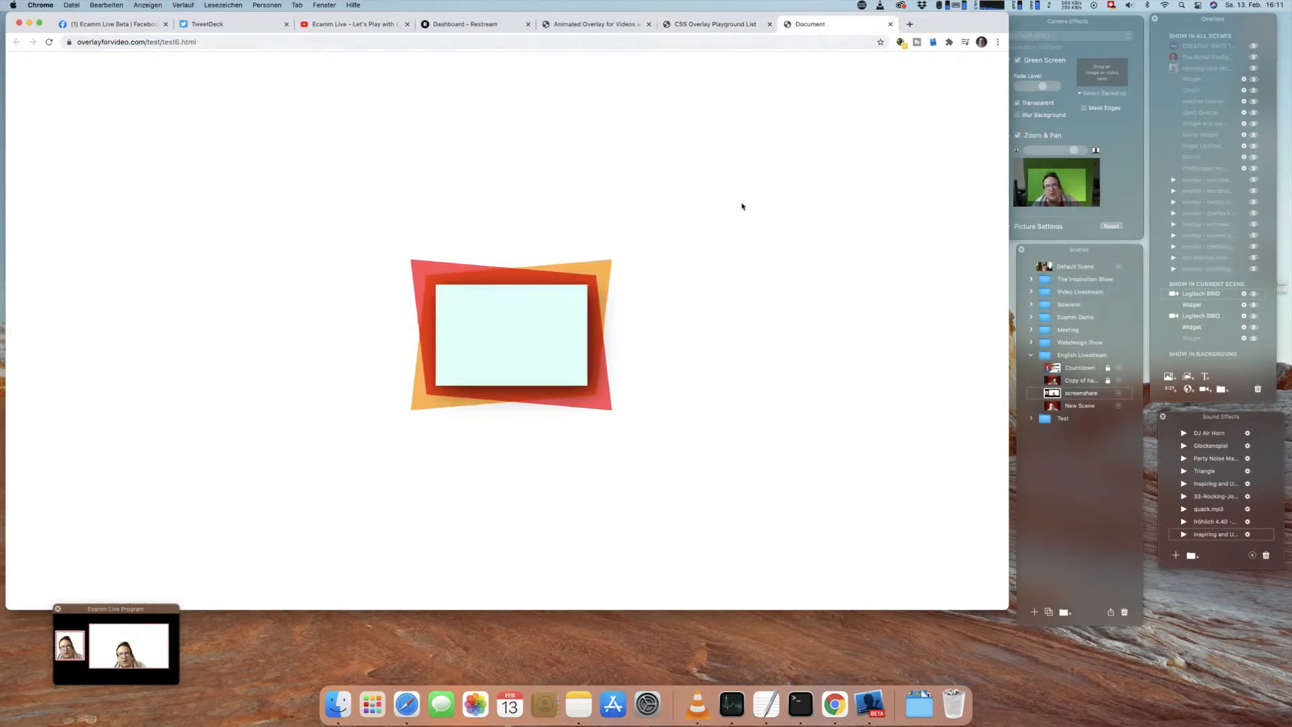
pyautogui.click(218, 43)
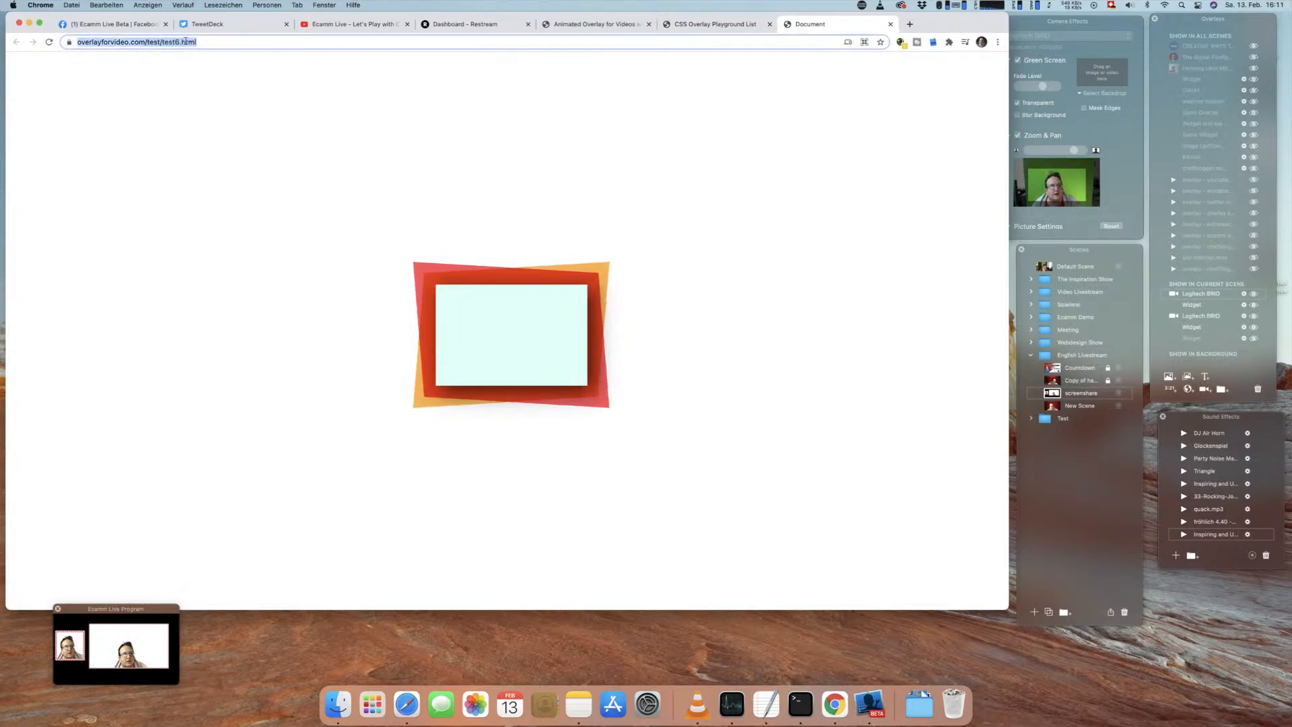
pyautogui.click(29, 24)
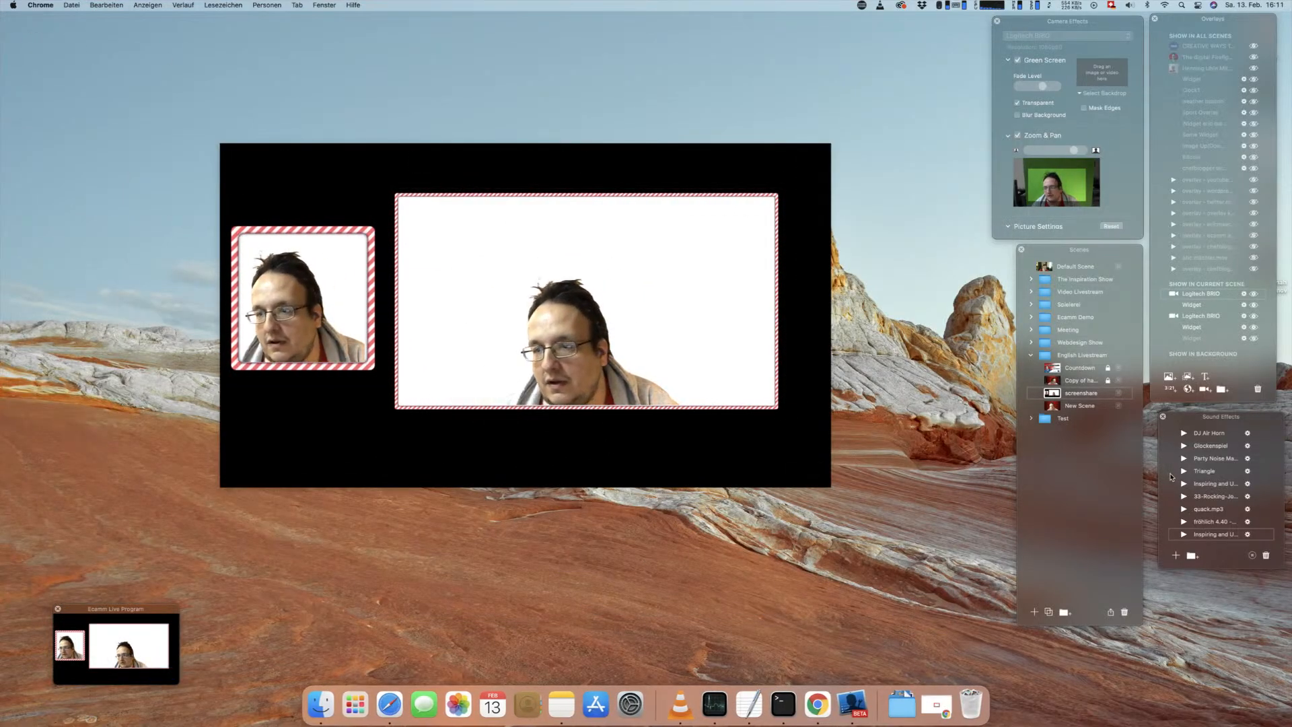
pyautogui.click(1196, 389)
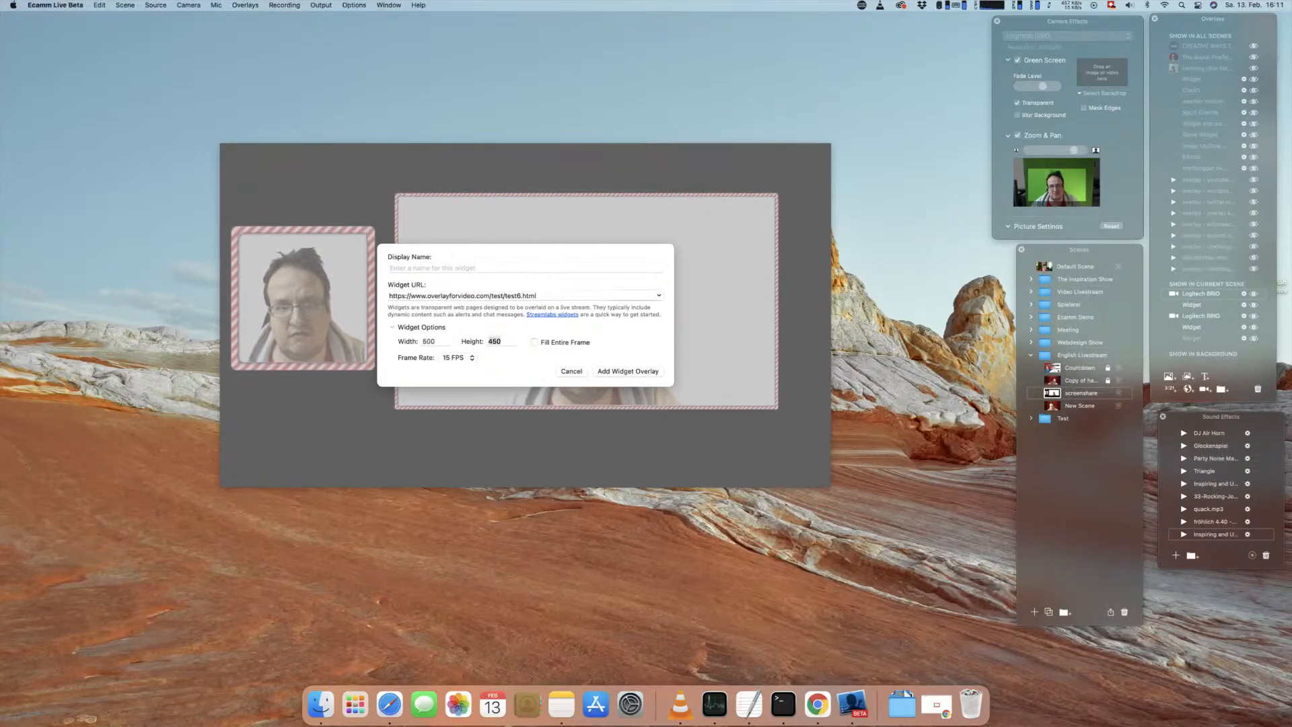
pyautogui.click(637, 372)
pyautogui.moveTo(583, 325); pyautogui.dragTo(405, 411)
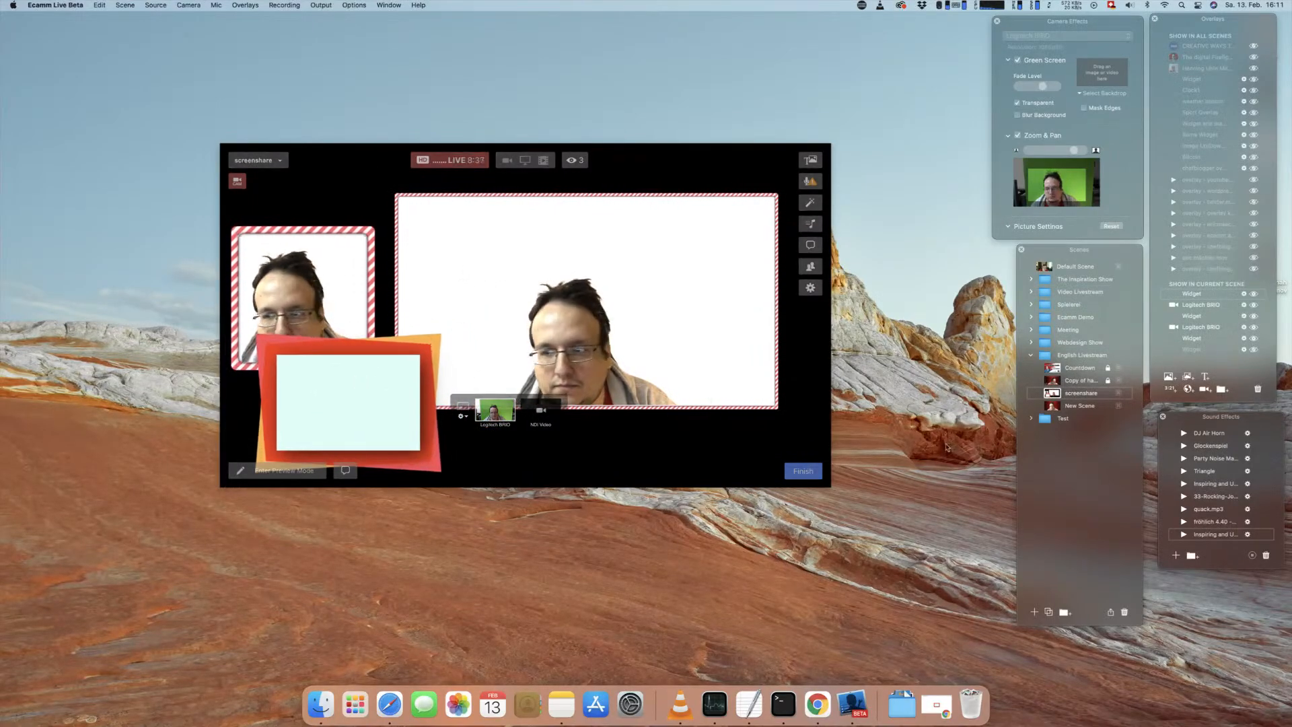
pyautogui.scroll(-1, 1204, 303)
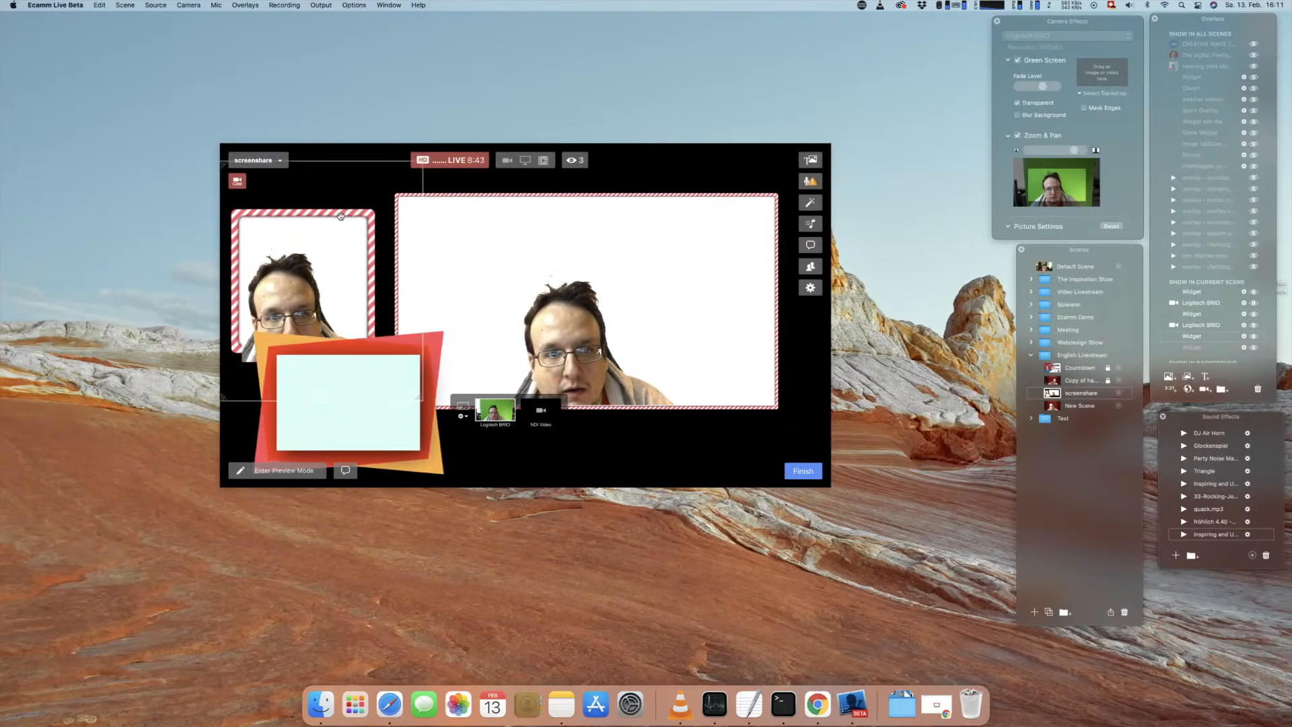
# Step: Move the avatar frame up, then layer a Logitech BRIO camera overlay above the crazy border widget and shrink it to fit inside the frame
pyautogui.moveTo(340, 215); pyautogui.dragTo(342, 175)
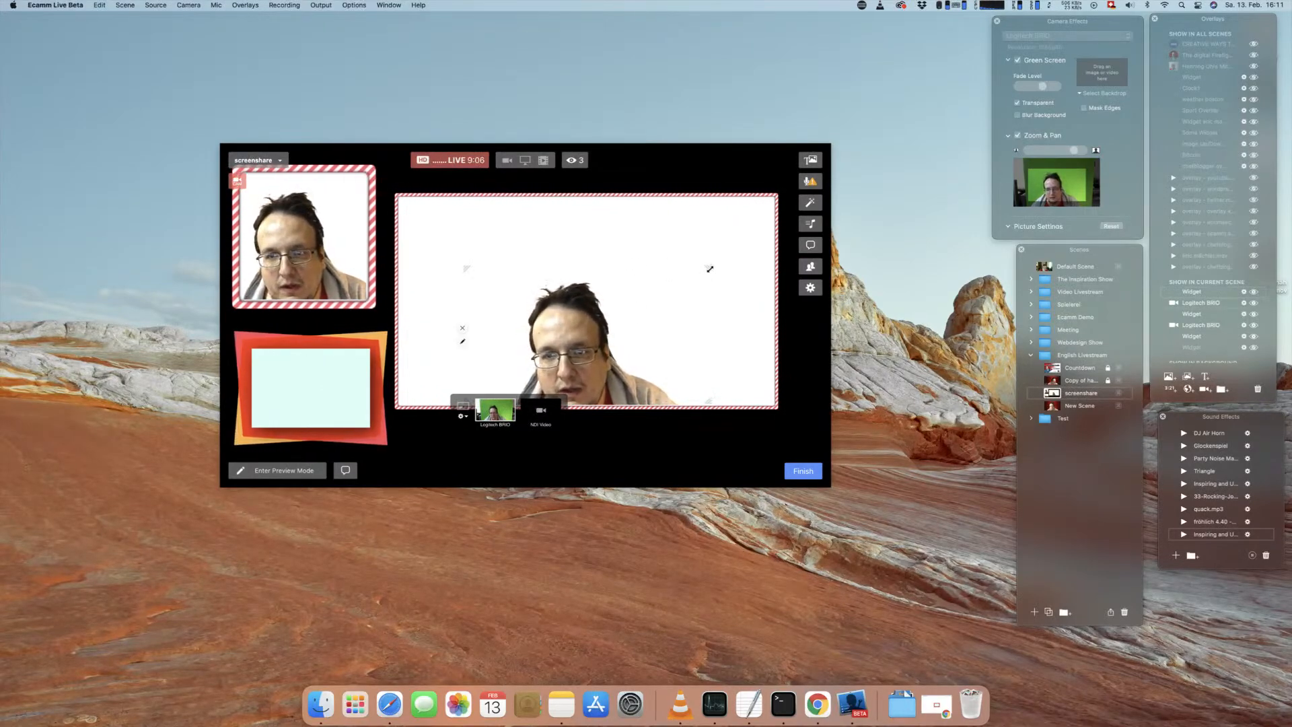
pyautogui.moveTo(663, 375); pyautogui.dragTo(482, 334)
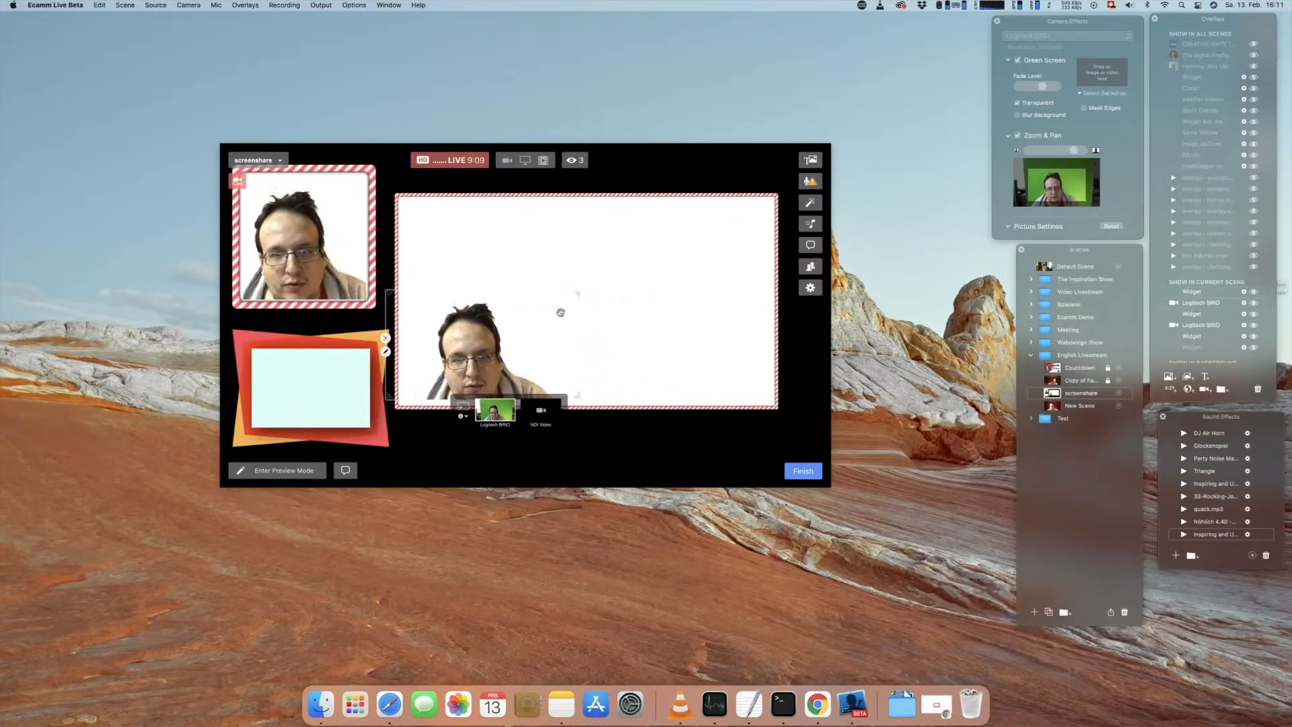
pyautogui.moveTo(571, 298); pyautogui.dragTo(562, 305)
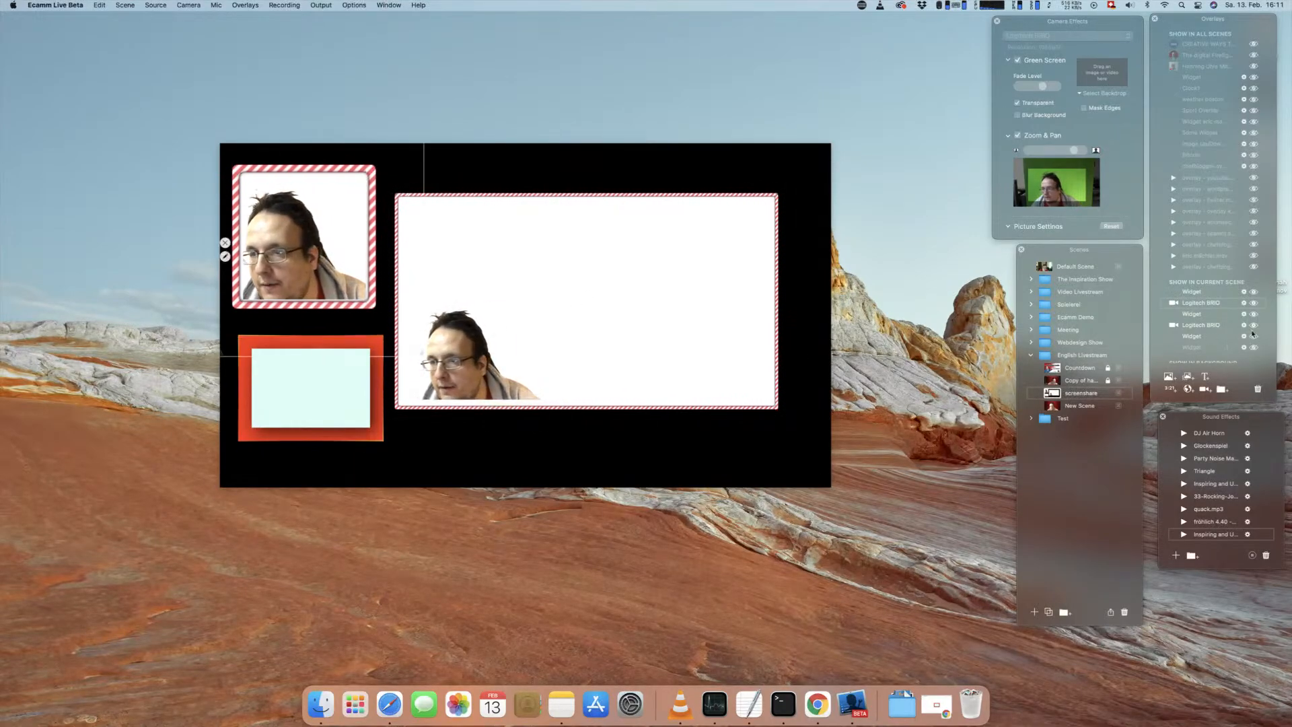
pyautogui.moveTo(1195, 307); pyautogui.dragTo(1195, 296)
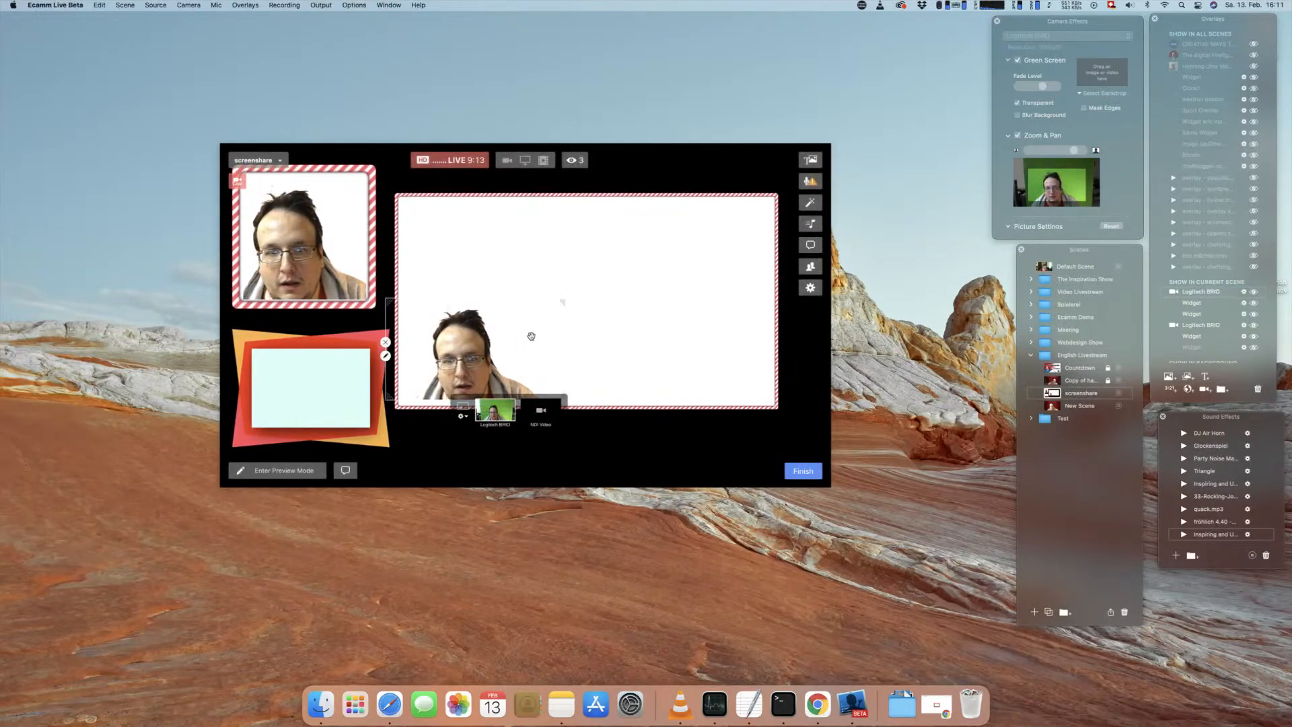
pyautogui.moveTo(475, 343); pyautogui.dragTo(334, 362)
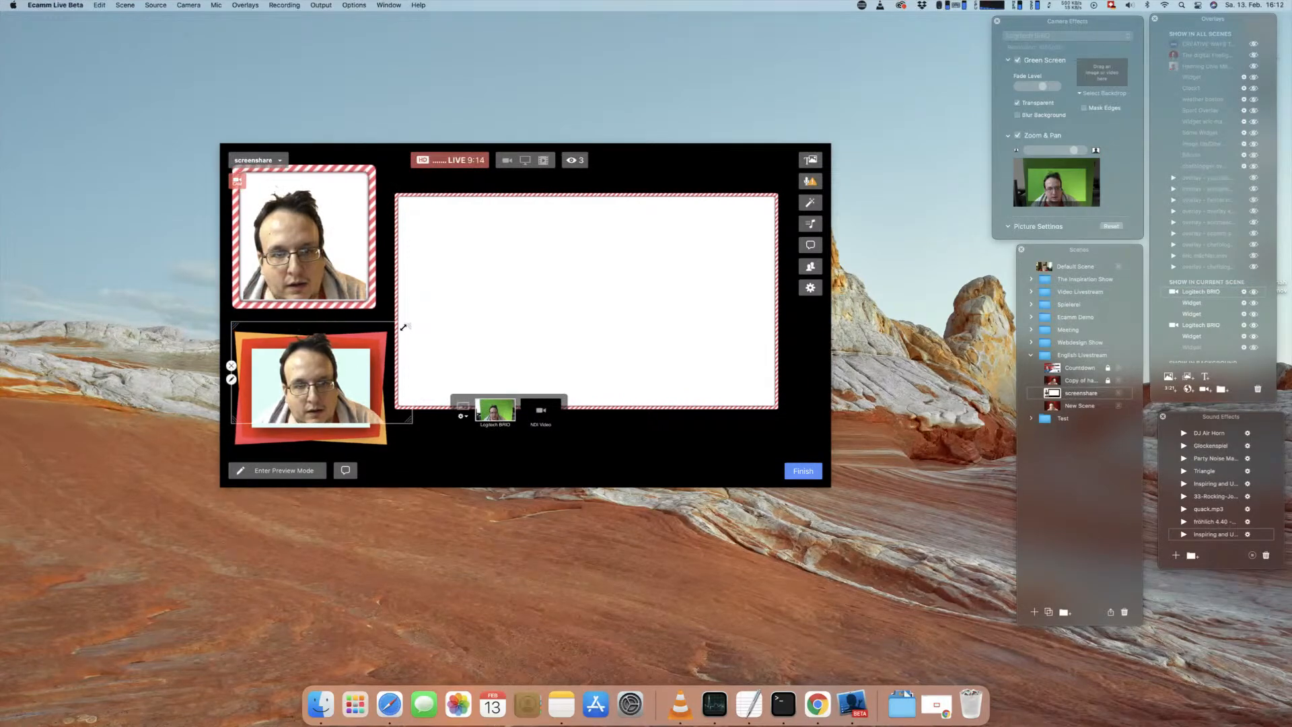
pyautogui.moveTo(408, 323); pyautogui.dragTo(381, 333)
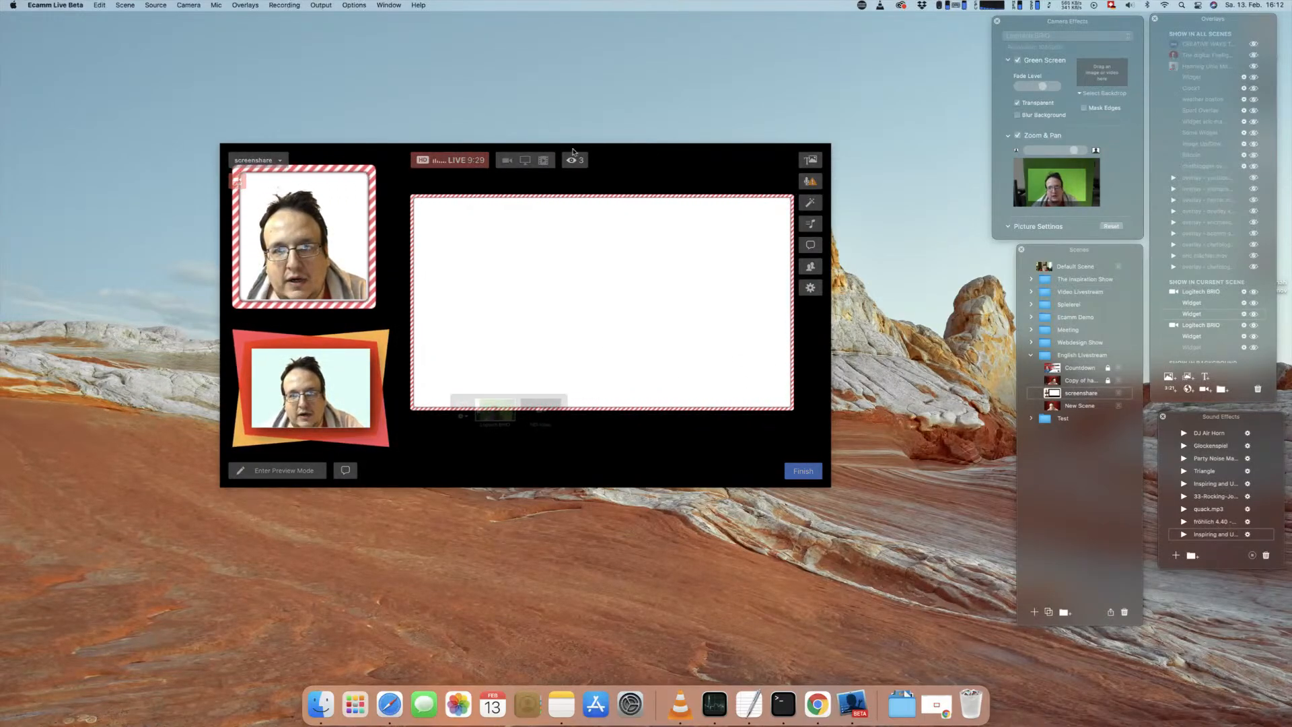
# Step: Switch to Chrome, close the test6.html page and view the Colorful example under Animated Background
pyautogui.click(939, 703)
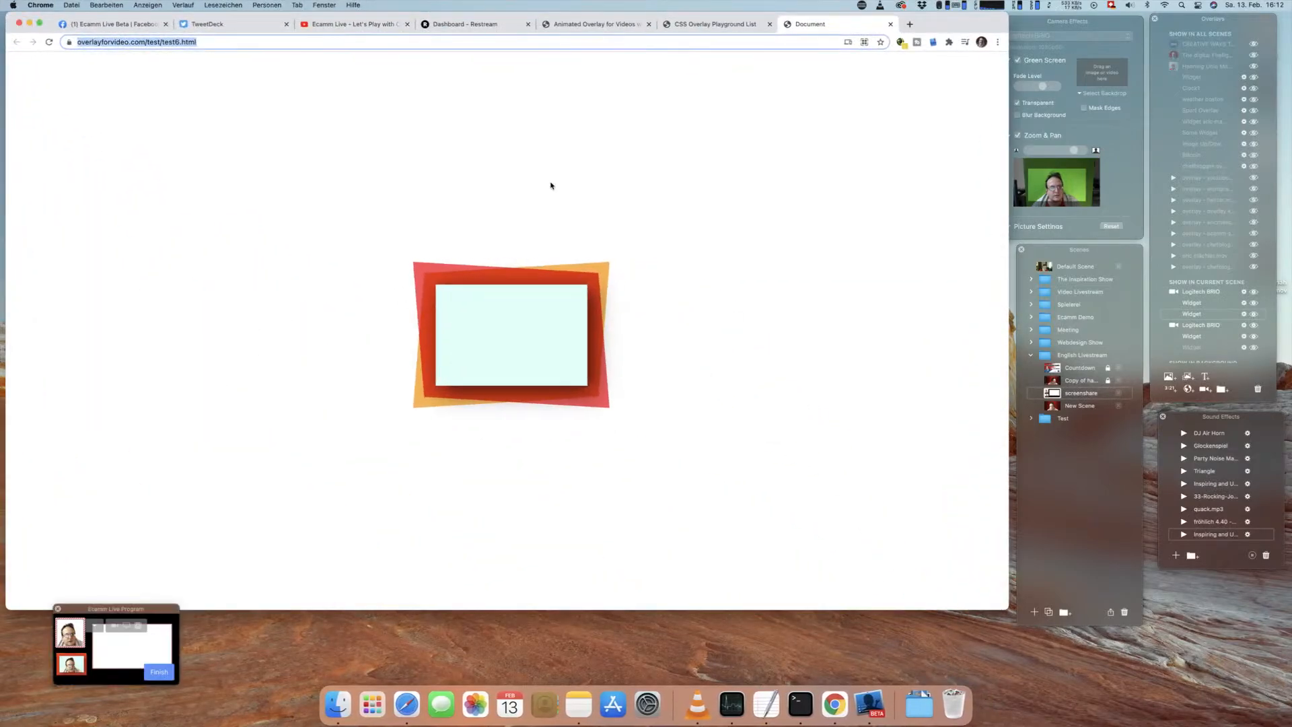
pyautogui.click(718, 25)
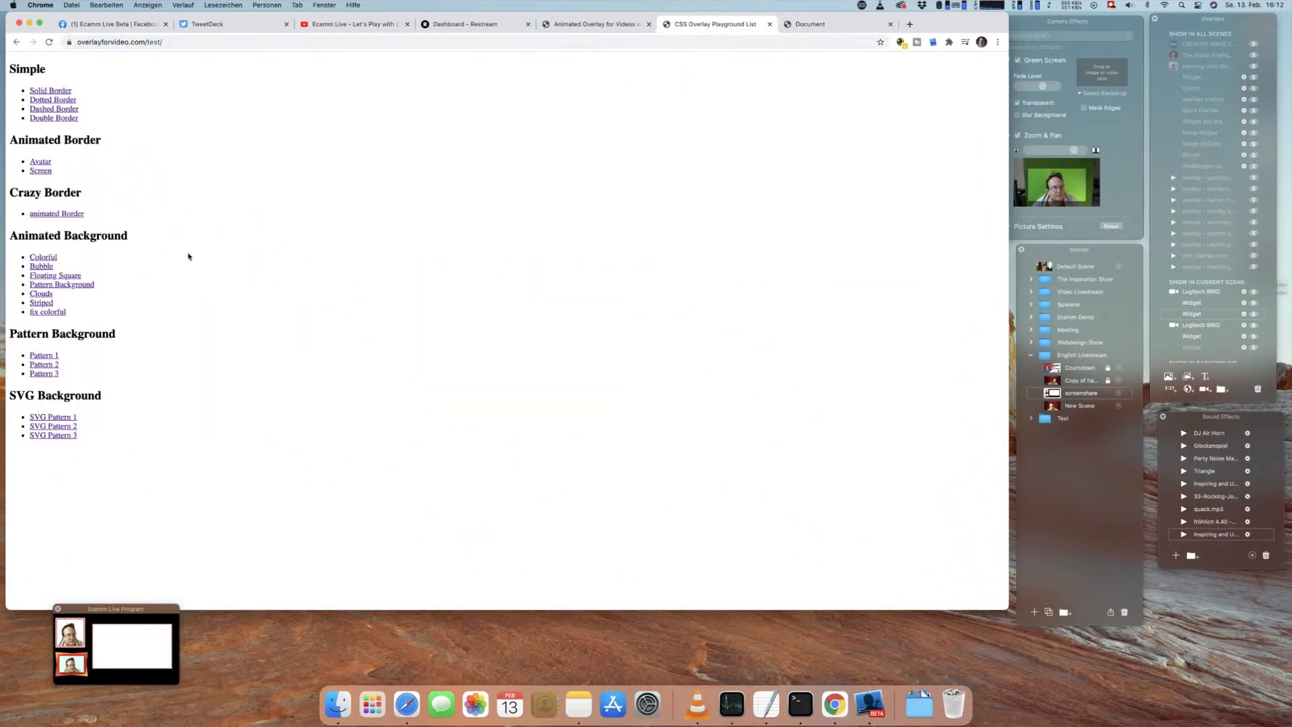
pyautogui.keyDown('super'); pyautogui.click(44, 257); pyautogui.keyUp('super')
pyautogui.click(846, 24)
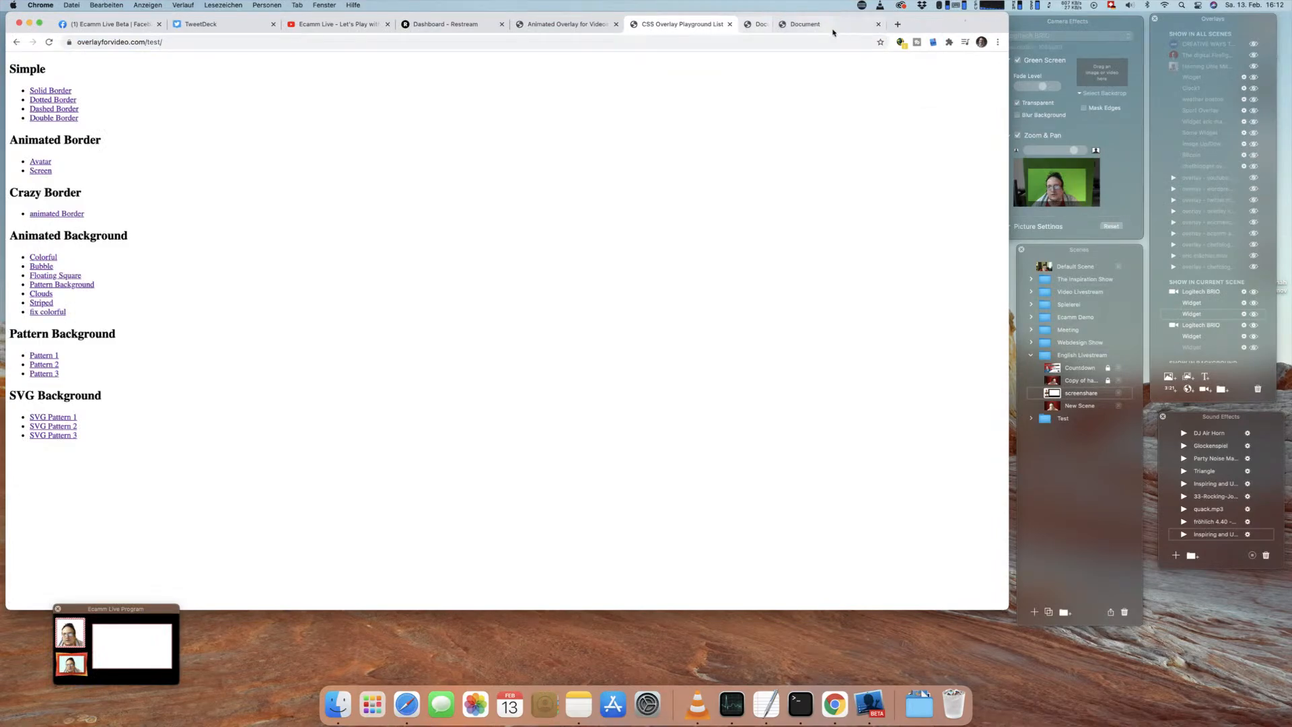
pyautogui.click(780, 27)
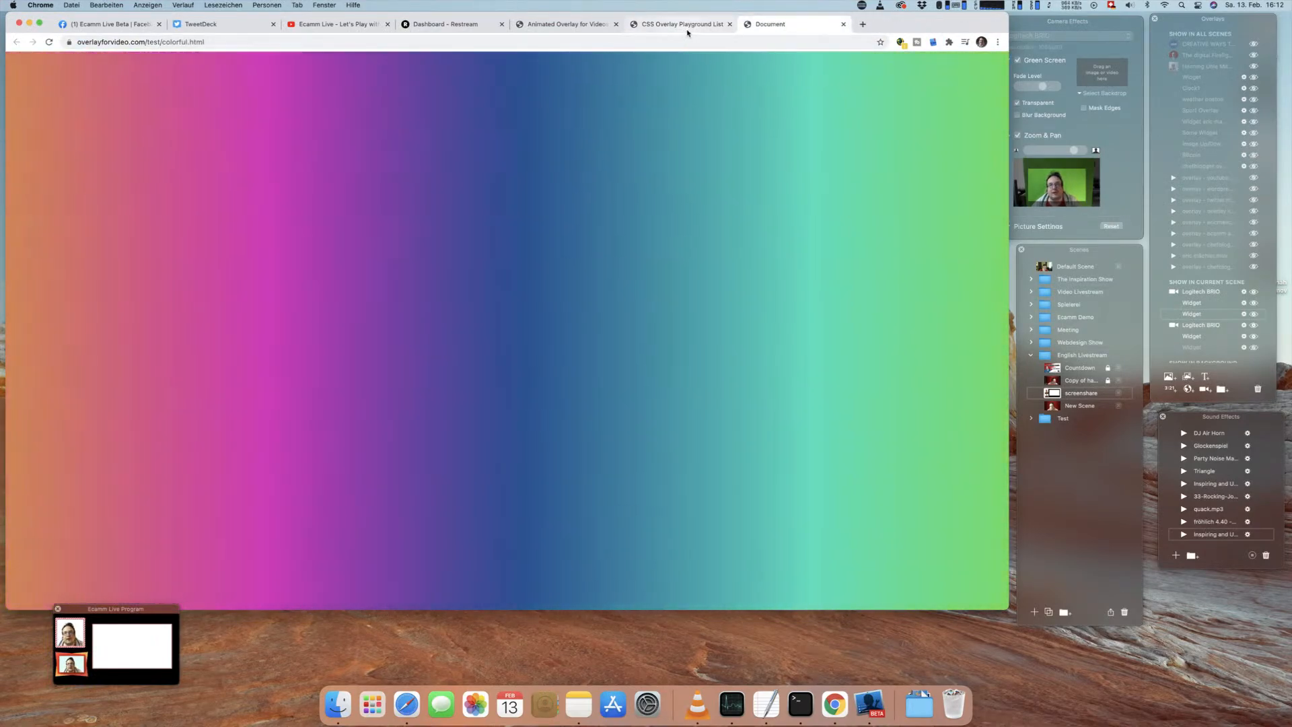
# Step: Open the Bubble example under Animated Background, copy its URL and return to Ecamm Live
pyautogui.click(687, 27)
pyautogui.click(41, 267)
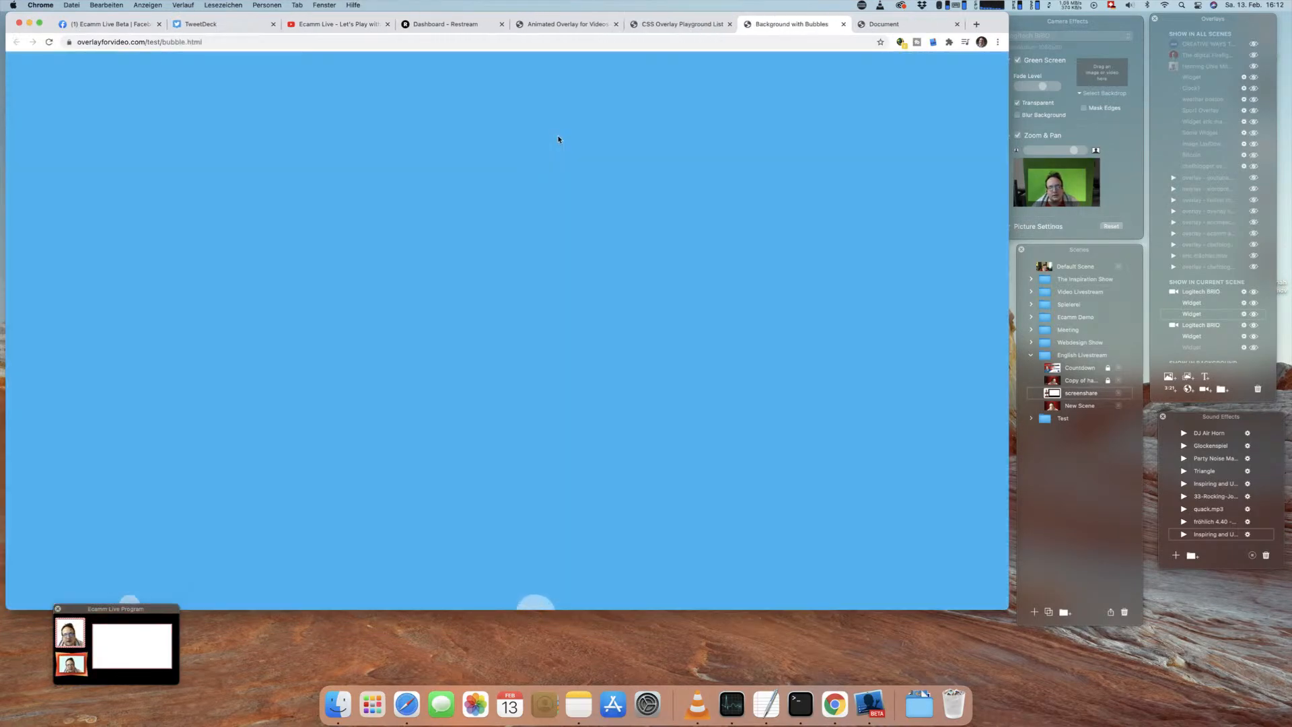
pyautogui.click(229, 43)
pyautogui.press('super+c')
pyautogui.click(30, 24)
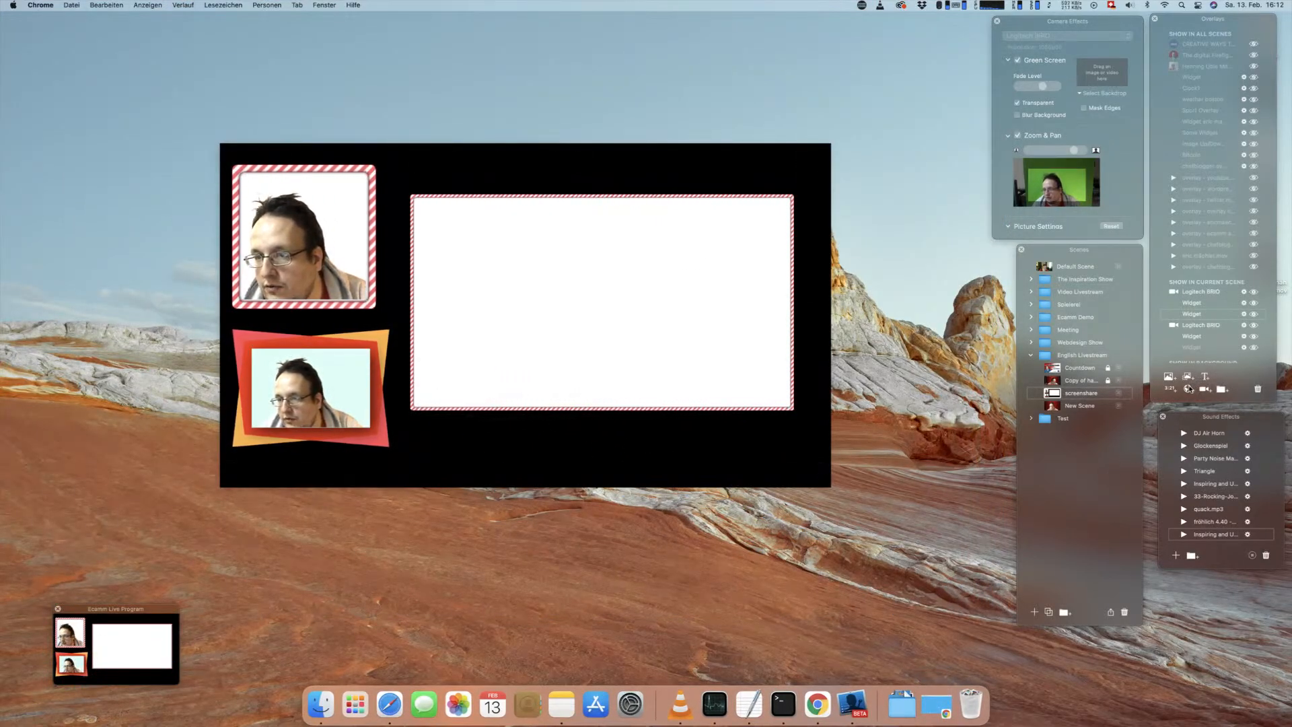
pyautogui.click(1189, 389)
pyautogui.click(467, 295)
pyautogui.press('super+a')
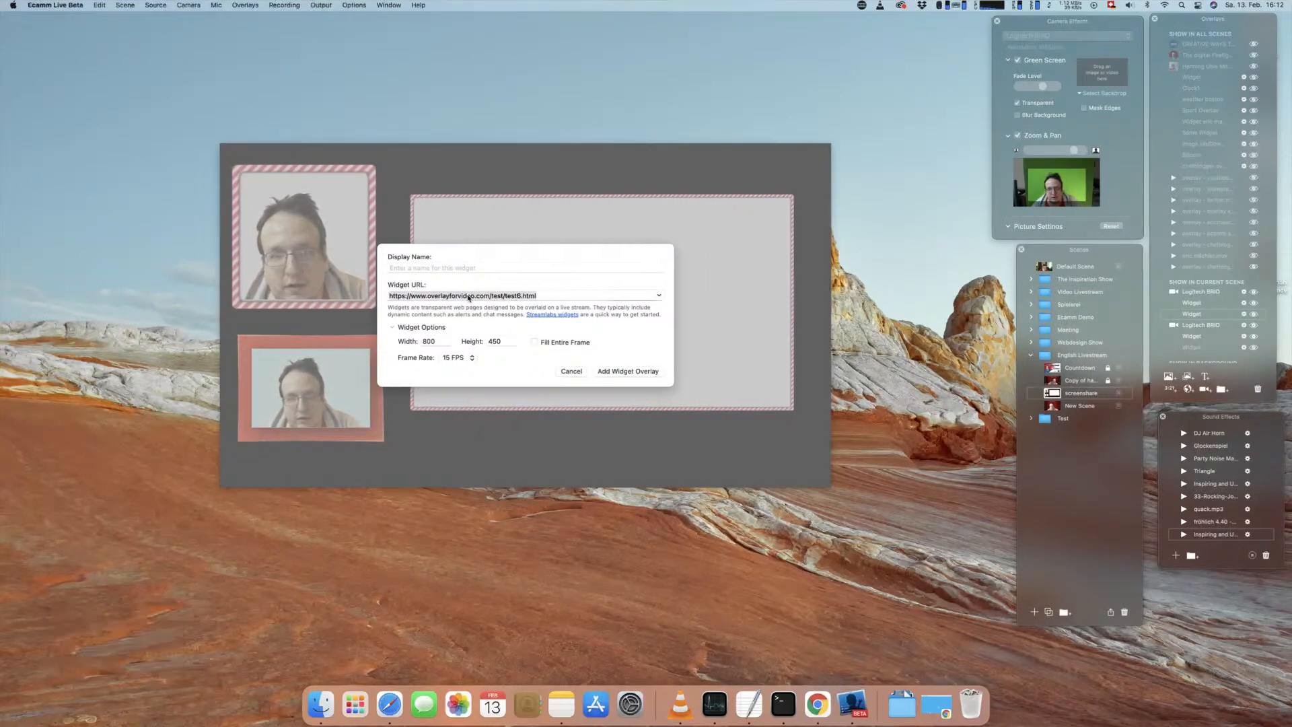
pyautogui.press('super+v')
pyautogui.press('Tab')
pyautogui.write('1920')
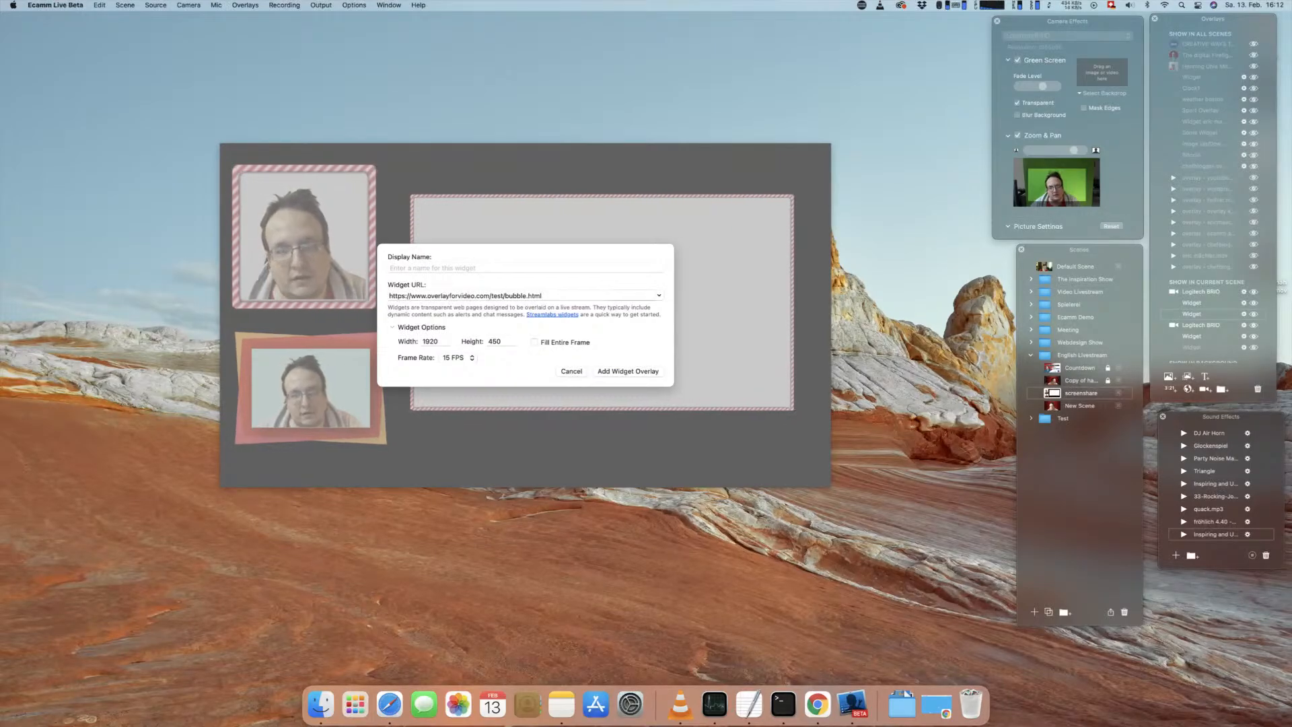
pyautogui.press('Tab')
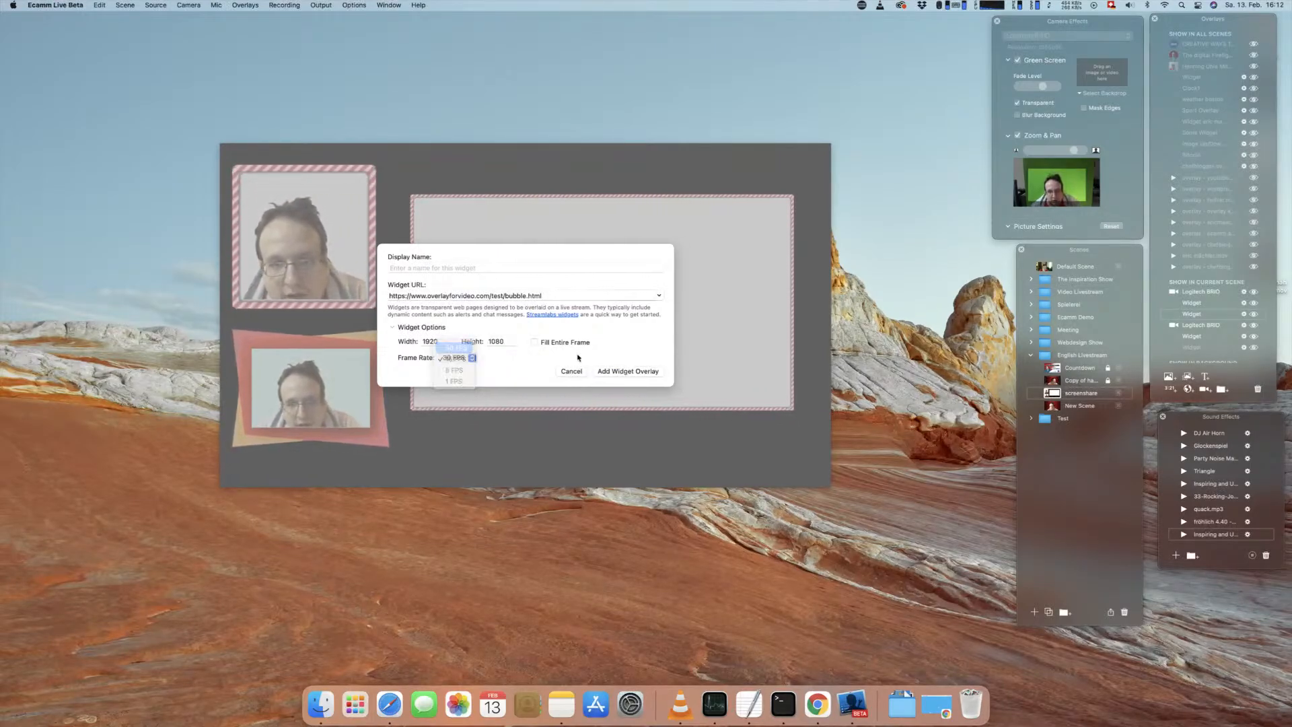
pyautogui.click(614, 372)
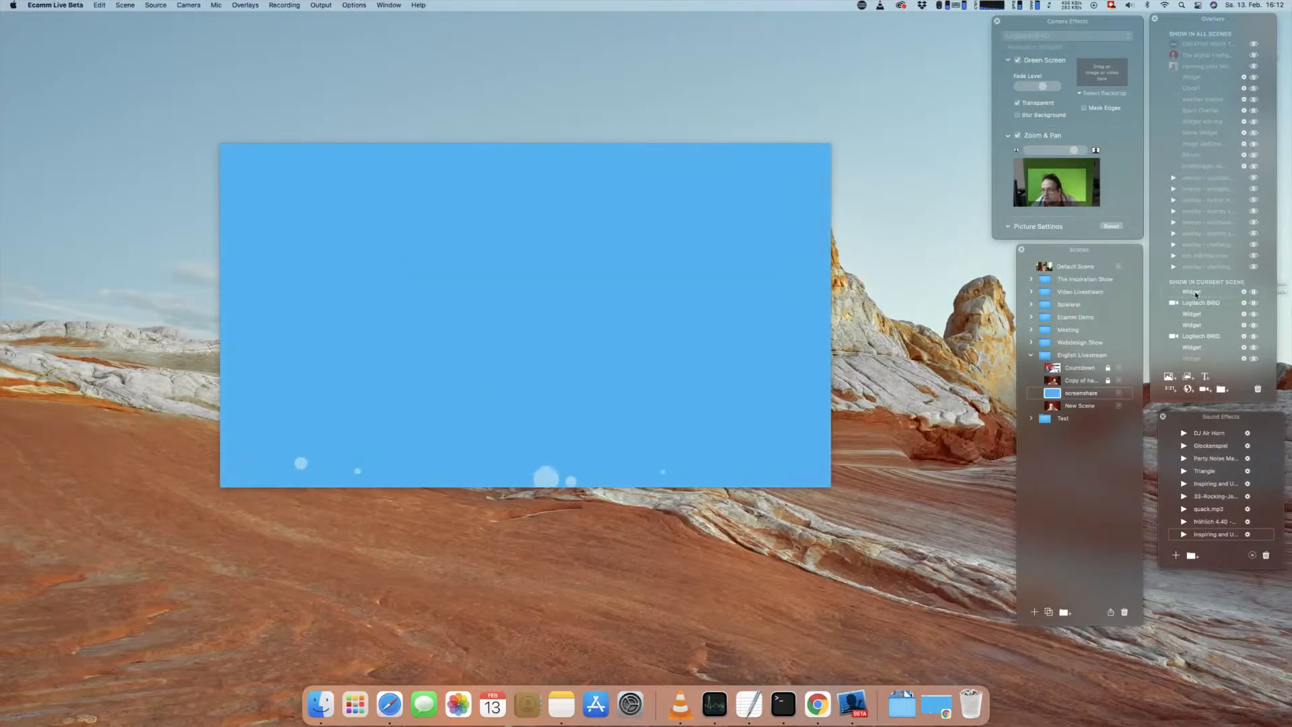
# Step: Toggle the bubble widget's visibility off and on, and move it below the cameras and borders in the current scene's overlay order
pyautogui.click(1254, 293)
pyautogui.click(1254, 292)
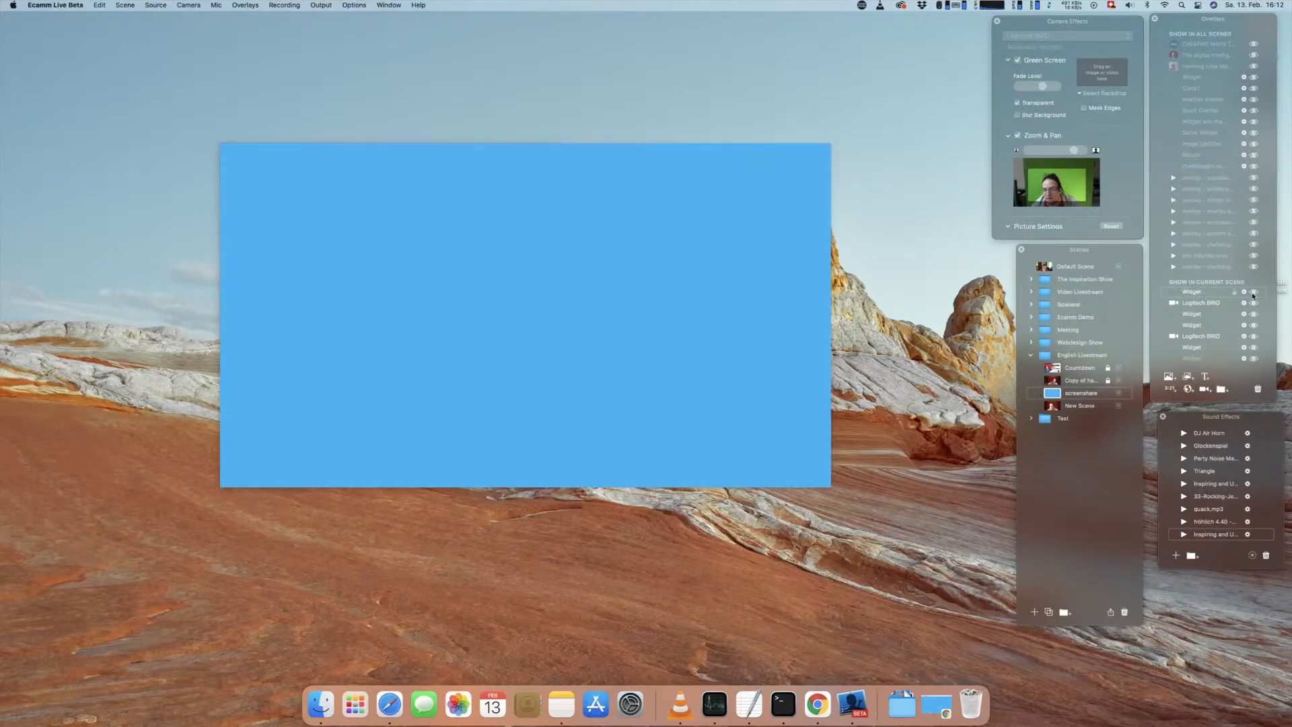
pyautogui.moveTo(1188, 295); pyautogui.dragTo(1190, 348)
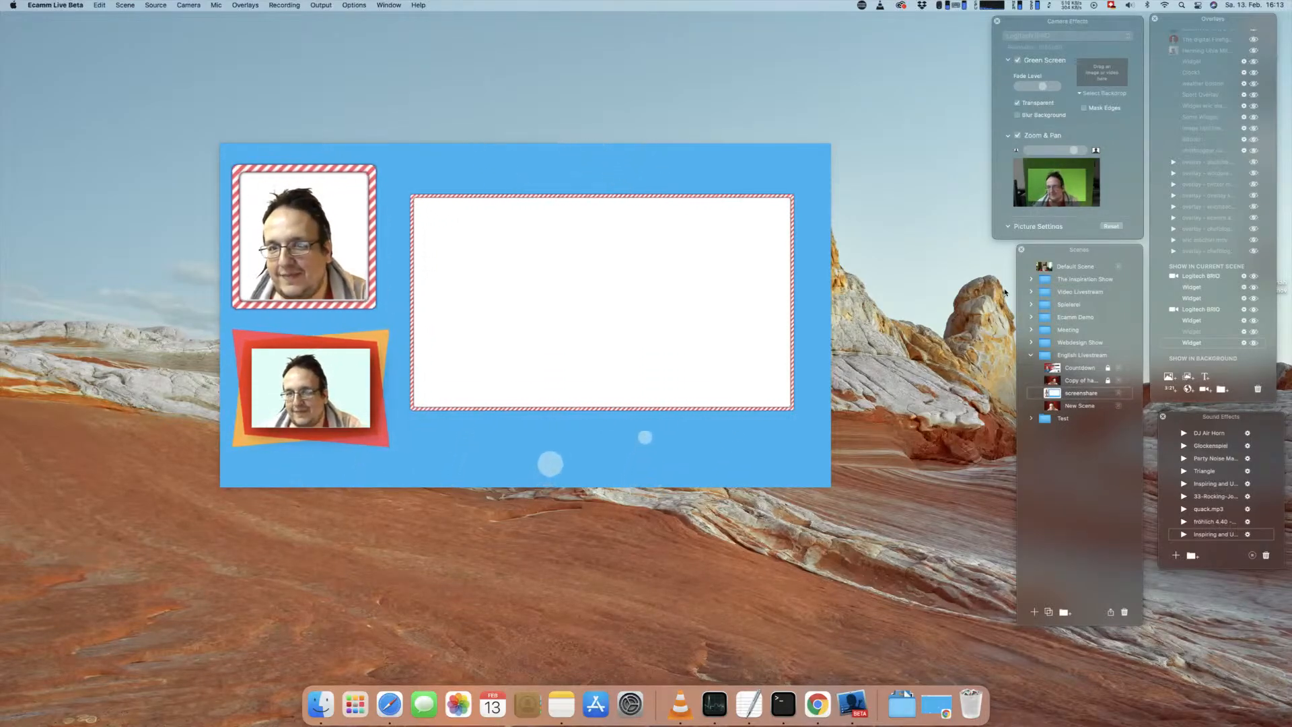
# Step: Switch to Chrome, close the bubble page and open the Floating Square example under Animated Background
pyautogui.click(936, 705)
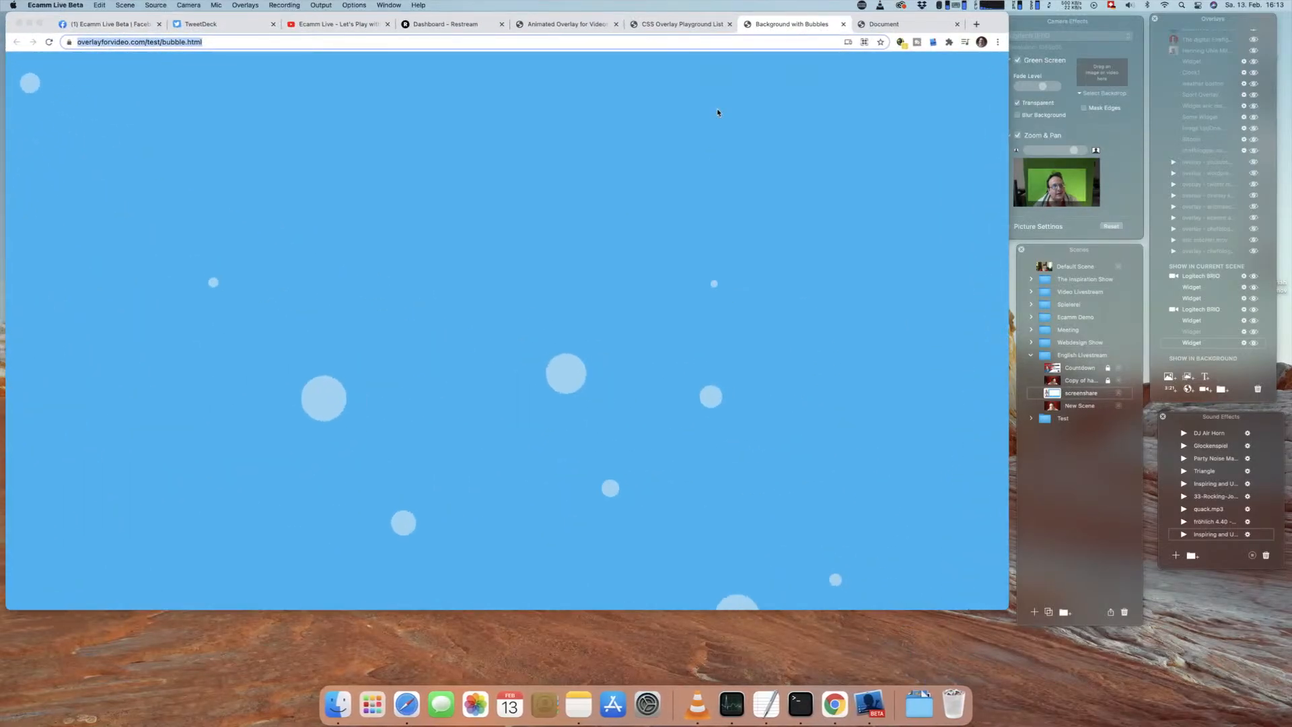
pyautogui.click(843, 24)
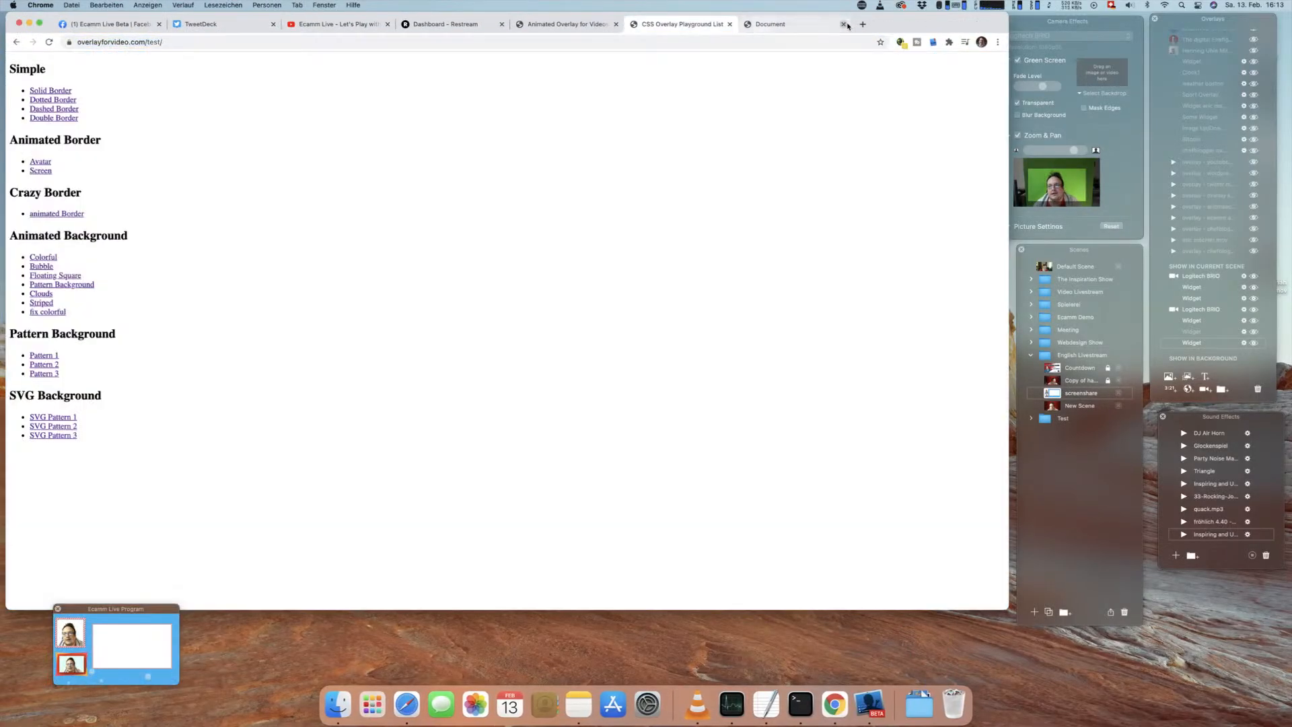
pyautogui.click(68, 276)
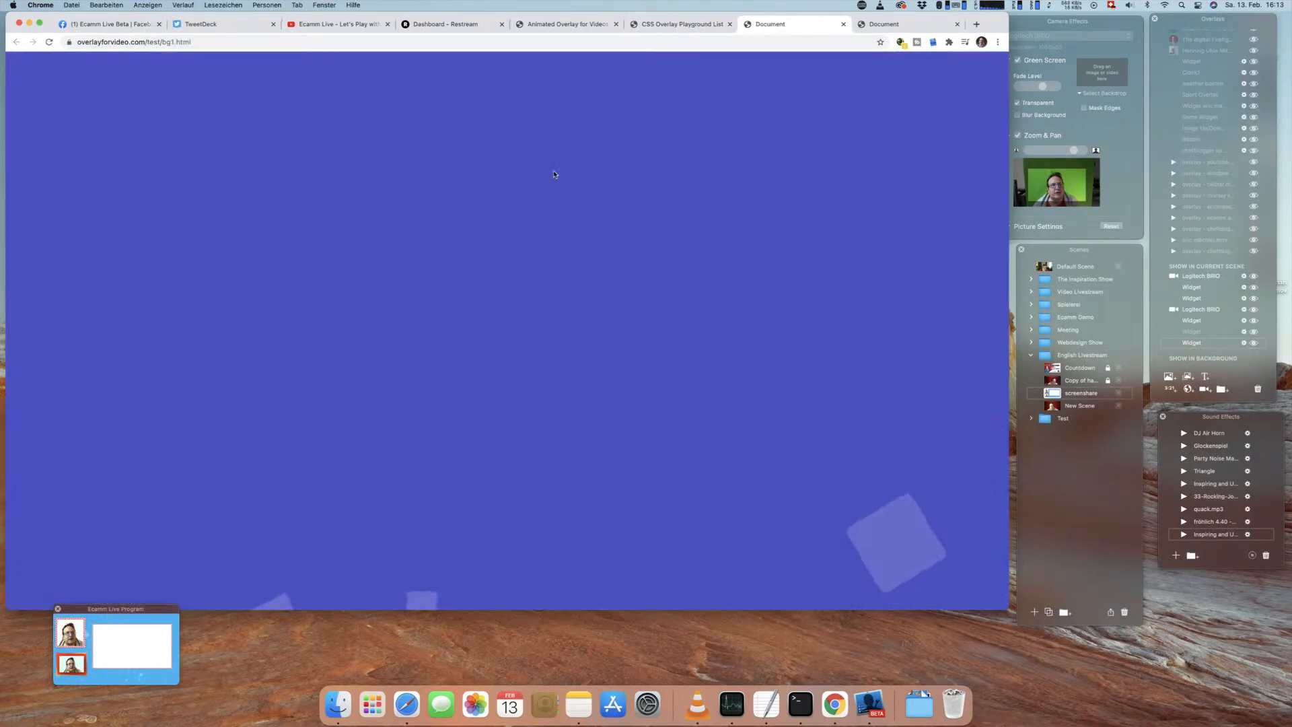
# Step: Examine the page source of bg1.html, including its circle styles and keyframe animation, and close the source view
pyautogui.rightClick(345, 146)
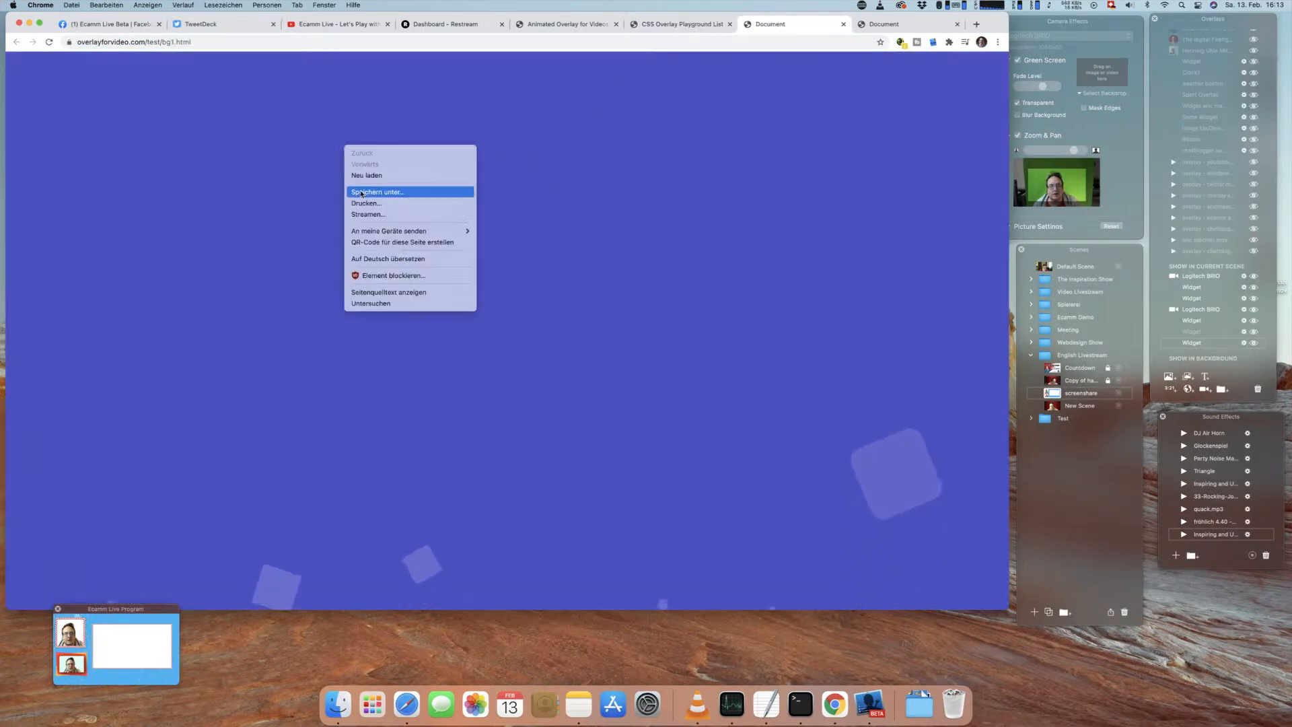
pyautogui.click(425, 291)
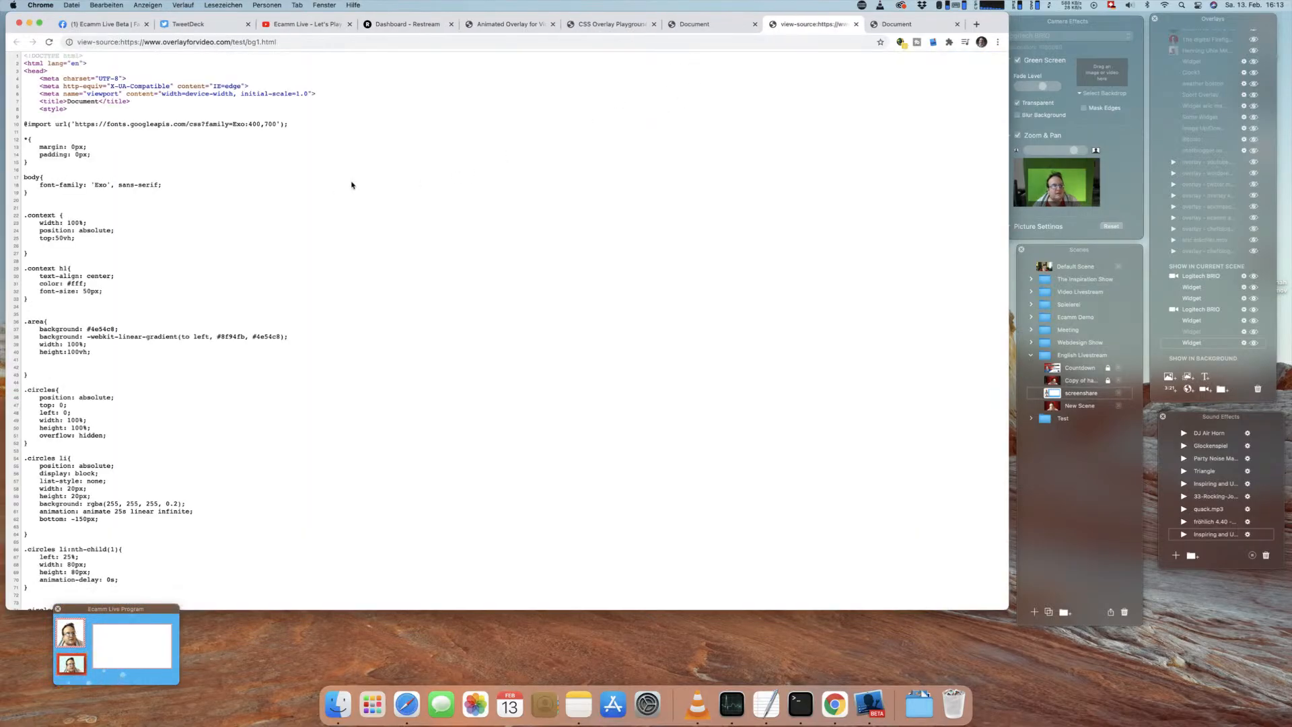
pyautogui.scroll(-10, 362, 204)
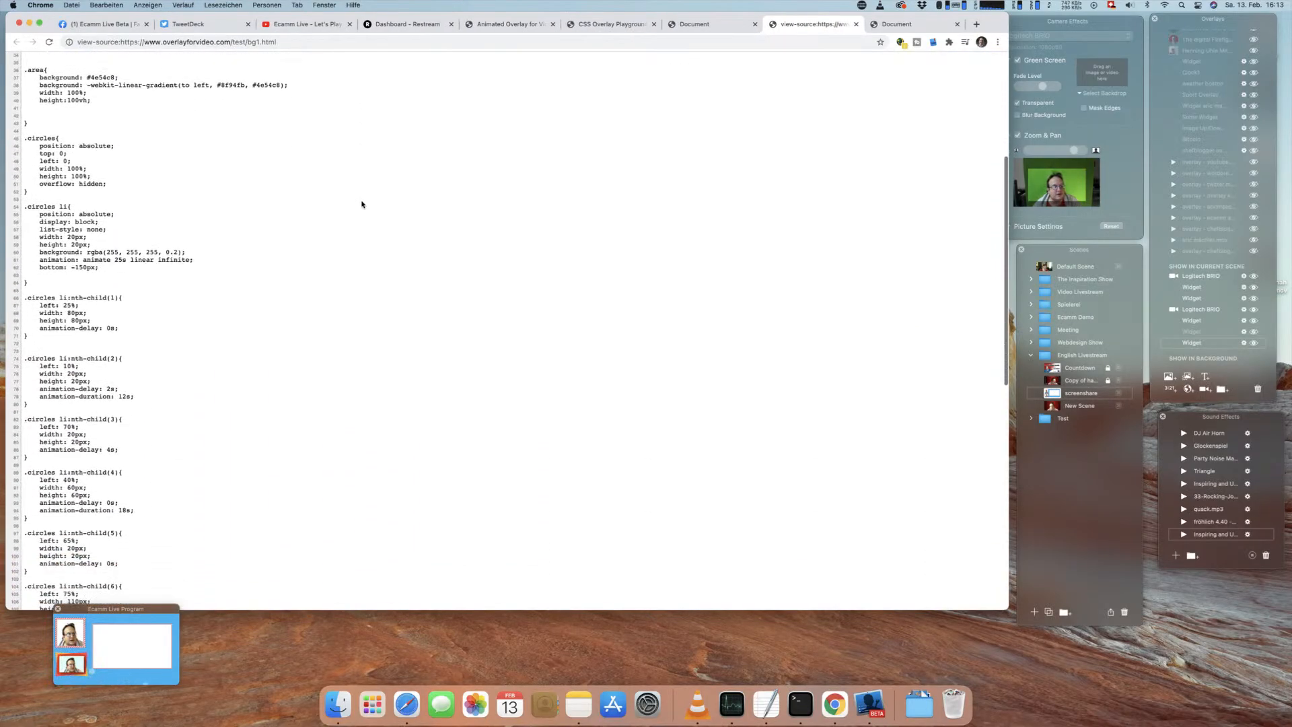
pyautogui.scroll(-10, 362, 204)
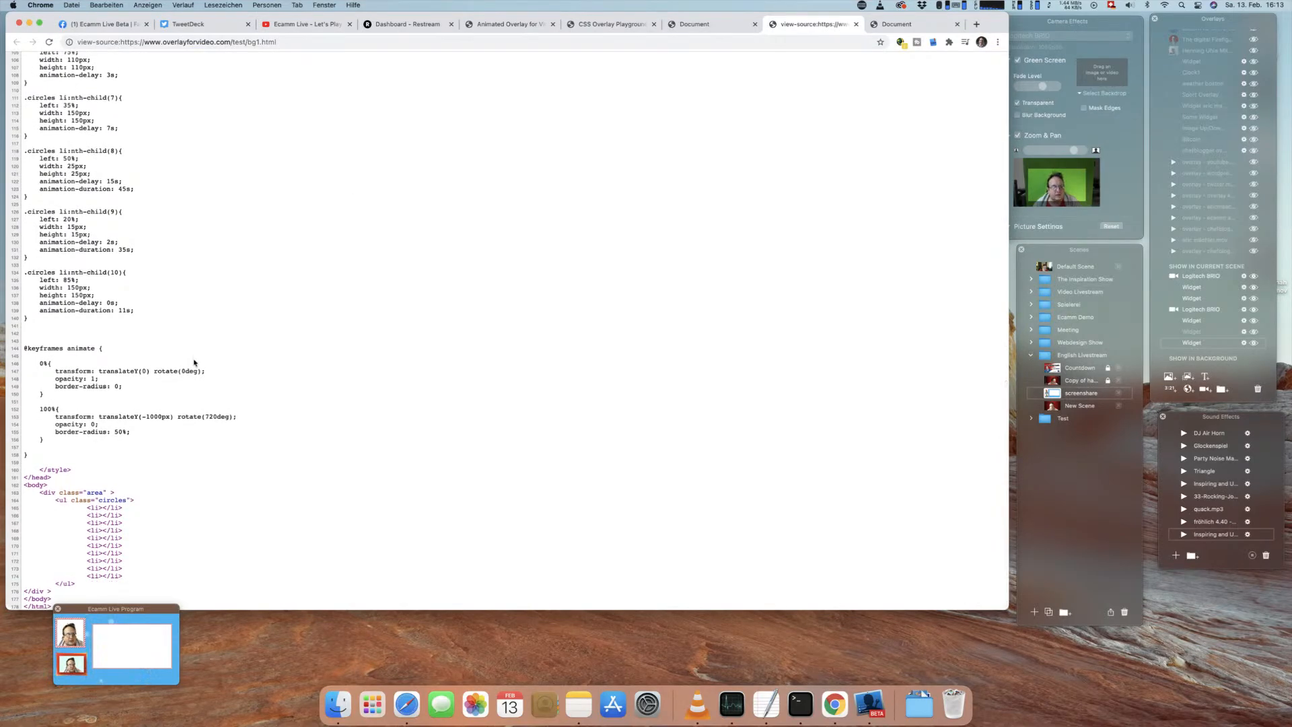
pyautogui.scroll(15, 626, 128)
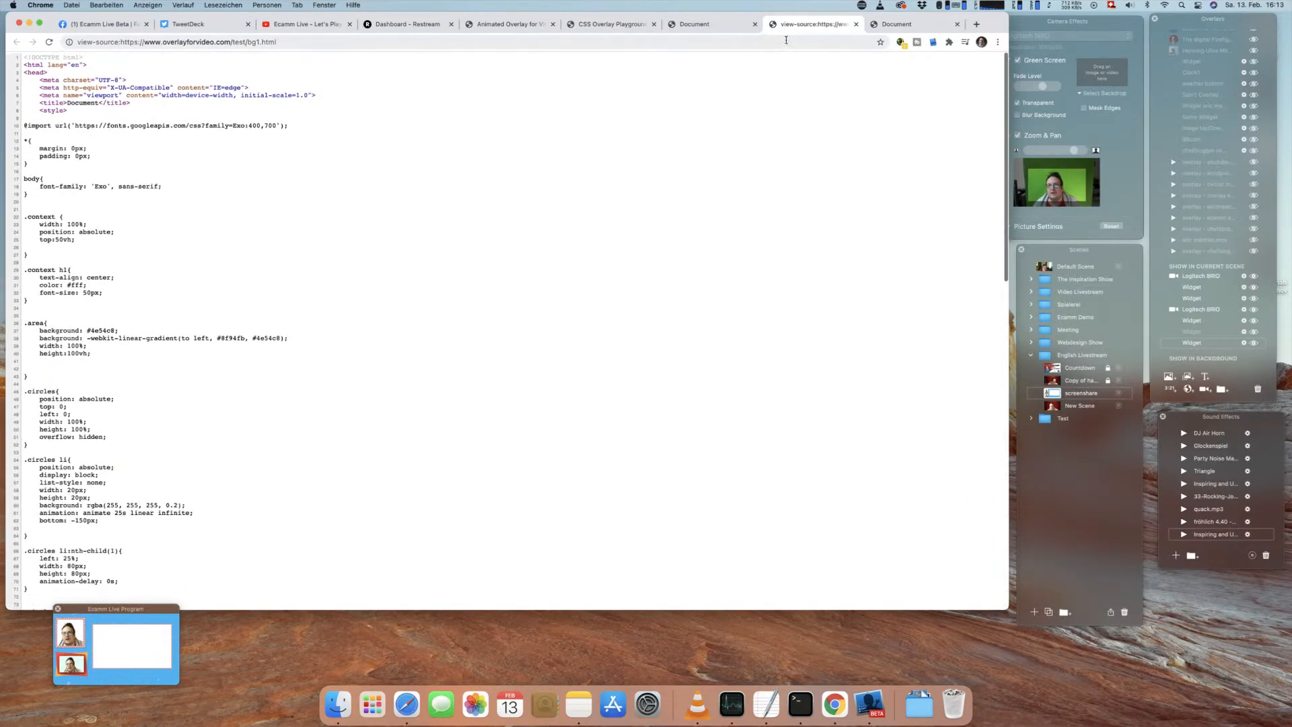
pyautogui.press('super+w')
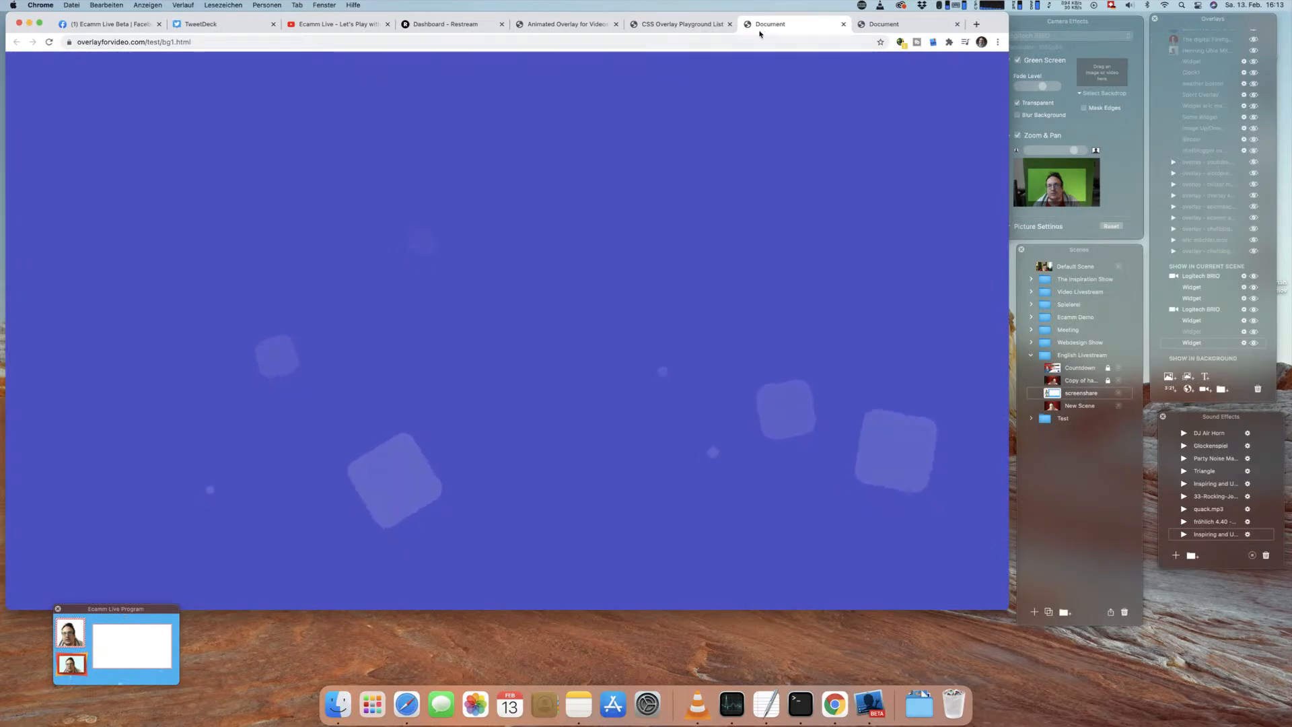
# Step: Return to Ecamm Live and remove the viewer comment overlay at the bottom of the scene
pyautogui.click(29, 24)
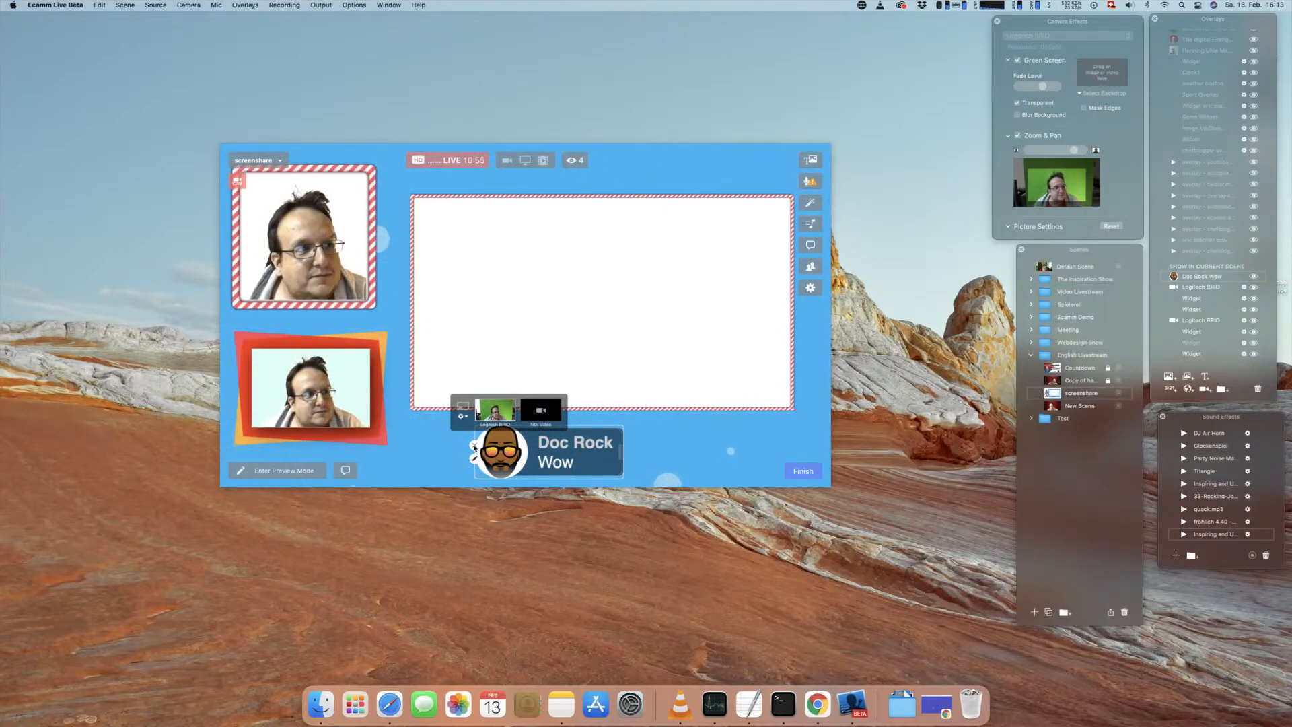
pyautogui.click(475, 446)
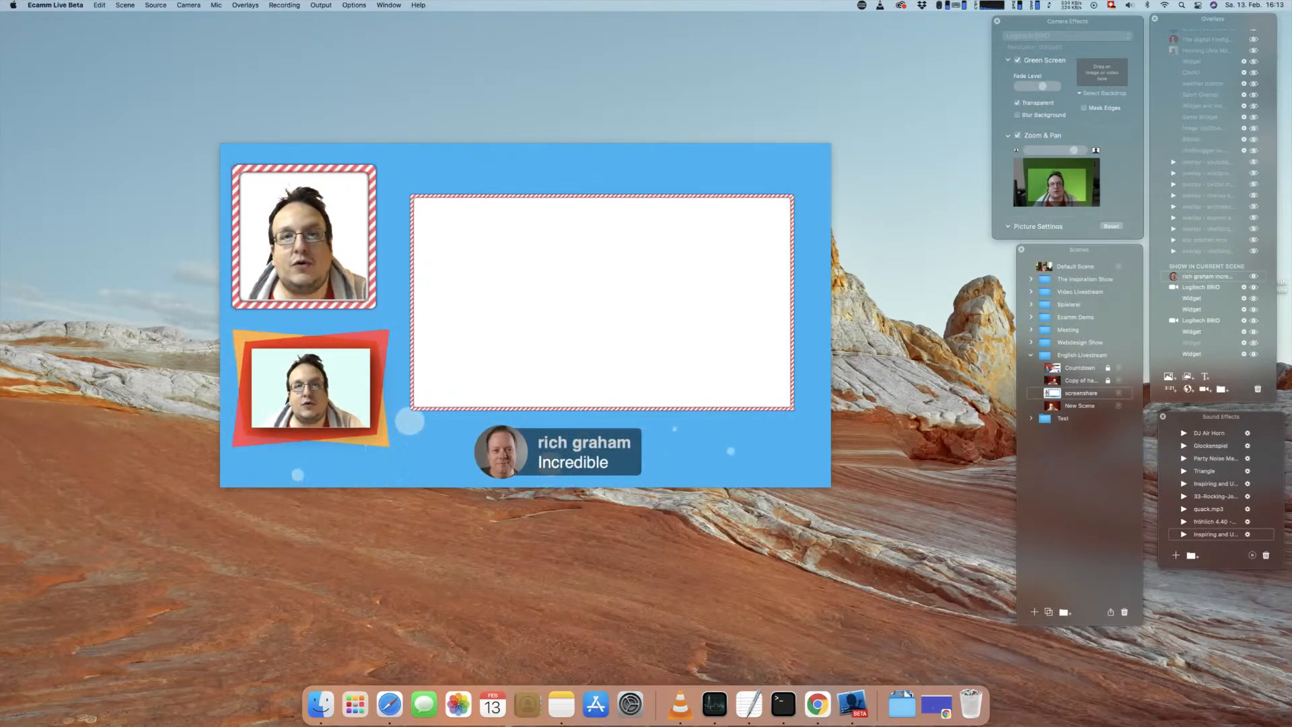
# Step: Switch to Chrome, view the Colorful page again and open the Pattern Background example from the playground list
pyautogui.click(937, 705)
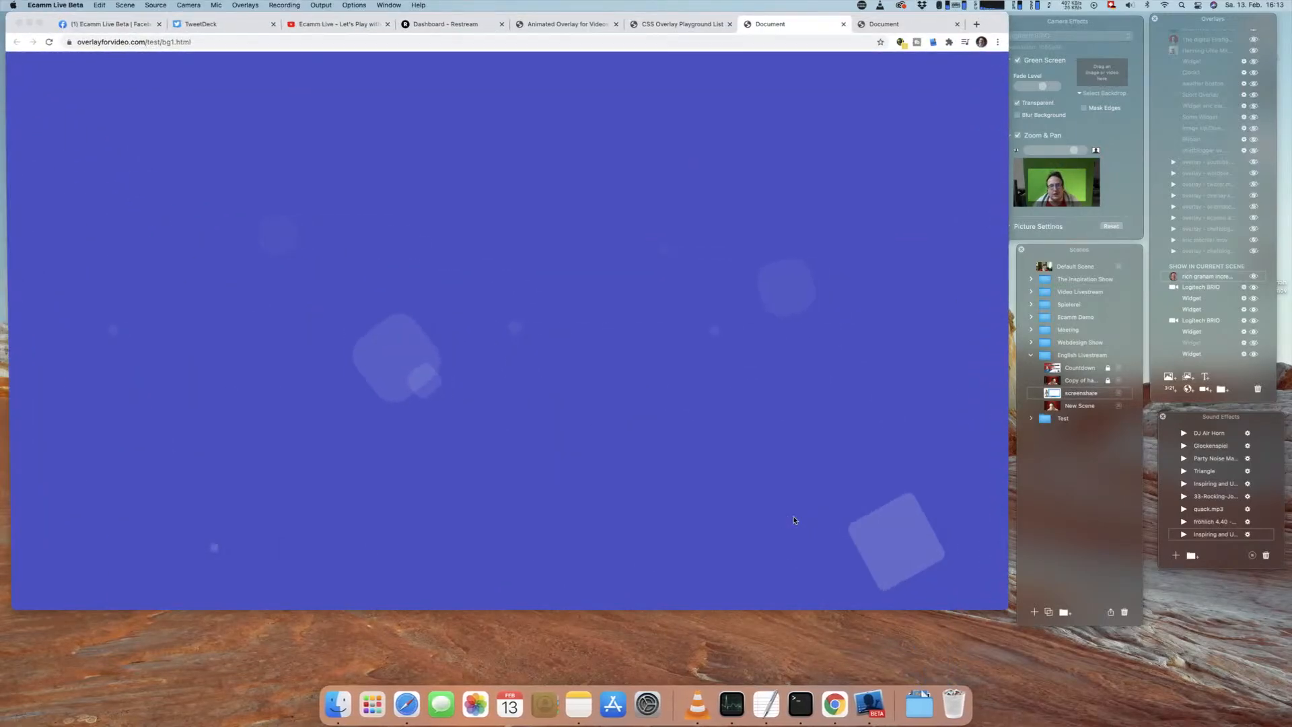
pyautogui.click(884, 24)
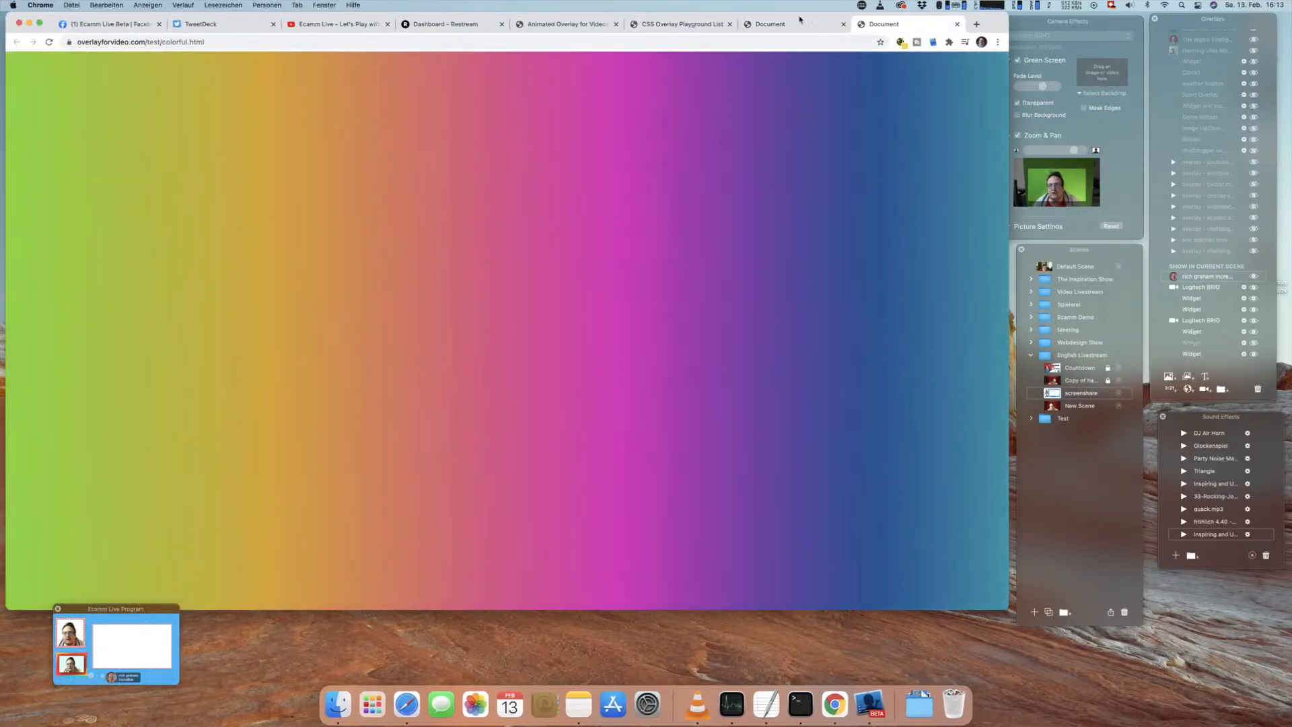
pyautogui.click(654, 26)
pyautogui.click(60, 284)
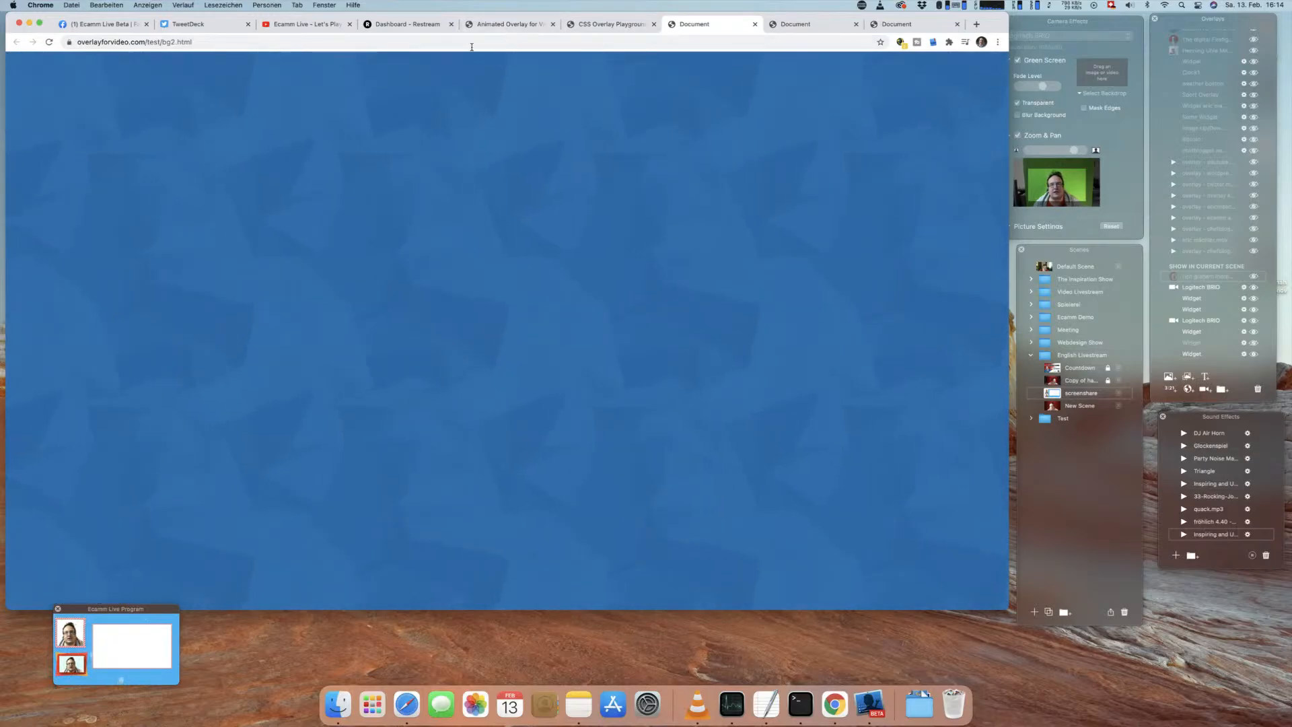
# Step: Open the Clouds example under Animated Background and return to Ecamm Live
pyautogui.click(610, 24)
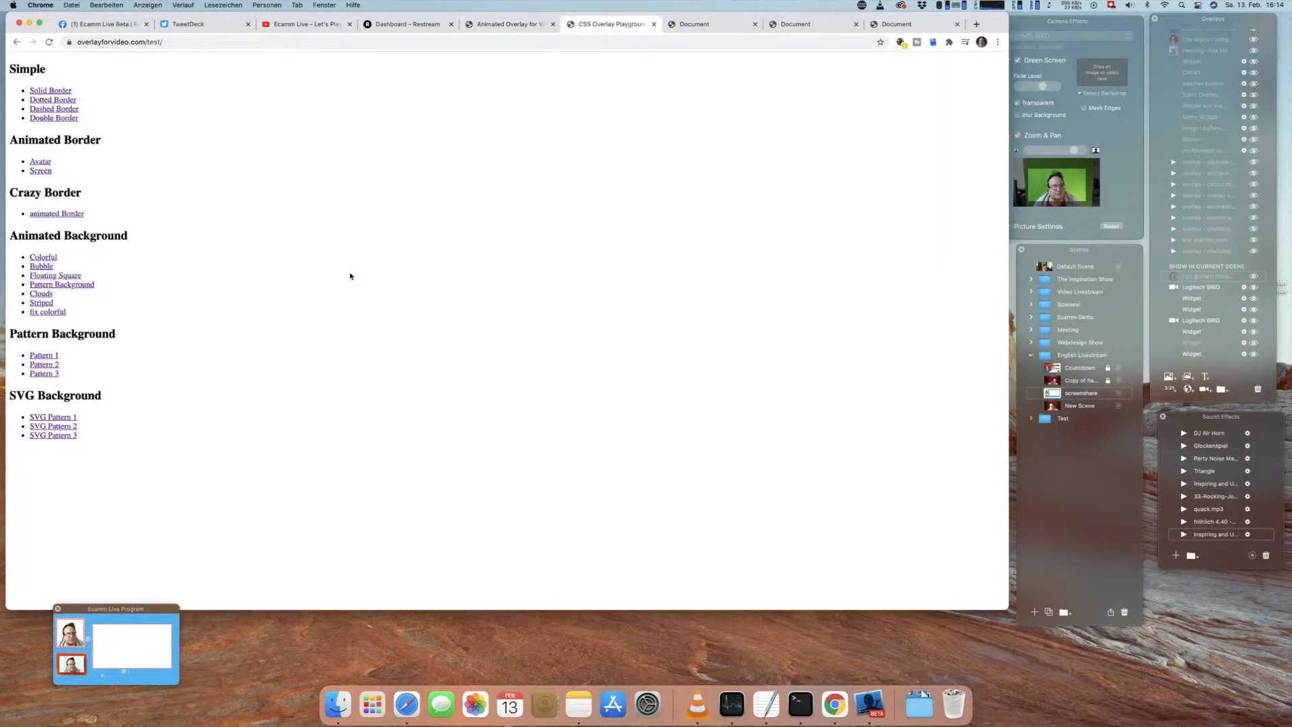
pyautogui.click(38, 294)
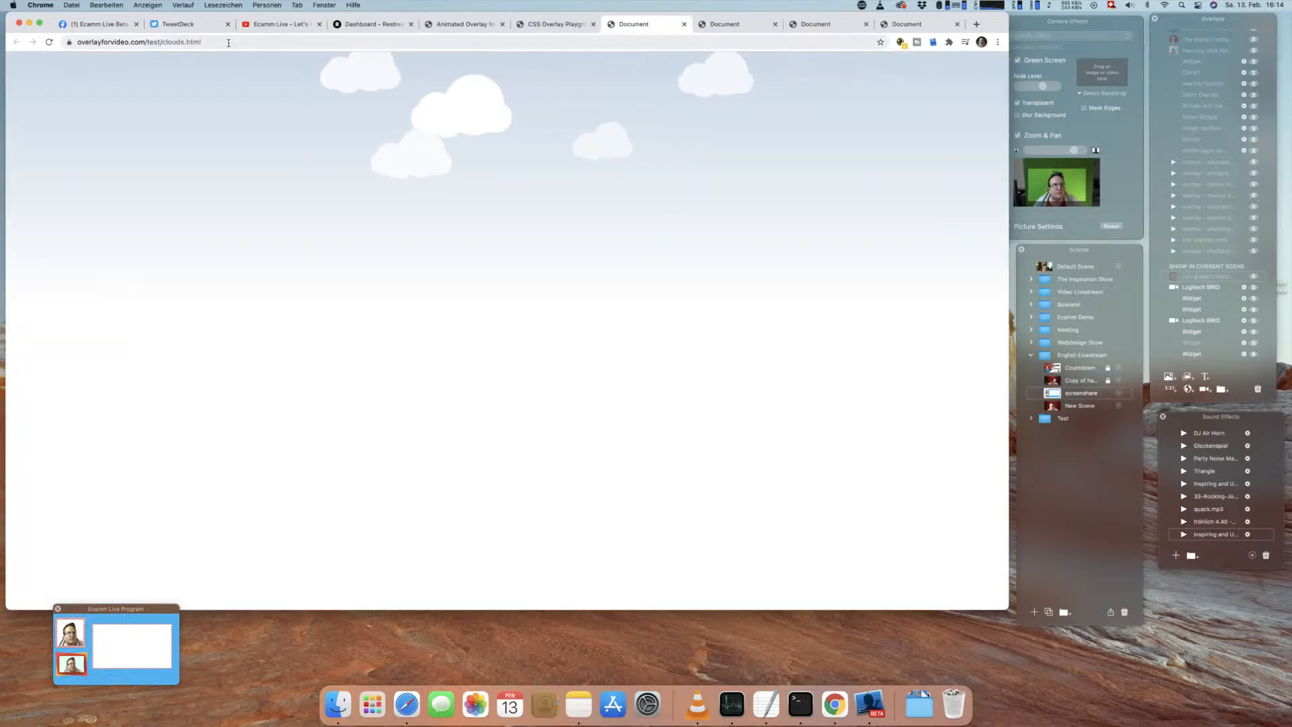
pyautogui.press('super+m')
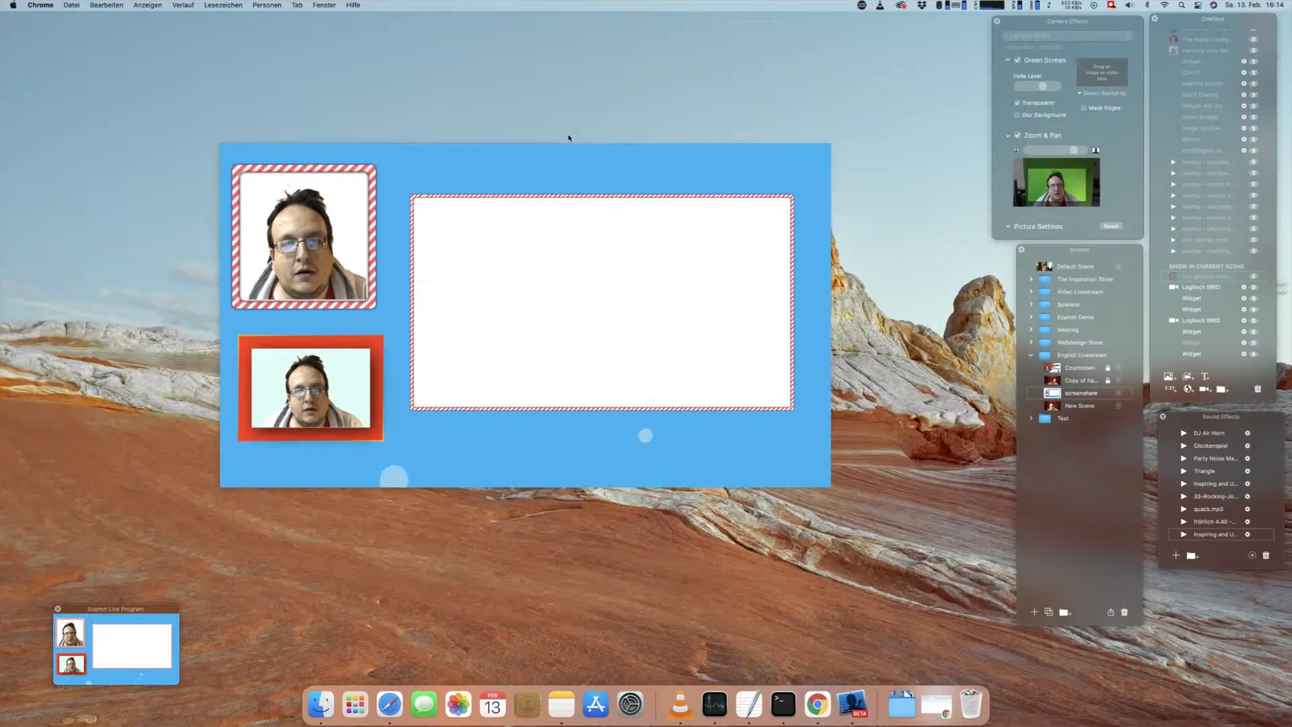
pyautogui.click(1205, 390)
pyautogui.doubleClick(525, 295)
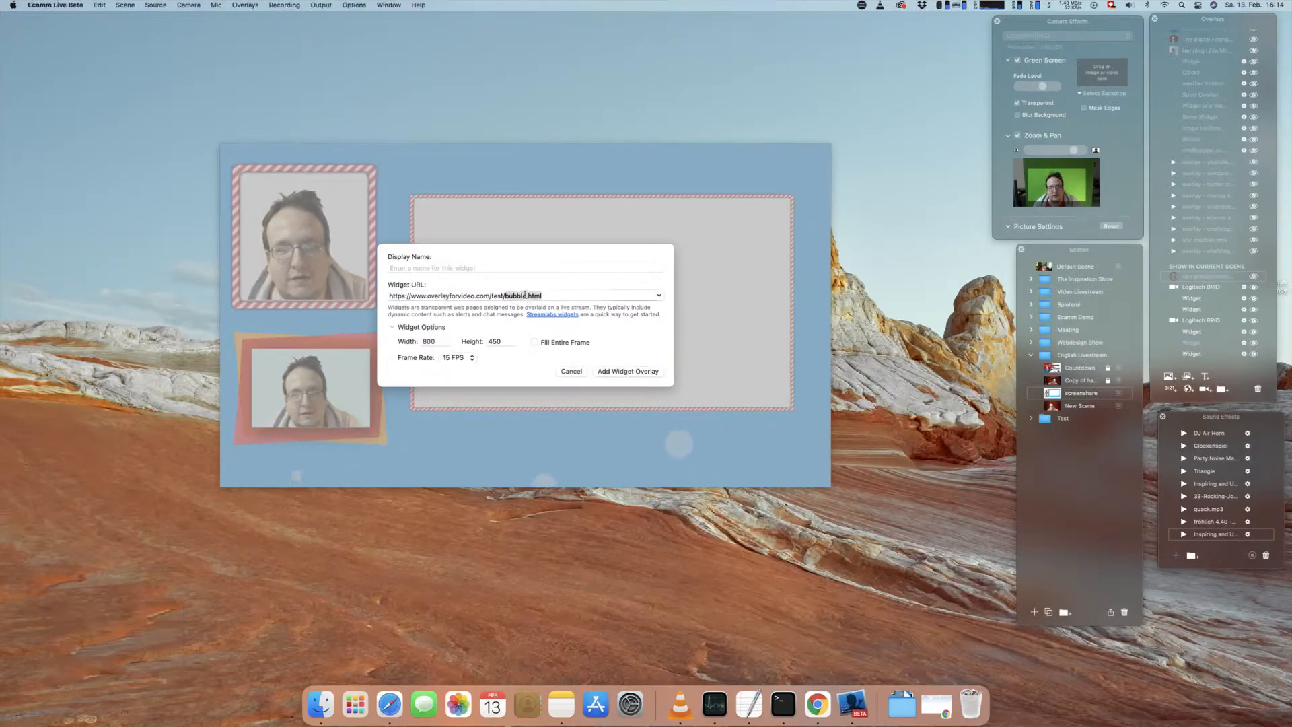
pyautogui.write('clouds.html')
pyautogui.doubleClick(427, 342)
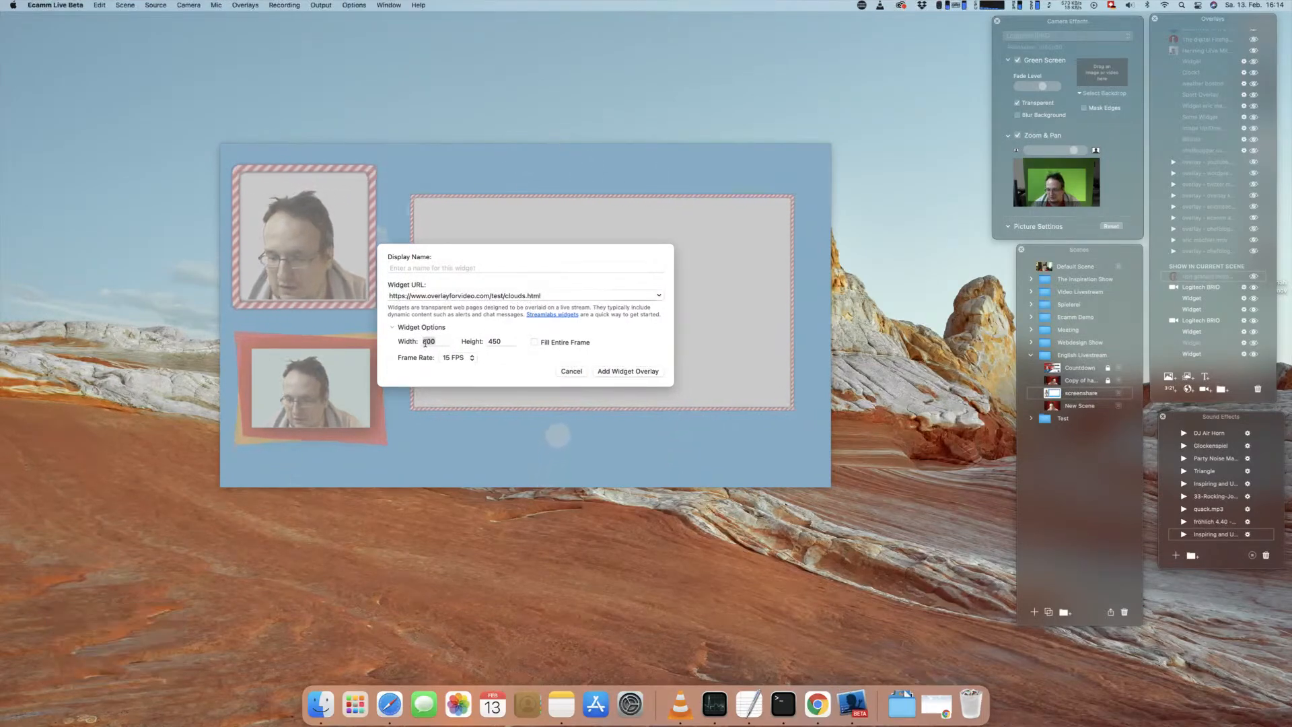
pyautogui.write('1920')
pyautogui.press('Tab')
pyautogui.write('180')
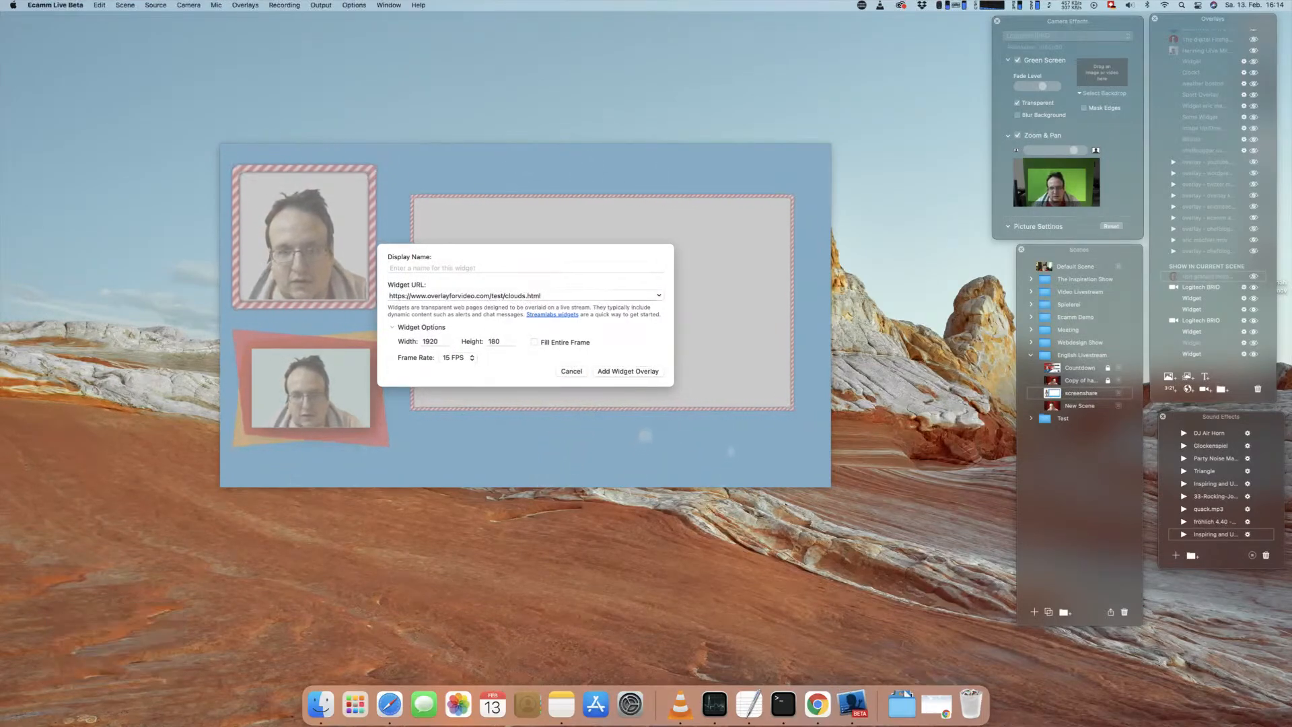
pyautogui.click(628, 372)
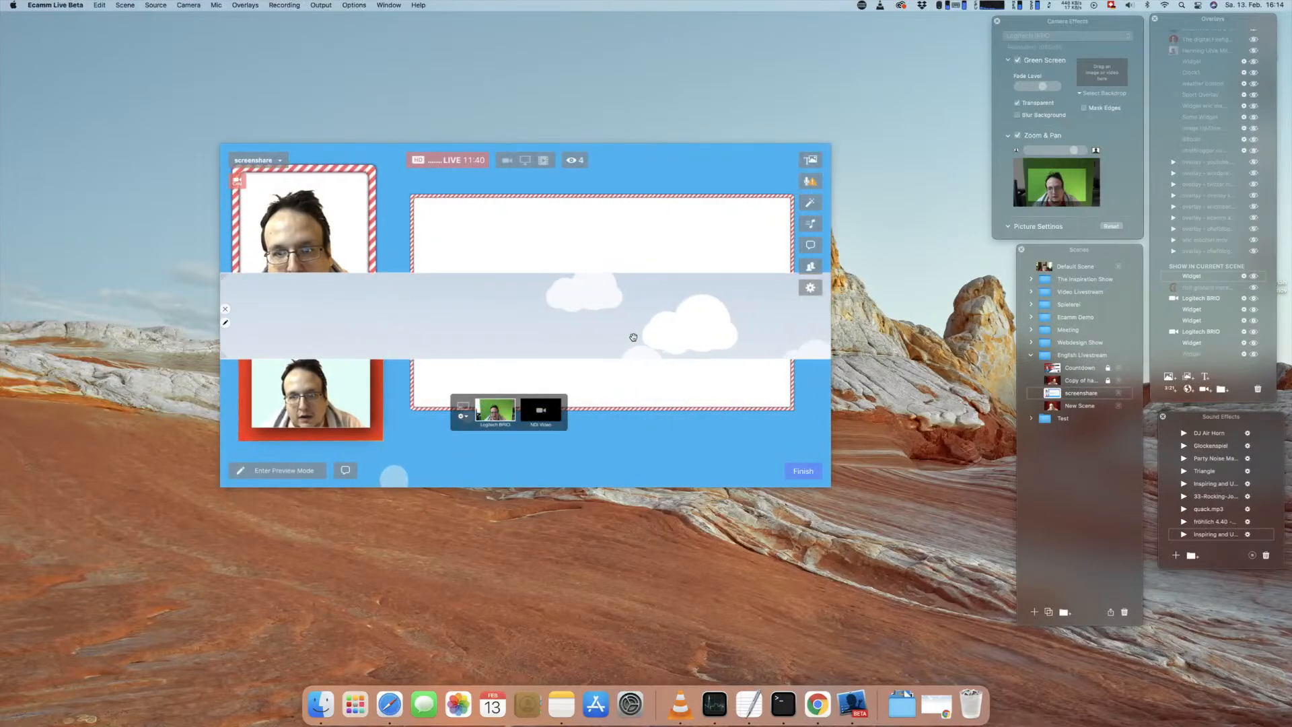
# Step: Set the clouds widget's height to 1080 and save its settings
pyautogui.click(226, 323)
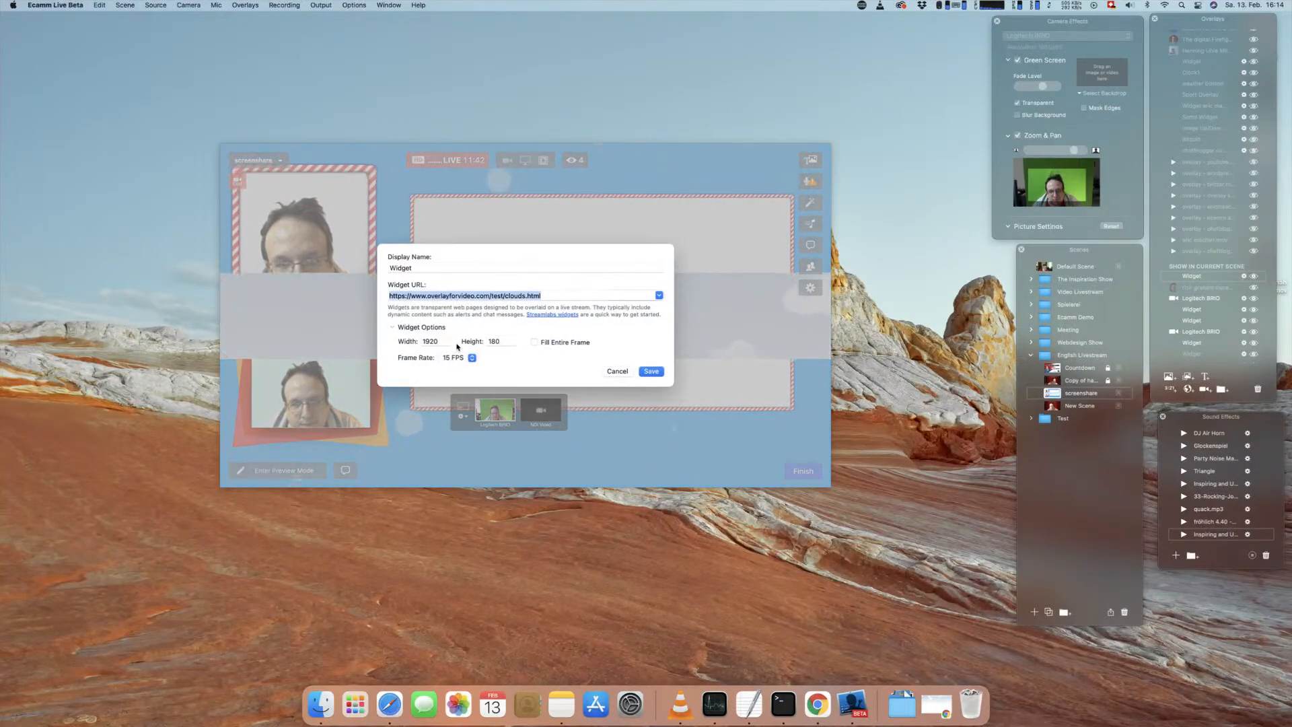
pyautogui.doubleClick(504, 341)
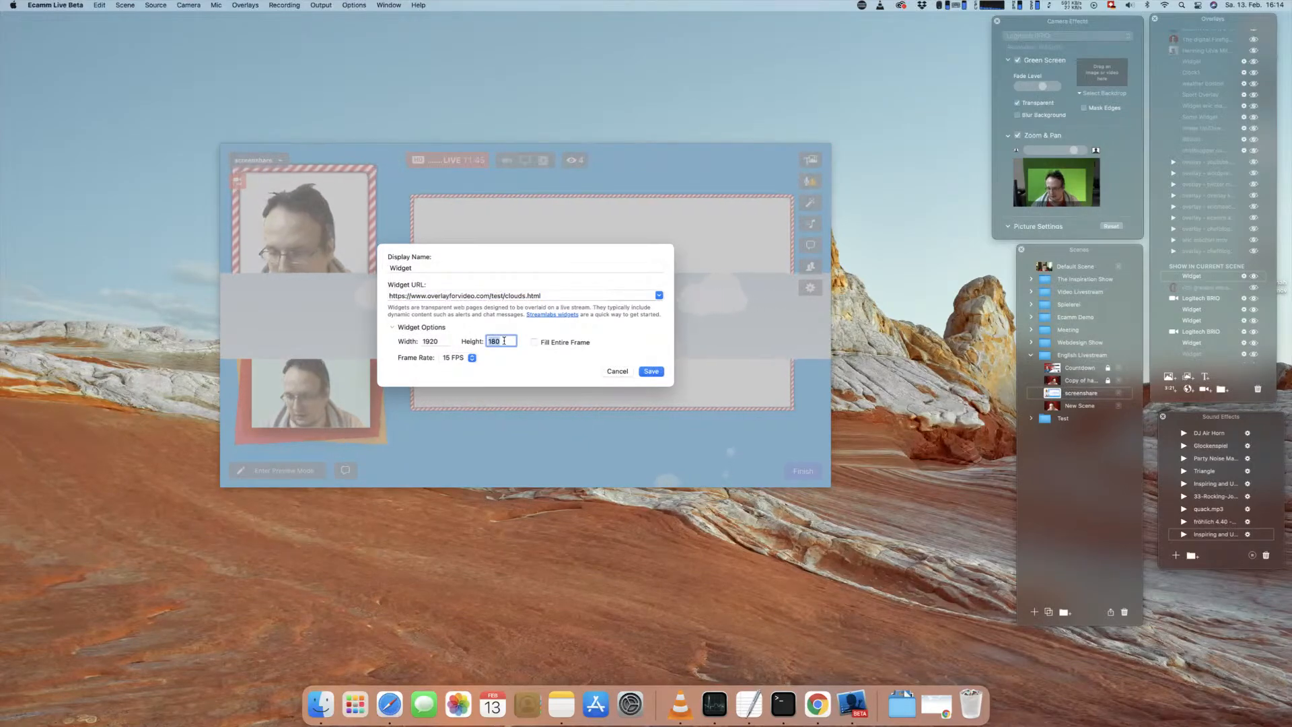
pyautogui.write('1080')
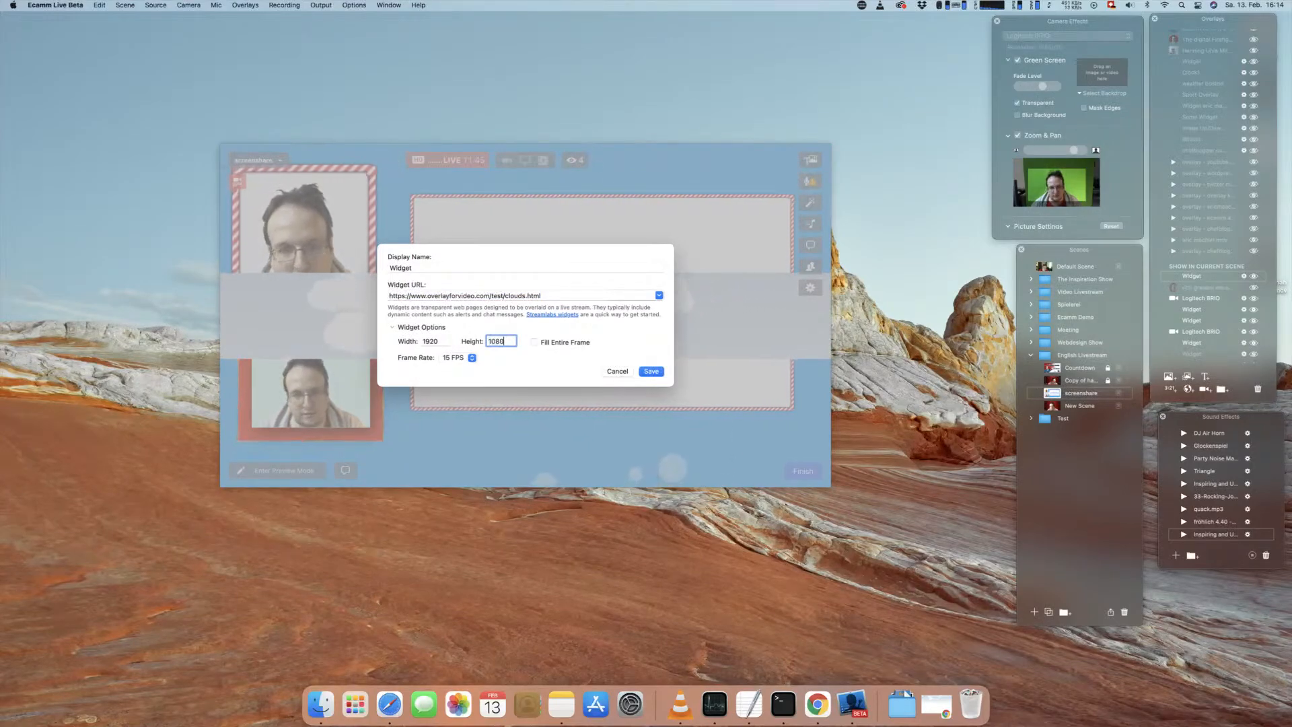
pyautogui.click(650, 372)
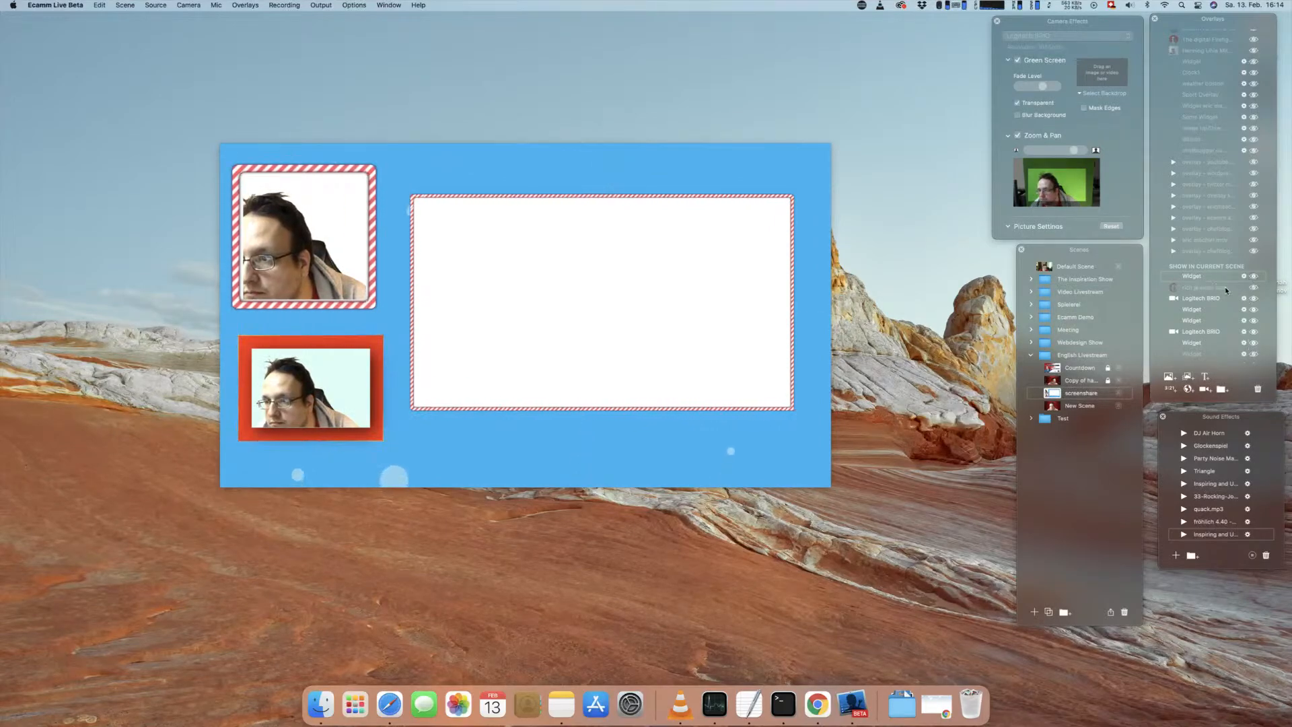
# Step: Reorder the clouds widget among the current scene's overlays and hide the bubble background widget
pyautogui.moveTo(1209, 278); pyautogui.dragTo(1206, 334)
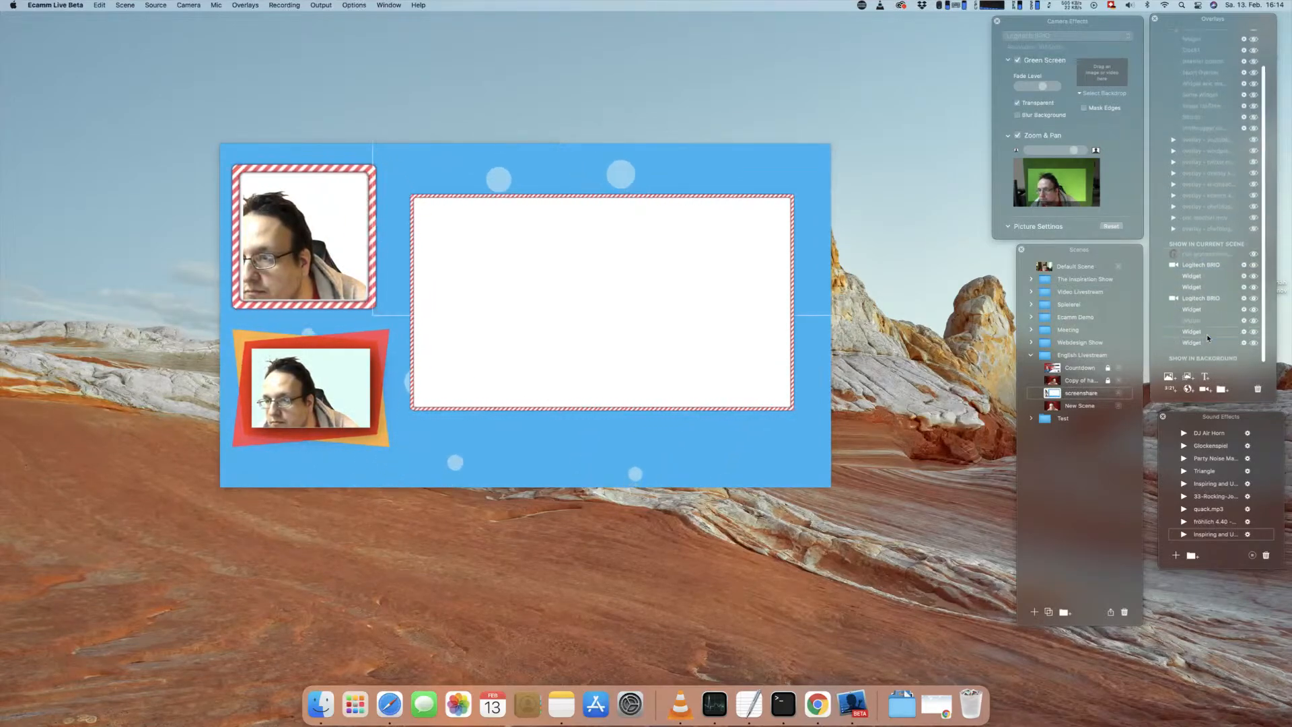
pyautogui.click(1254, 343)
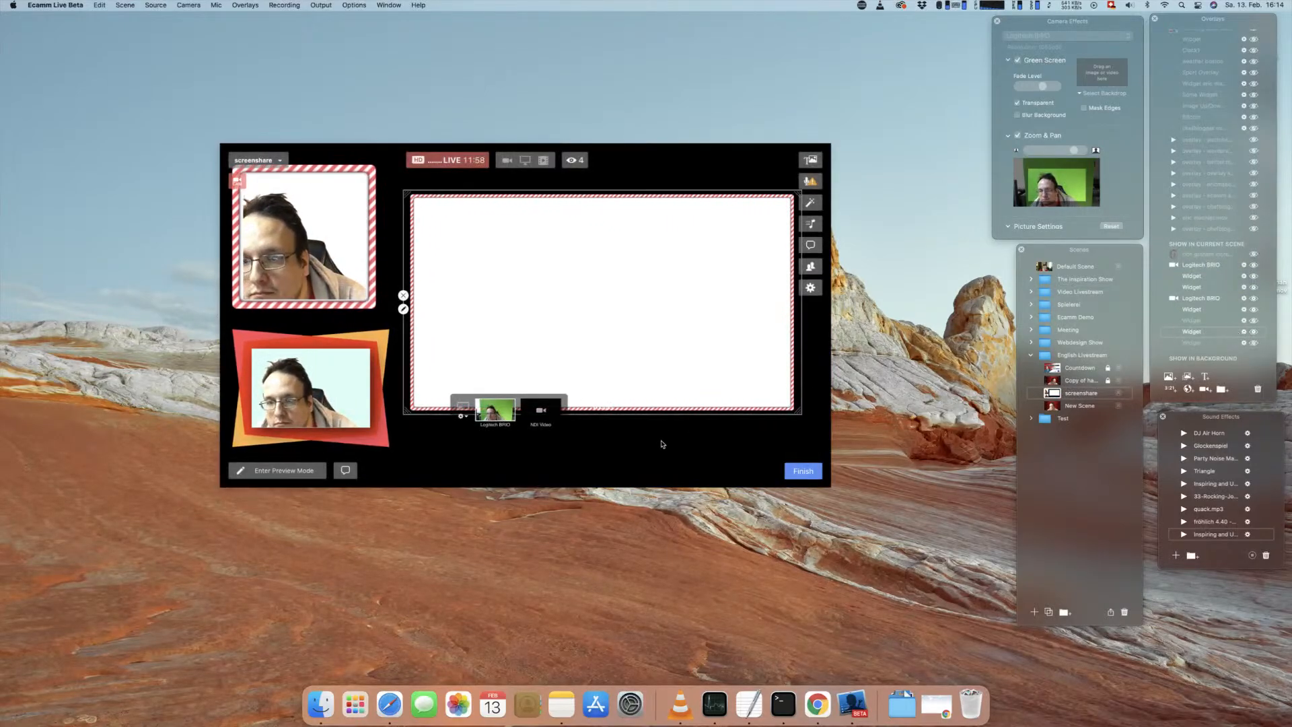
pyautogui.moveTo(1189, 311); pyautogui.dragTo(1188, 309)
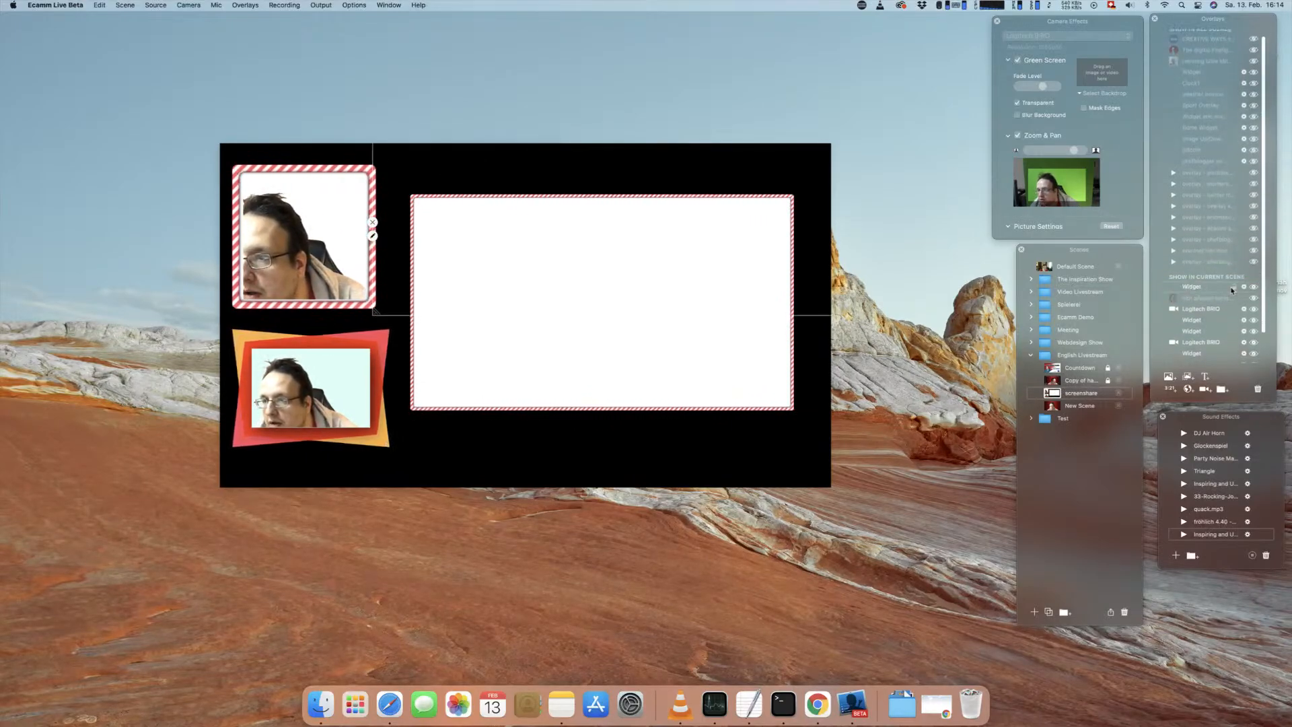
# Step: Set the clouds widget to fill the entire frame at 30 FPS and delete it from the scene
pyautogui.click(1244, 288)
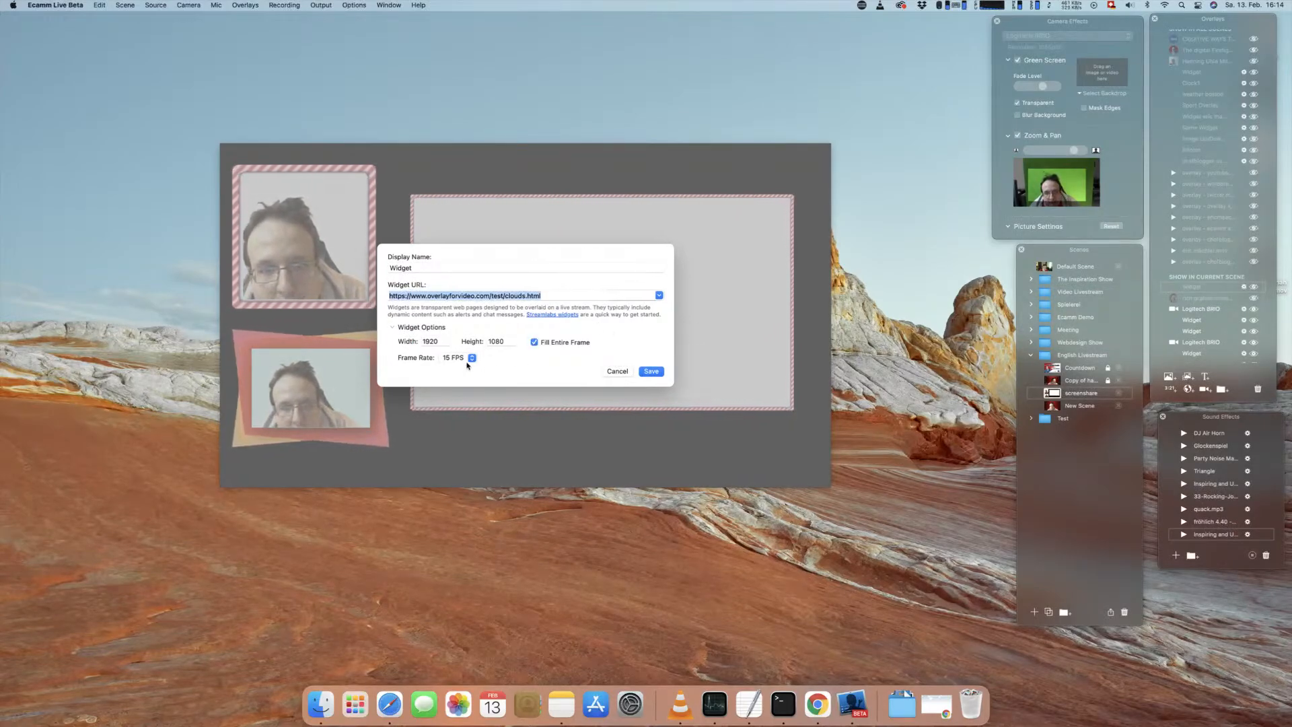
pyautogui.click(651, 372)
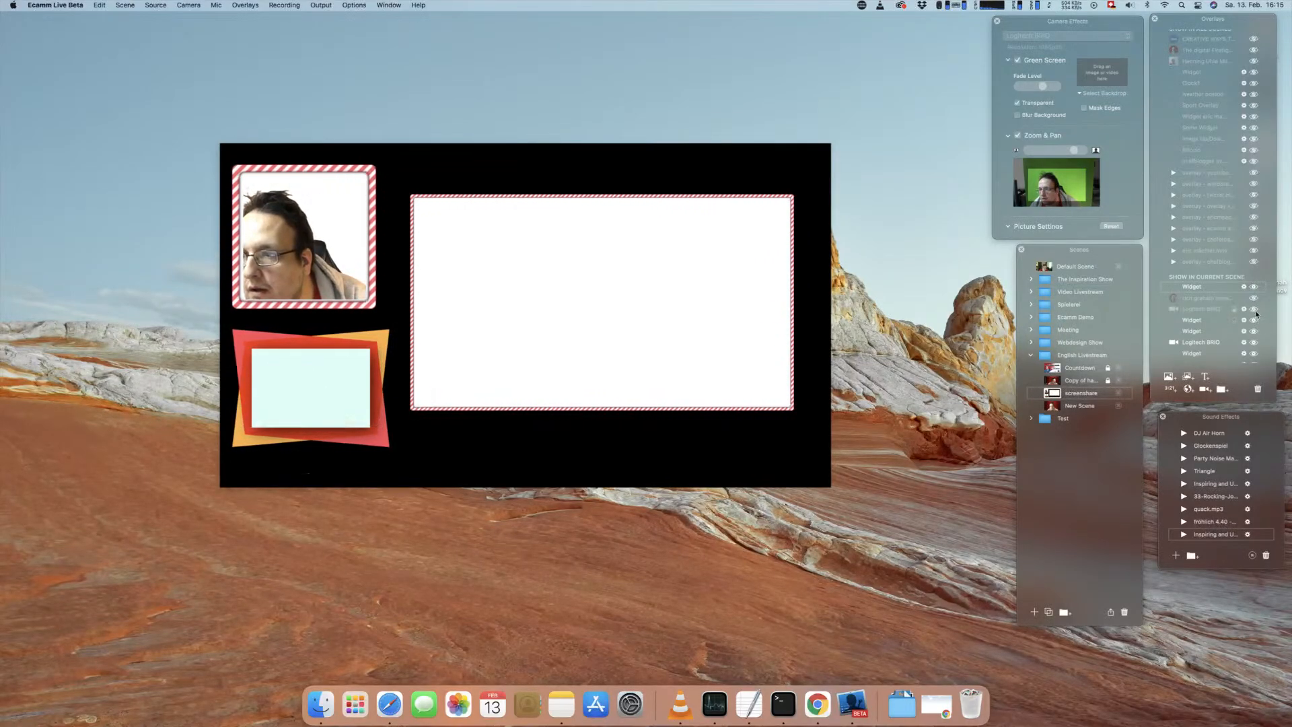
pyautogui.click(1257, 390)
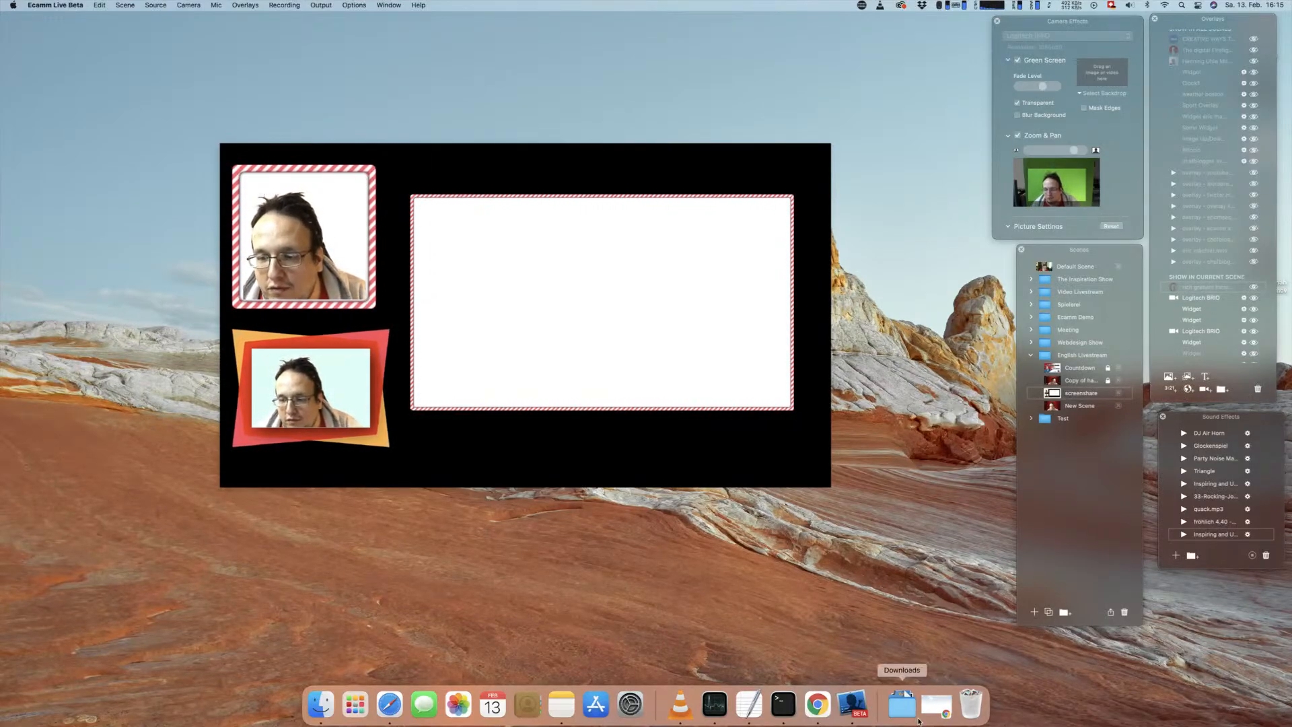
# Step: Switch to Chrome, view the Striped example from the playground list and close its page
pyautogui.click(902, 705)
pyautogui.click(936, 705)
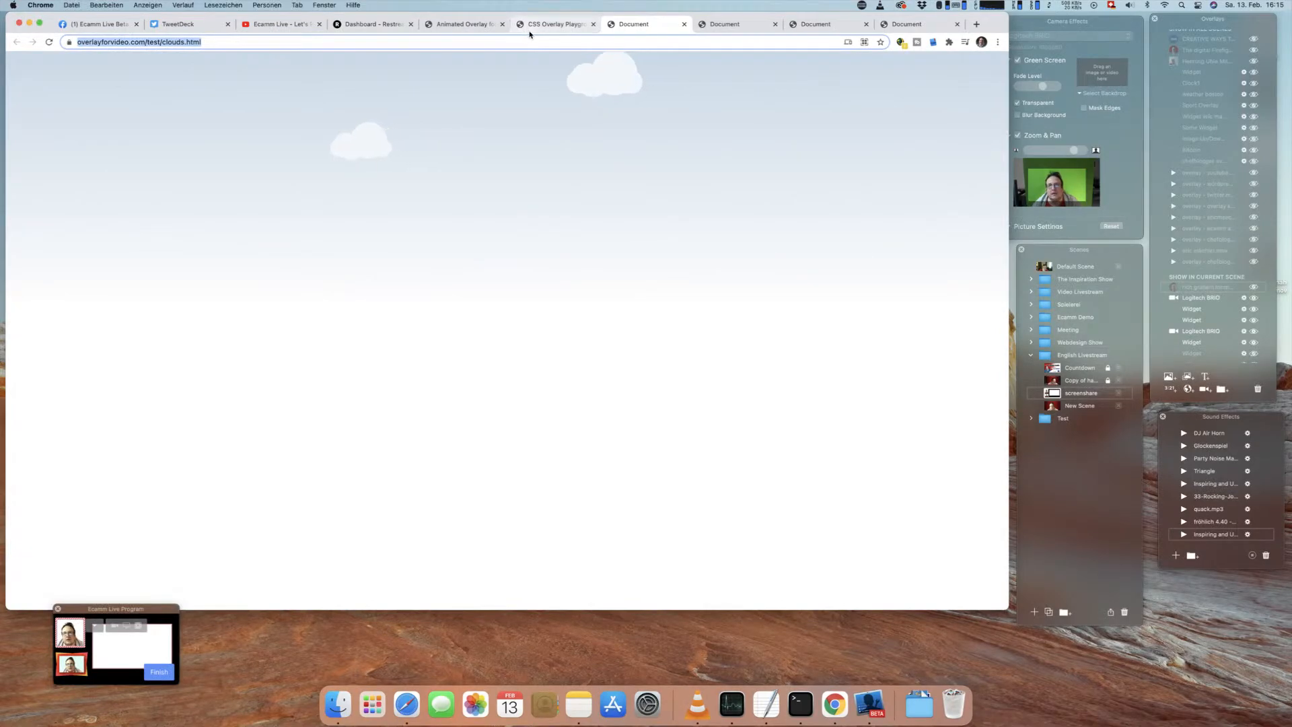
pyautogui.click(551, 25)
pyautogui.click(42, 303)
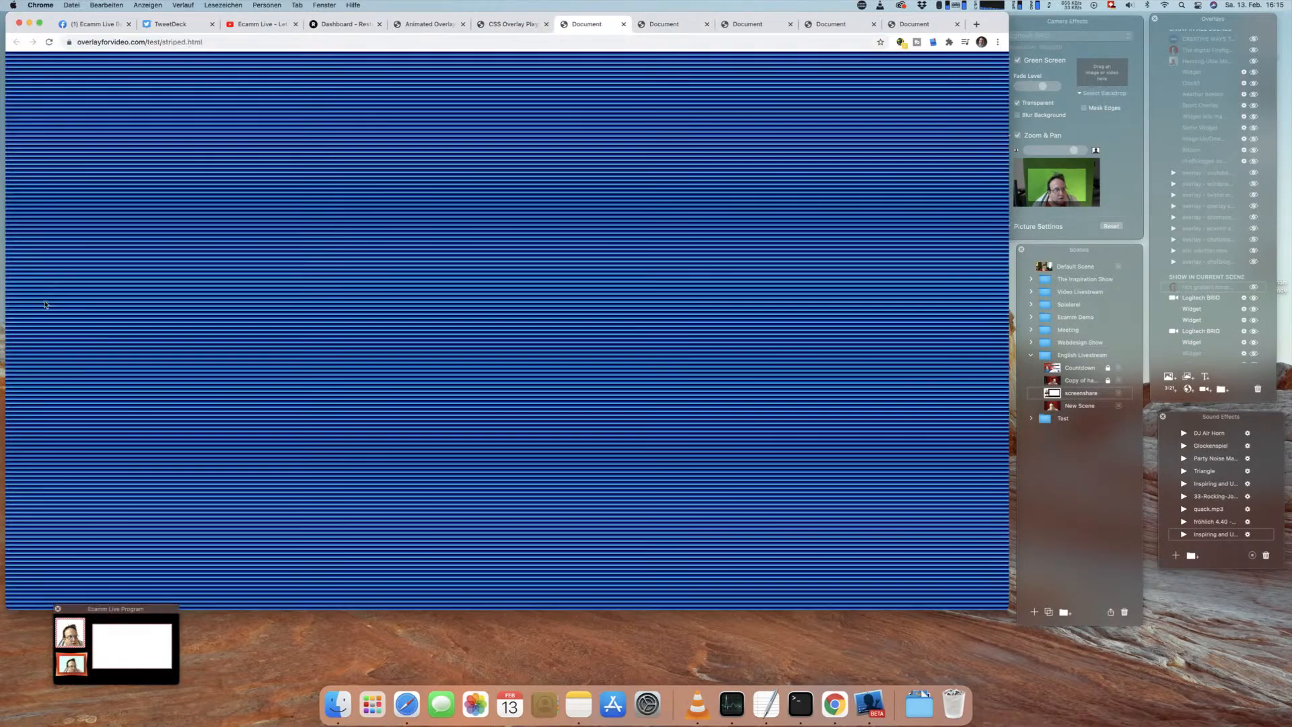
pyautogui.press('super+w')
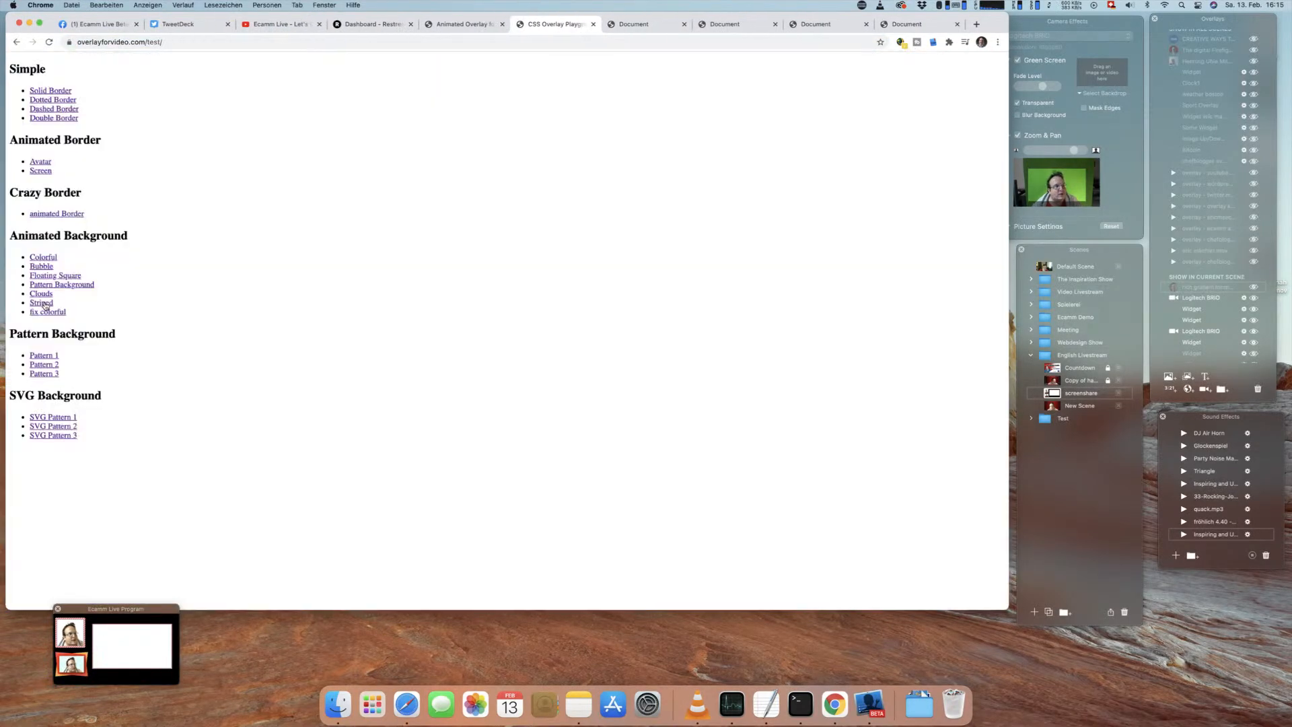
# Step: Open the fix colorful example, select its page address and return to Ecamm Live
pyautogui.click(47, 312)
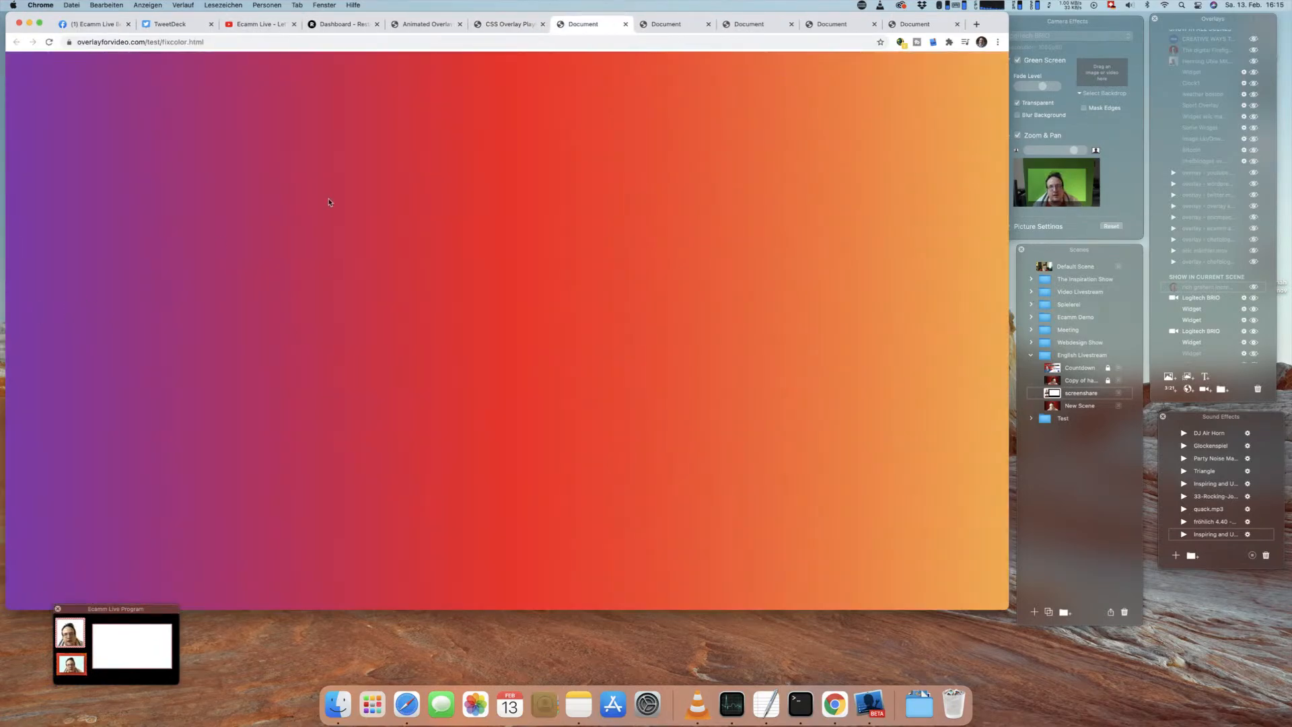
pyautogui.click(222, 37)
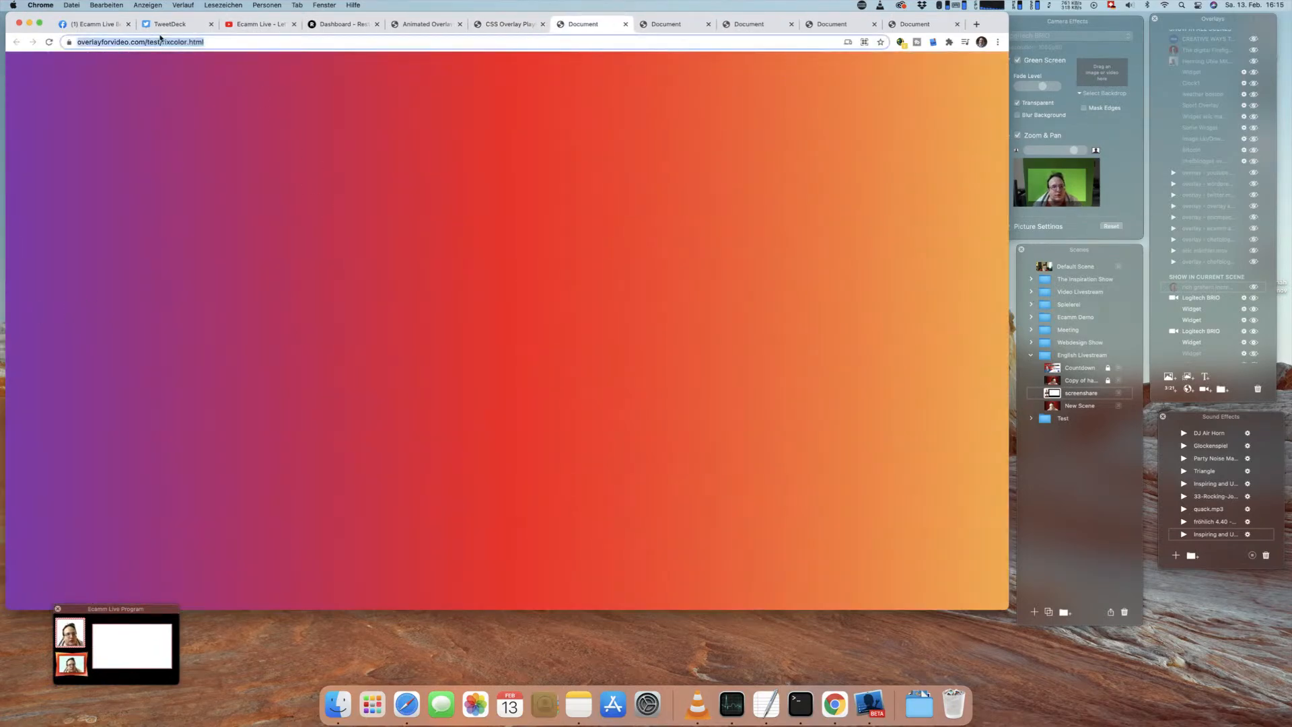
pyautogui.click(29, 24)
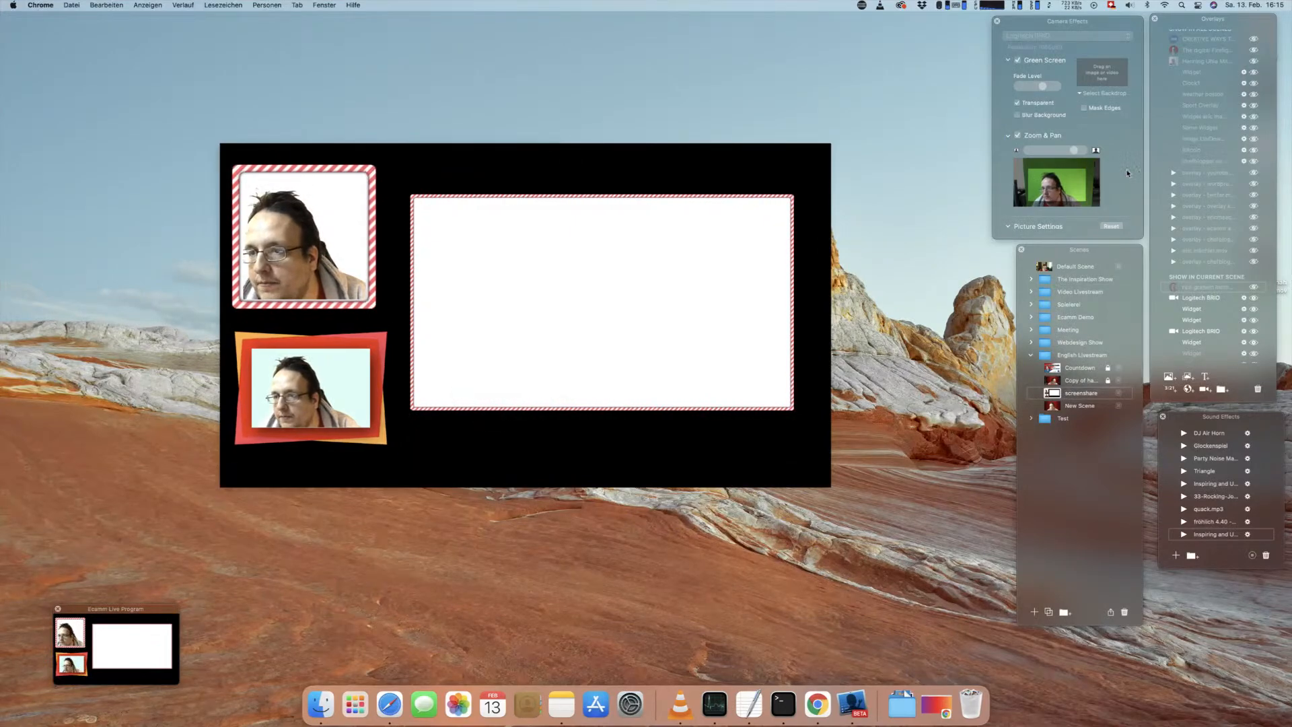
# Step: Place the Scenes and Overlays windows beside the video preview and lengthen the Overlays window
pyautogui.moveTo(1071, 255); pyautogui.dragTo(885, 67)
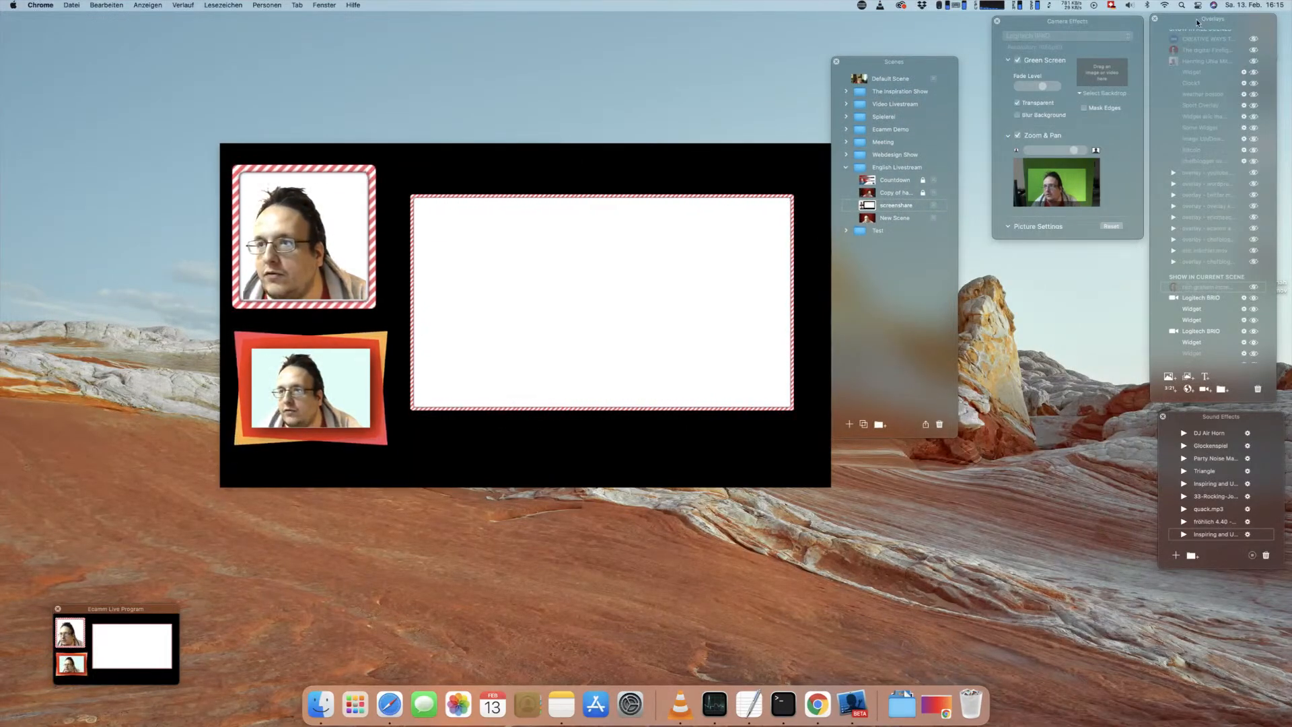
pyautogui.moveTo(1238, 31); pyautogui.dragTo(1053, 43)
pyautogui.click(1046, 414)
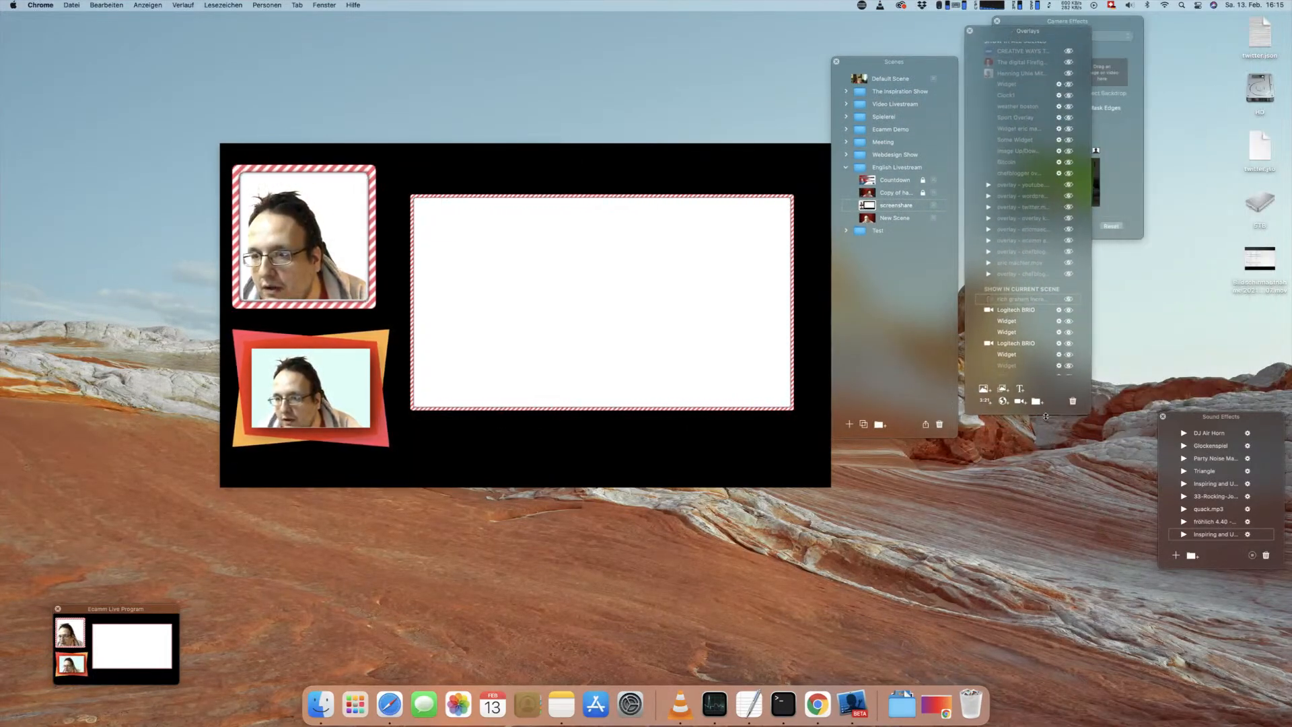
pyautogui.moveTo(1048, 414); pyautogui.dragTo(1052, 611)
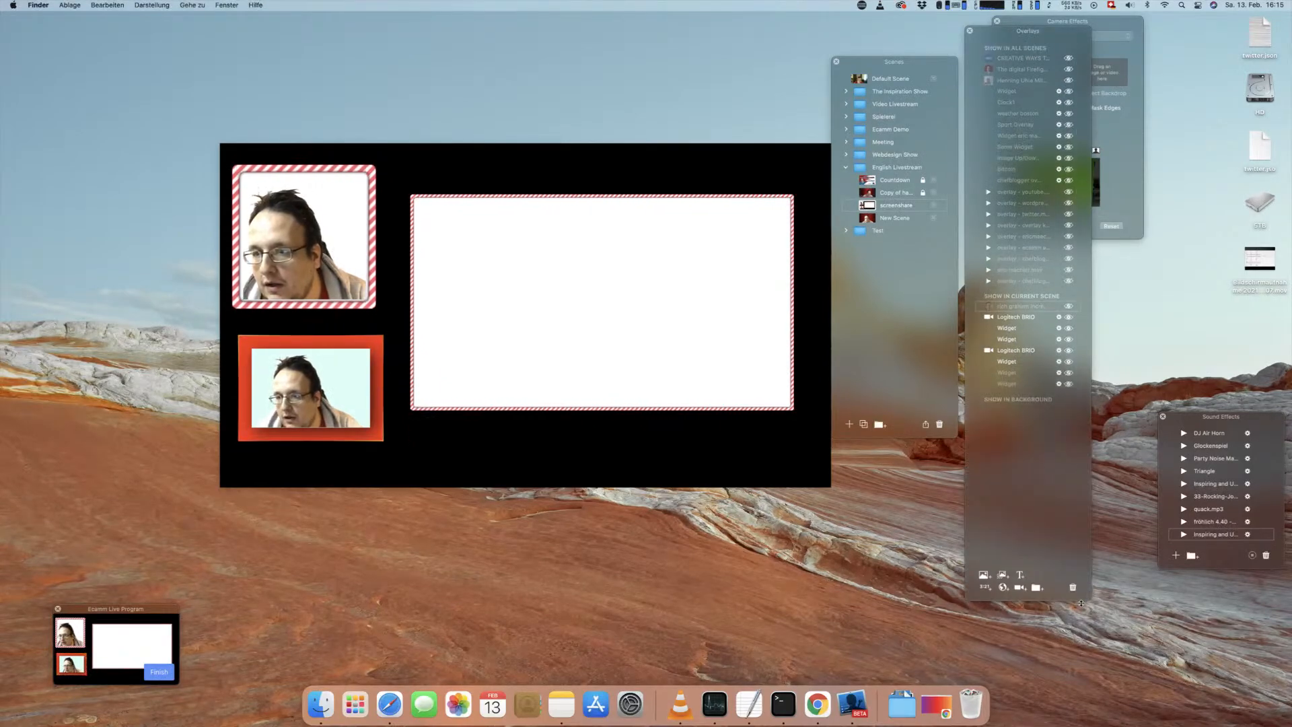
pyautogui.click(1005, 601)
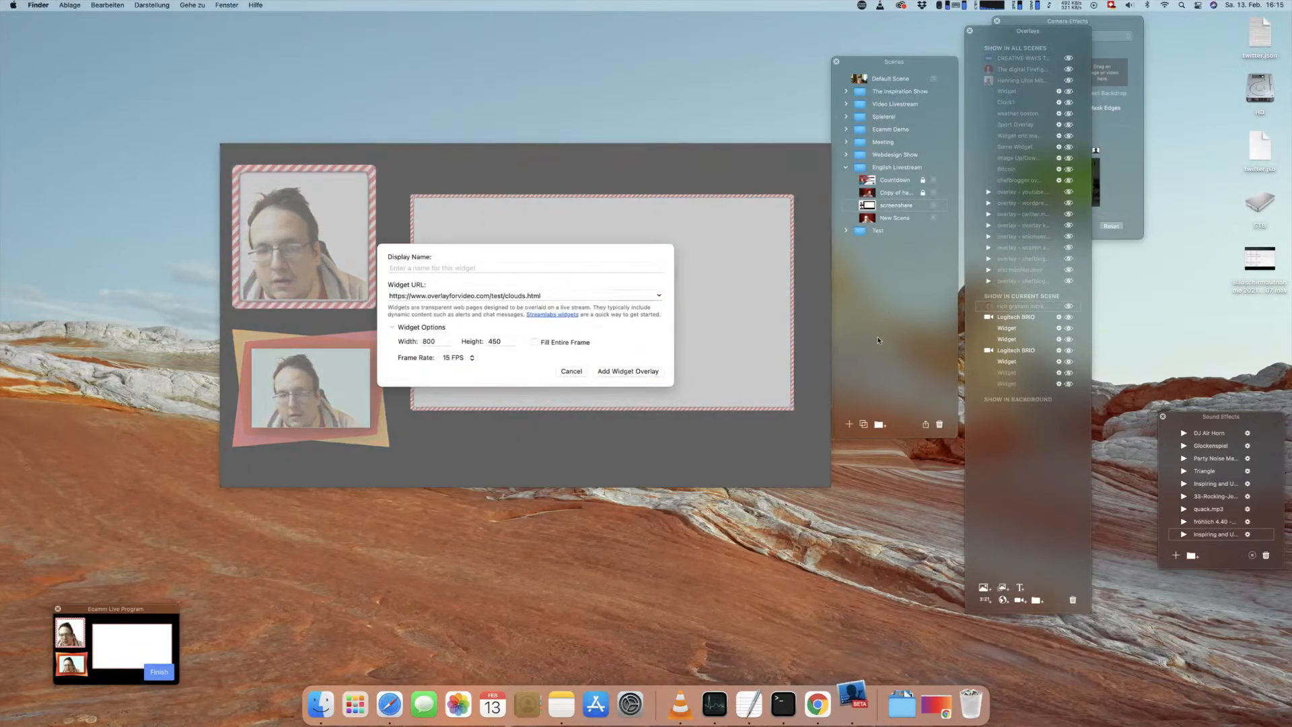
pyautogui.doubleClick(548, 296)
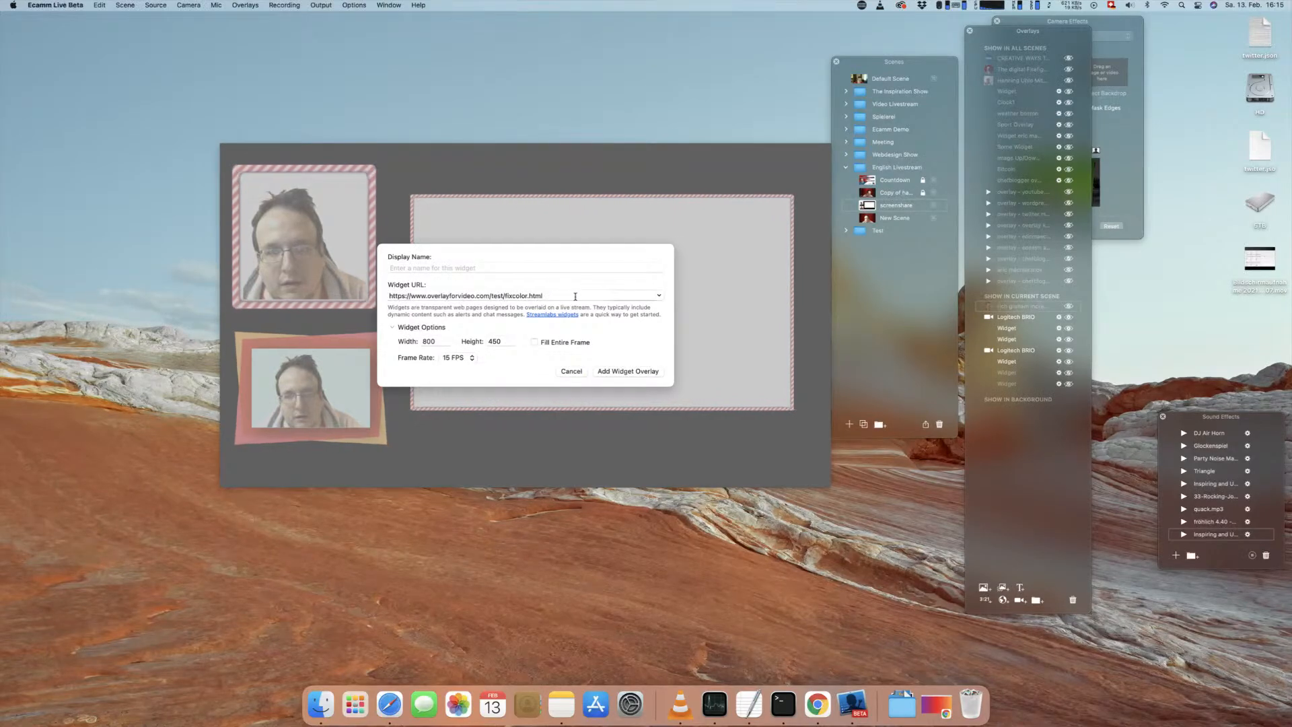
pyautogui.click(535, 342)
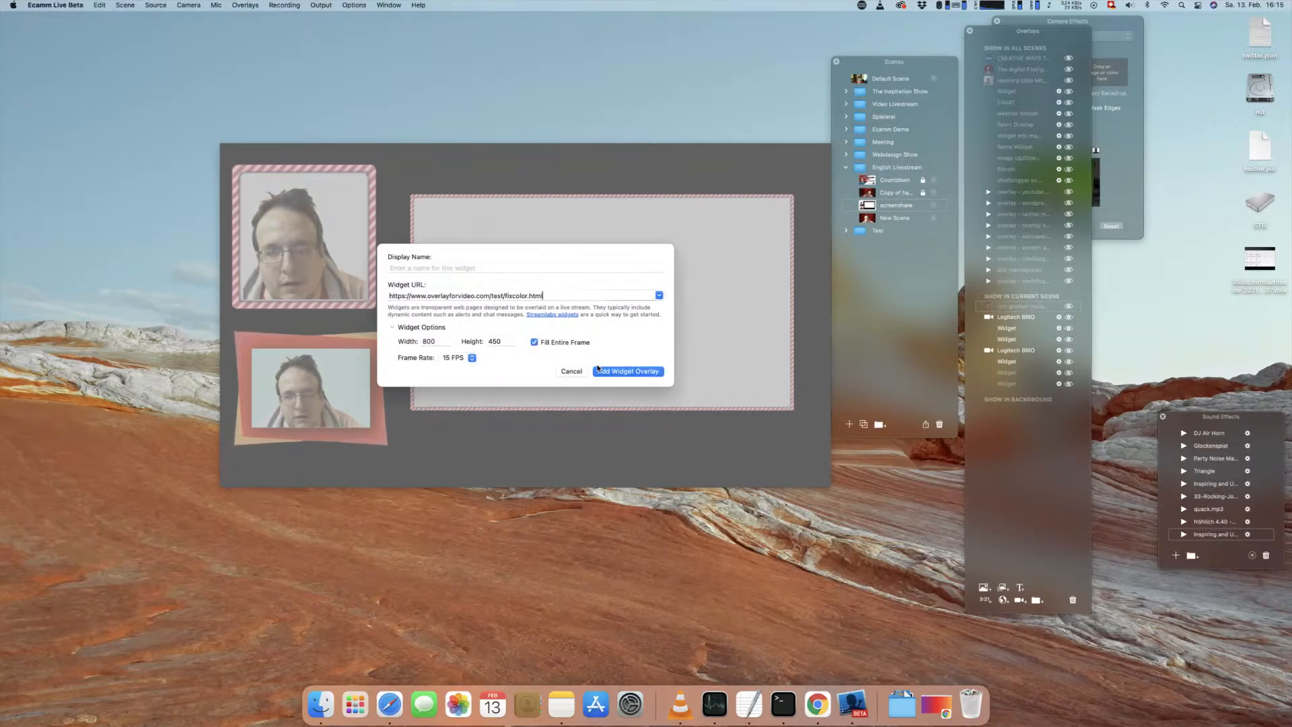
pyautogui.press('Return')
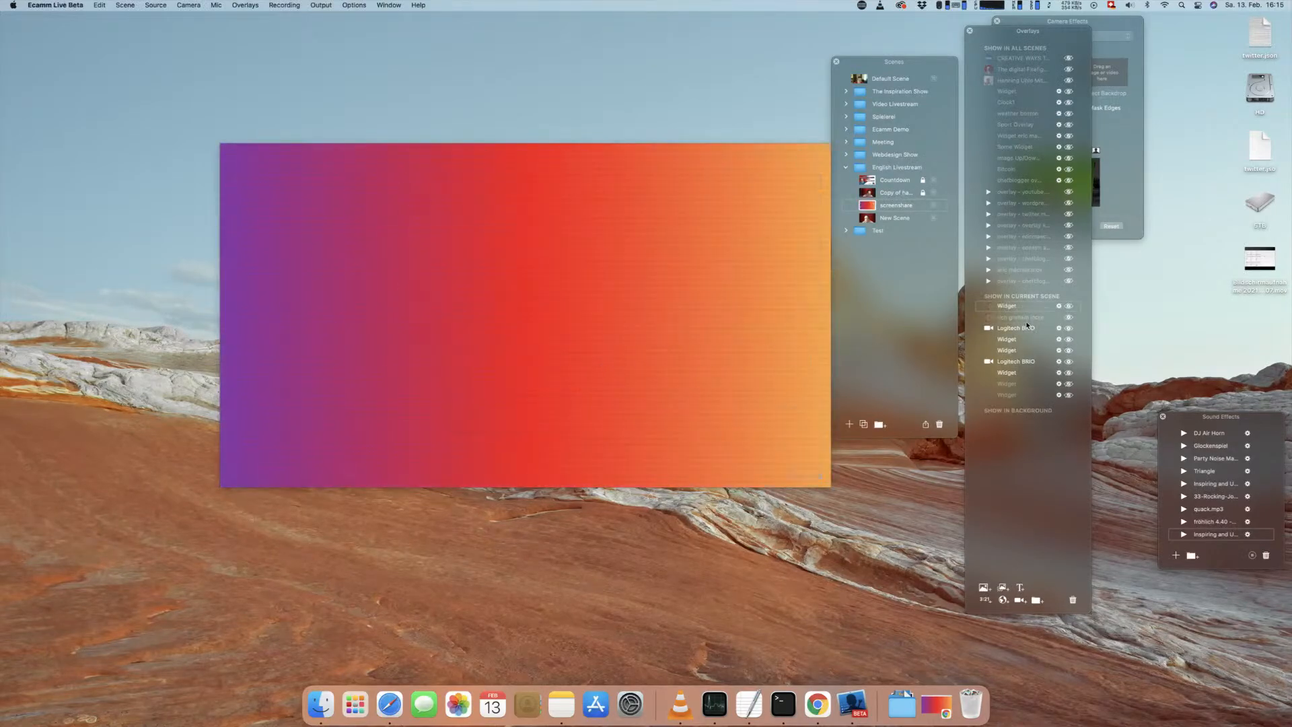
pyautogui.moveTo(1011, 306); pyautogui.dragTo(1009, 367)
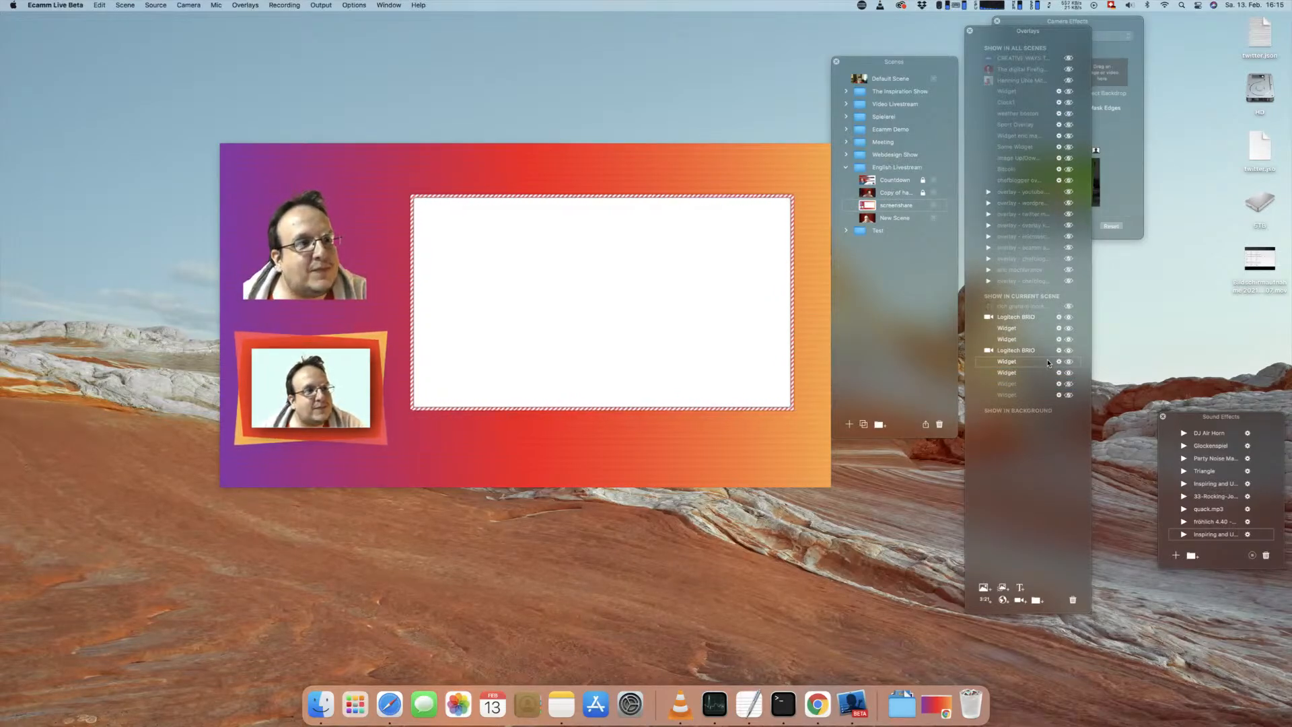
# Step: Switch to Chrome and view the Pattern 1, Pattern 2, Pattern 3 and SVG Pattern 1 examples from the playground list
pyautogui.click(937, 704)
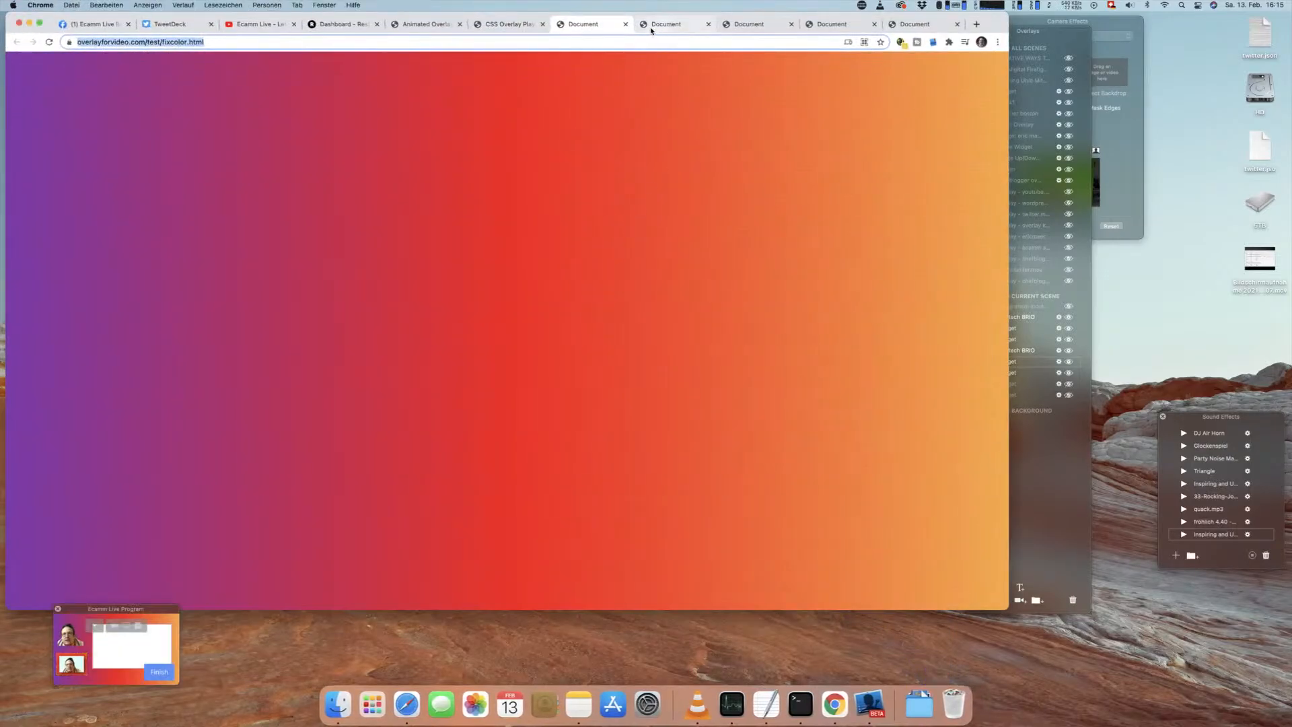
pyautogui.click(524, 25)
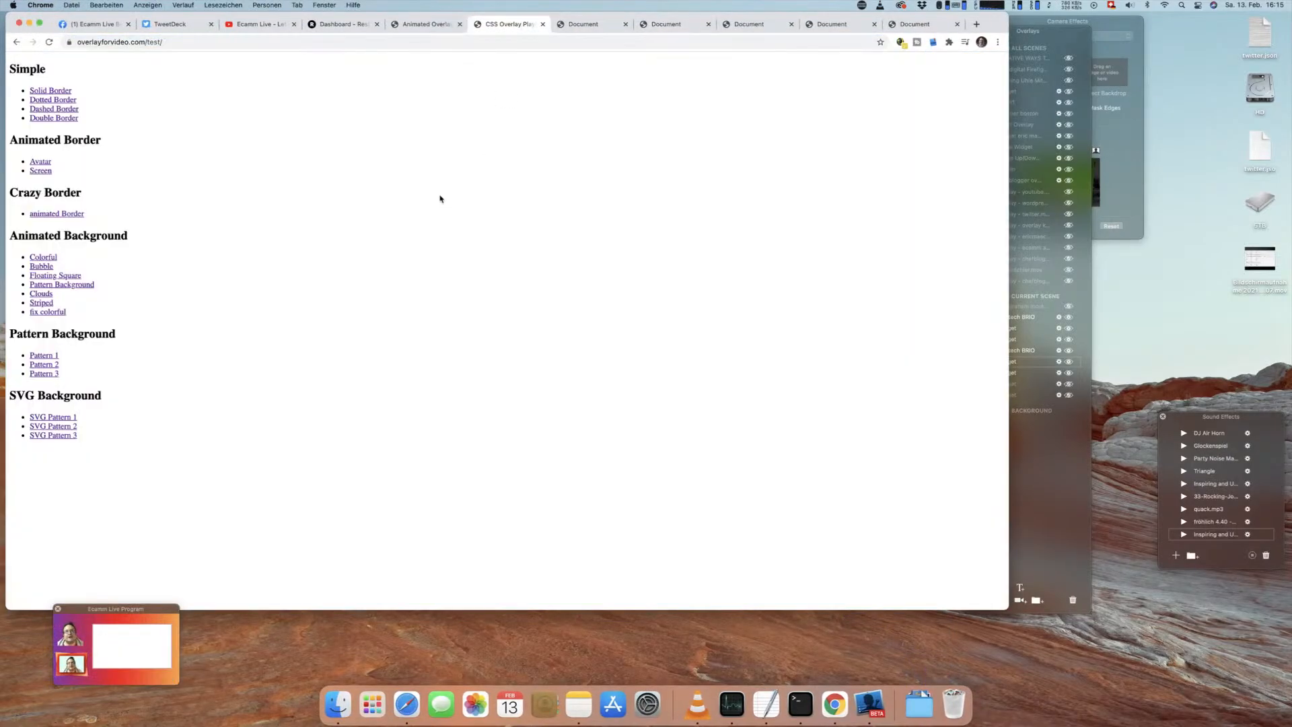
pyautogui.click(55, 355)
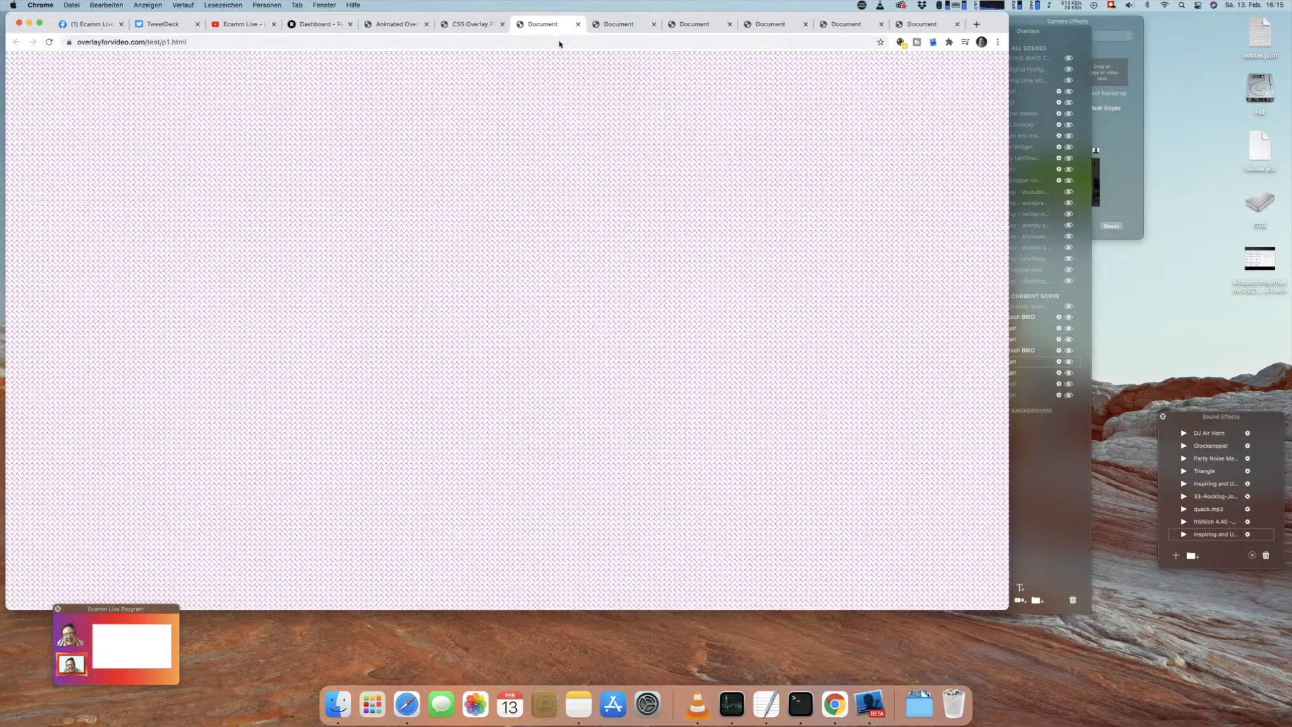
pyautogui.click(469, 24)
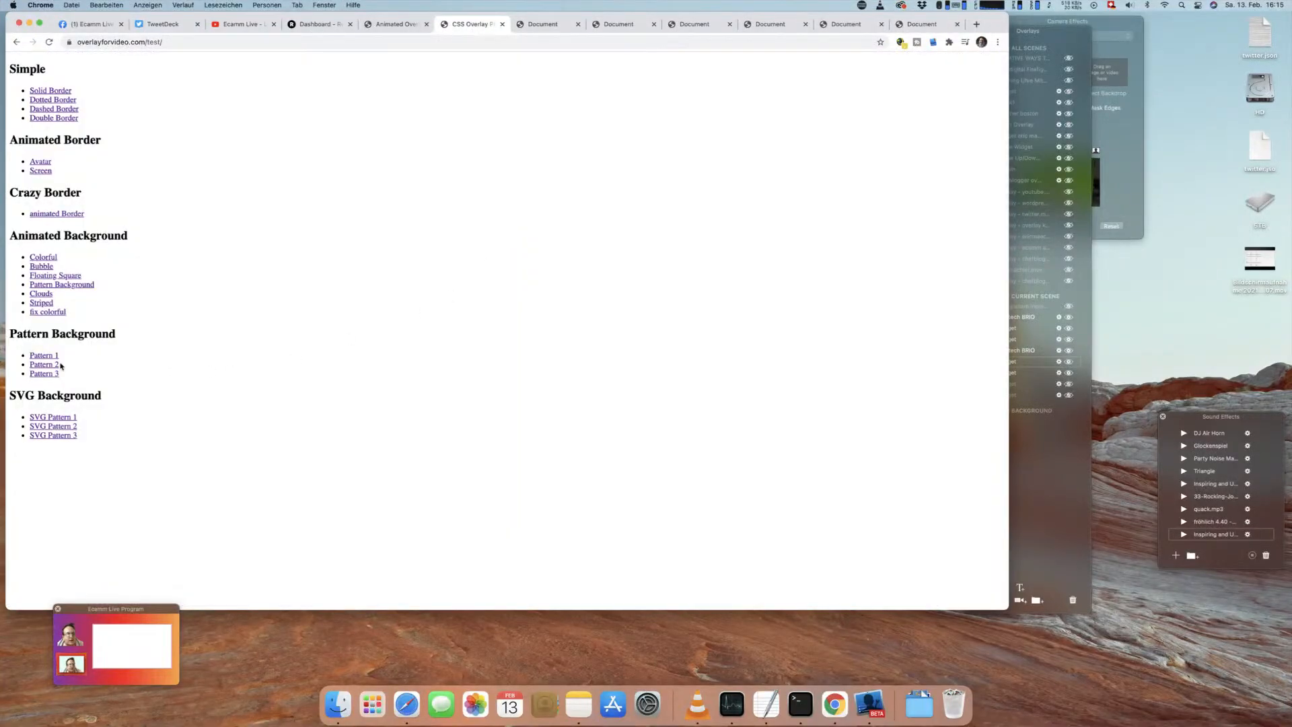
pyautogui.click(49, 364)
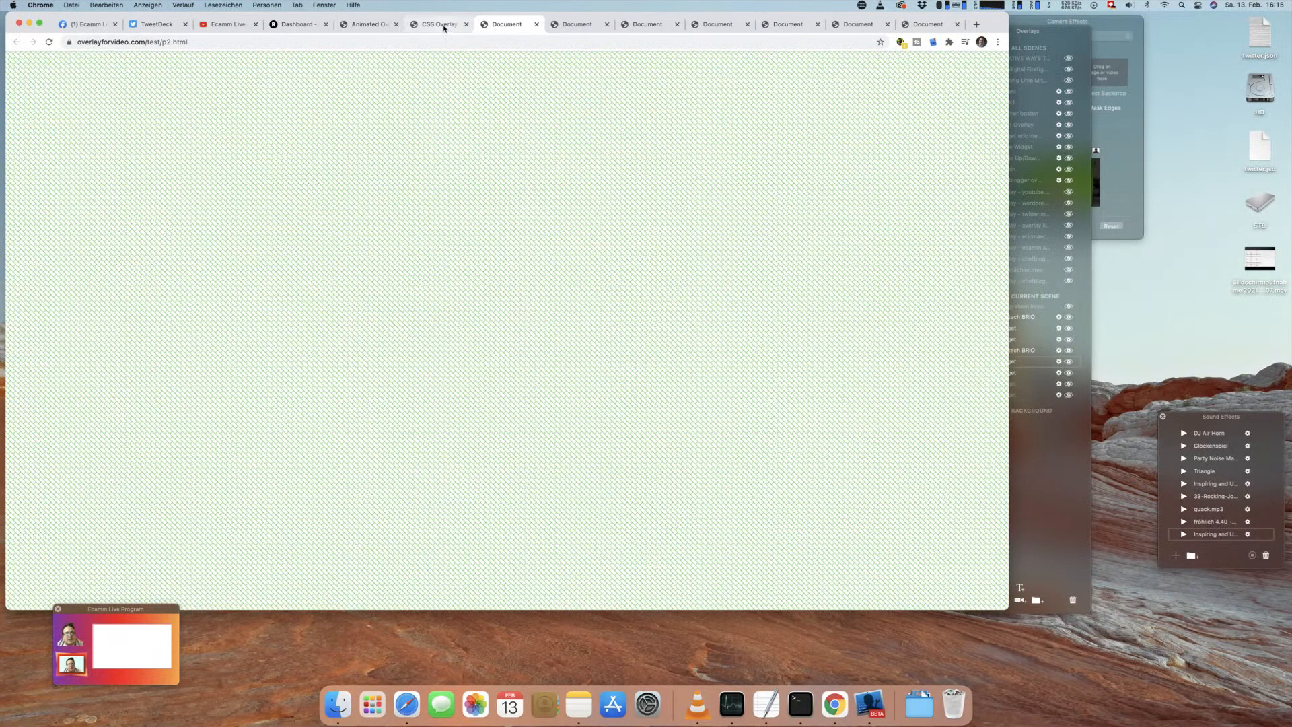
pyautogui.click(441, 26)
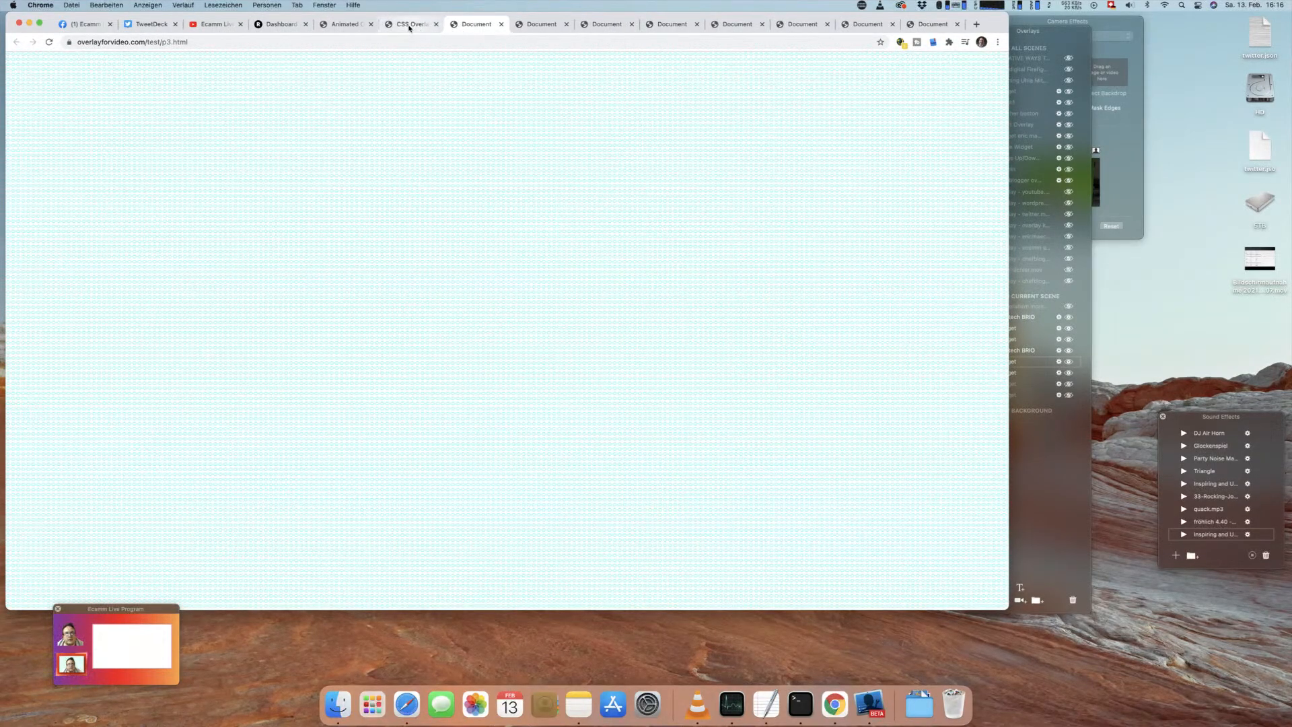
pyautogui.click(409, 26)
pyautogui.click(54, 417)
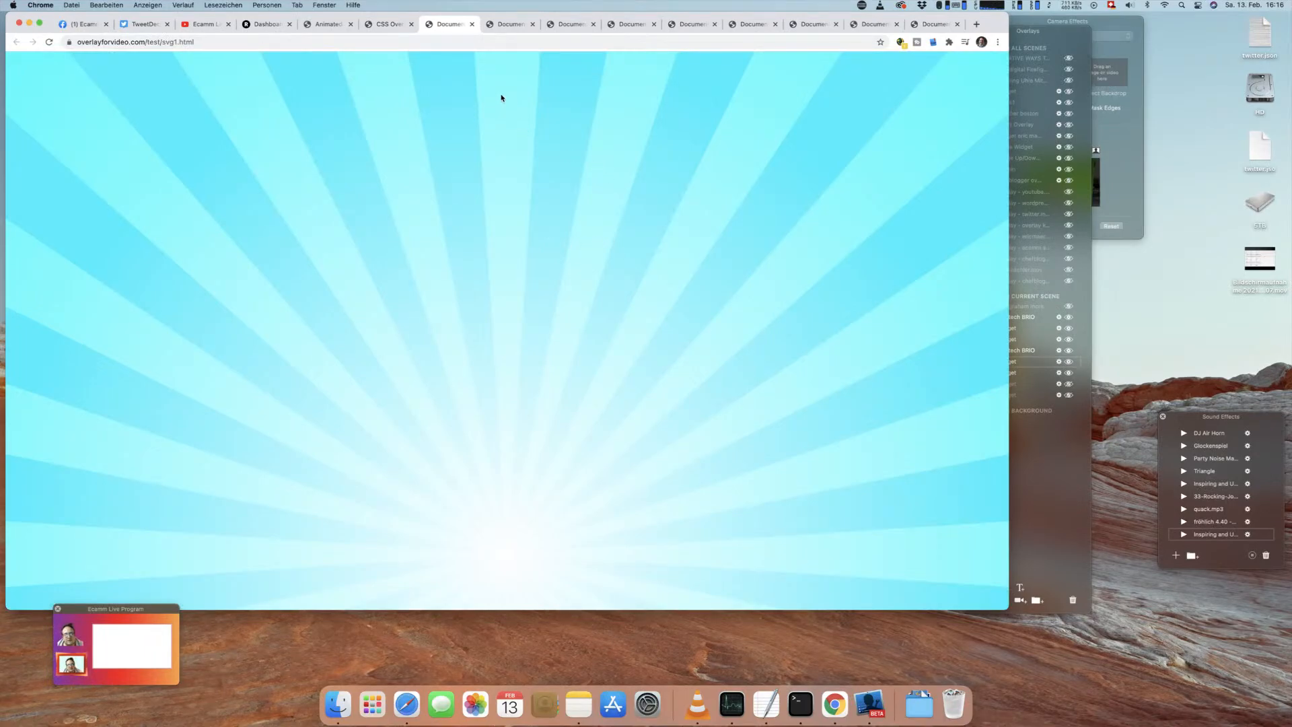
# Step: View the page source of the SVG Pattern 1 example, highlight part of its SVG background code and close the source
pyautogui.rightClick(367, 102)
pyautogui.click(432, 245)
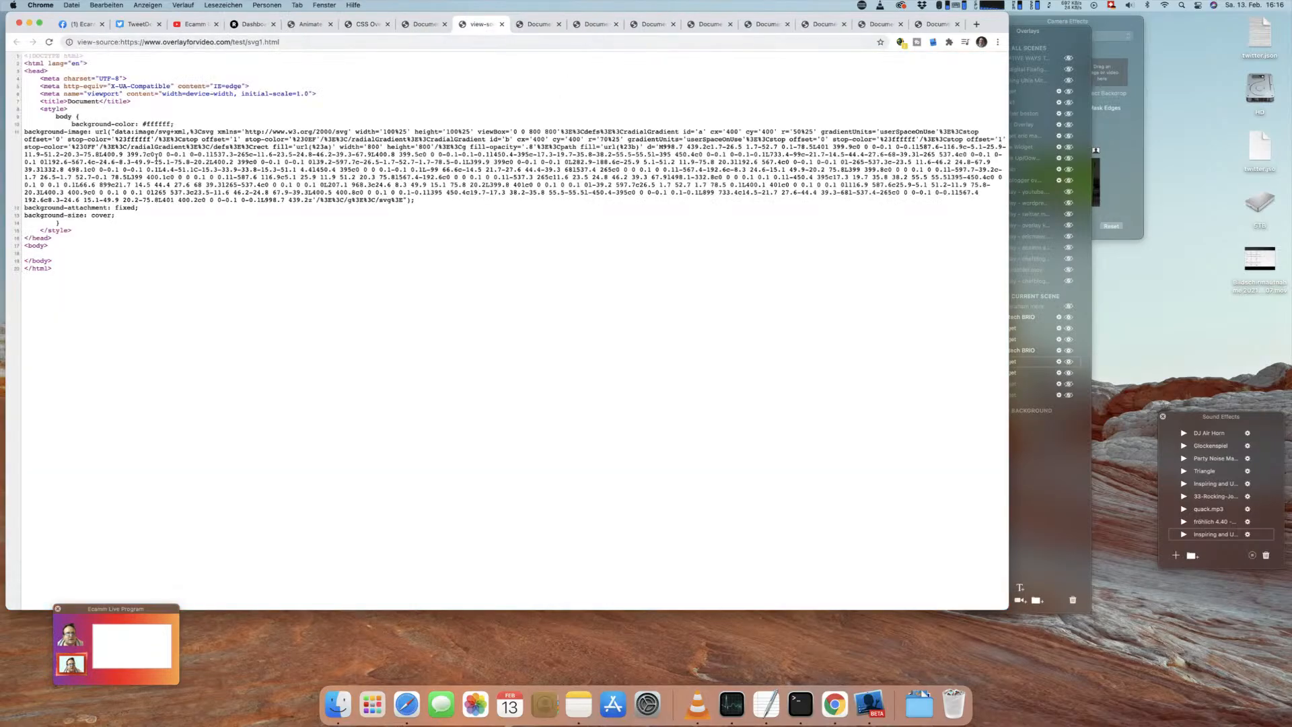
pyautogui.moveTo(393, 193); pyautogui.dragTo(293, 156)
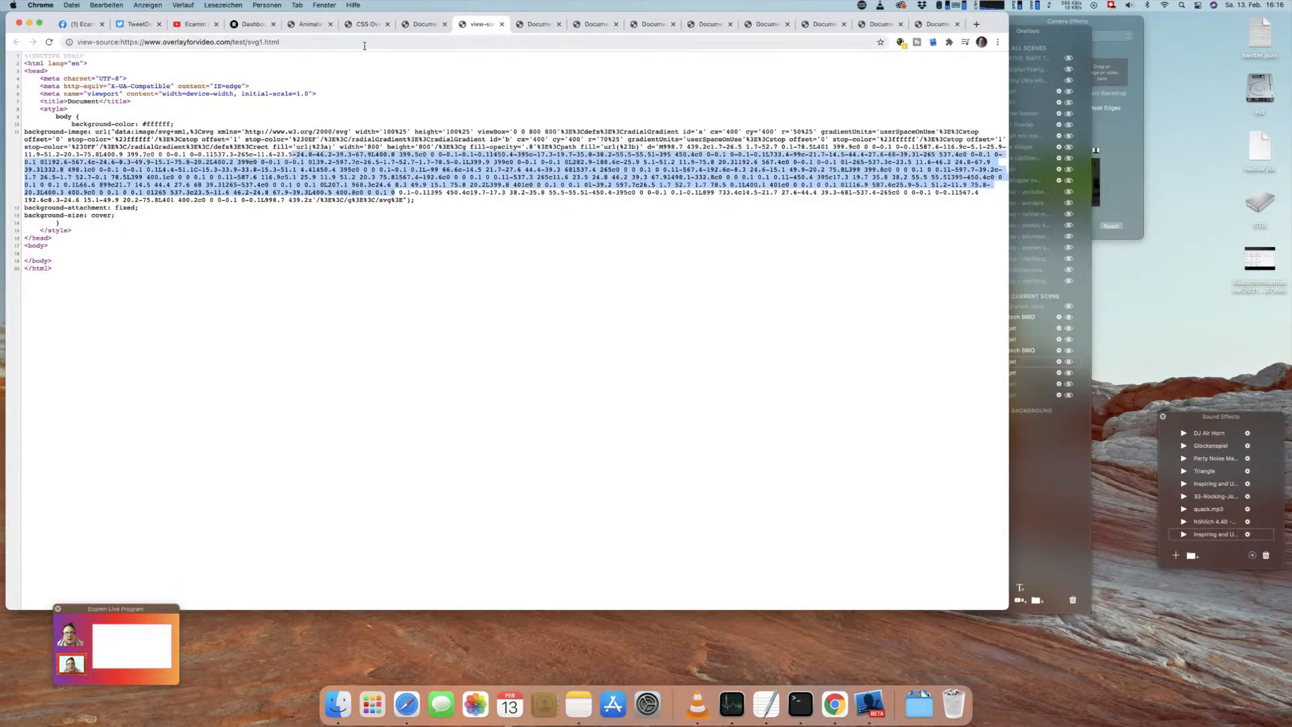
pyautogui.press('super+w')
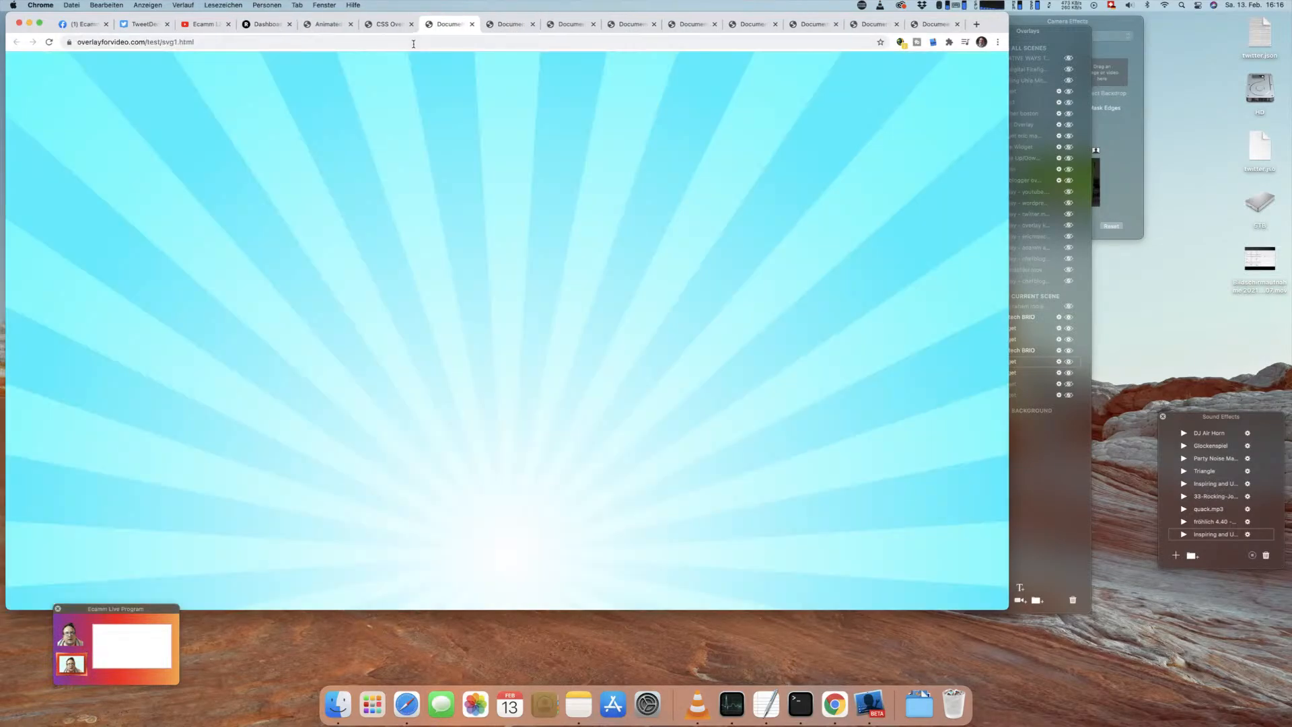
pyautogui.click(324, 42)
pyautogui.click(26, 24)
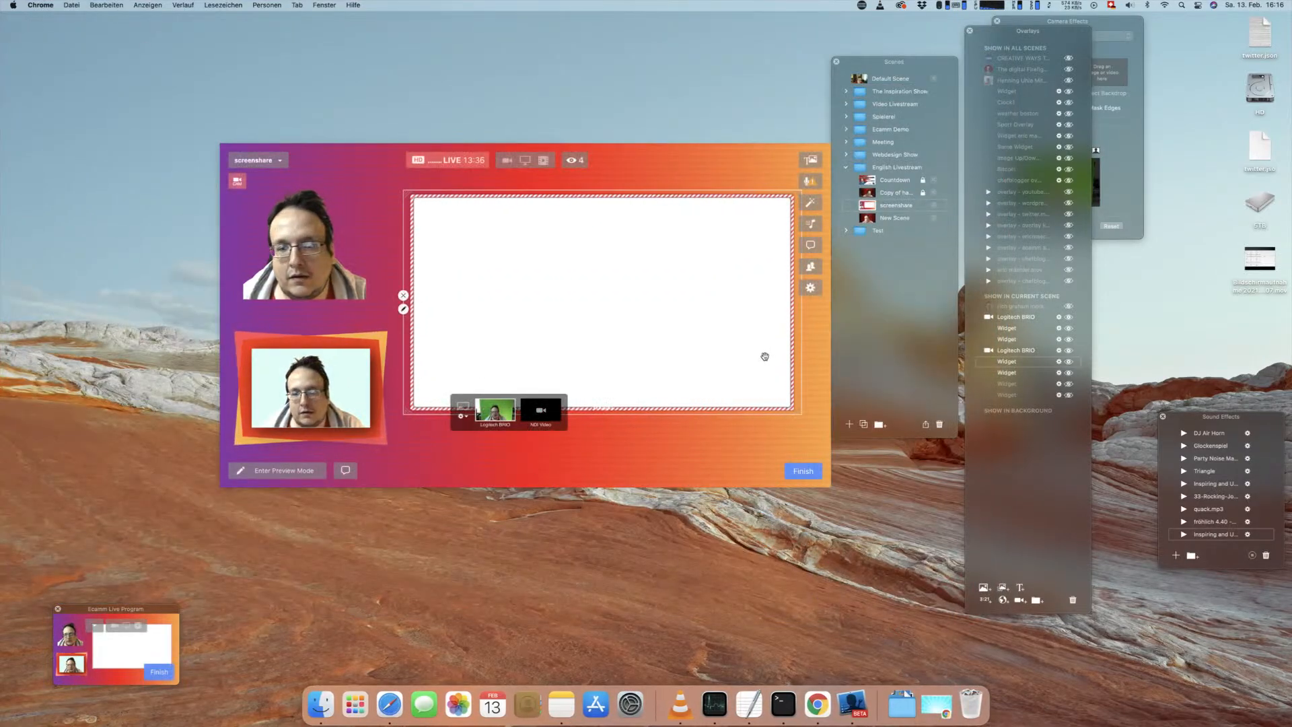
pyautogui.click(1004, 600)
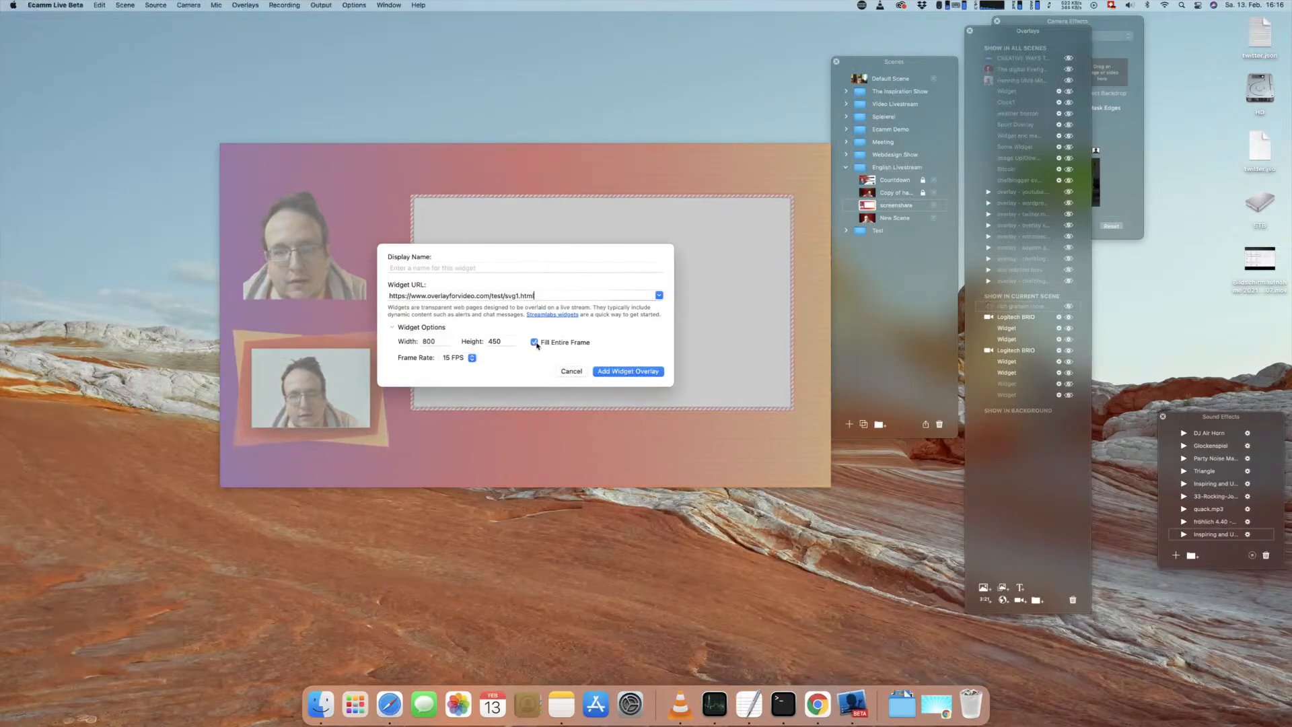
pyautogui.click(606, 371)
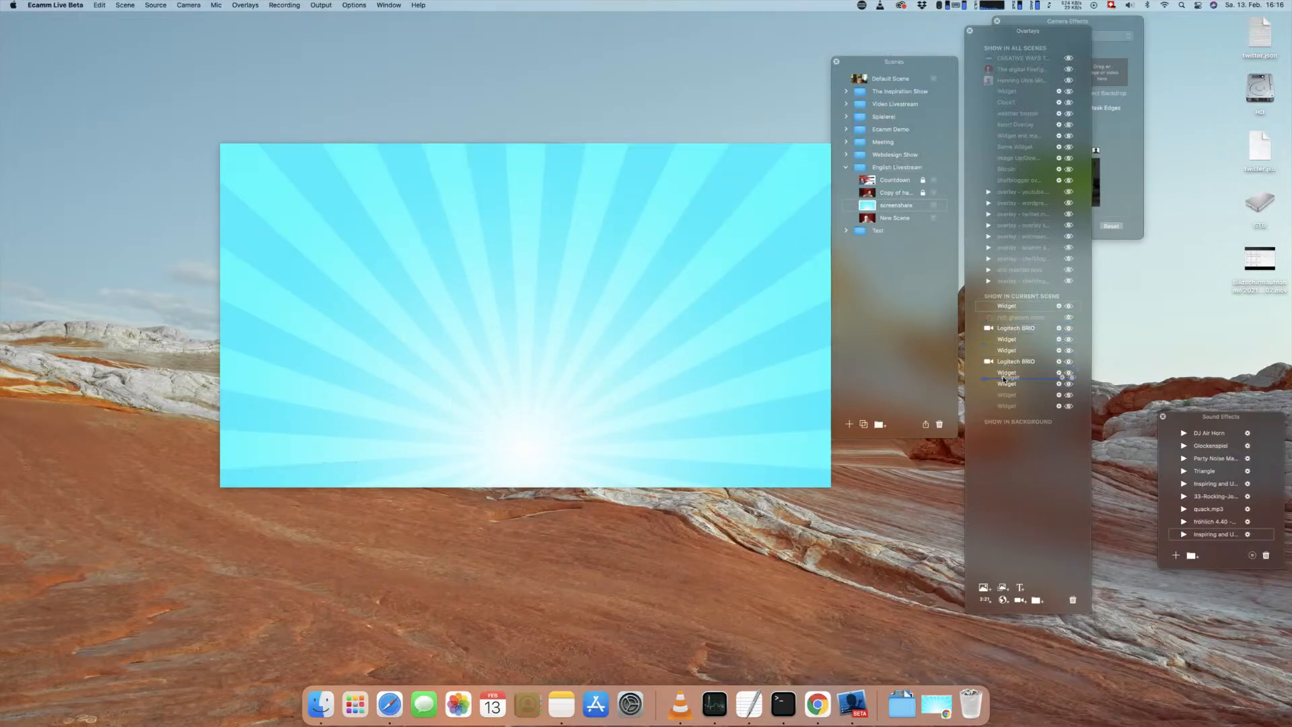
pyautogui.moveTo(1003, 379); pyautogui.dragTo(1004, 380)
pyautogui.click(1070, 364)
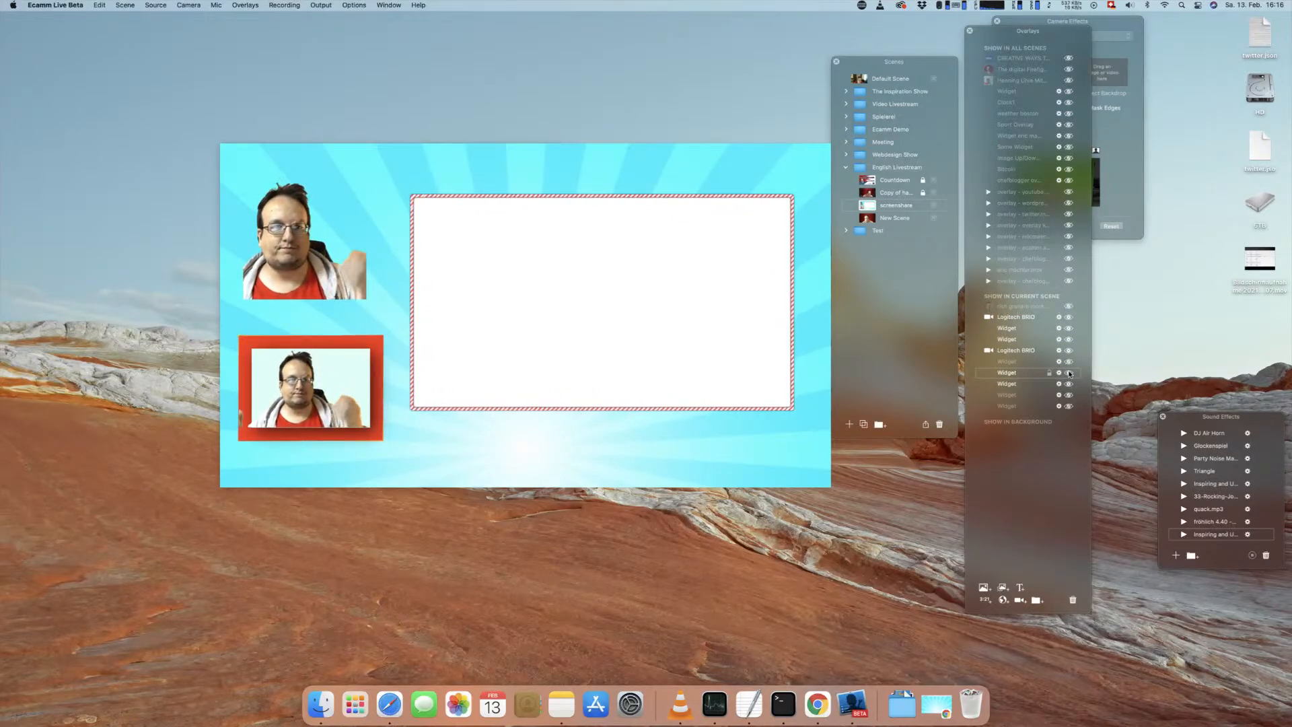
# Step: Display the viewer's comment over the scene and hide it again
pyautogui.click(1070, 307)
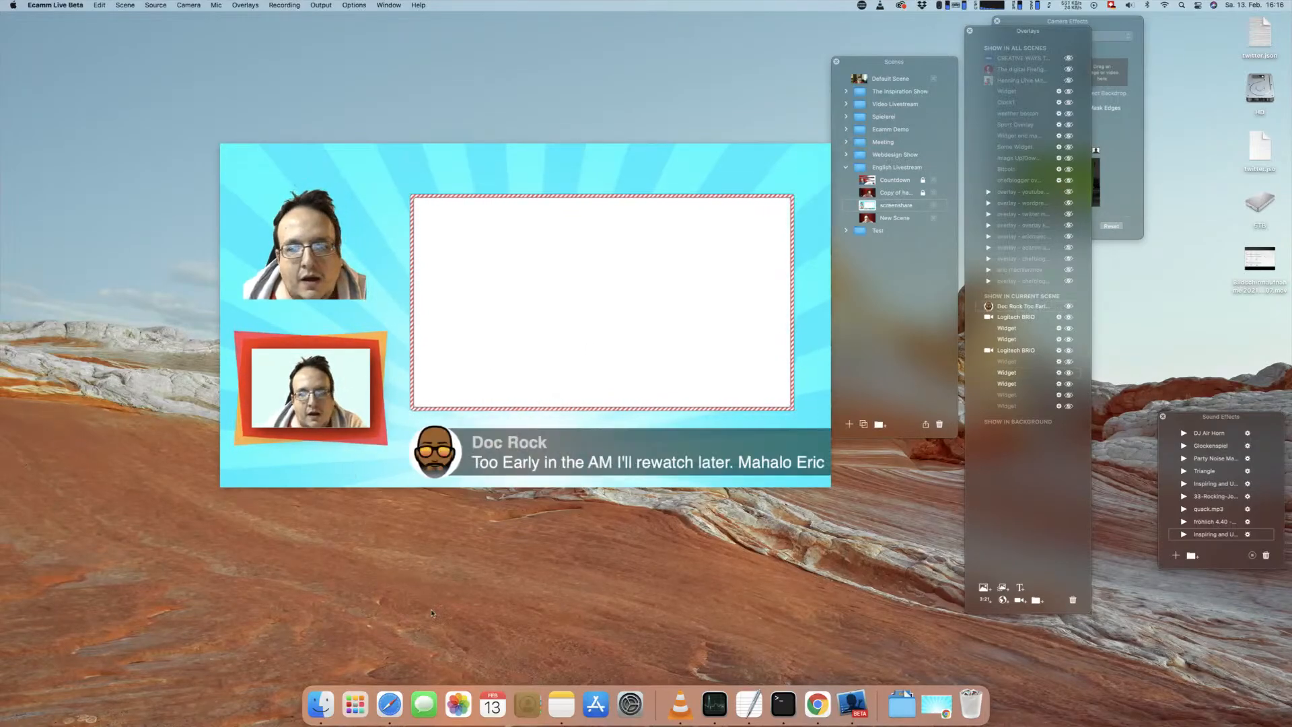
pyautogui.moveTo(555, 445)
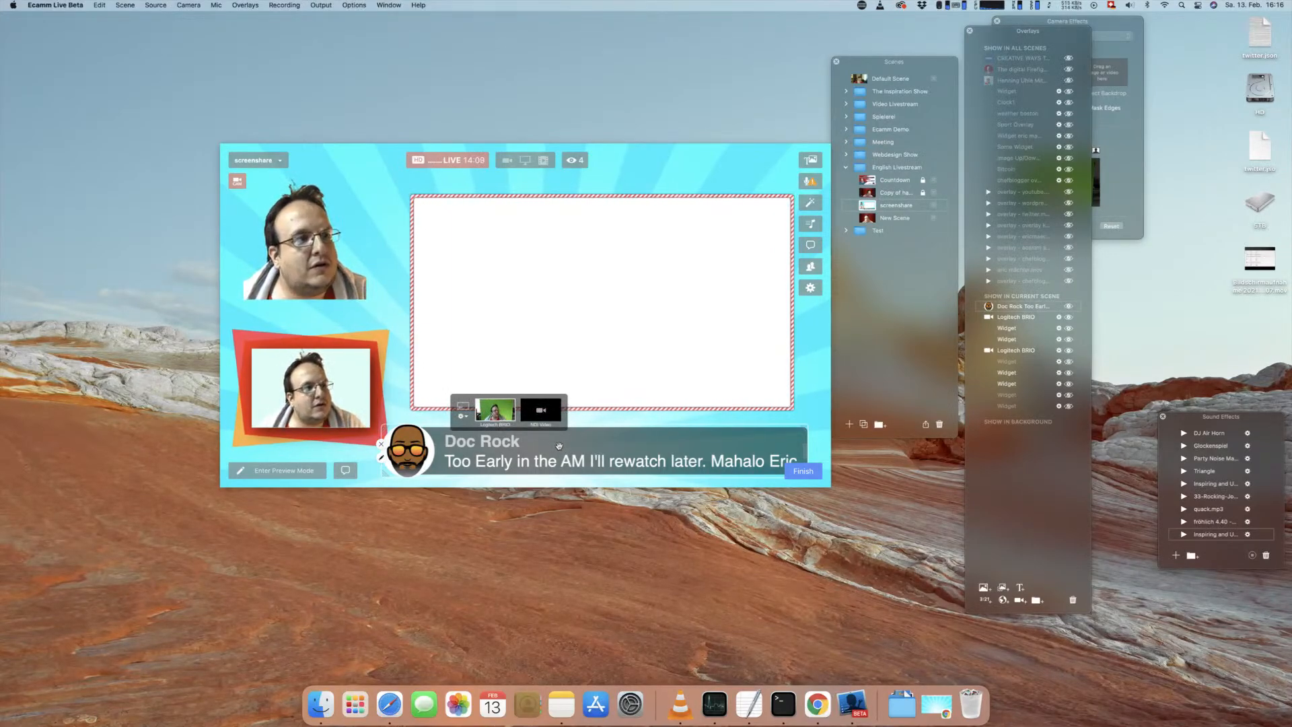
pyautogui.click(383, 446)
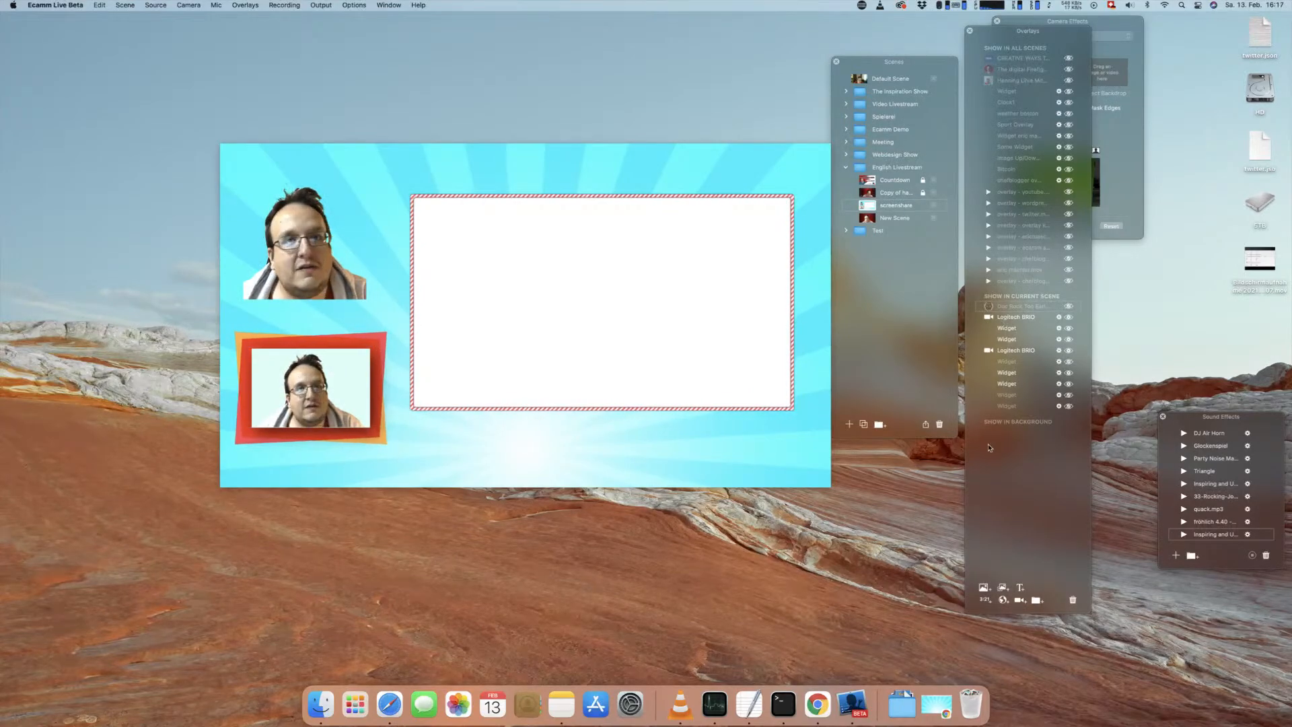
# Step: Switch to Chrome, close the surplus example pages, select the clouds page's address and return to Ecamm Live
pyautogui.click(941, 715)
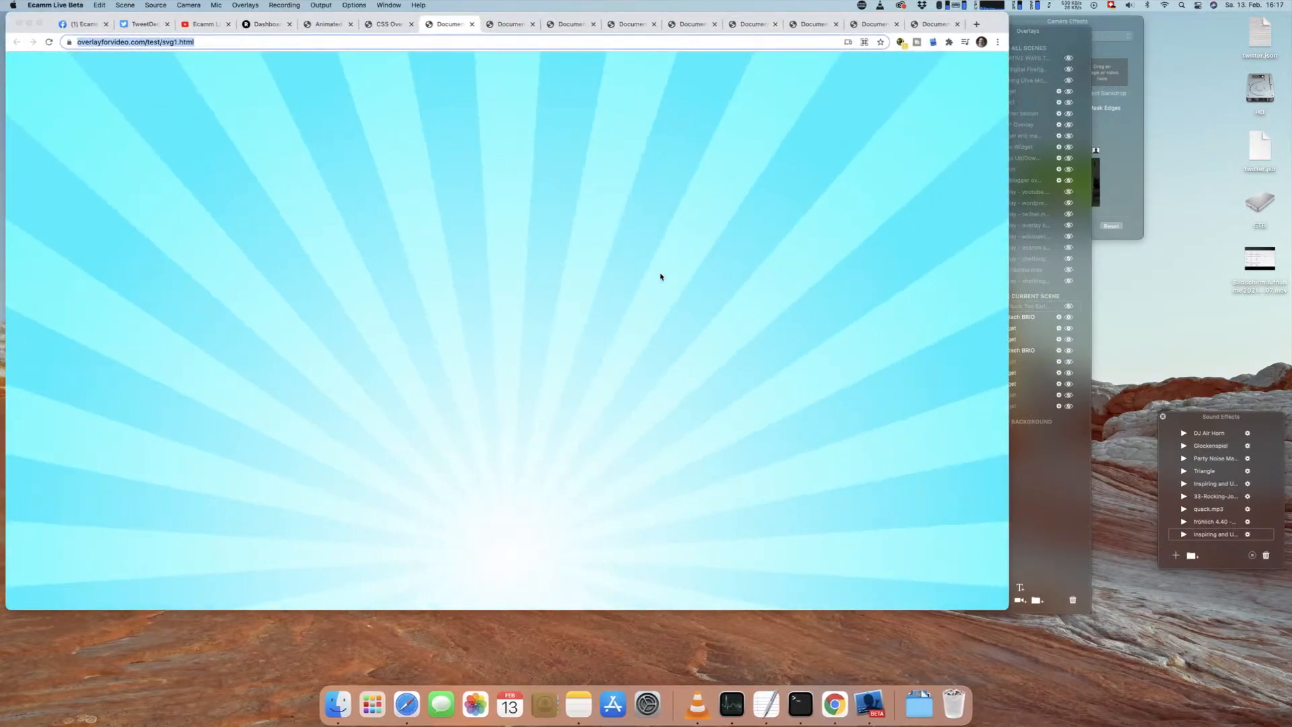
pyautogui.click(924, 25)
pyautogui.press('super+w')
pyautogui.press('super+w')
pyautogui.press('super+w')
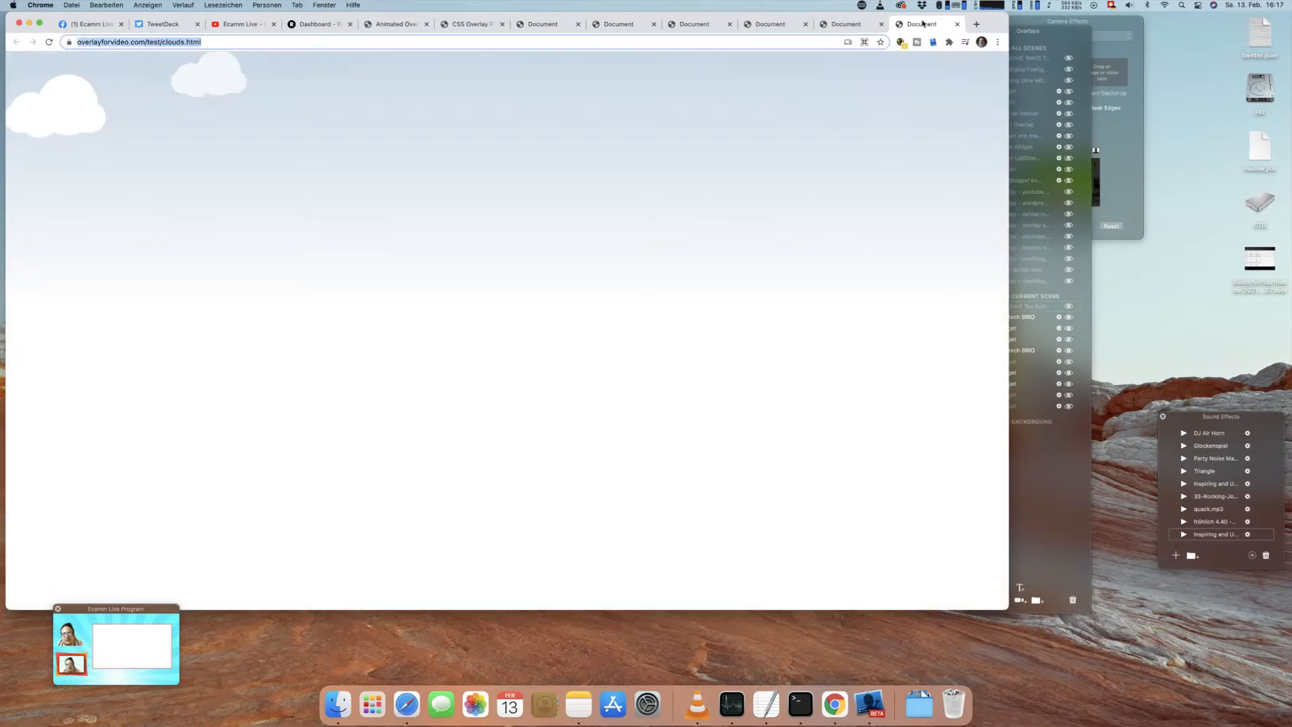
pyautogui.click(228, 41)
pyautogui.press('super+m')
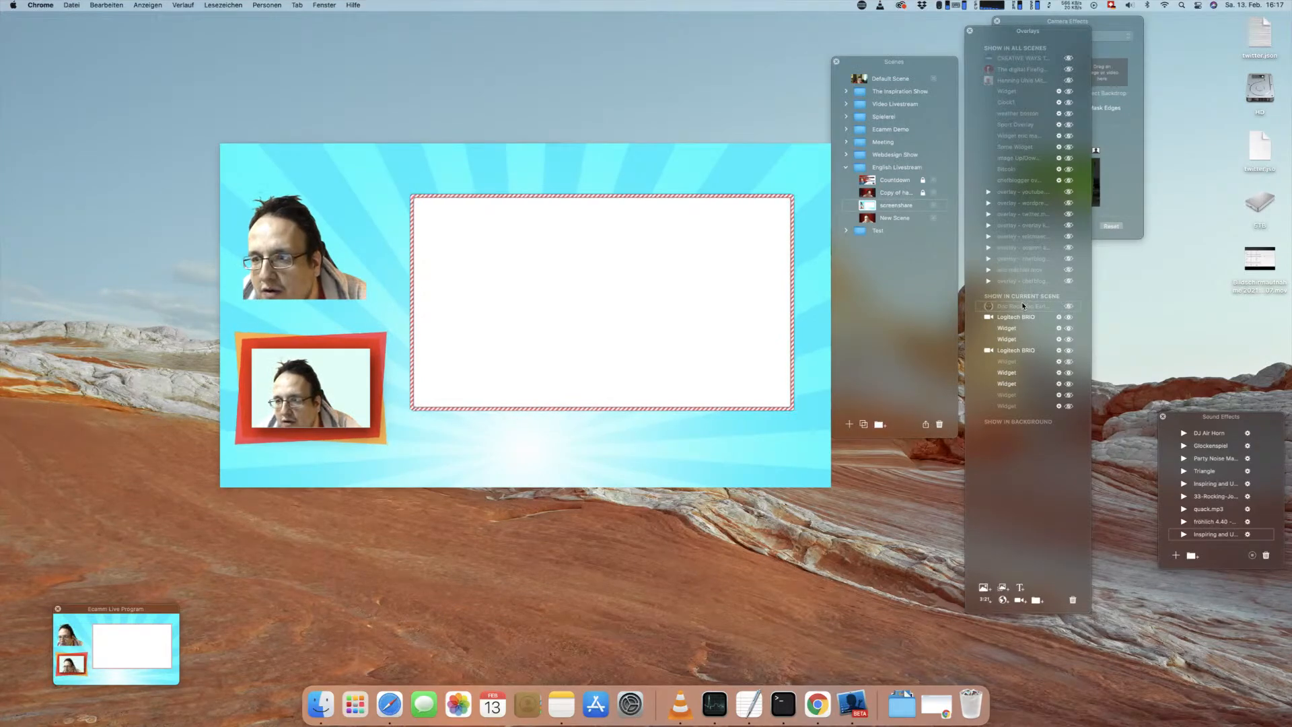
pyautogui.click(1009, 603)
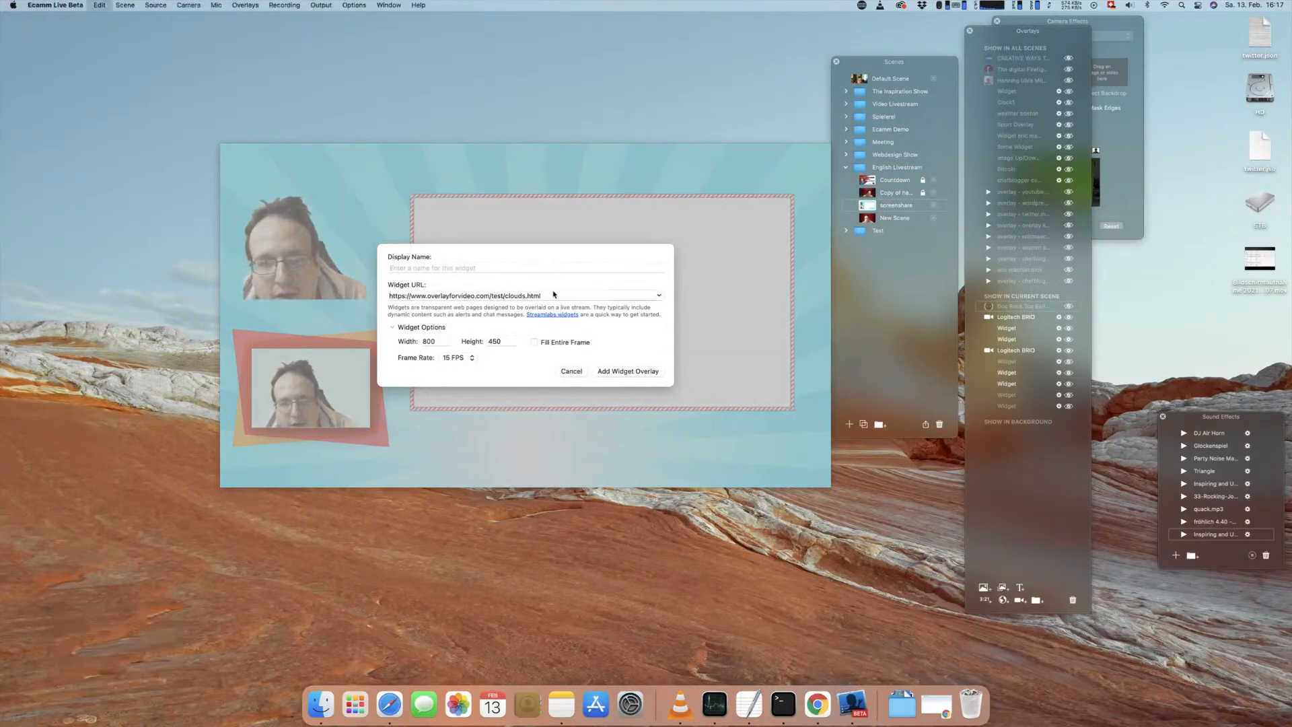
pyautogui.click(600, 371)
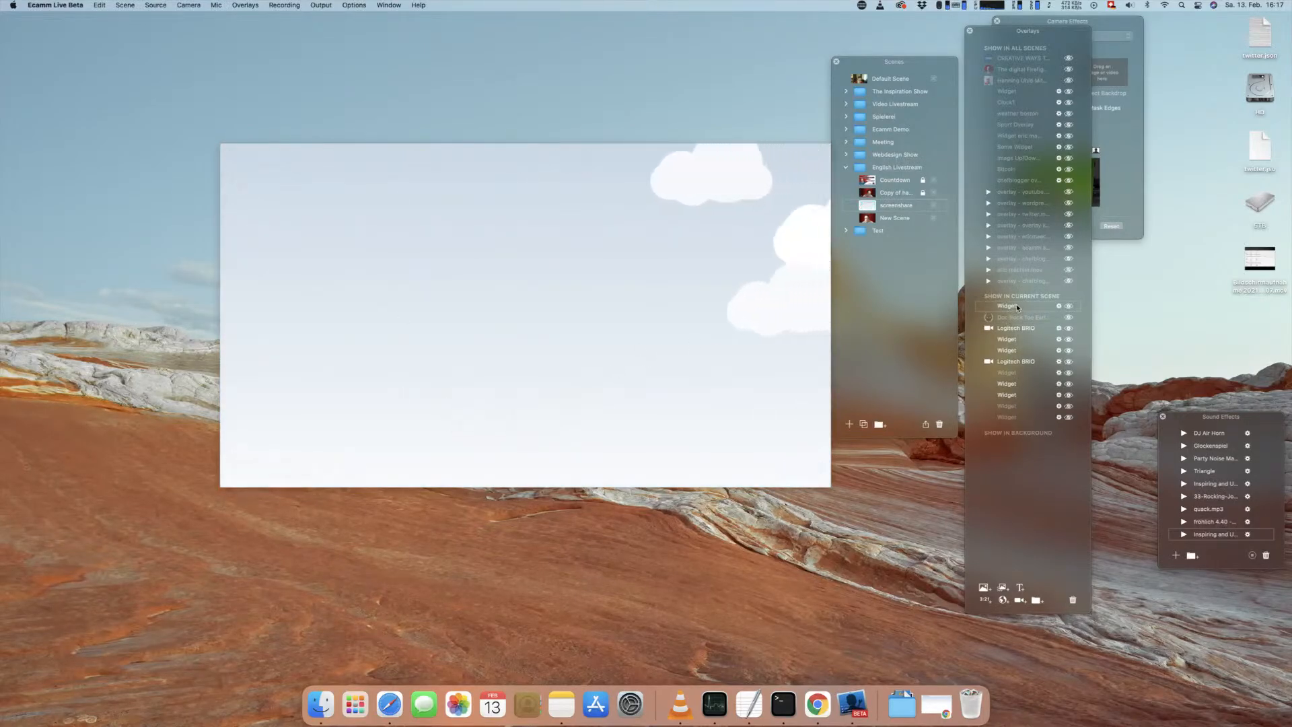
pyautogui.moveTo(1016, 307); pyautogui.dragTo(1018, 370)
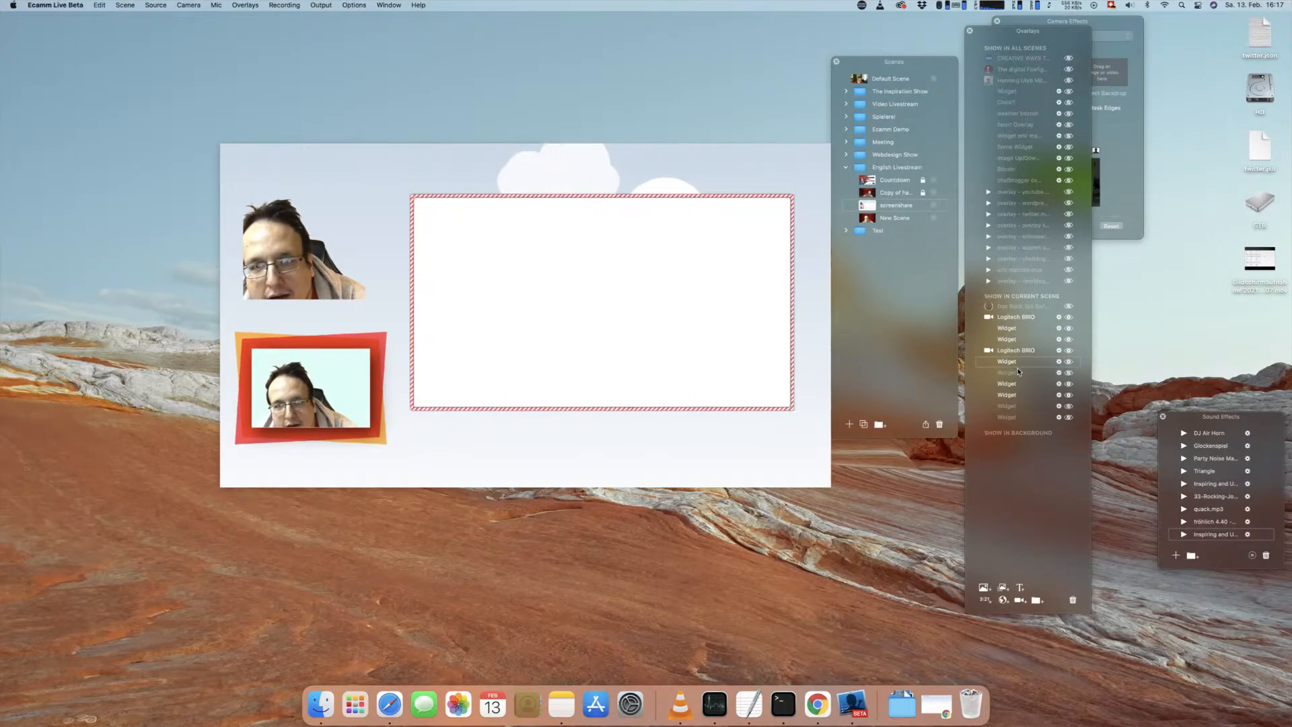
# Step: Move the viewer's comment overlay from the lower edge of the scene up to the middle
pyautogui.moveTo(773, 323)
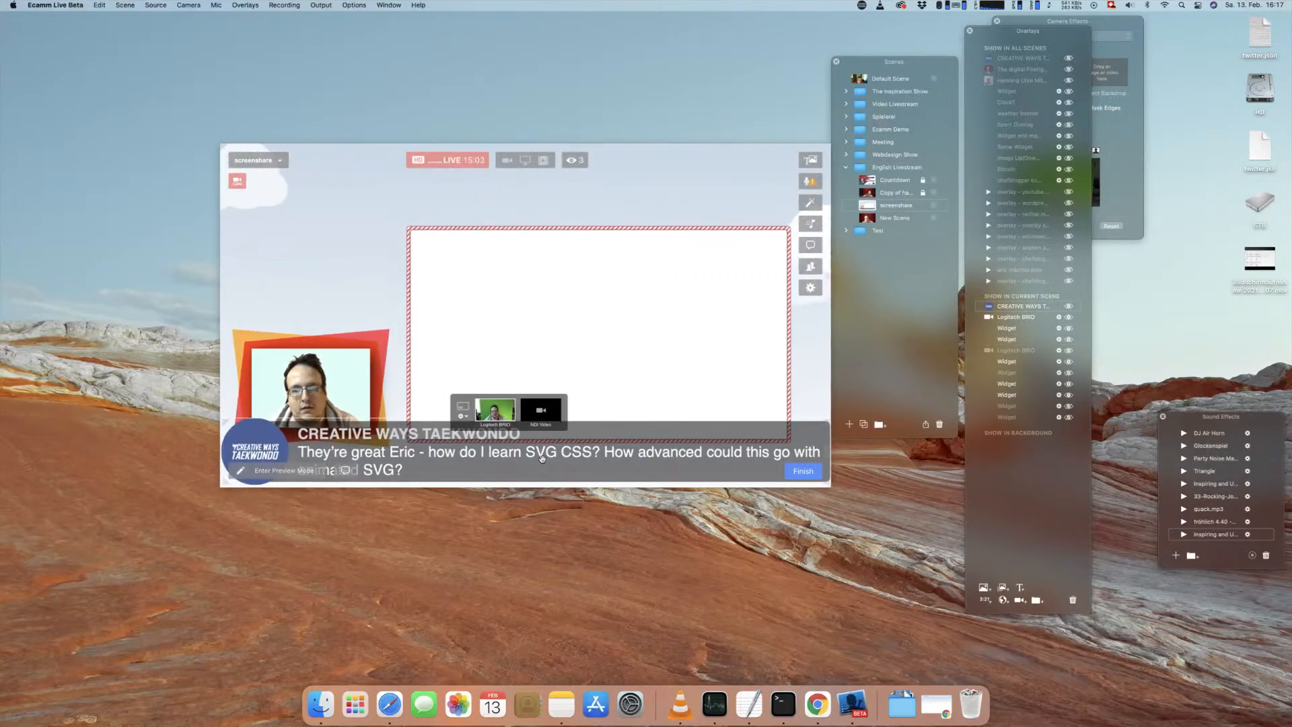
pyautogui.moveTo(535, 463); pyautogui.dragTo(542, 270)
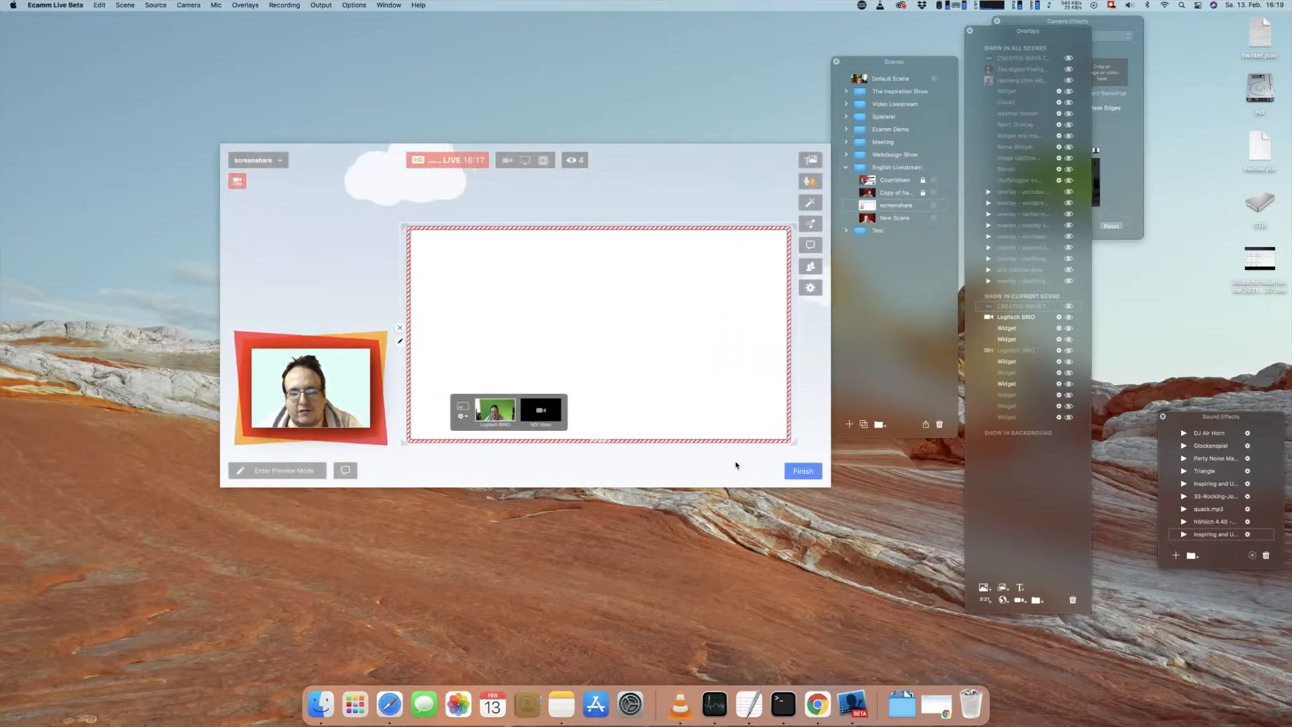
# Step: Switch to Chrome, view the Dashed Border example from the playground list and close it
pyautogui.click(937, 704)
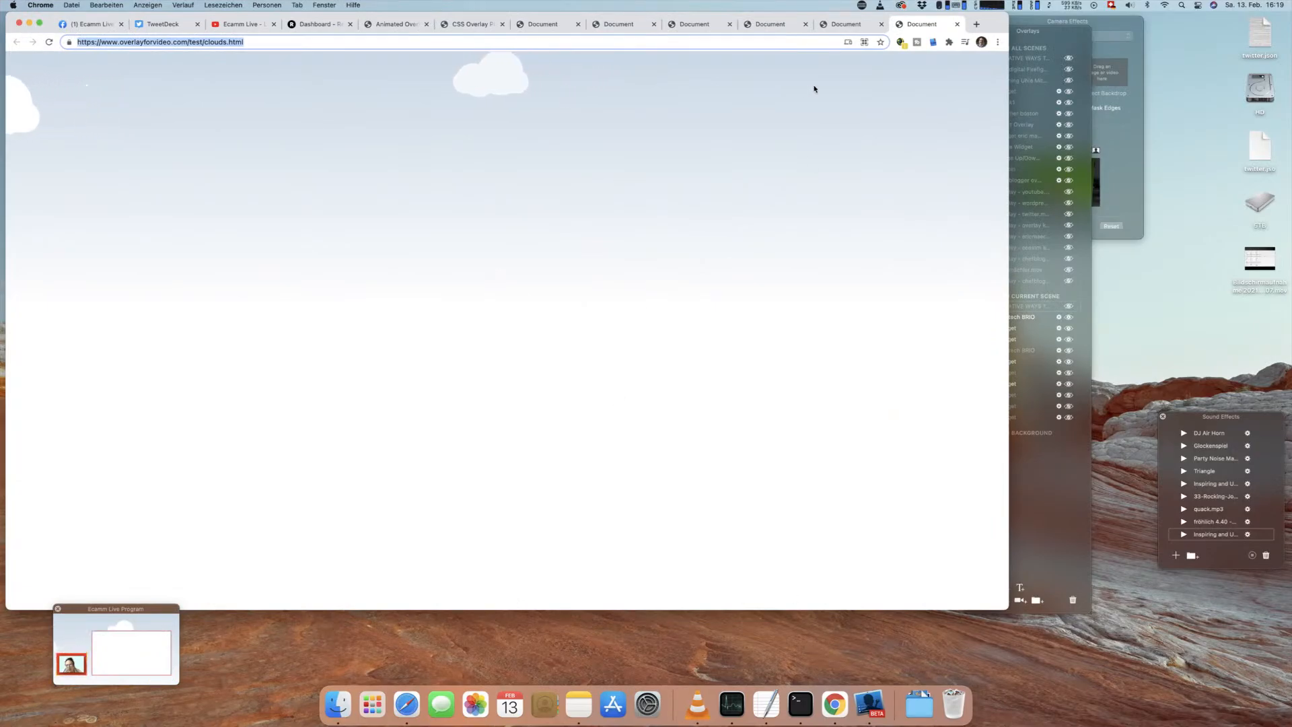
pyautogui.click(473, 25)
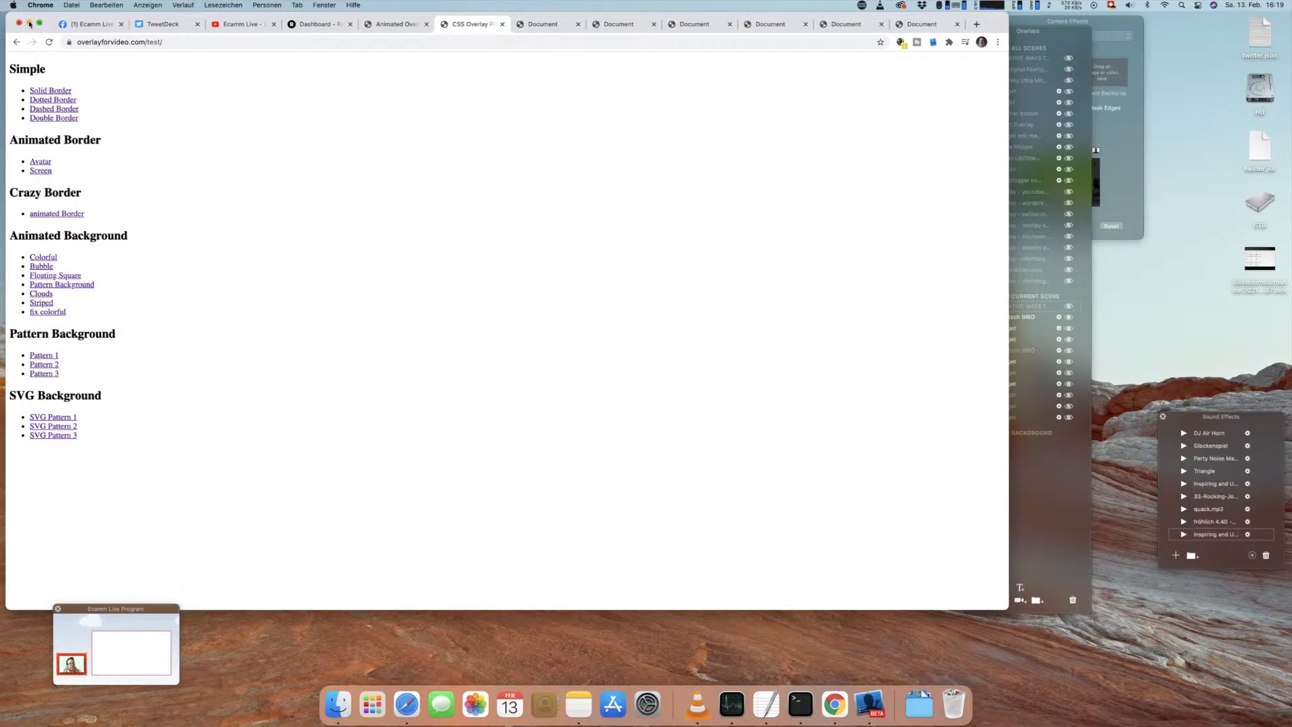
pyautogui.click(64, 110)
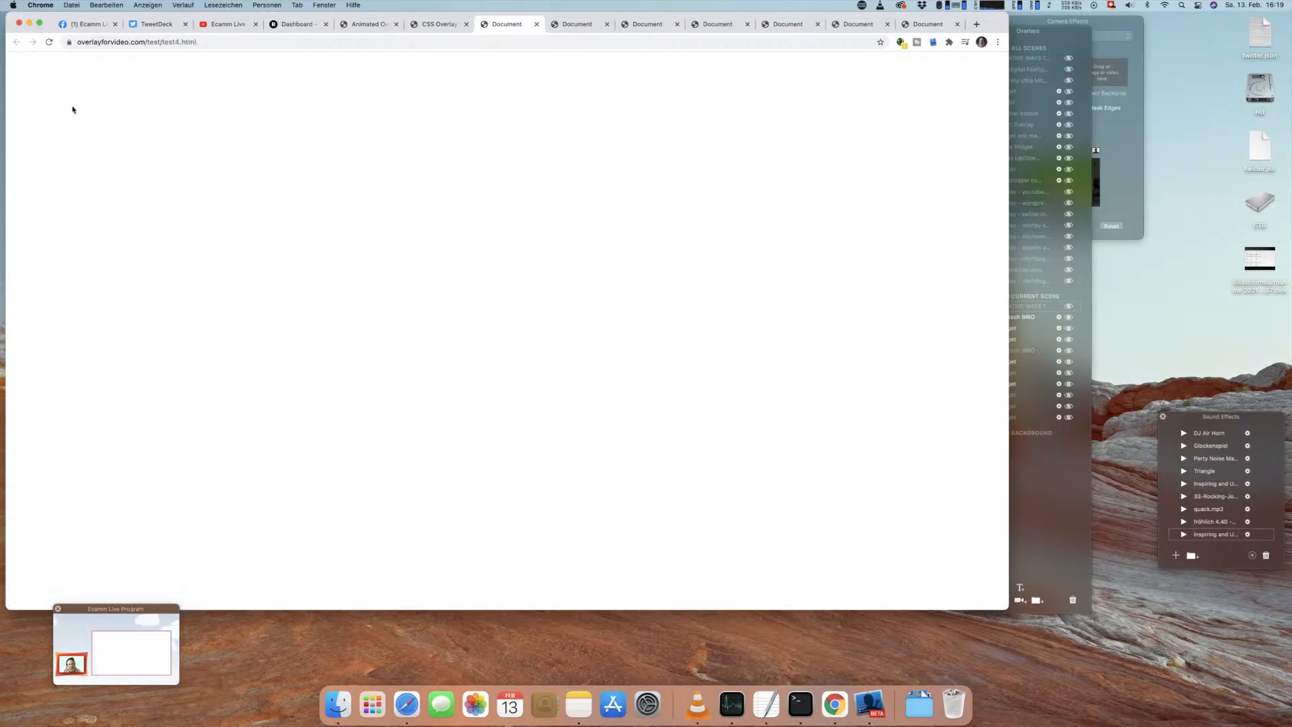
pyautogui.click(536, 25)
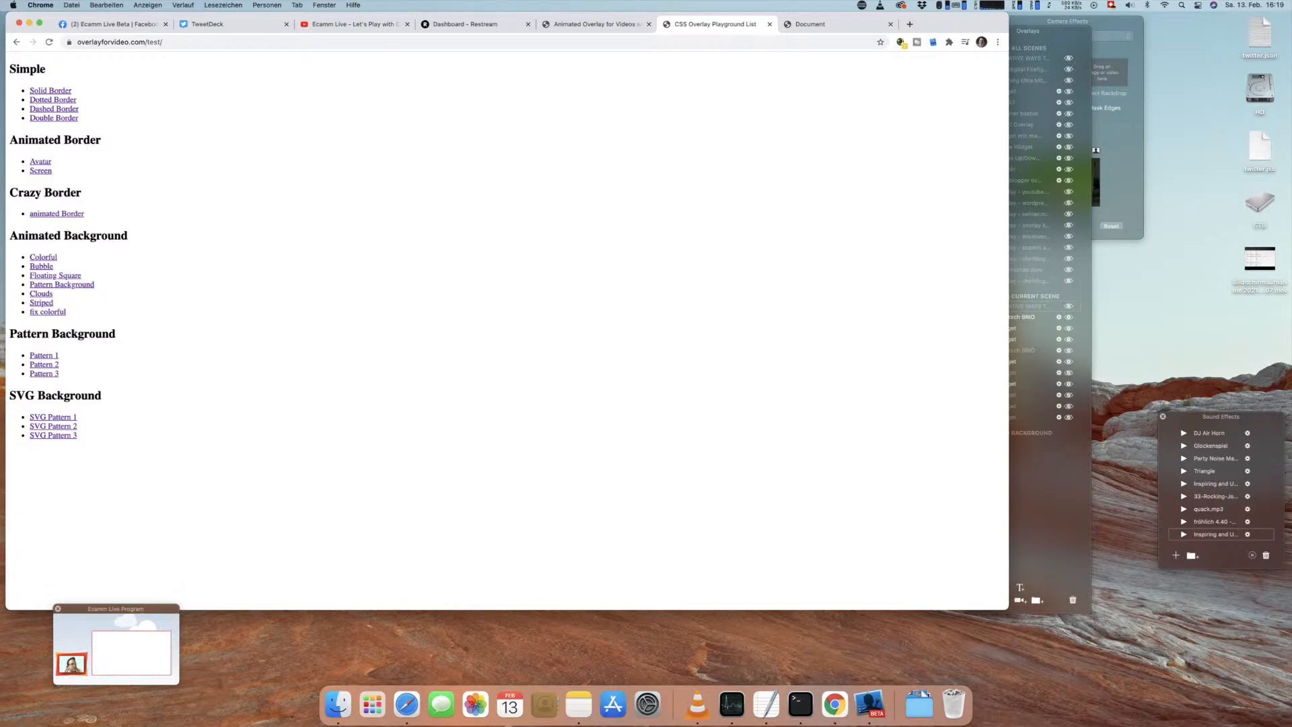
# Step: Show the viewer's question about transparent borders, shift the large striped border widget toward the camera, and hide the question
pyautogui.click(1069, 307)
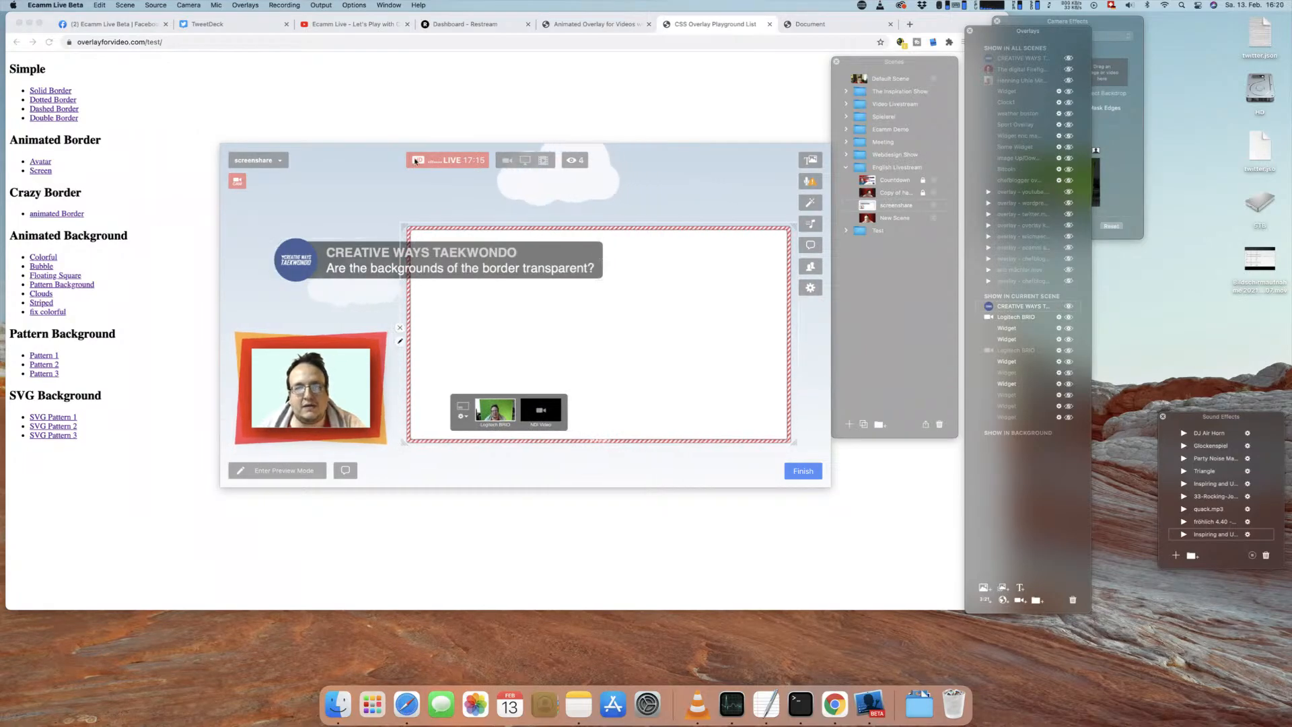
pyautogui.moveTo(546, 336); pyautogui.dragTo(522, 334)
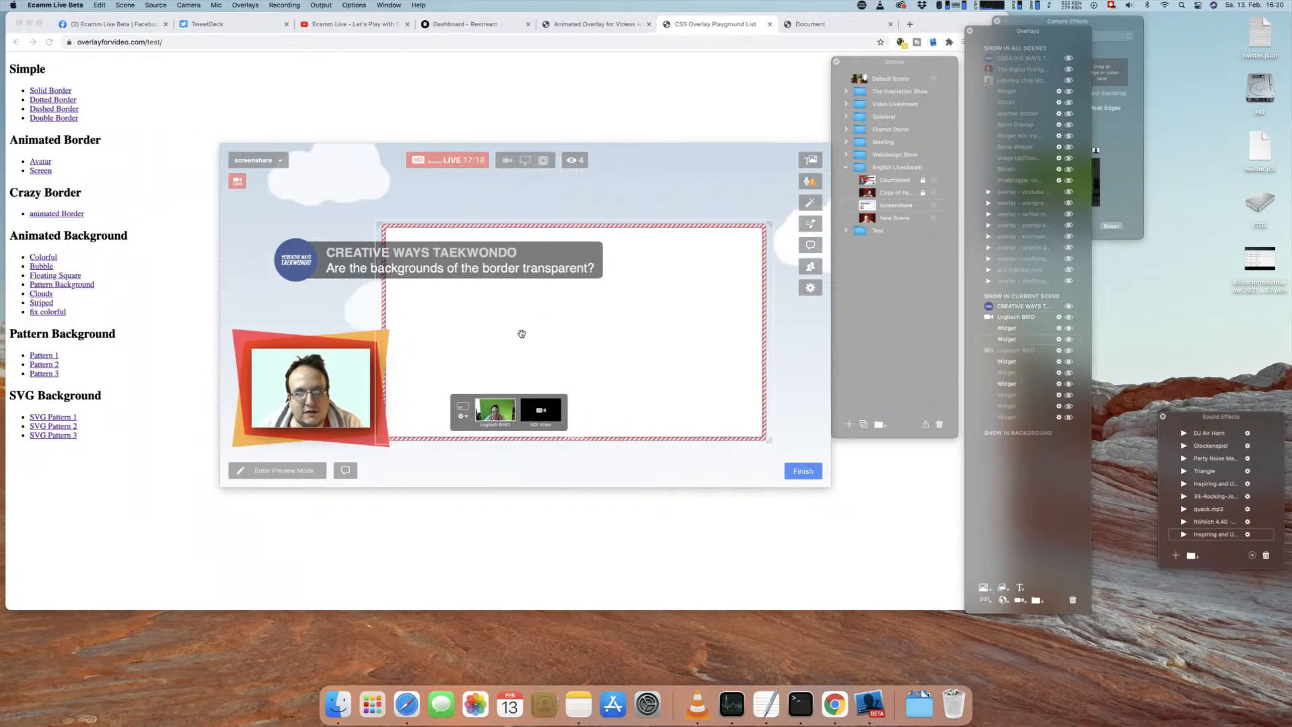
pyautogui.click(1068, 339)
pyautogui.click(1069, 339)
pyautogui.click(1069, 306)
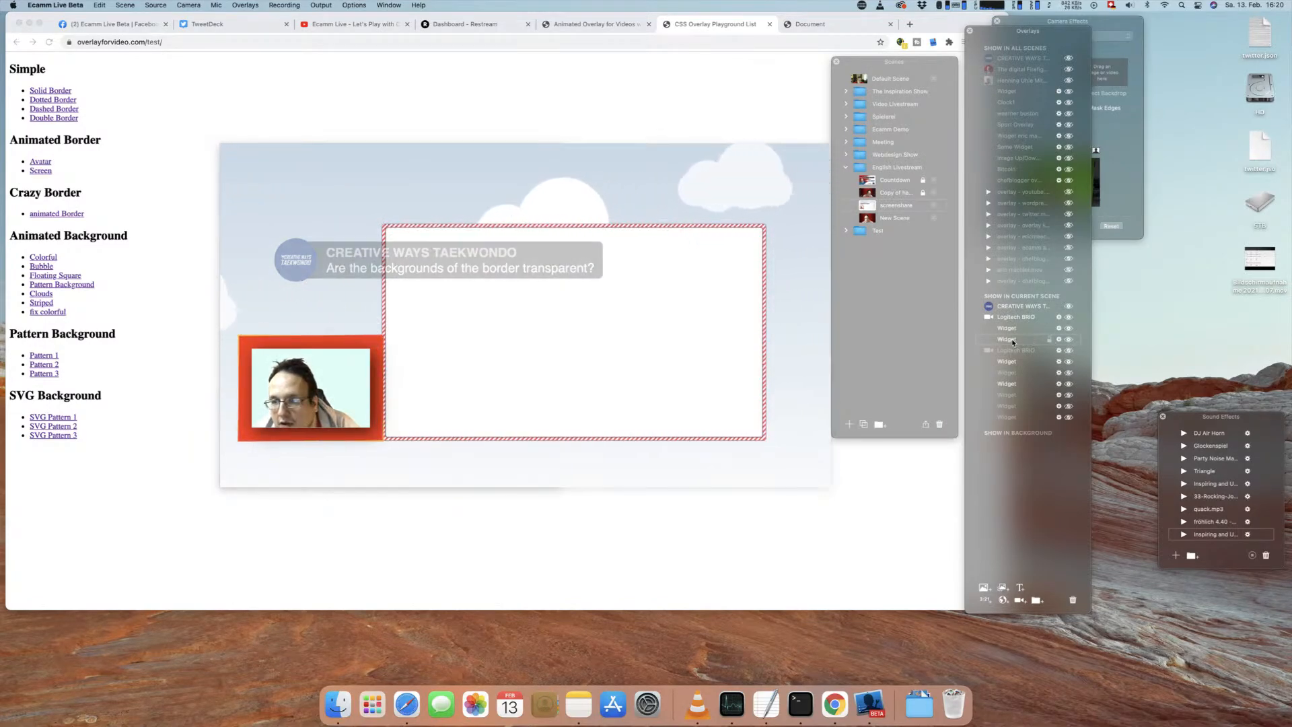
# Step: Layer the striped border widget above the Logitech BRIO, overlap it with the camera and move it back beside the camera
pyautogui.moveTo(1013, 316); pyautogui.dragTo(1013, 311)
pyautogui.moveTo(626, 325); pyautogui.dragTo(611, 329)
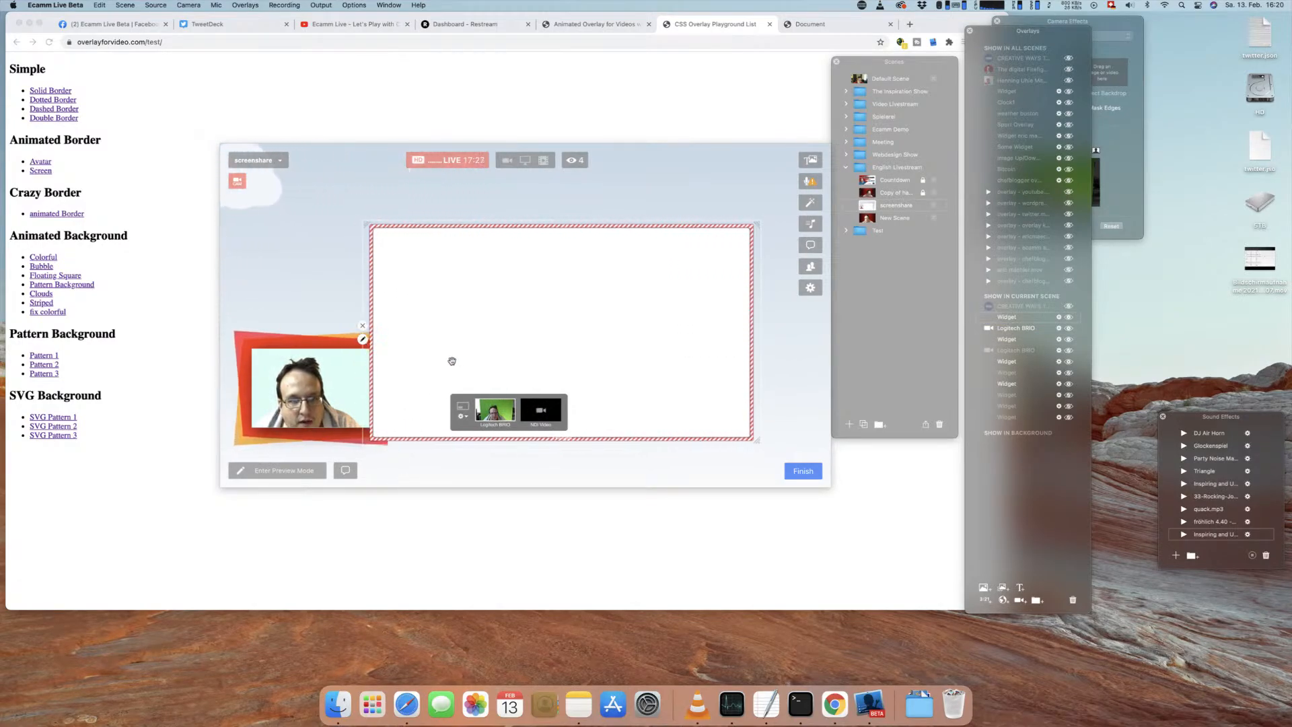
pyautogui.moveTo(451, 361); pyautogui.dragTo(514, 338)
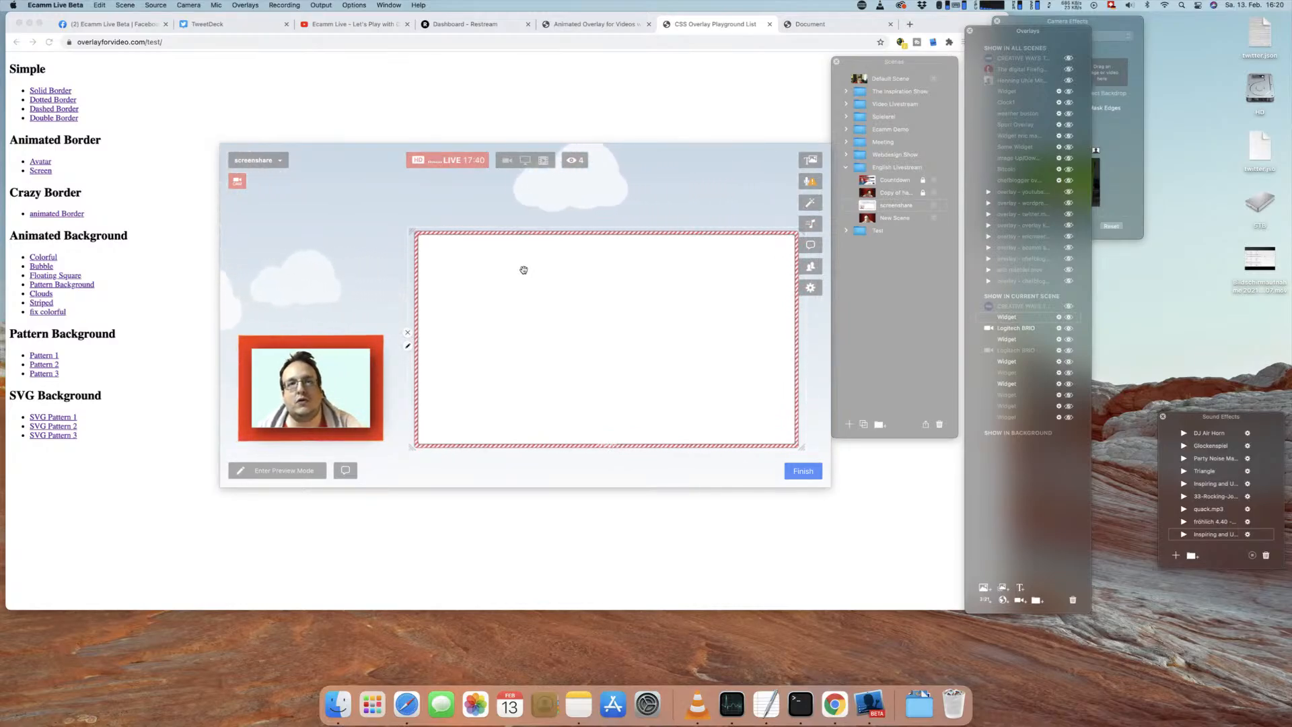
# Step: Shift the video preview window slightly and hide the viewer's question about stacking backgrounds
pyautogui.moveTo(525, 269)
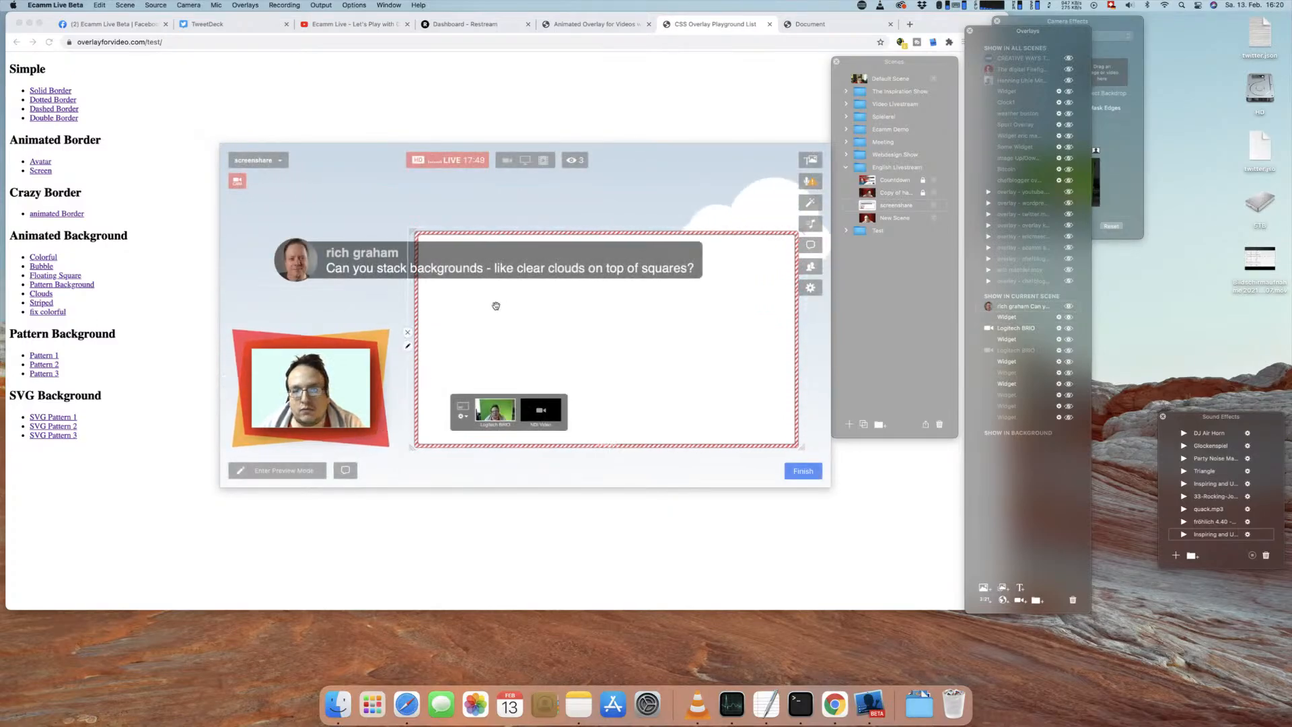
pyautogui.moveTo(395, 205); pyautogui.dragTo(402, 199)
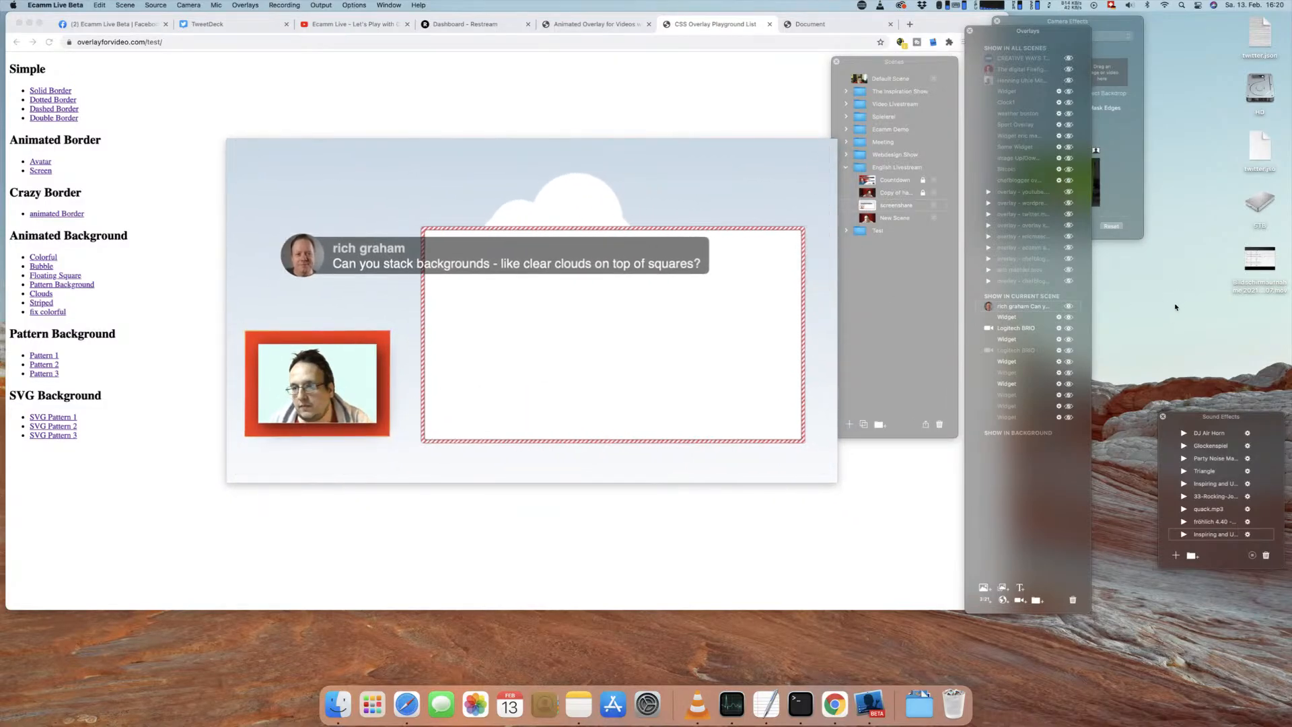
pyautogui.click(1069, 306)
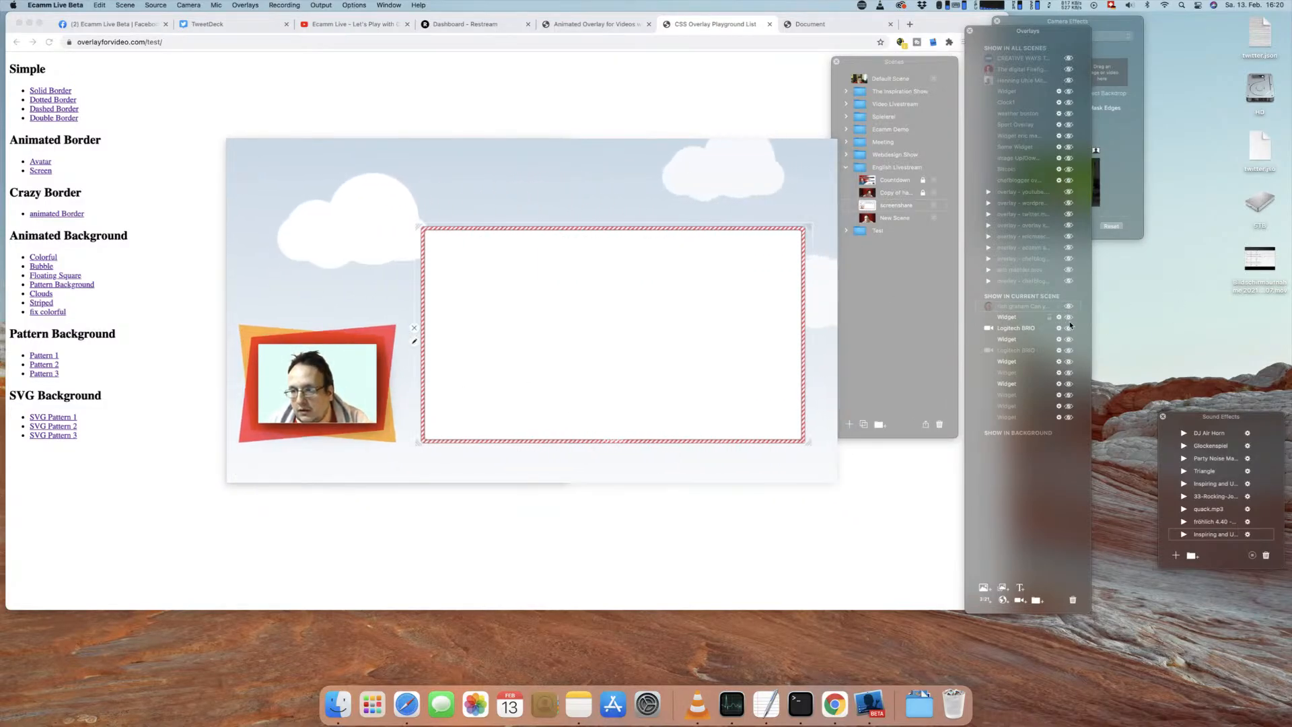
# Step: Hide the camera and widget overlays of the current scene one by one, leaving only the bubble background widget shown
pyautogui.click(1069, 317)
pyautogui.click(1069, 329)
pyautogui.click(1069, 339)
pyautogui.click(1069, 350)
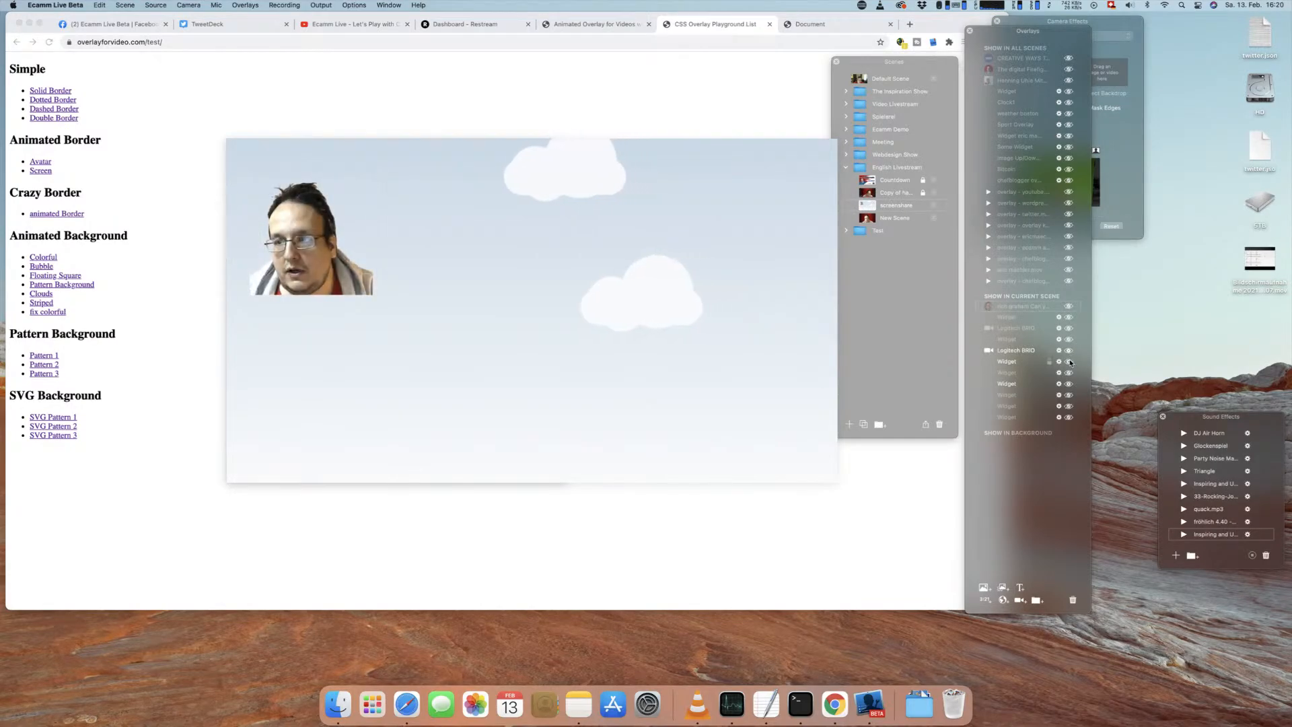
pyautogui.click(1069, 362)
pyautogui.click(1070, 351)
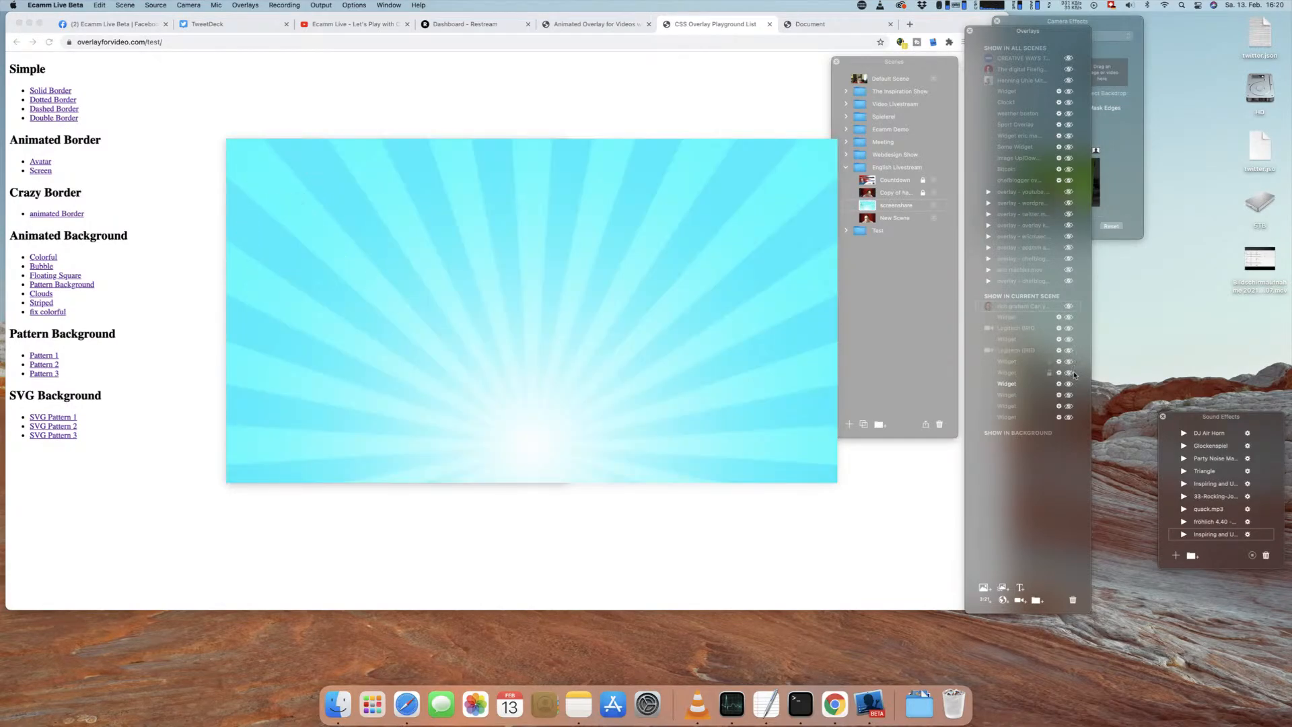
pyautogui.click(1069, 395)
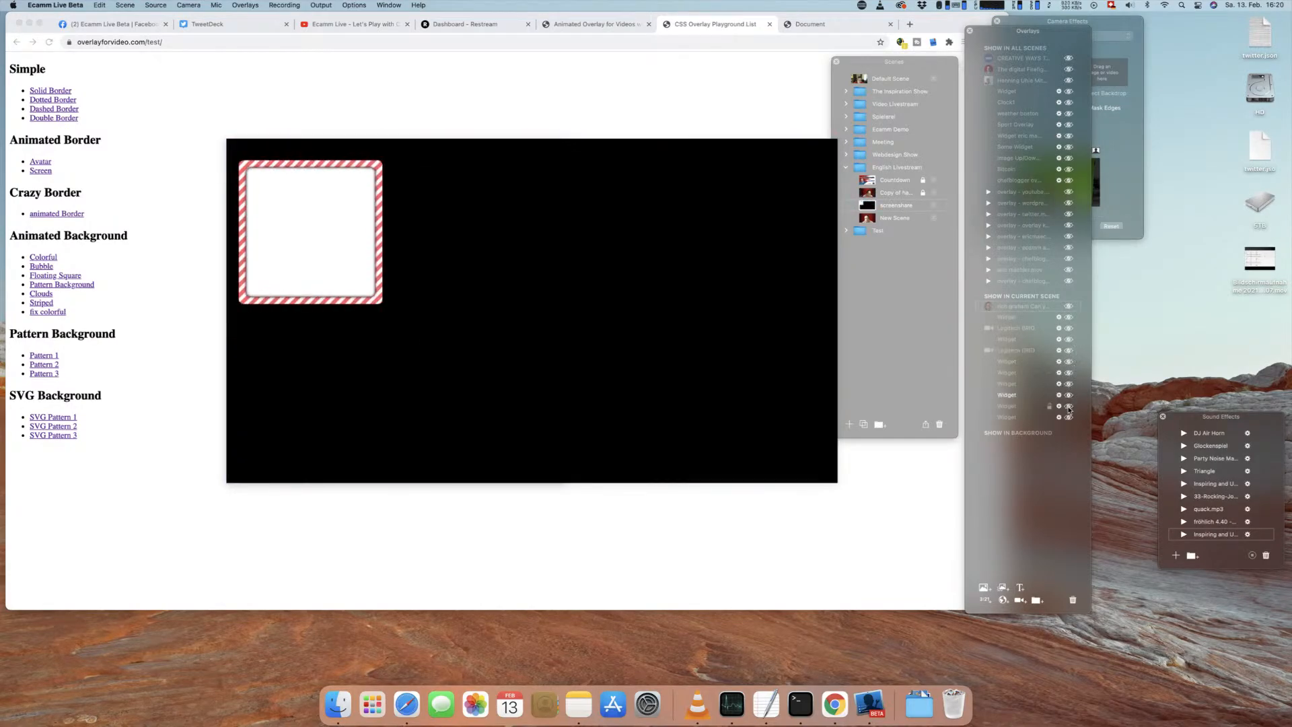
pyautogui.click(1069, 406)
pyautogui.click(1070, 417)
pyautogui.click(1070, 406)
pyautogui.click(1069, 395)
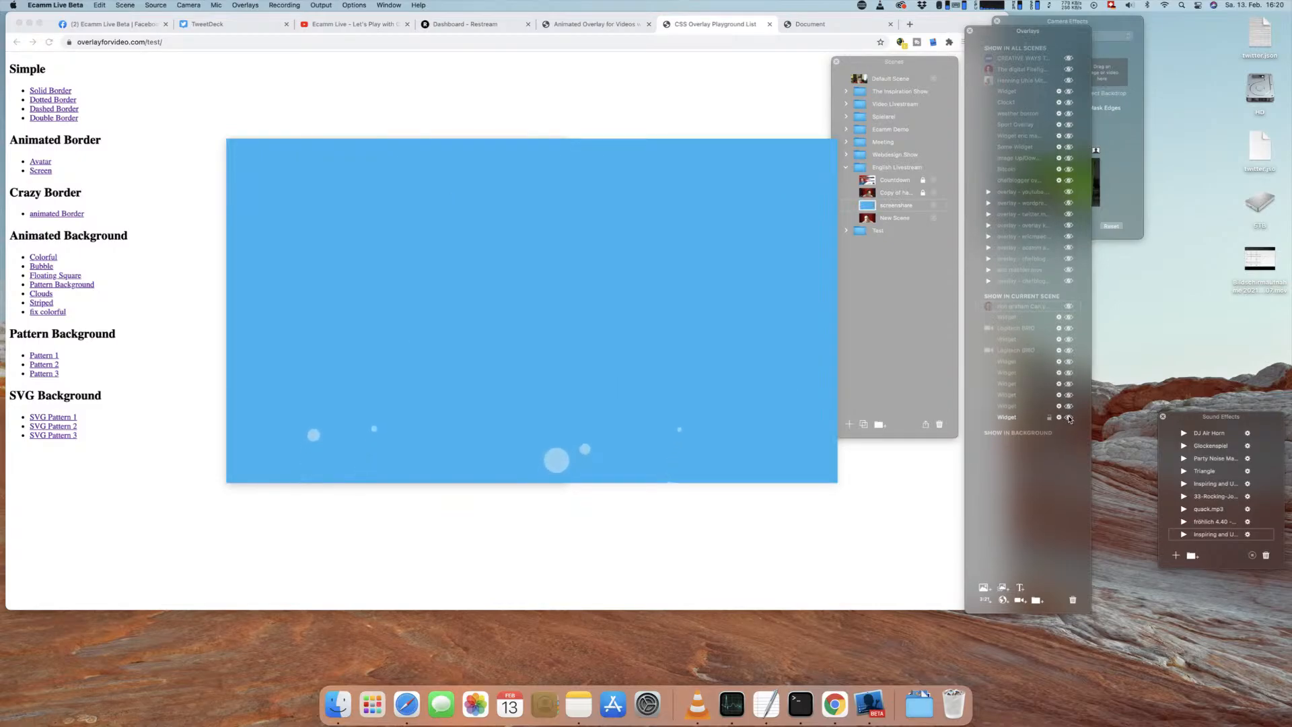
# Step: Minimize the browser window with the clouds page and move the viewer's question about SVG opacity higher in the video
pyautogui.click(811, 25)
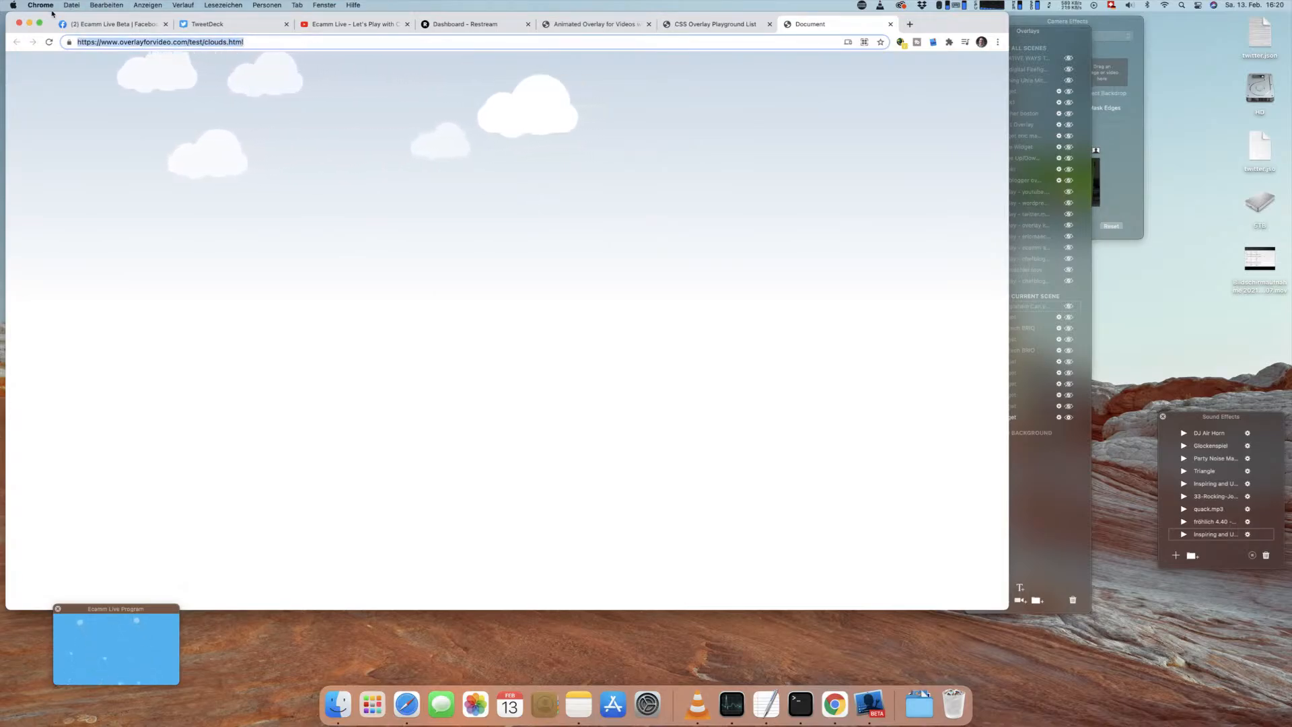
pyautogui.click(28, 24)
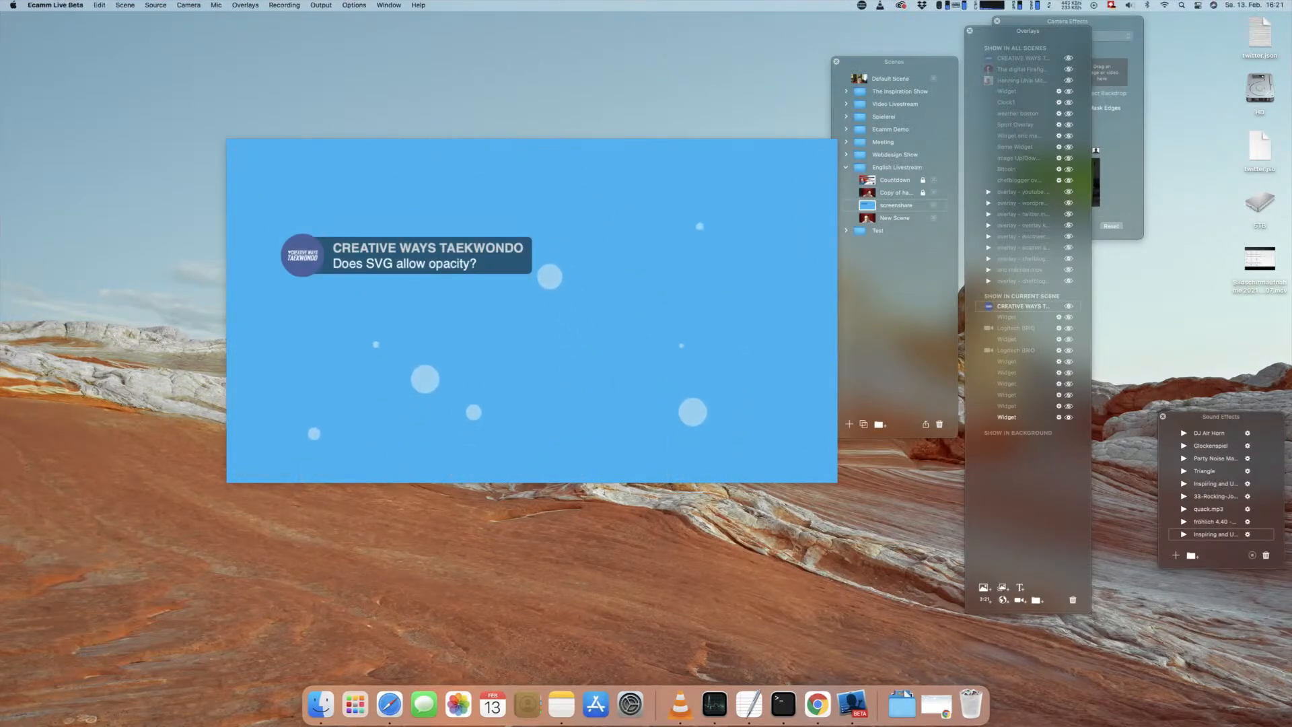
pyautogui.moveTo(408, 246); pyautogui.dragTo(379, 197)
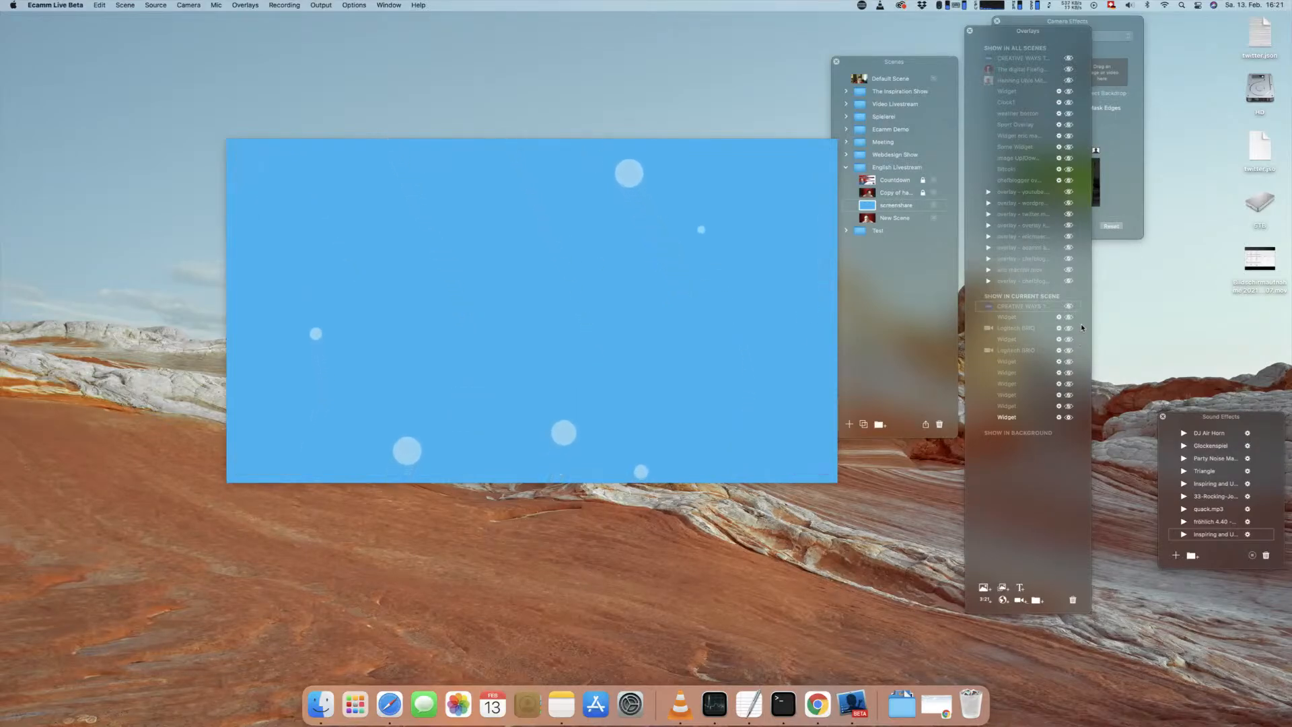
# Step: Briefly show the viewer's question and both Logitech BRIO overlays of the current scene to identify them
pyautogui.click(1069, 308)
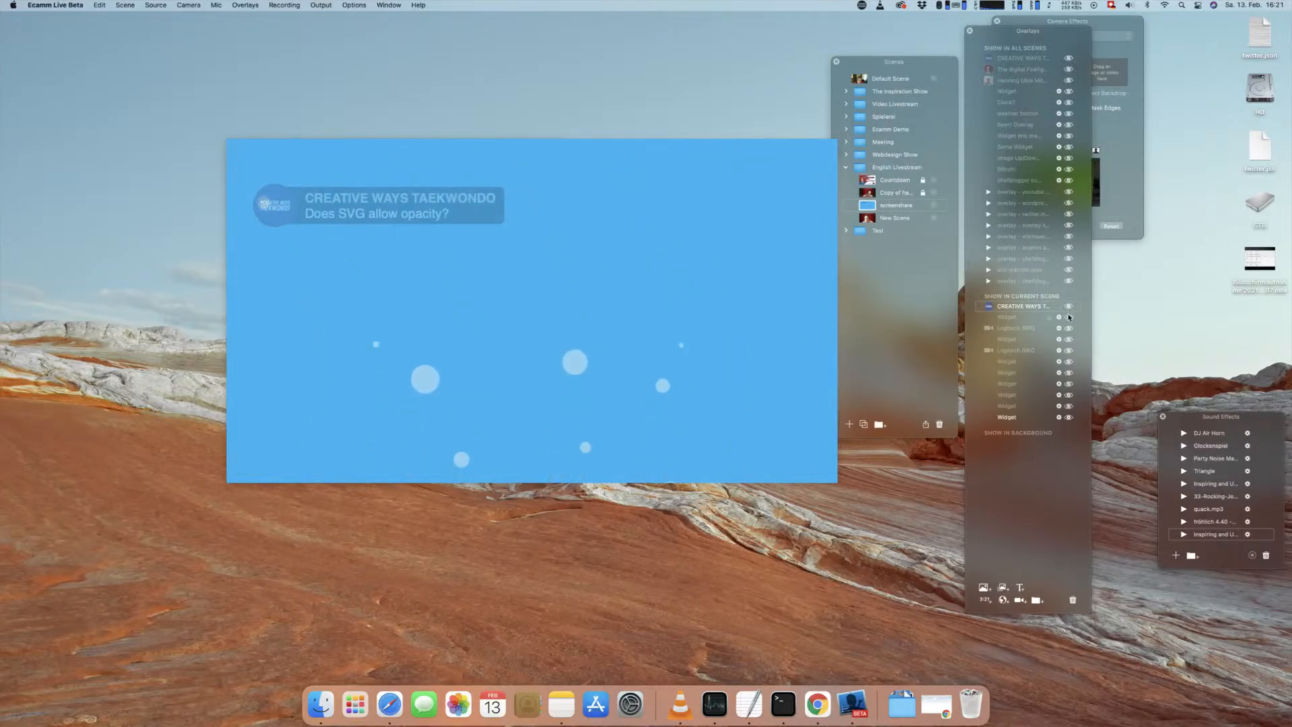
pyautogui.click(1069, 328)
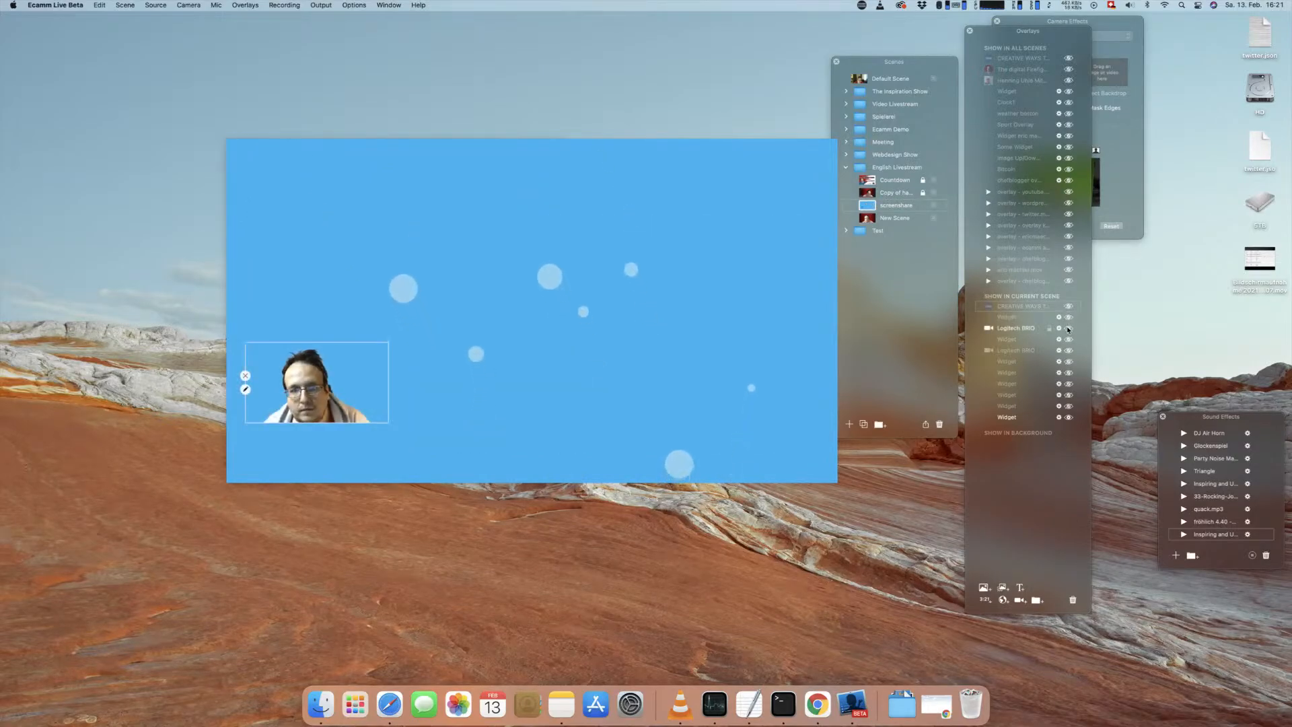
pyautogui.click(1069, 327)
pyautogui.click(1069, 350)
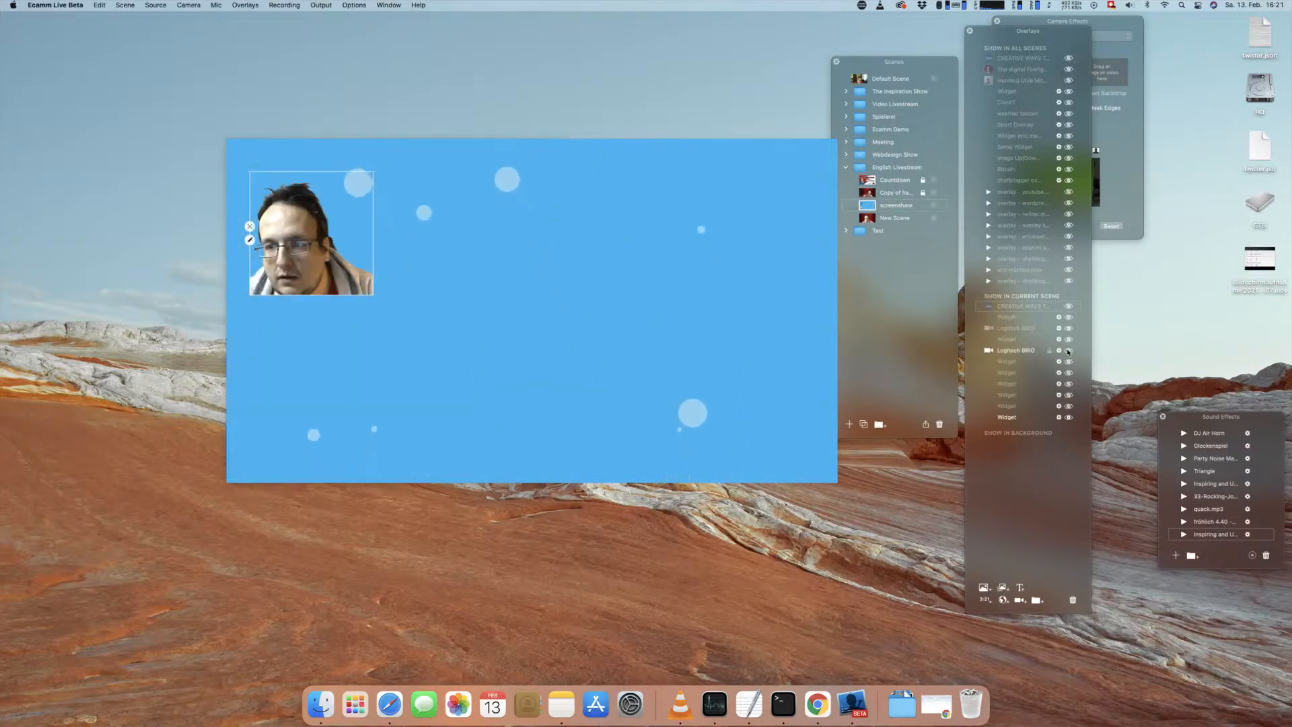
# Step: Show the clouds.html background widget in the current scene and rename it cloud
pyautogui.click(1028, 364)
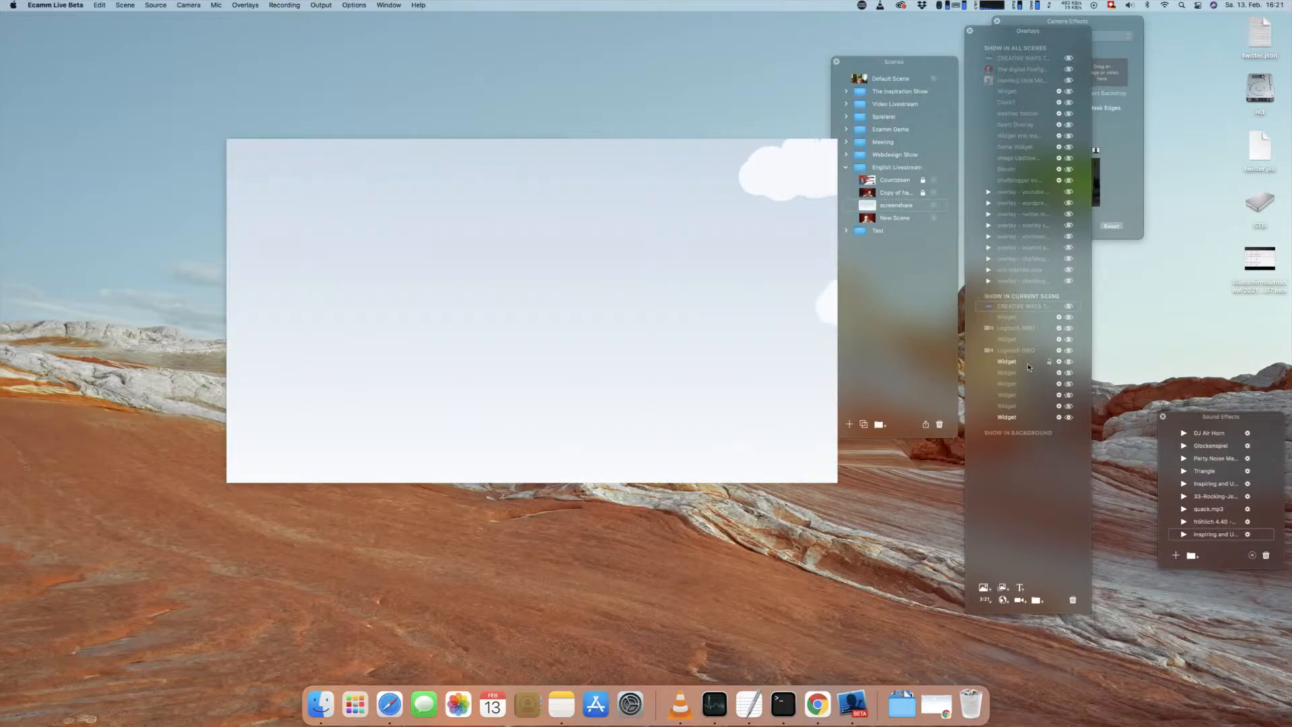
pyautogui.doubleClick(1028, 364)
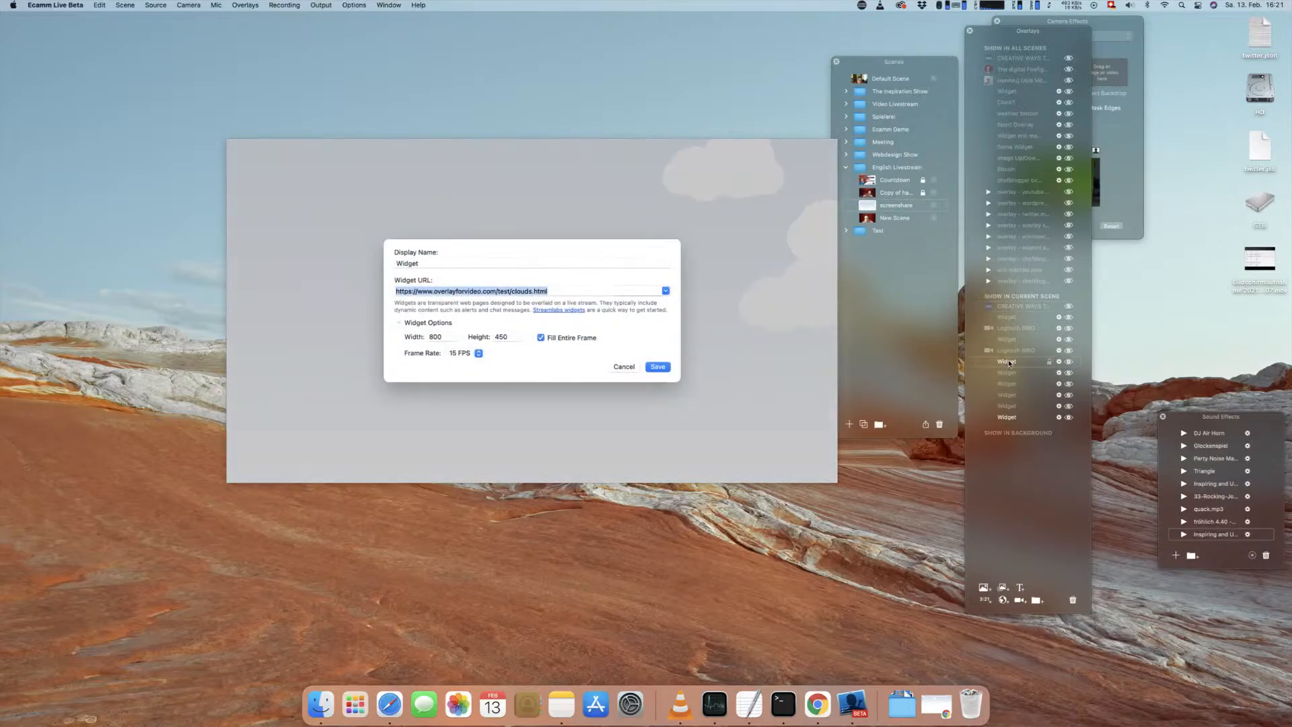
pyautogui.doubleClick(435, 264)
pyautogui.write('cloud')
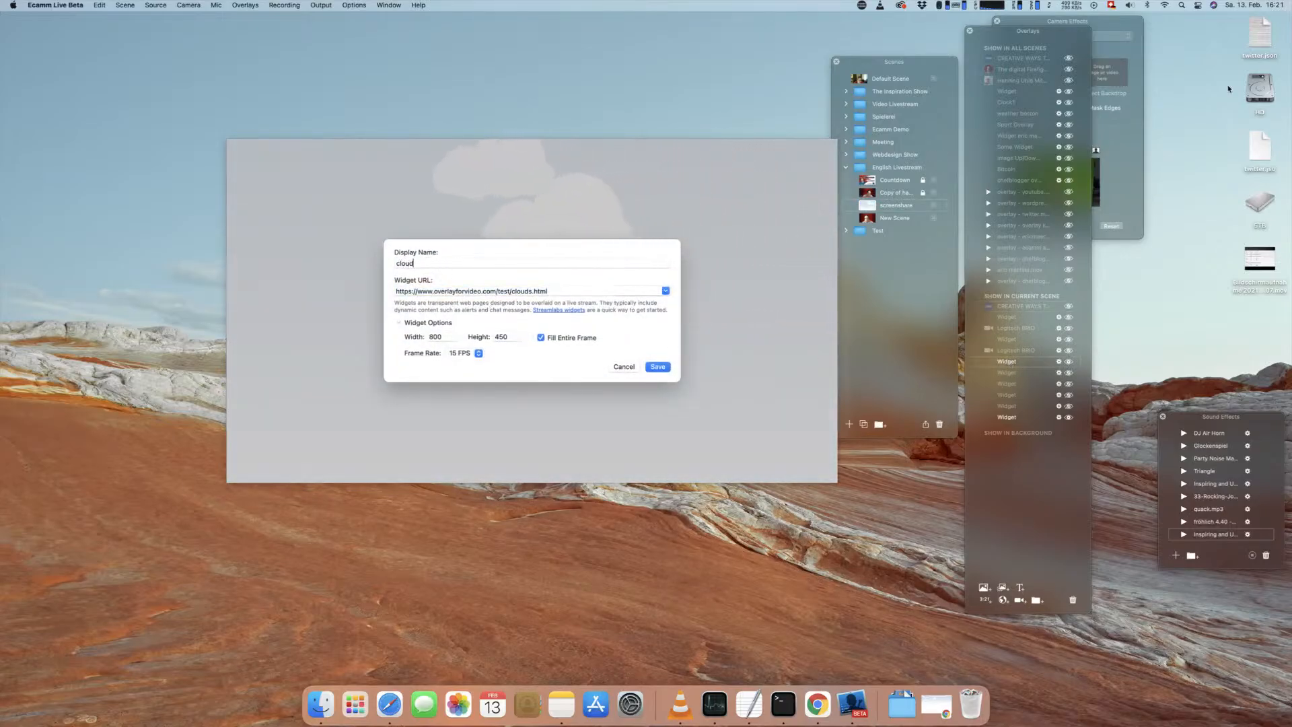
pyautogui.press('Return')
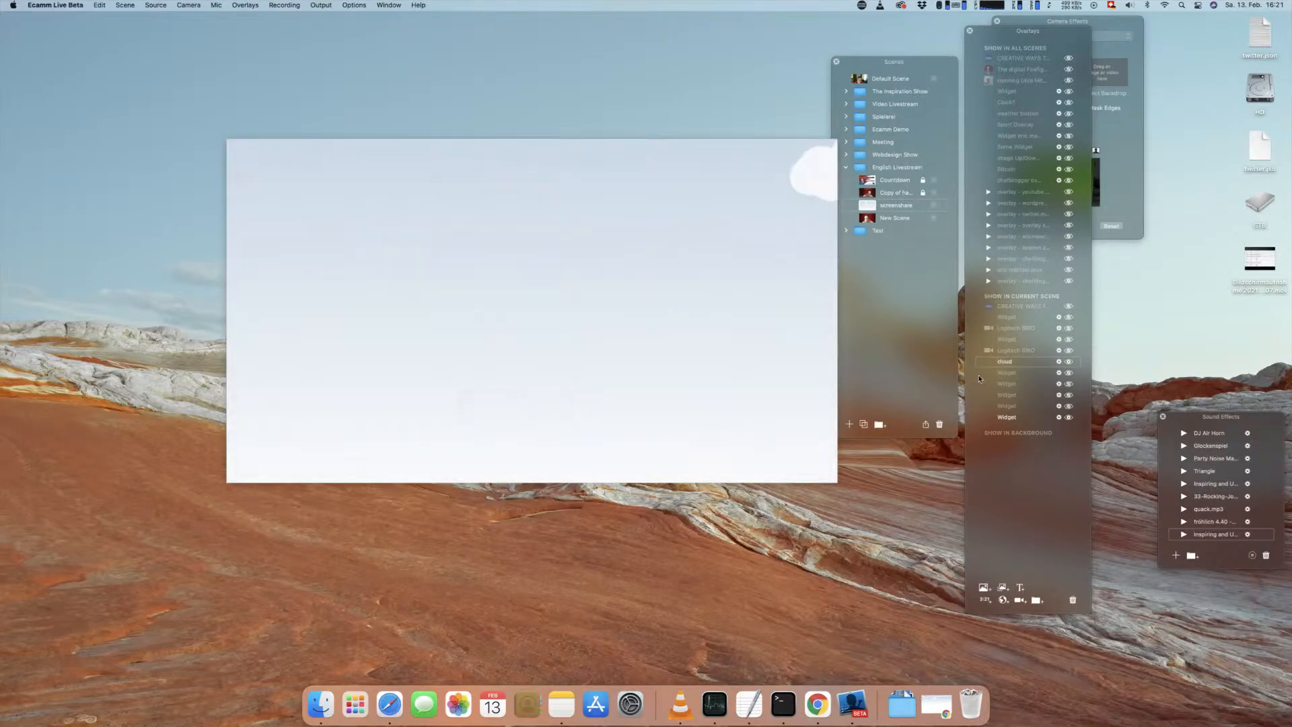
# Step: Check the border widgets and camera overlays listed above the cloud widget by toggling their visibility
pyautogui.click(1069, 316)
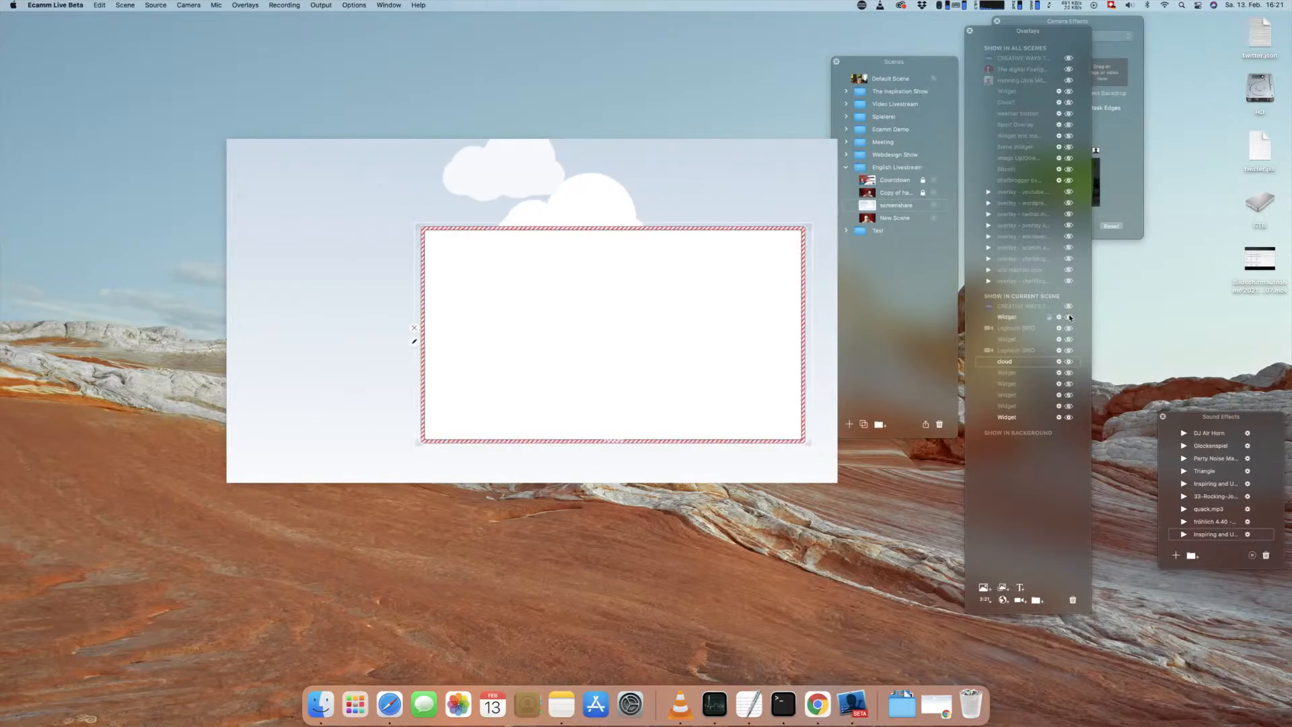
pyautogui.click(1069, 316)
pyautogui.click(1069, 324)
pyautogui.click(1068, 324)
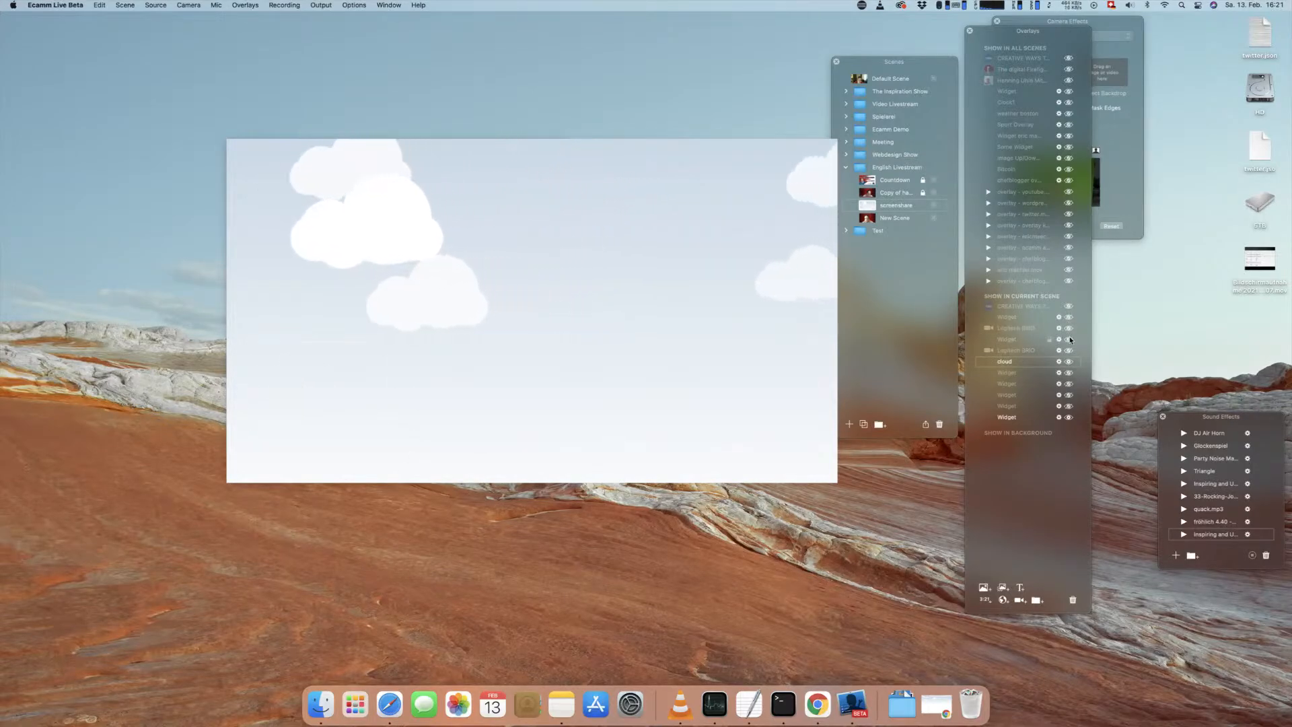
pyautogui.click(1070, 339)
pyautogui.click(1070, 339)
pyautogui.click(1069, 350)
pyautogui.click(1069, 350)
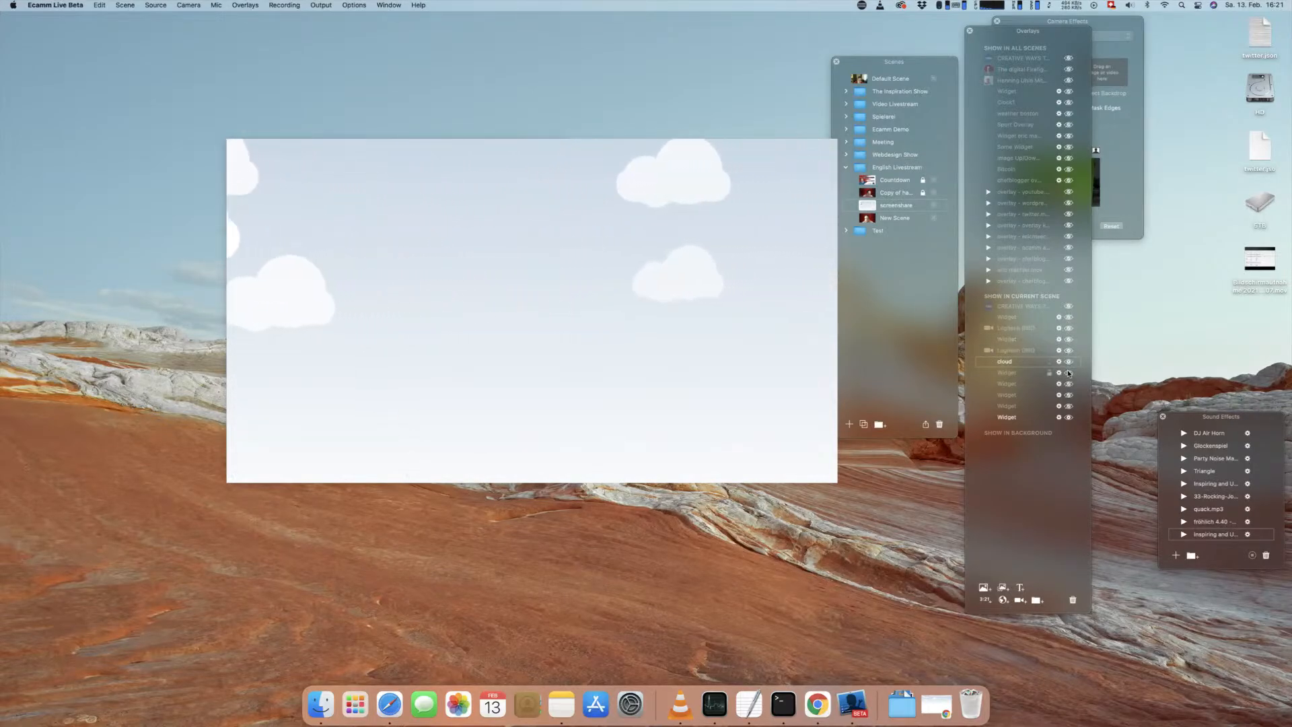
# Step: Show the fixcolor.html gradient widget in the current scene and rename it colour
pyautogui.click(1069, 372)
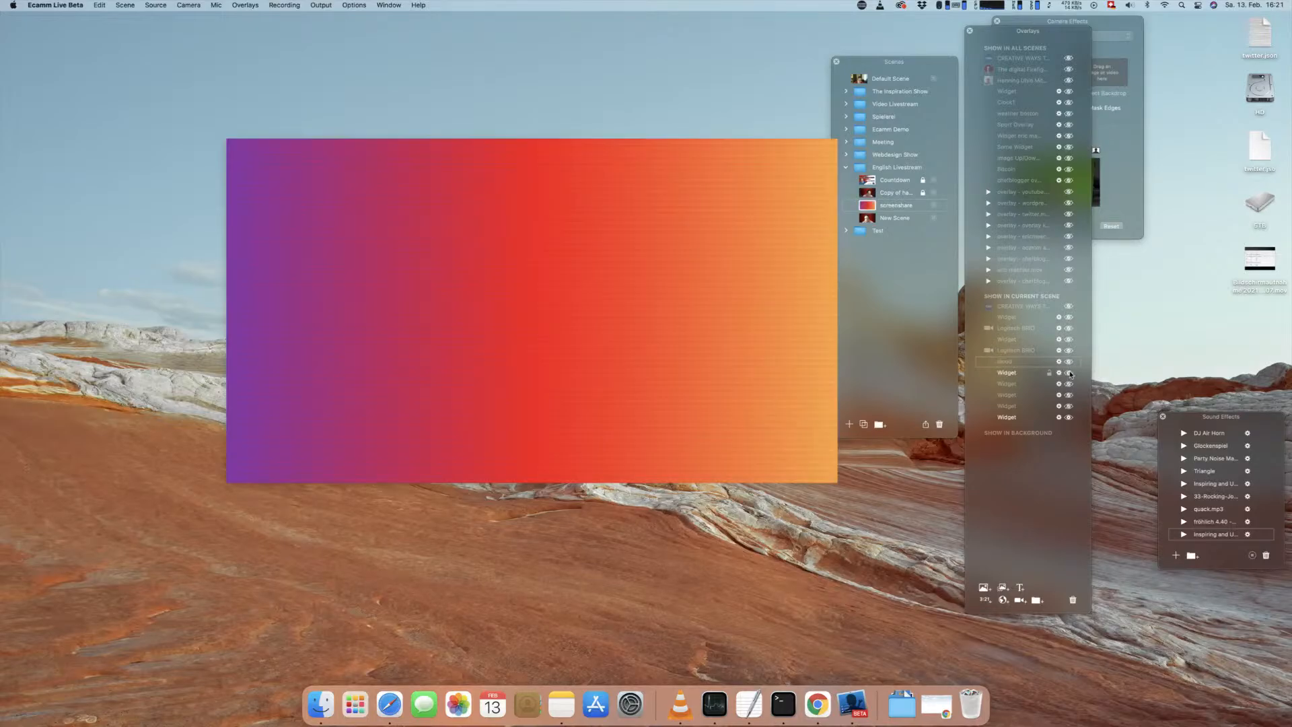
pyautogui.doubleClick(1014, 375)
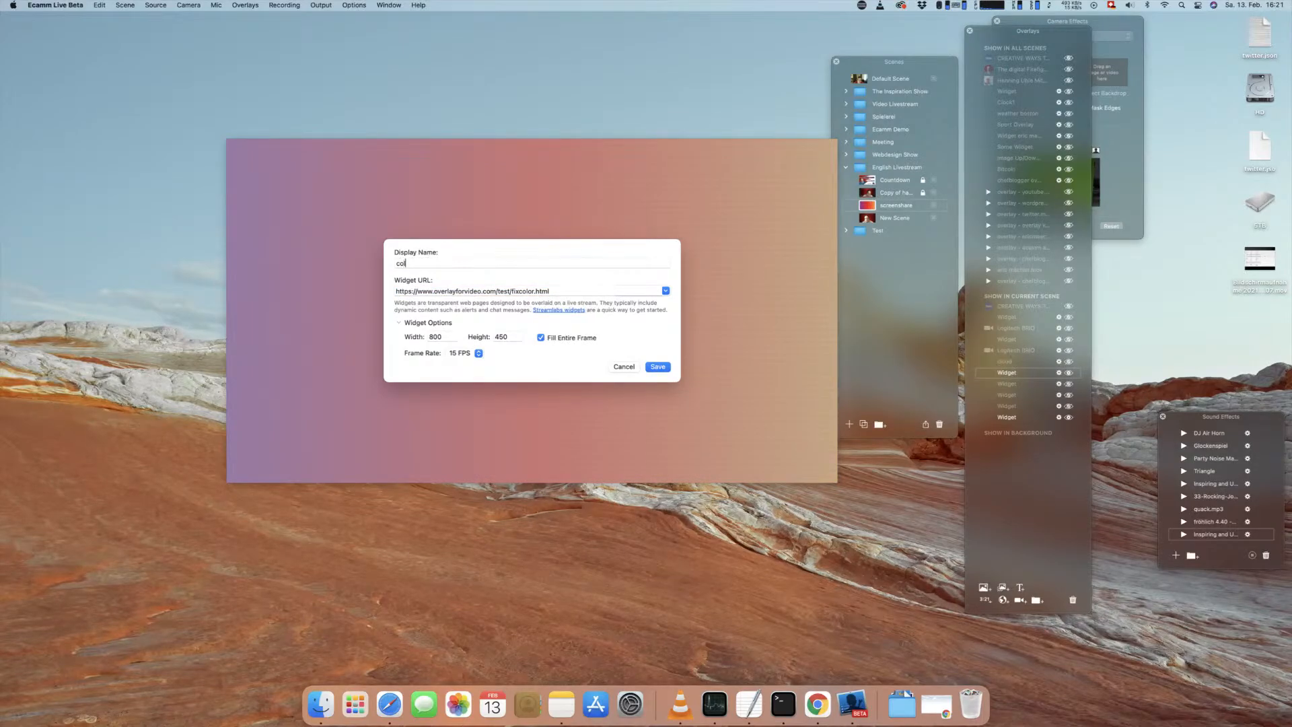
pyautogui.click(658, 366)
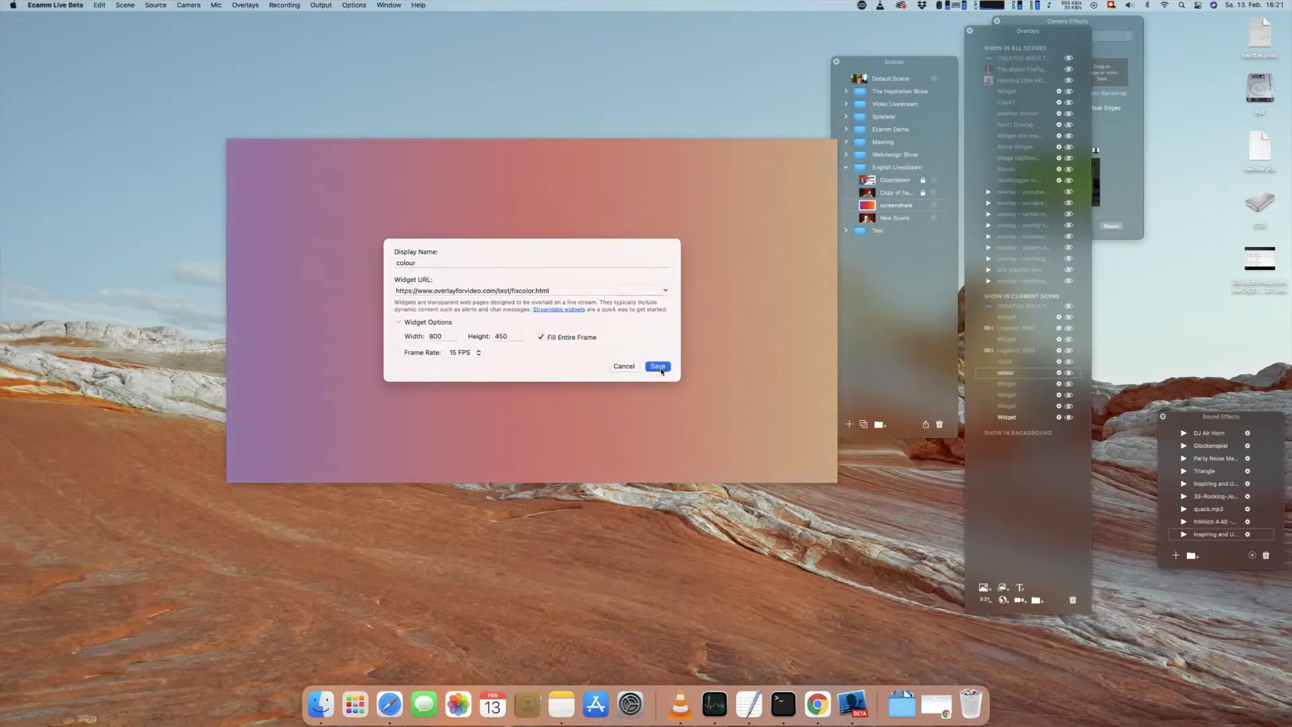
# Step: Show the cloud widget over the gradient and turn off Fill Entire Frame for the colour widget
pyautogui.click(1070, 363)
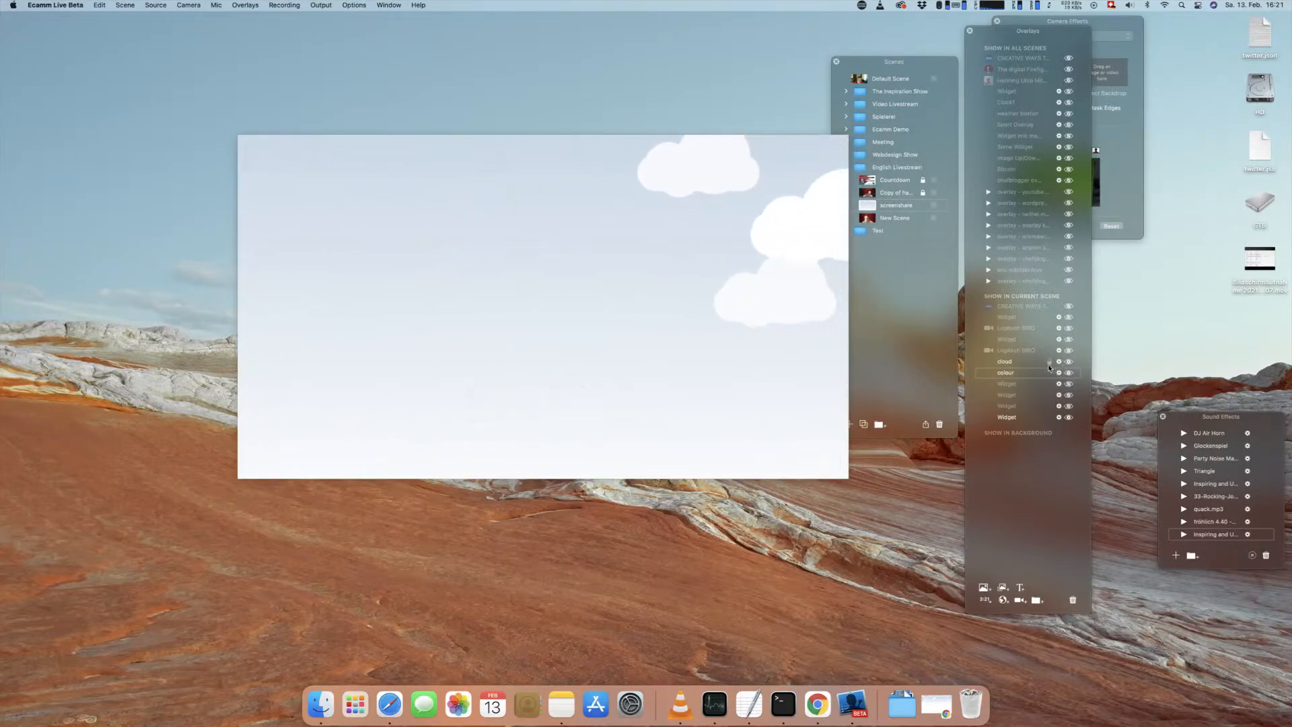
pyautogui.moveTo(629, 285)
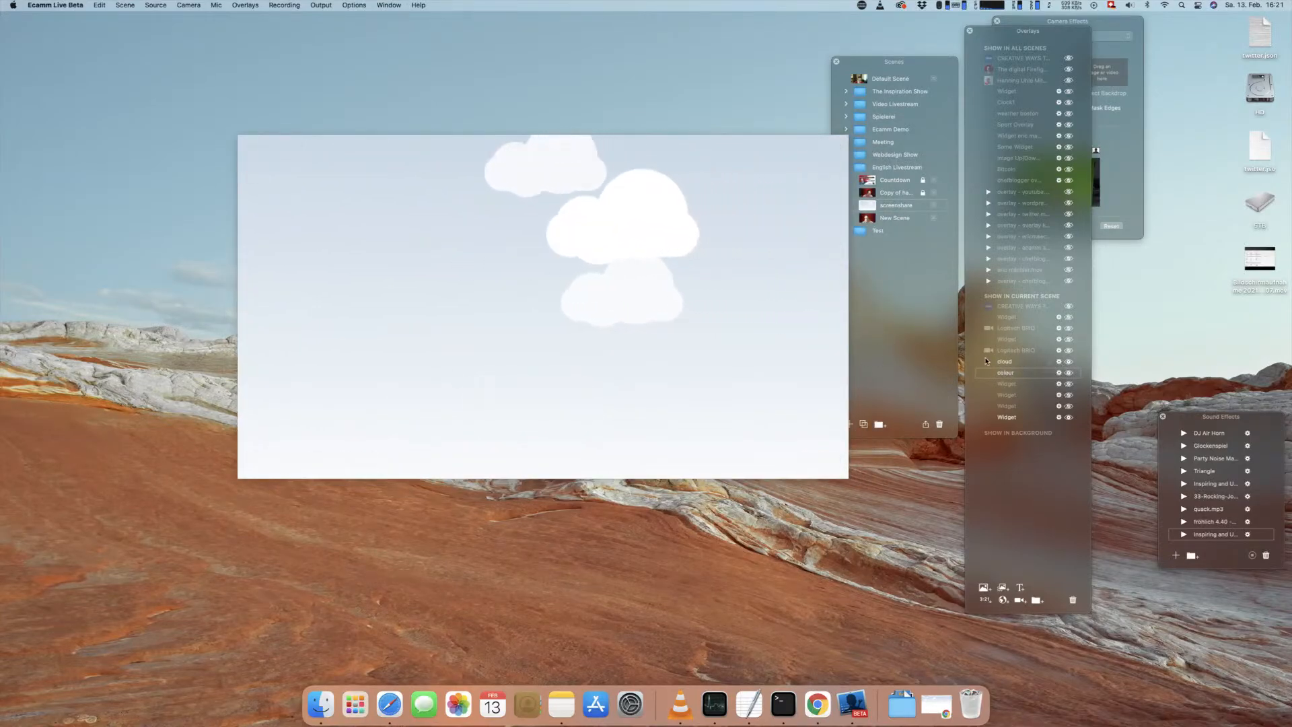
pyautogui.click(1059, 373)
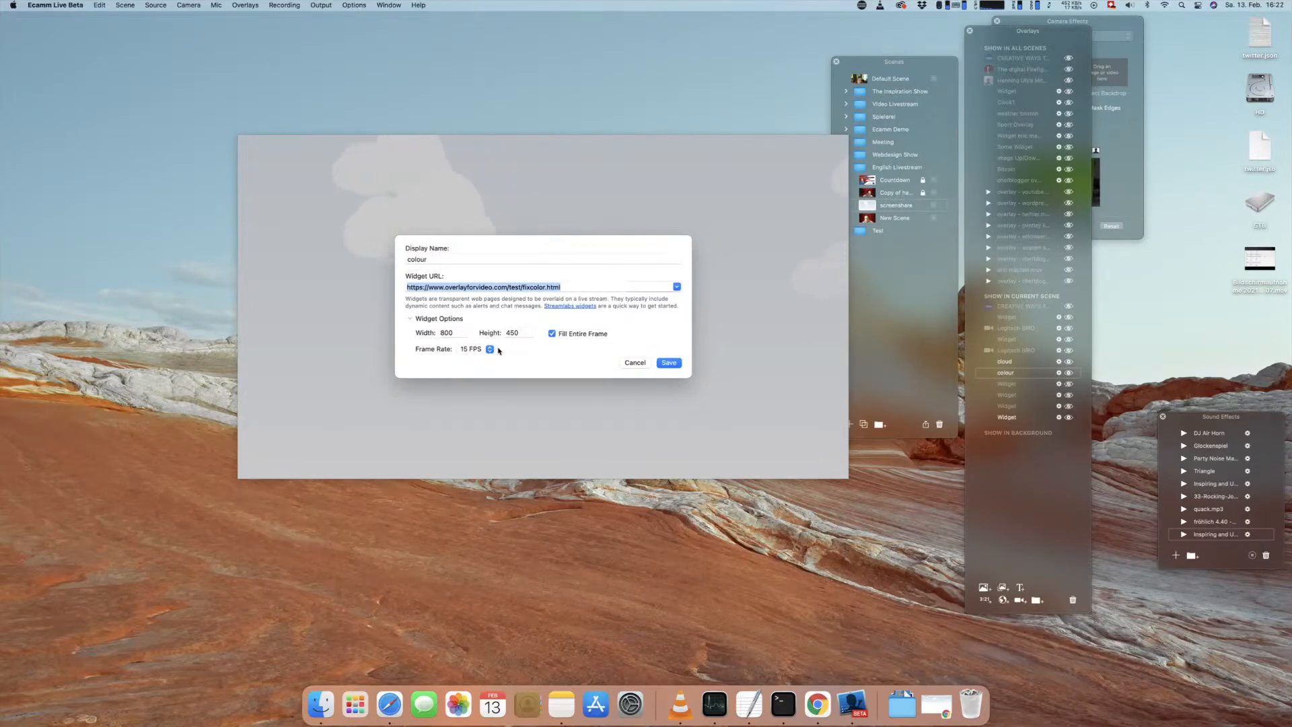
pyautogui.click(552, 333)
pyautogui.click(668, 361)
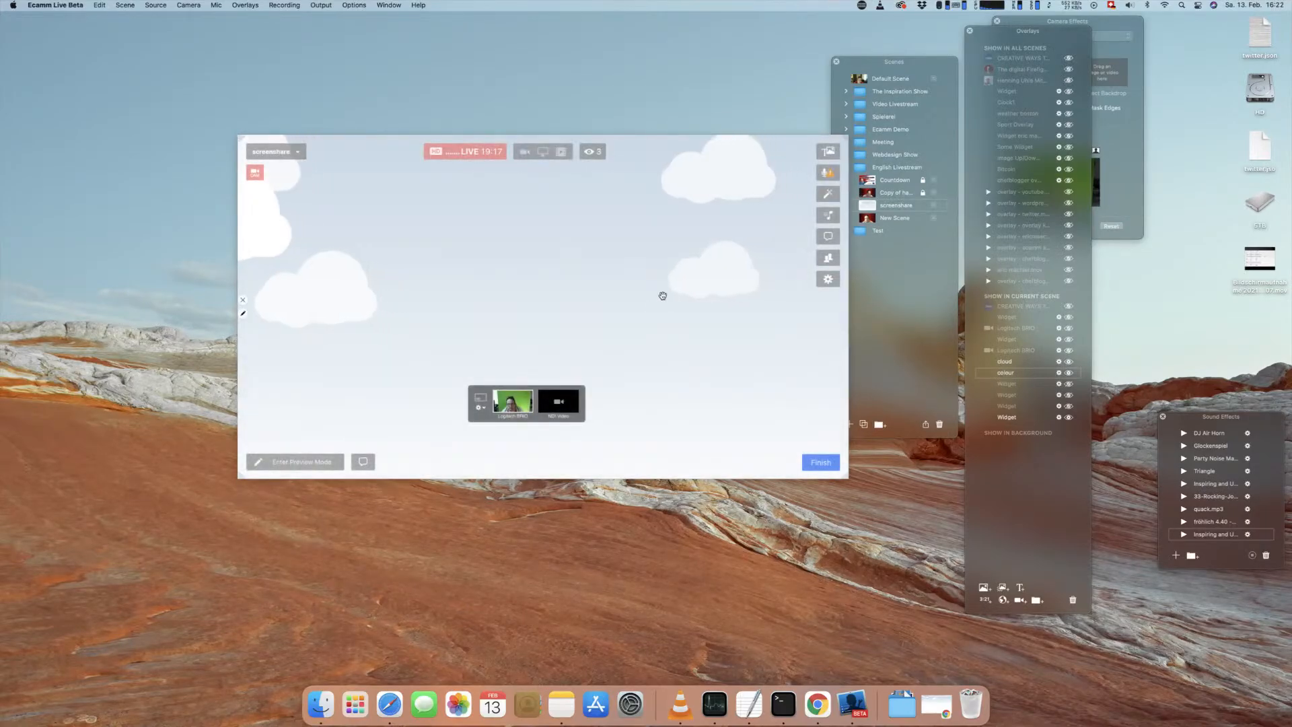
# Step: Hide the cloud widget, then reposition and enlarge the colour widget over the bubble background
pyautogui.click(1068, 362)
pyautogui.moveTo(673, 302); pyautogui.dragTo(639, 261)
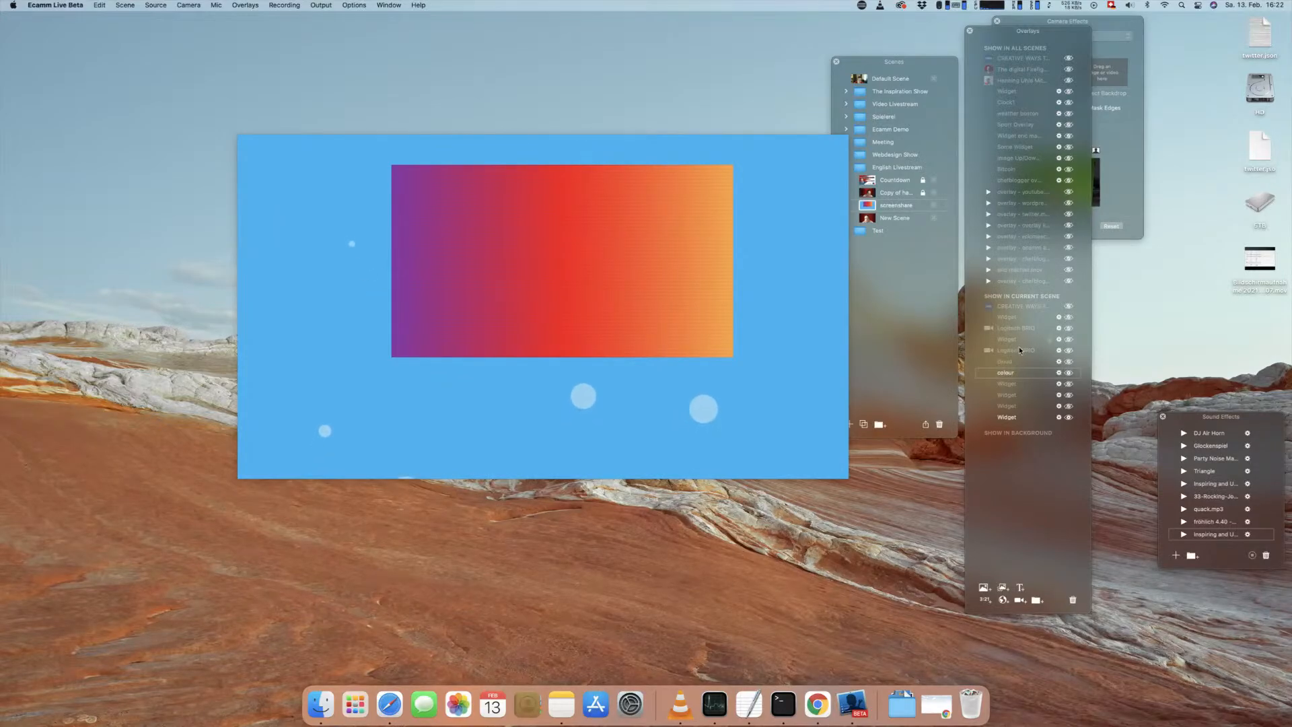
pyautogui.moveTo(620, 294)
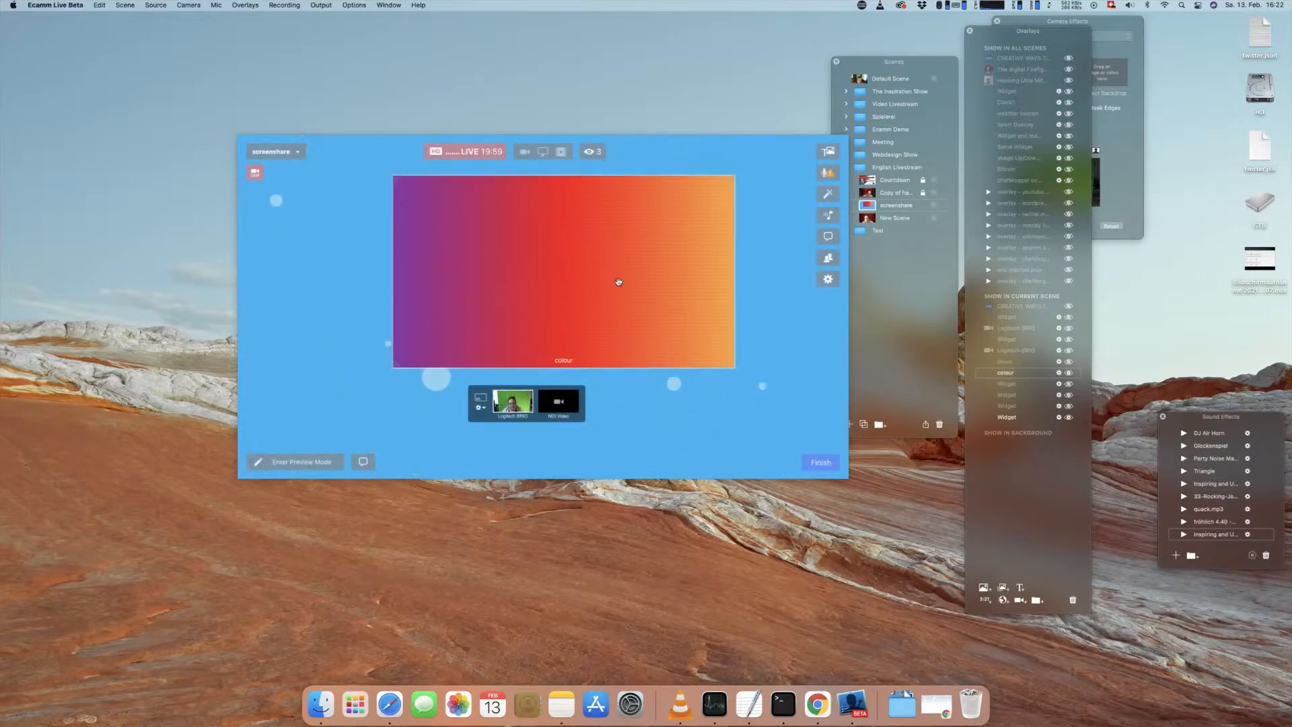
pyautogui.moveTo(616, 284); pyautogui.dragTo(527, 296)
pyautogui.doubleClick(566, 268)
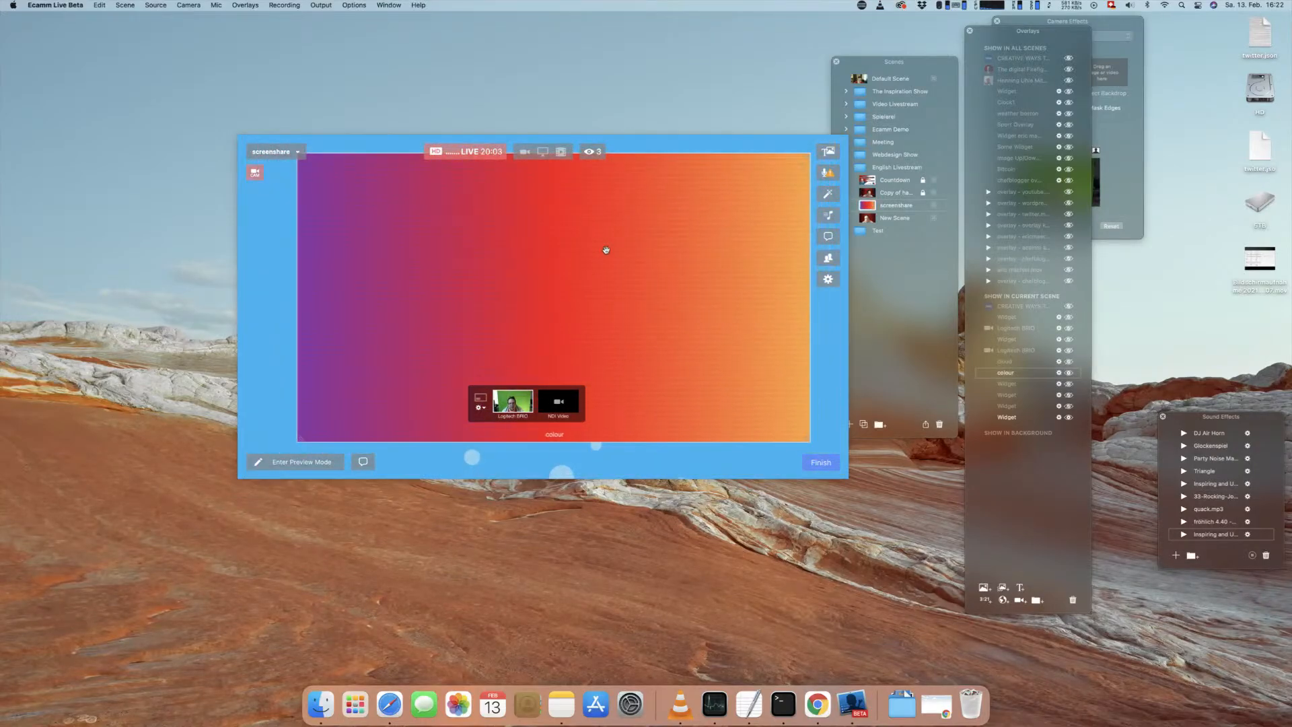
# Step: Review the frame rate choices in the colour widget's settings and close them without saving
pyautogui.click(1060, 374)
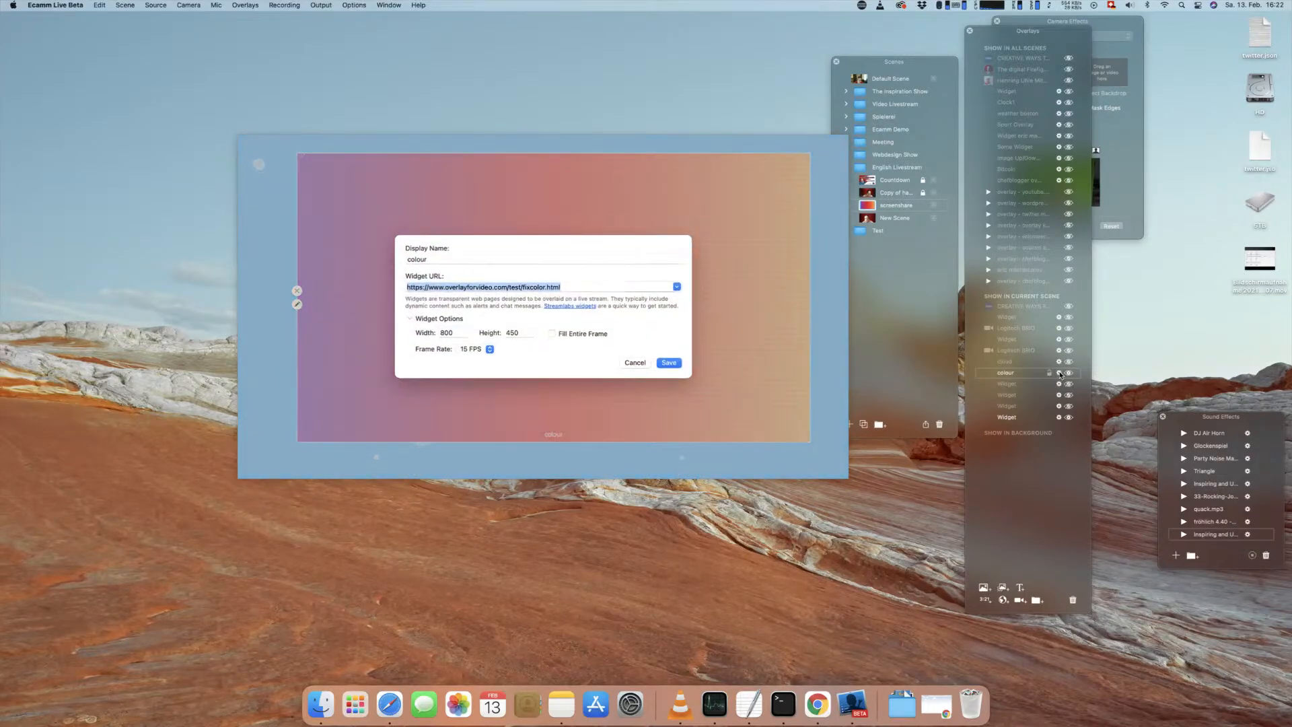
pyautogui.click(472, 351)
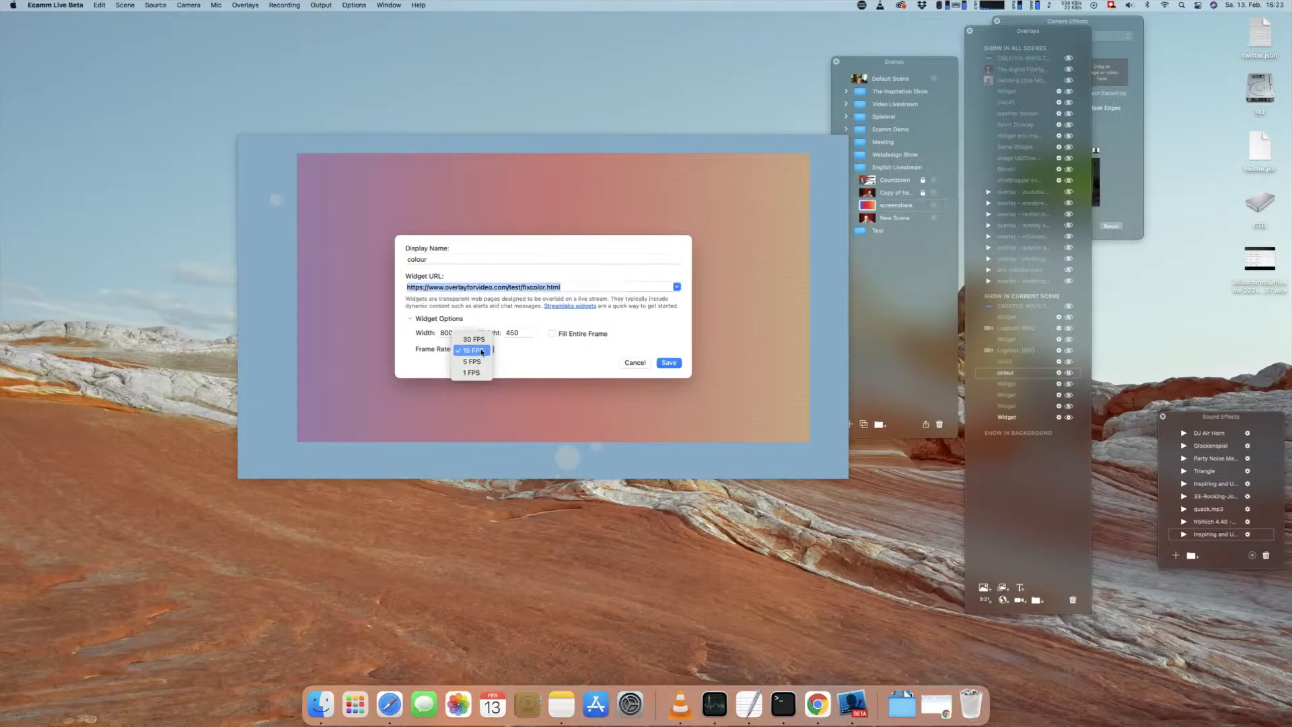
pyautogui.click(483, 352)
pyautogui.click(491, 356)
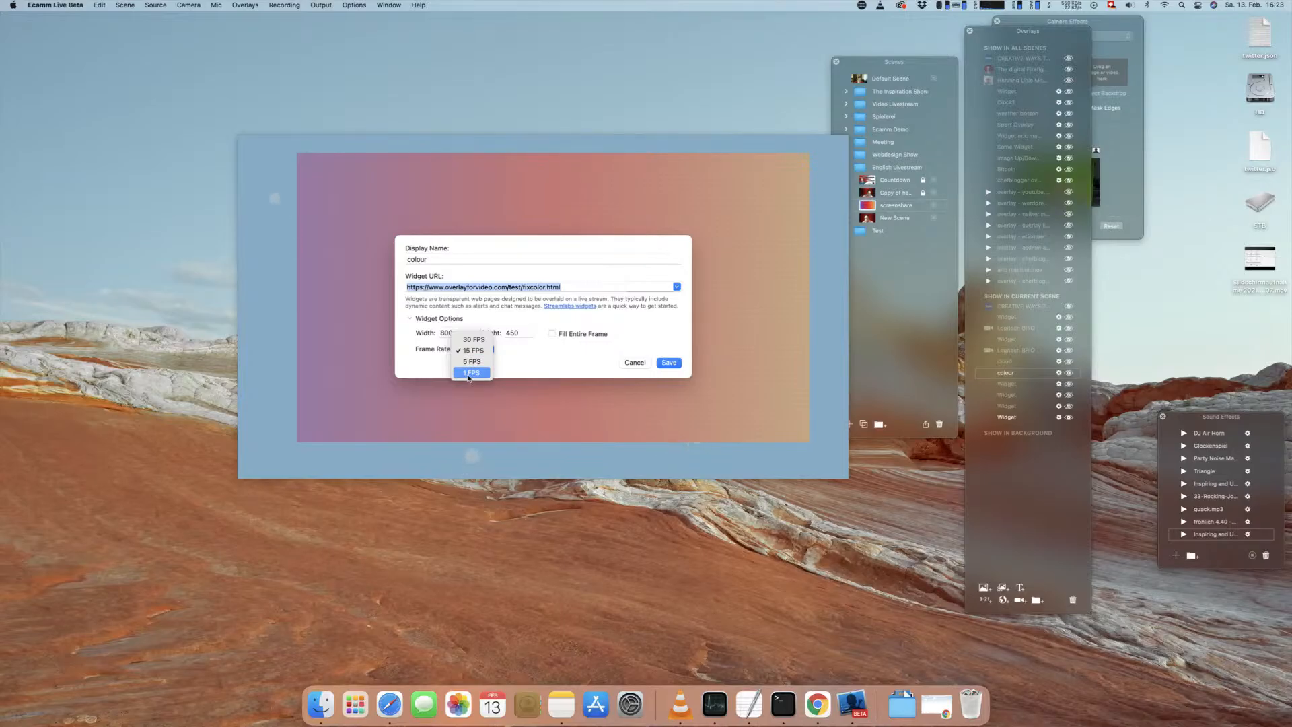
pyautogui.click(519, 362)
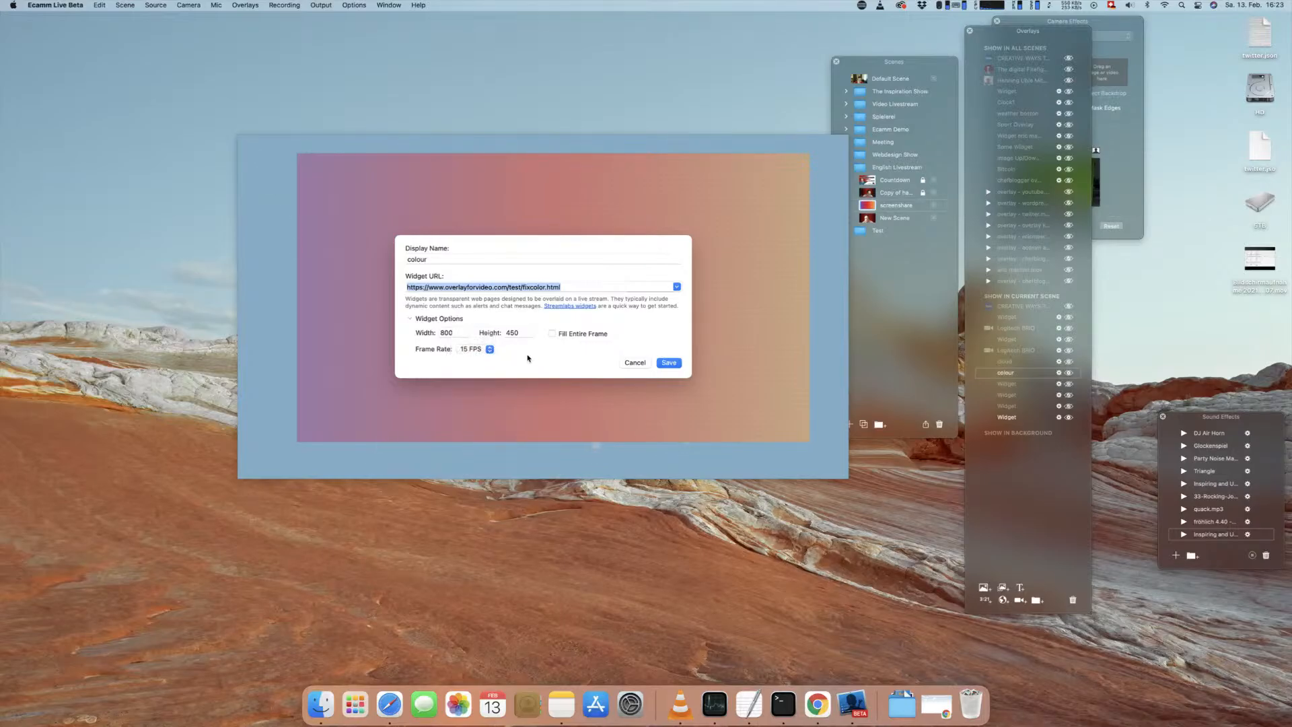
pyautogui.click(632, 363)
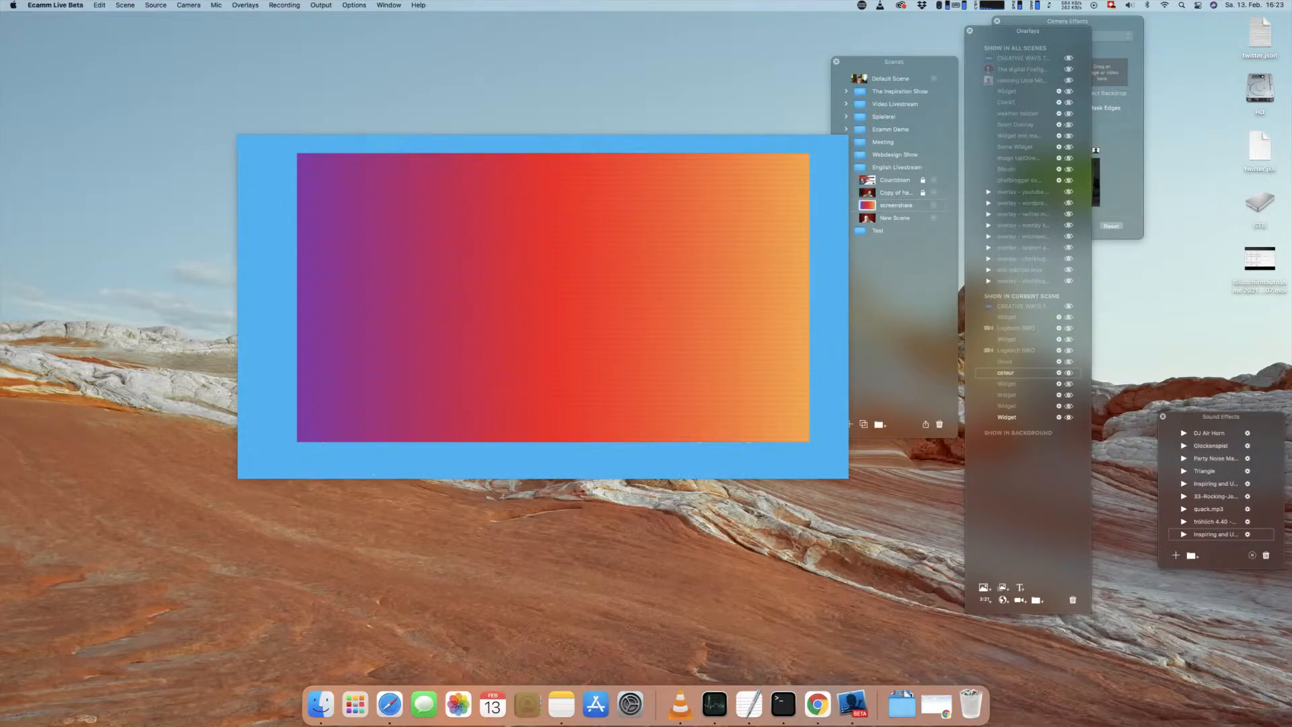
# Step: Bring the comments window beside the video preview and enlarge the colour widget to fill the frame
pyautogui.moveTo(0, 316); pyautogui.dragTo(73, 229)
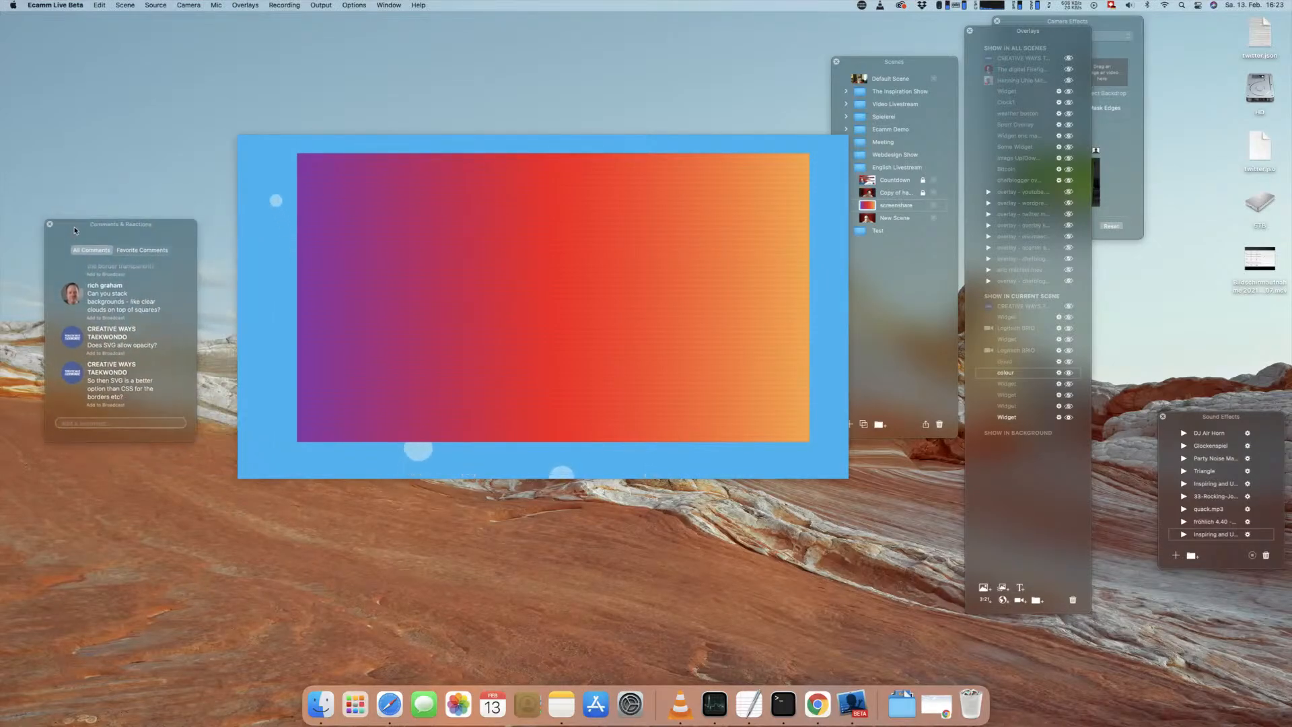
pyautogui.moveTo(480, 222)
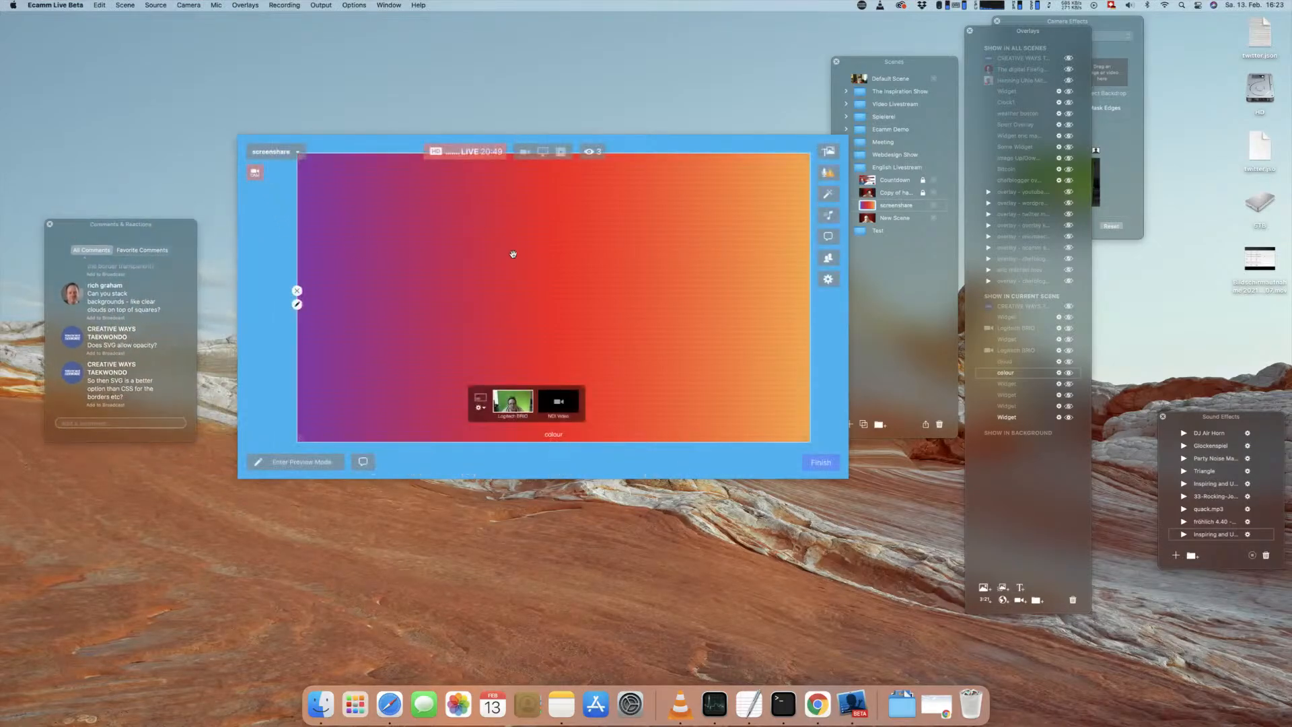
pyautogui.scroll(-3, 513, 254)
pyautogui.scroll(8, 513, 255)
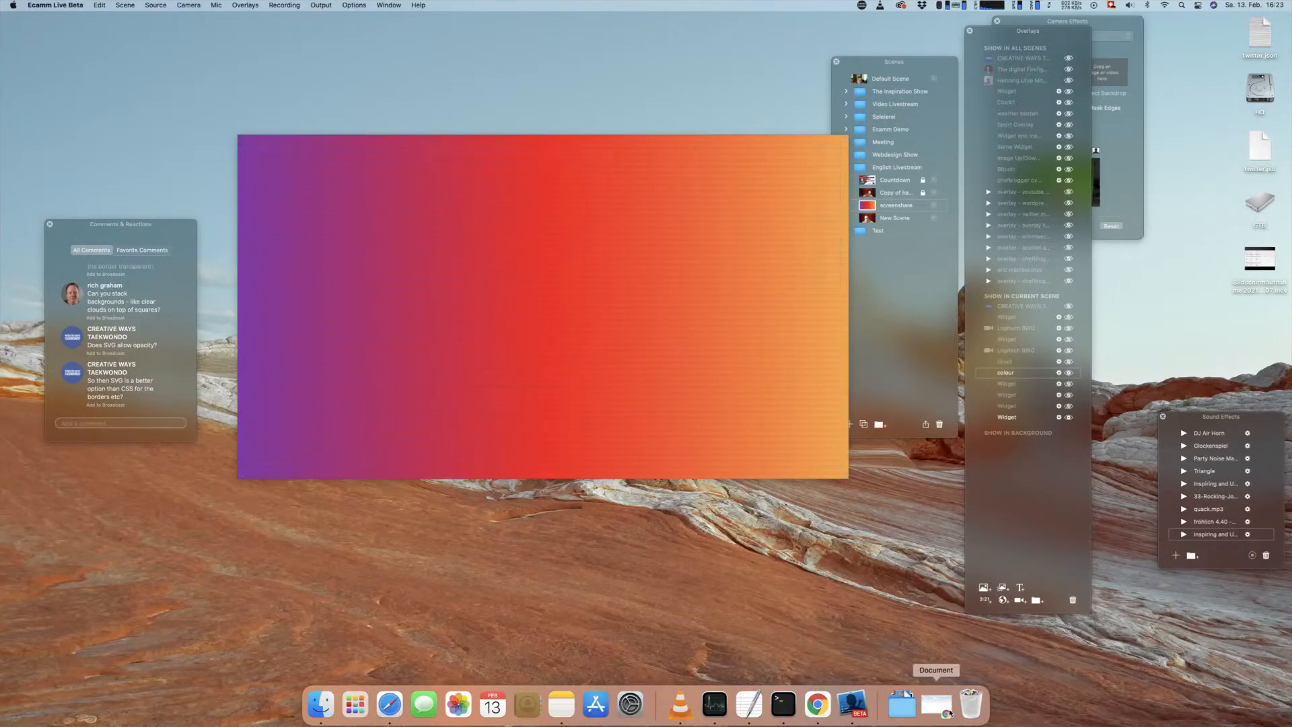
# Step: Restore the browser, shift its window clear of the comments, and open the Solid Border page from the CSS Overlay Playground List
pyautogui.click(938, 705)
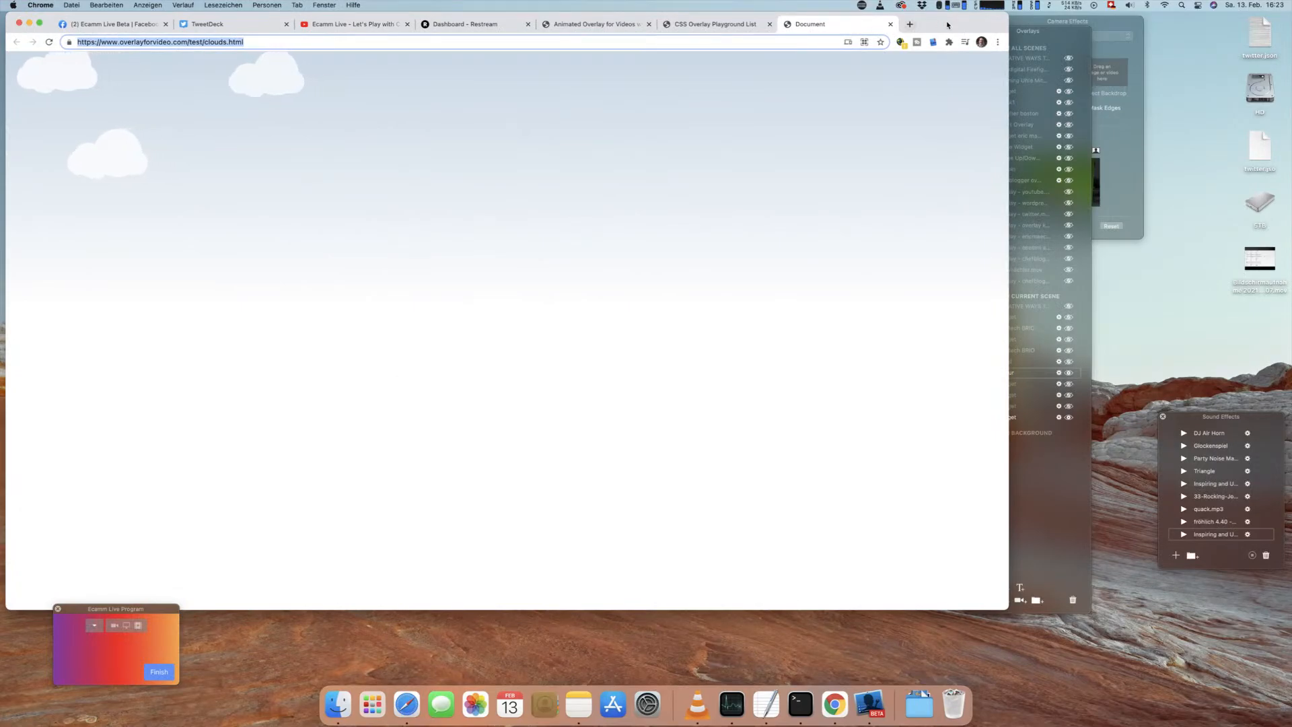
pyautogui.moveTo(949, 24); pyautogui.dragTo(1090, 25)
pyautogui.click(855, 27)
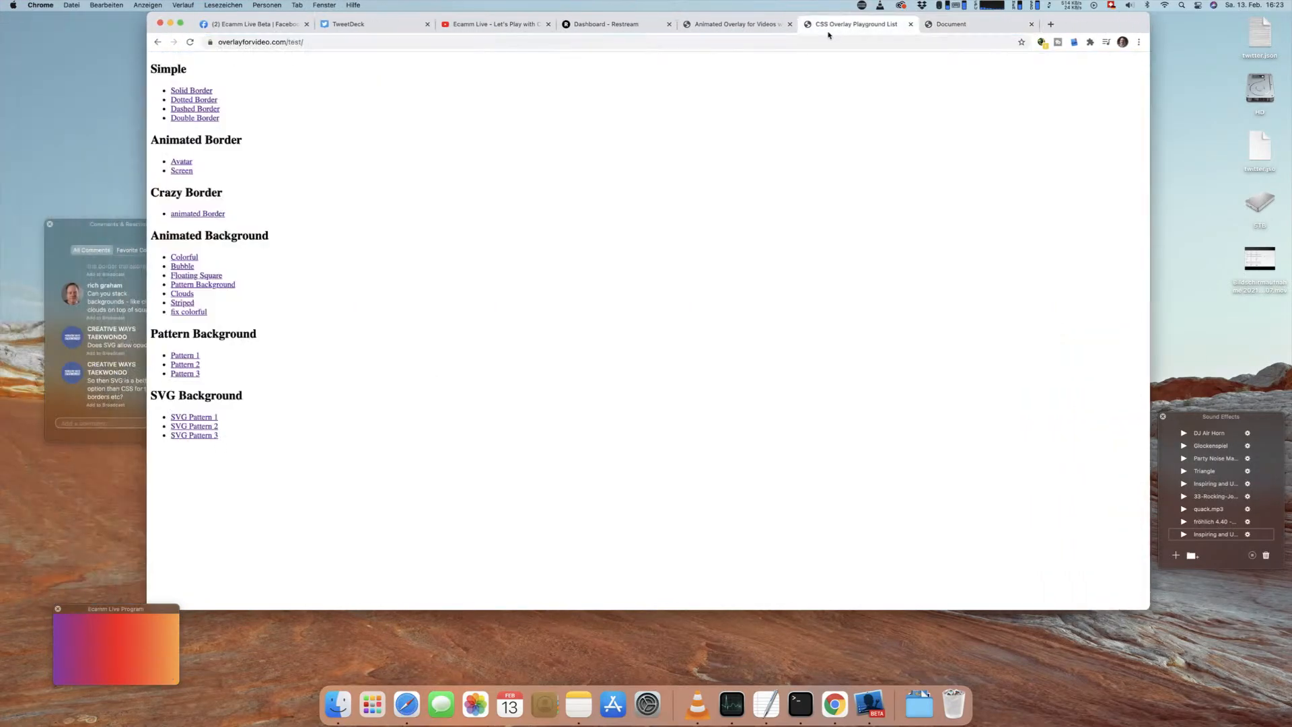
pyautogui.click(330, 41)
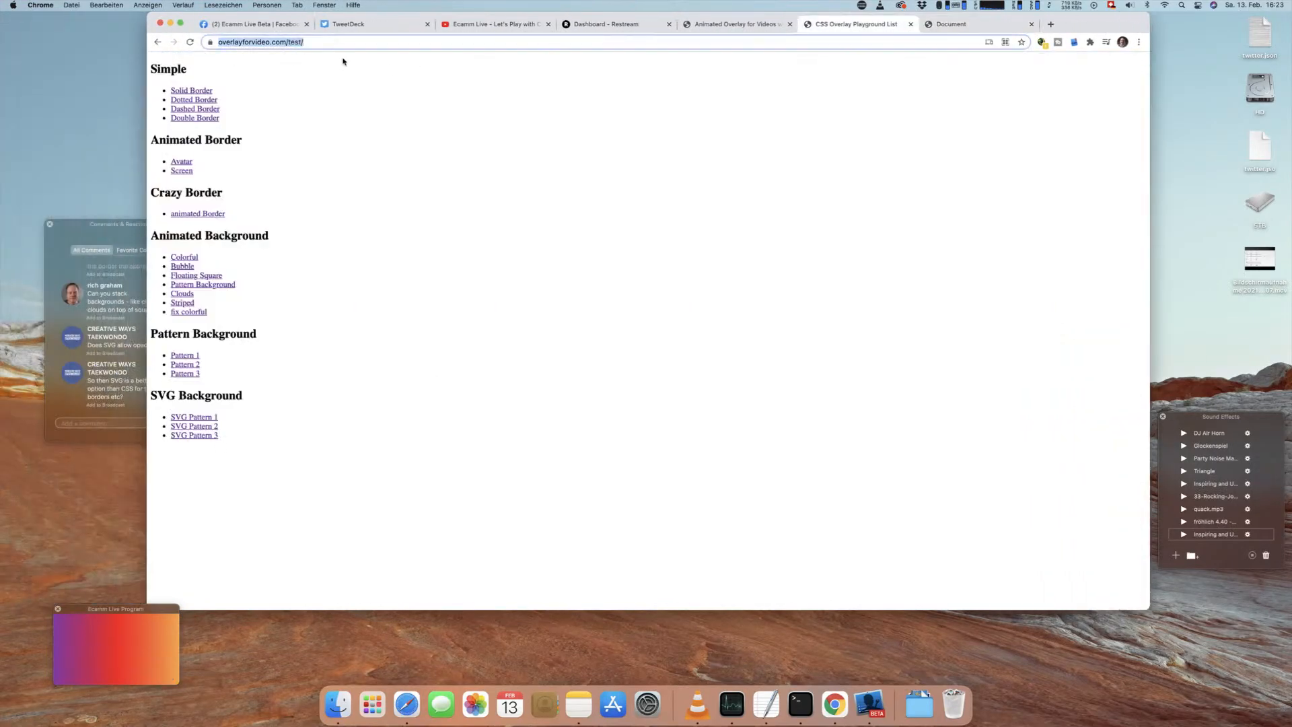
pyautogui.keyDown('super'); pyautogui.click(202, 91); pyautogui.keyUp('super')
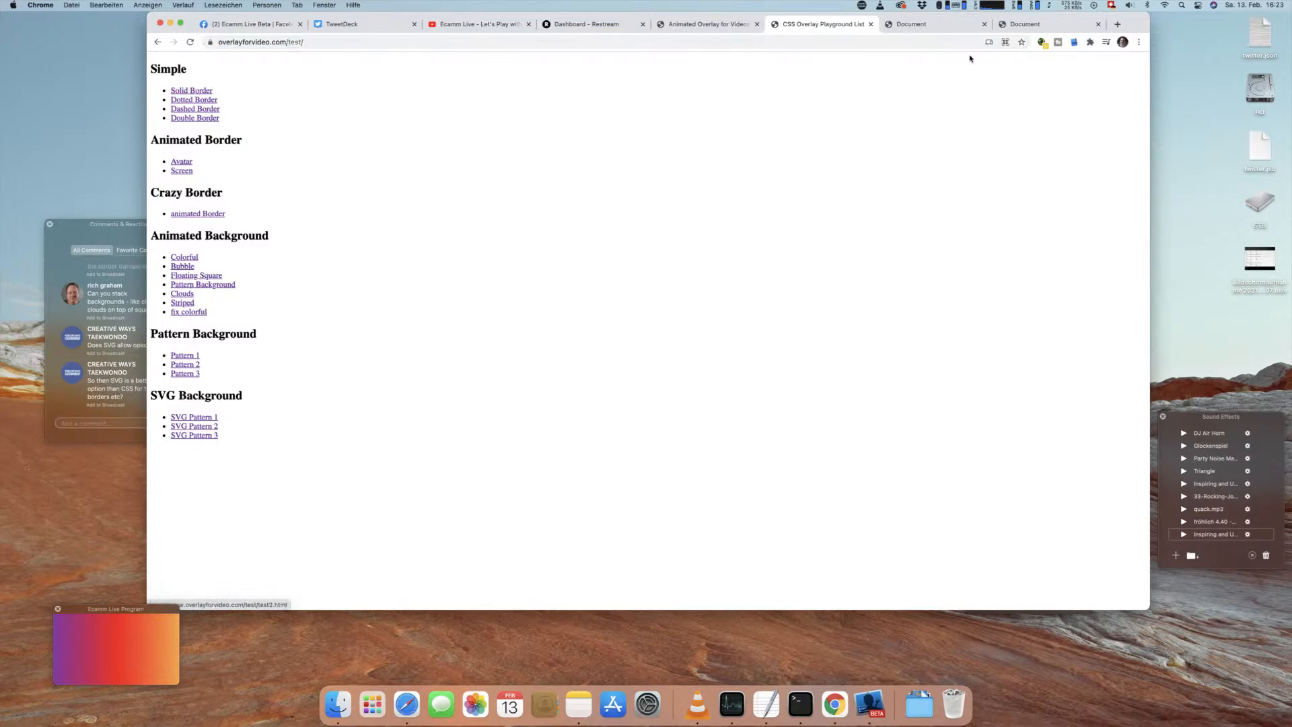
# Step: Bring up the option to save the Solid Border page as a complete web page, and close it without saving
pyautogui.click(956, 25)
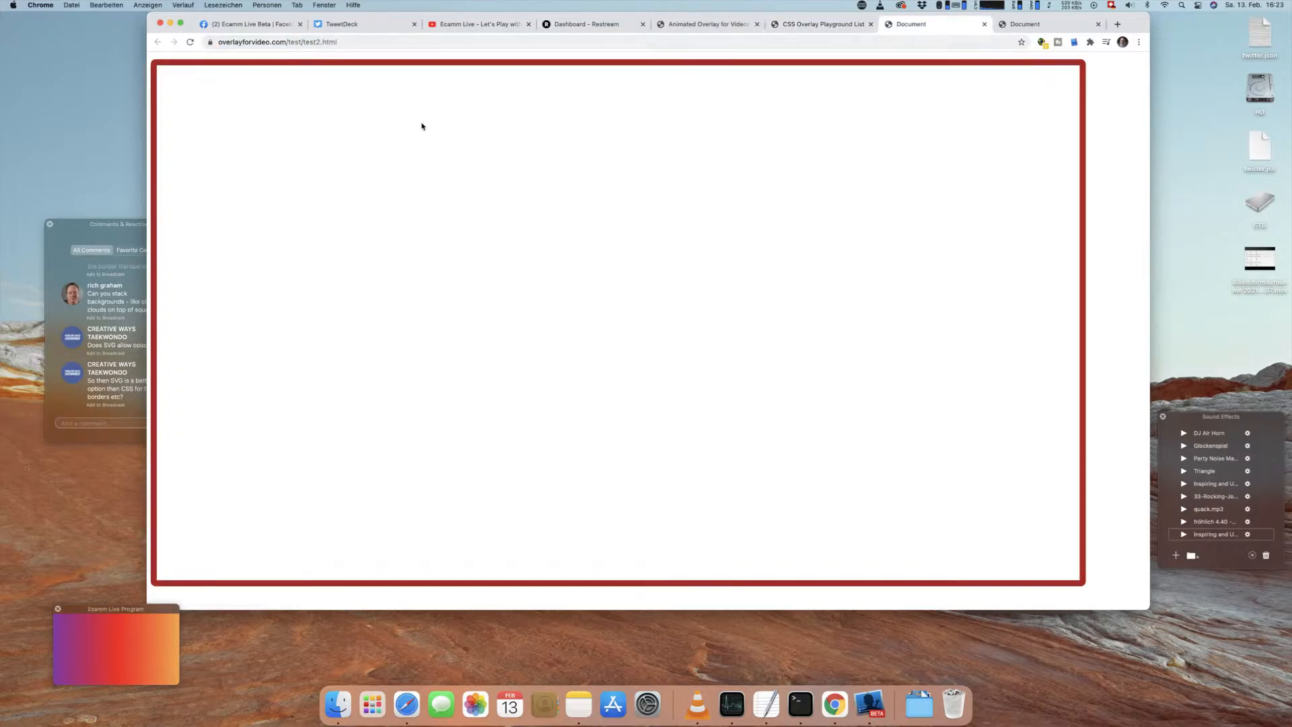
pyautogui.press('super+s')
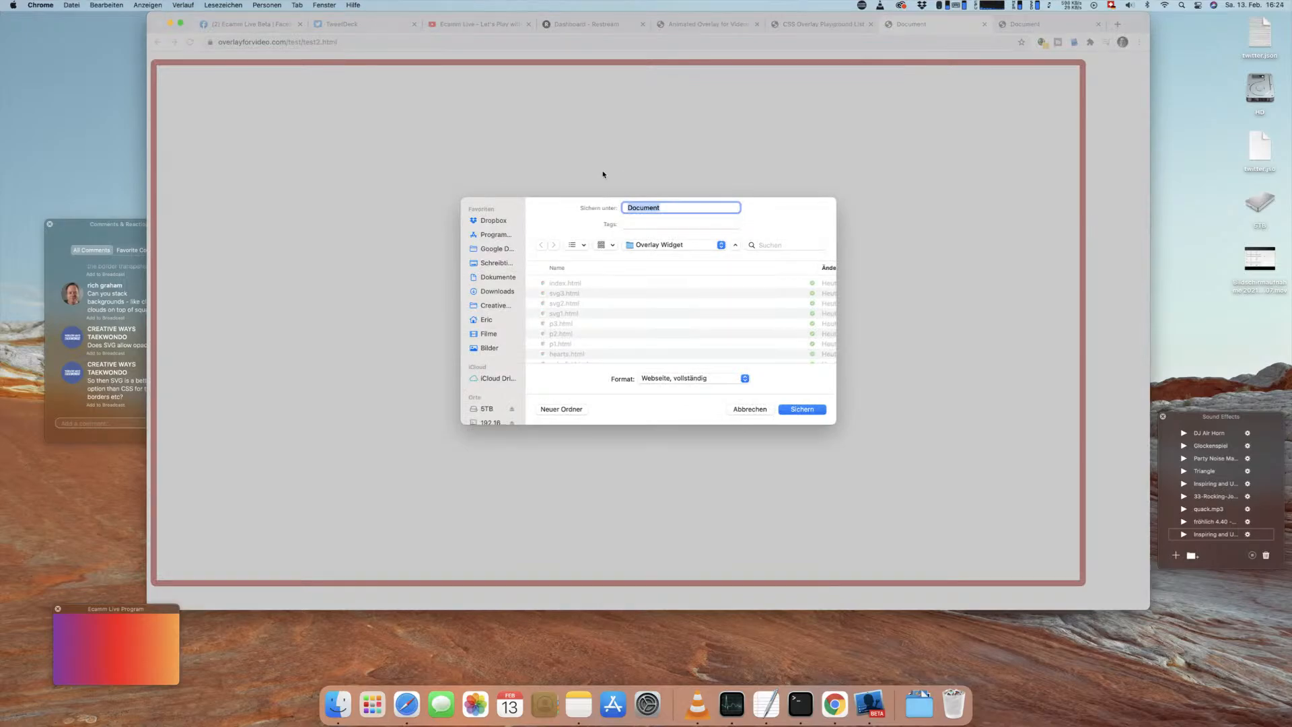
pyautogui.click(747, 410)
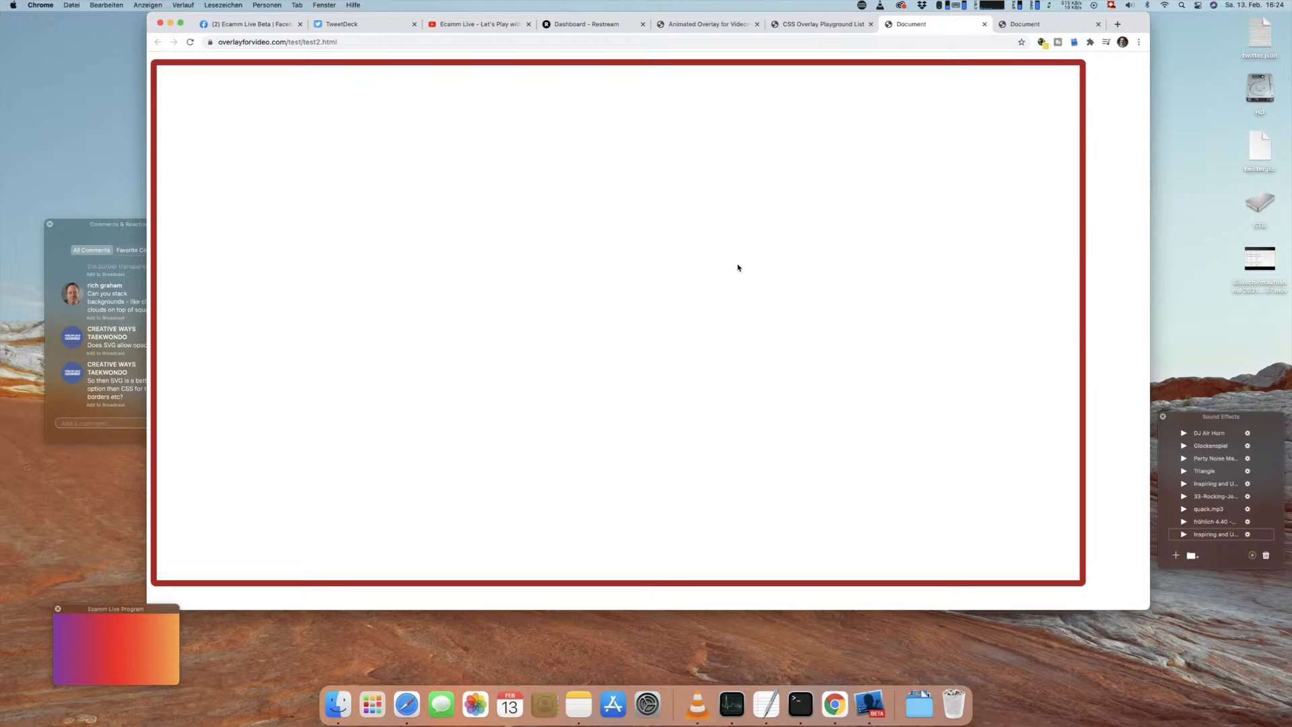
# Step: View the Solid Border page's source, examine the CSS size and border rules of the .box class, and close the source view
pyautogui.rightClick(386, 107)
pyautogui.click(431, 253)
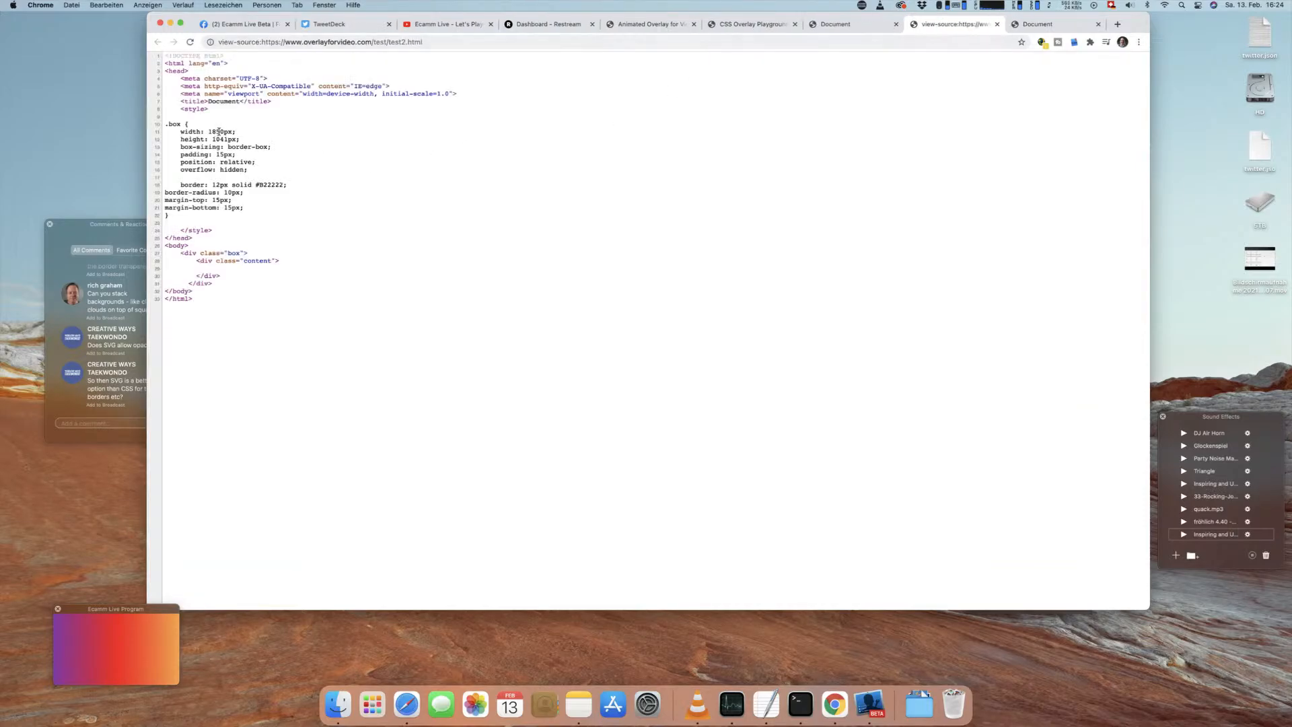
pyautogui.moveTo(206, 117); pyautogui.dragTo(262, 222)
pyautogui.doubleClick(277, 183)
pyautogui.press('super+w')
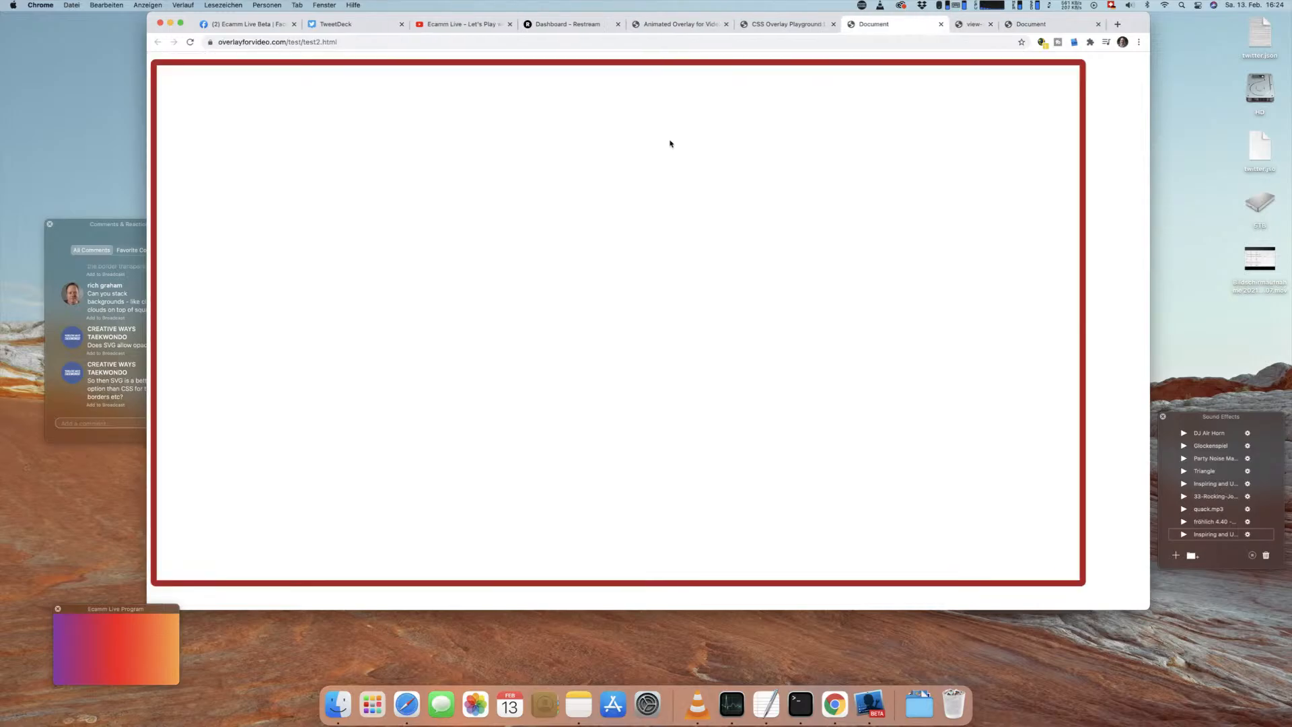
# Step: Close the two open Document pages and show the overlayforvideo.com home page before returning to the CSS Overlay Playground List
pyautogui.click(814, 25)
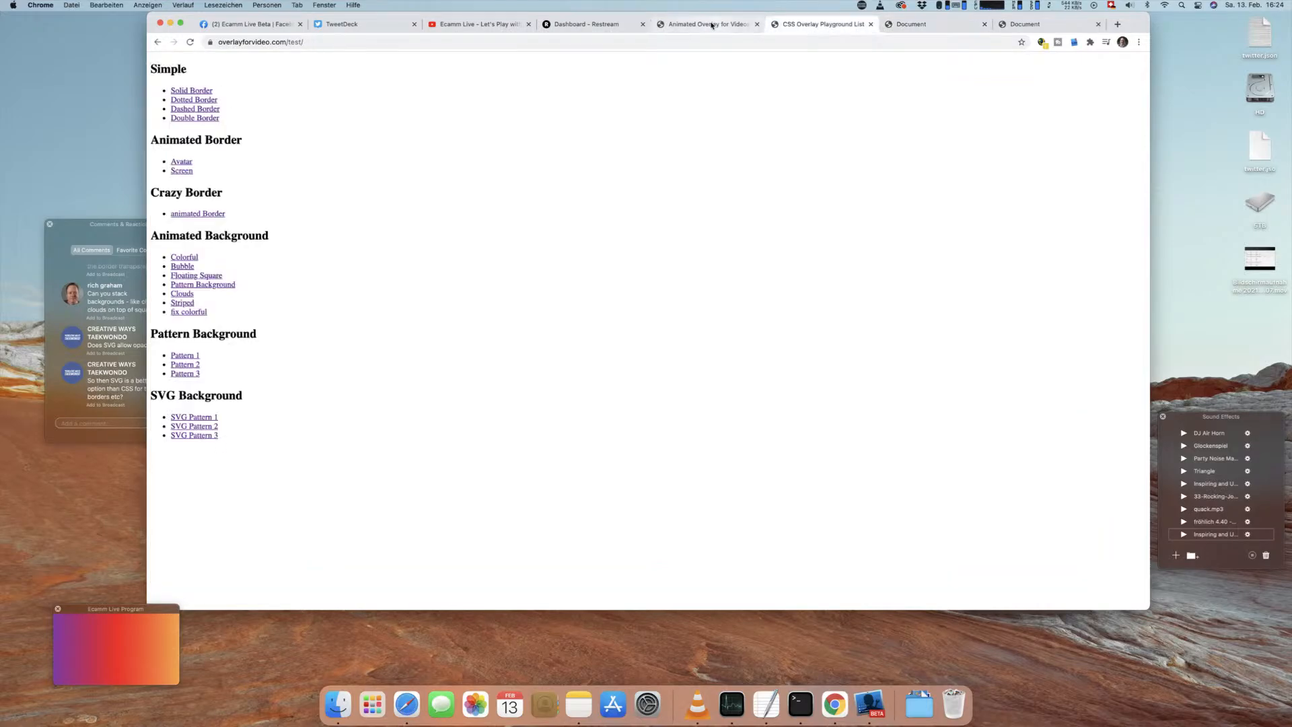
pyautogui.click(962, 24)
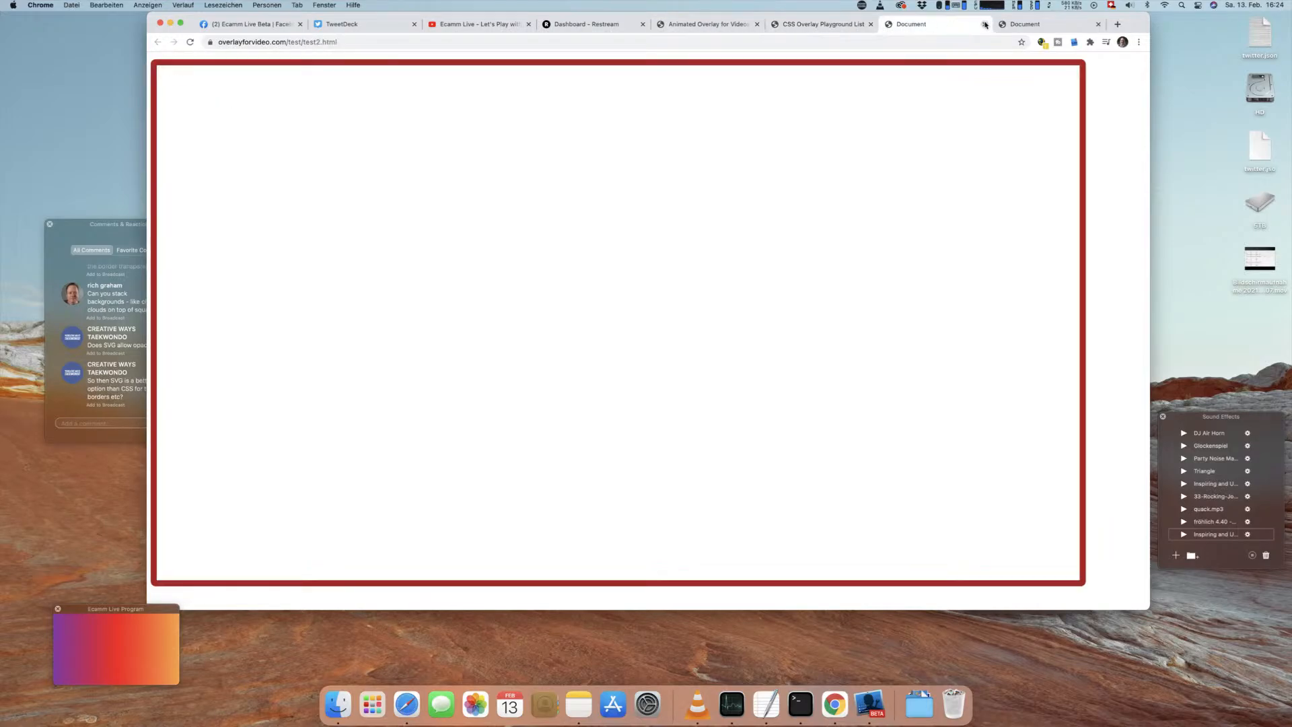
pyautogui.click(985, 24)
pyautogui.click(985, 24)
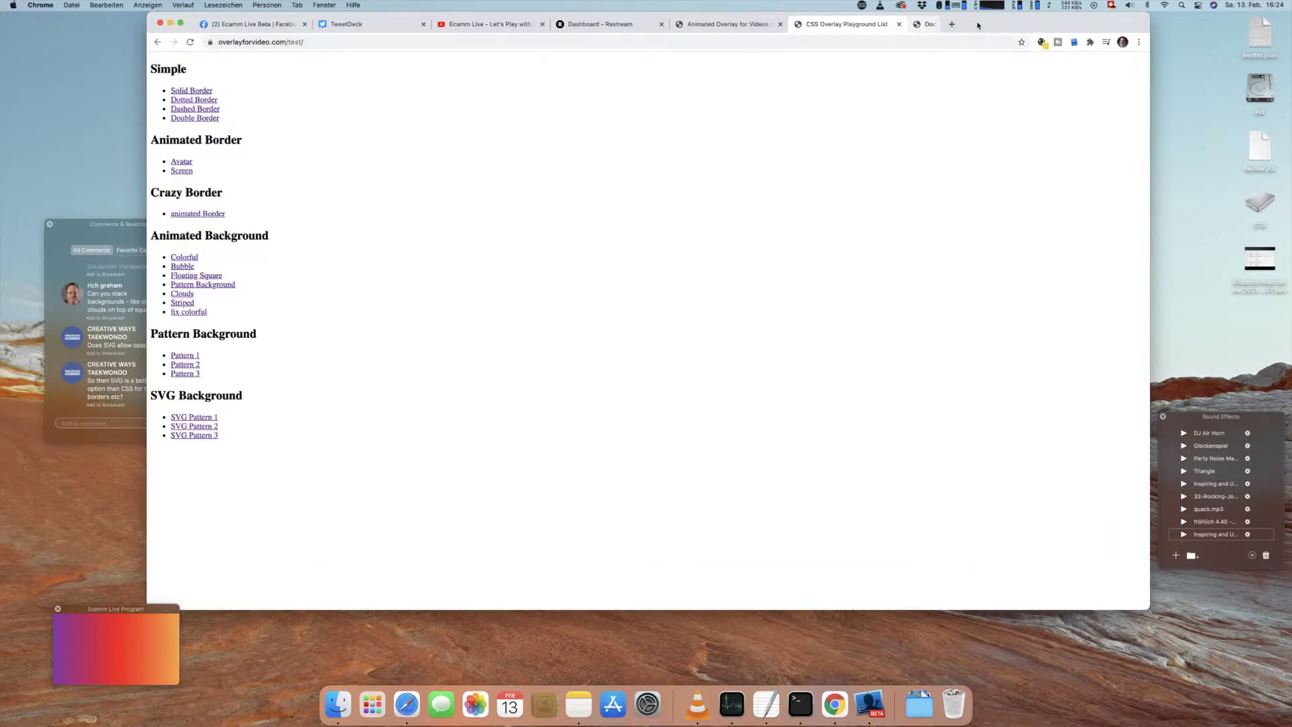
pyautogui.click(765, 26)
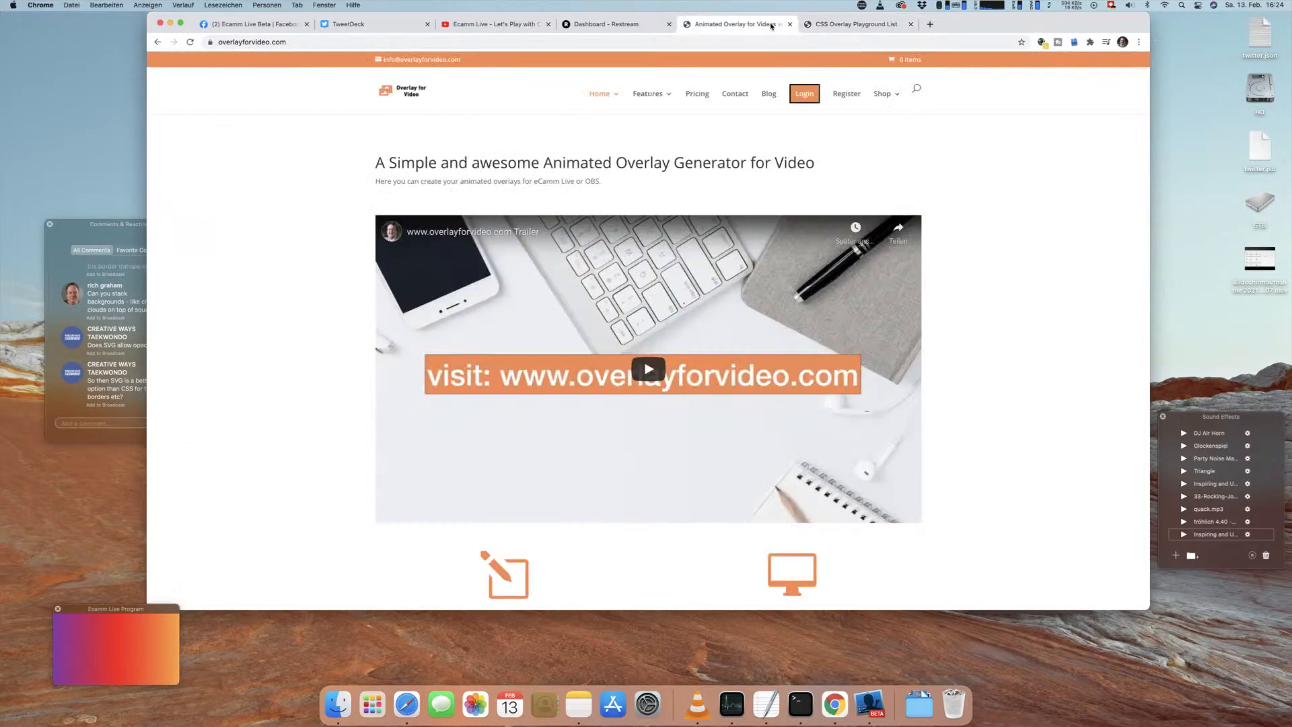
pyautogui.click(845, 25)
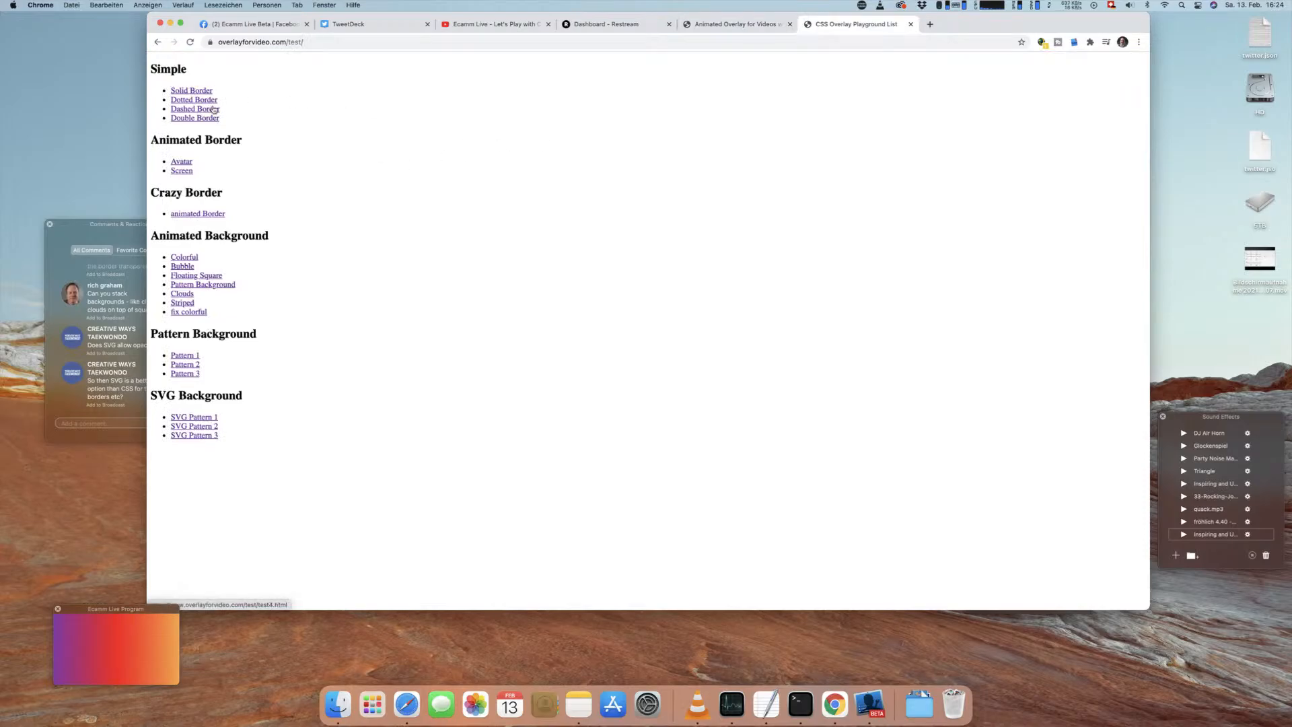
# Step: Preview the Avatar border, the crazy animated border and the Floating Square background from the playground list, closing each page after viewing
pyautogui.click(183, 162)
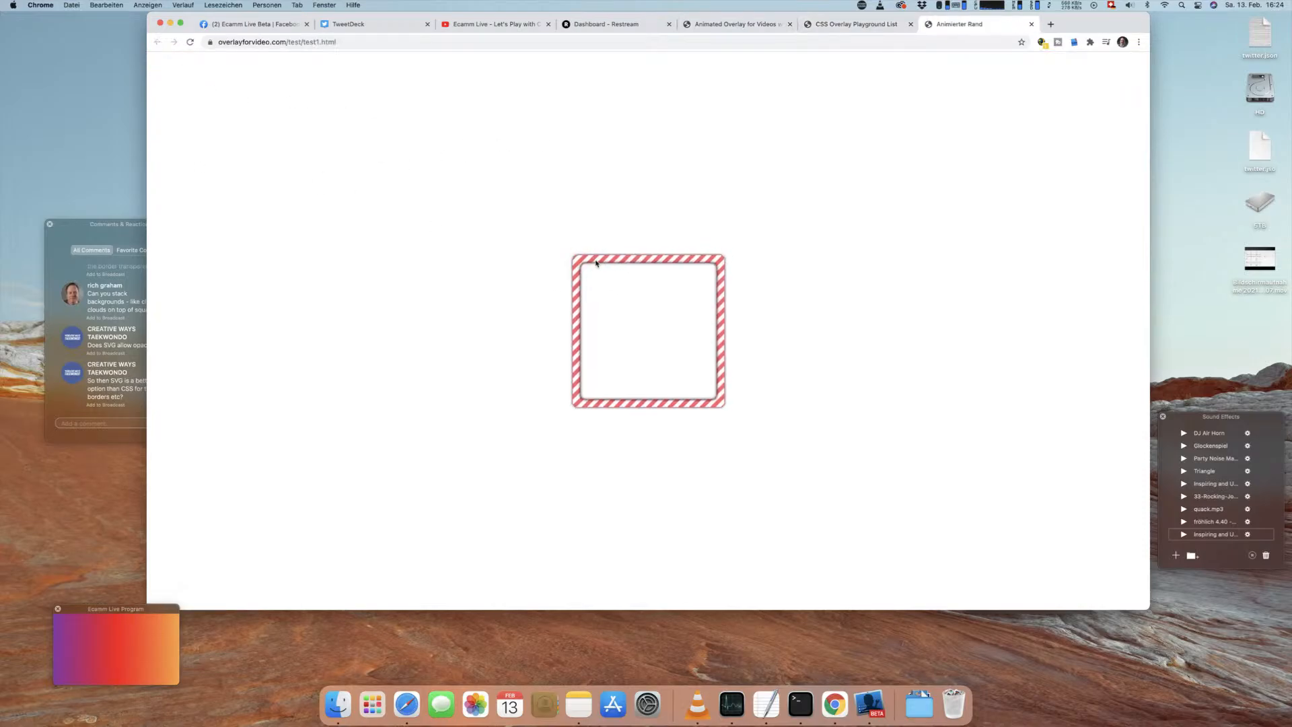
pyautogui.press('super+w')
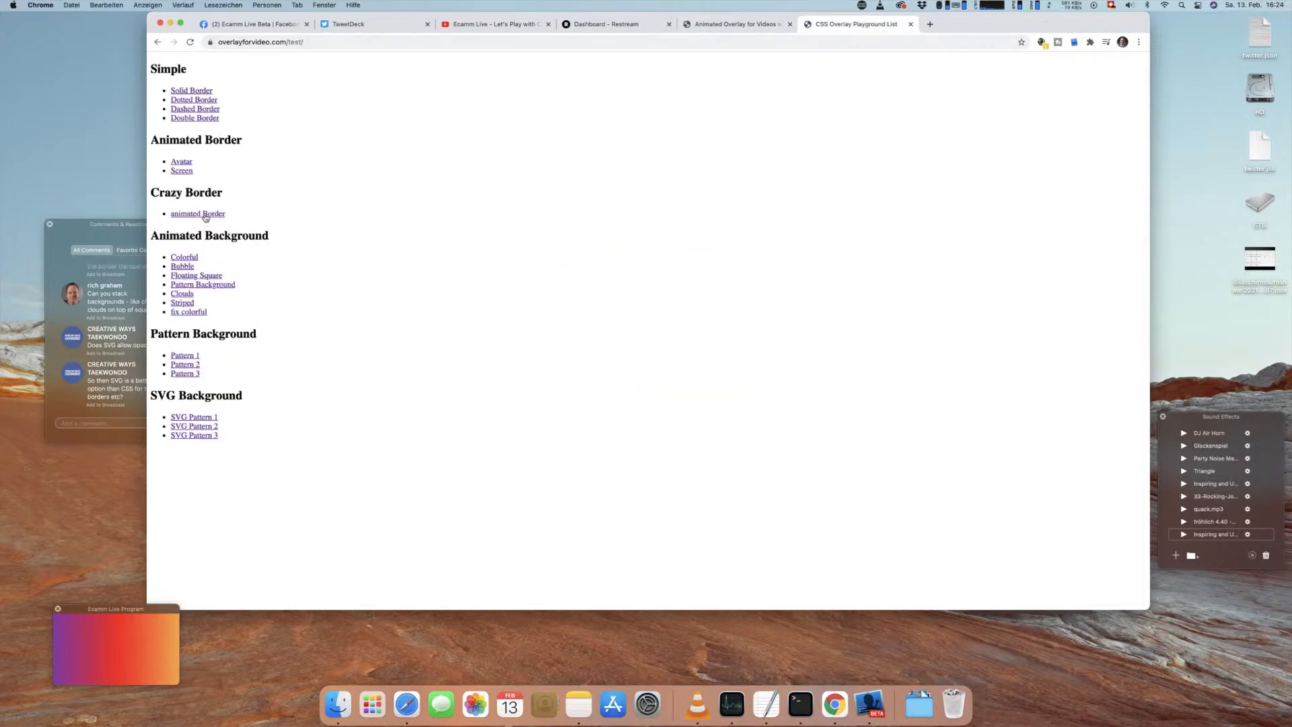
pyautogui.click(198, 214)
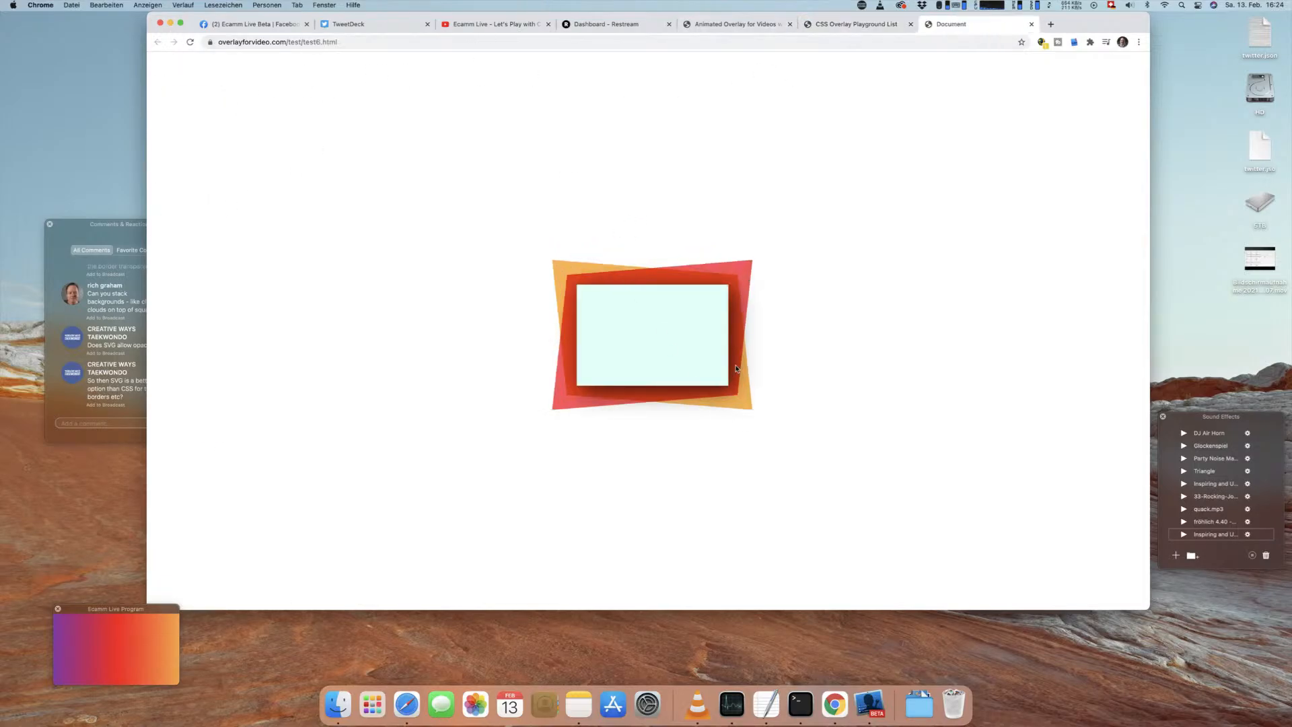
pyautogui.press('super+w')
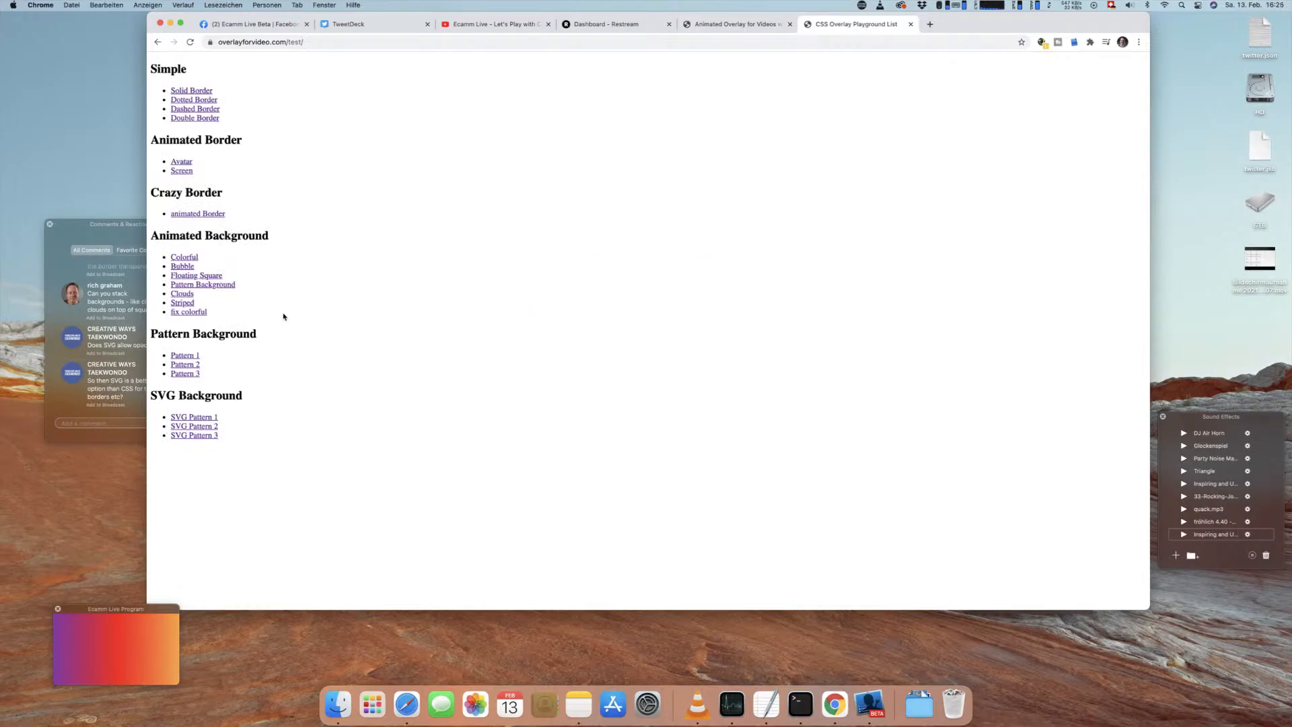
pyautogui.click(201, 277)
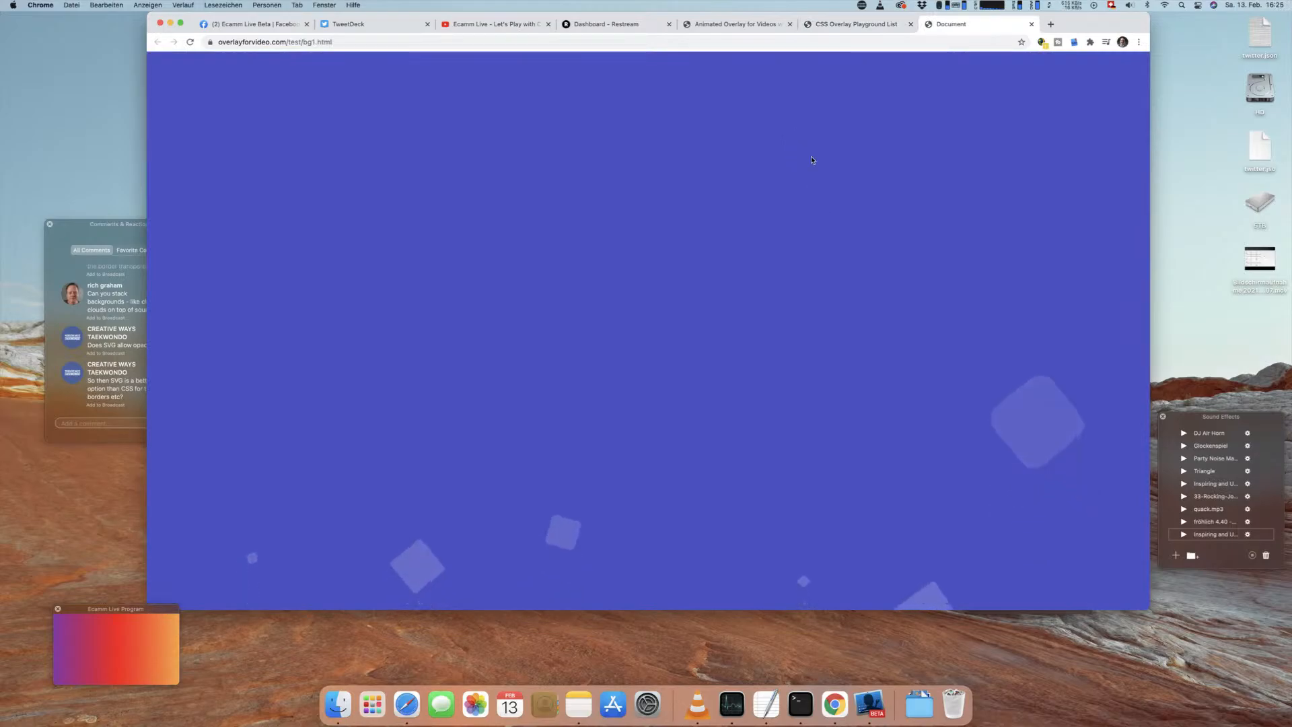
pyautogui.press('super+w')
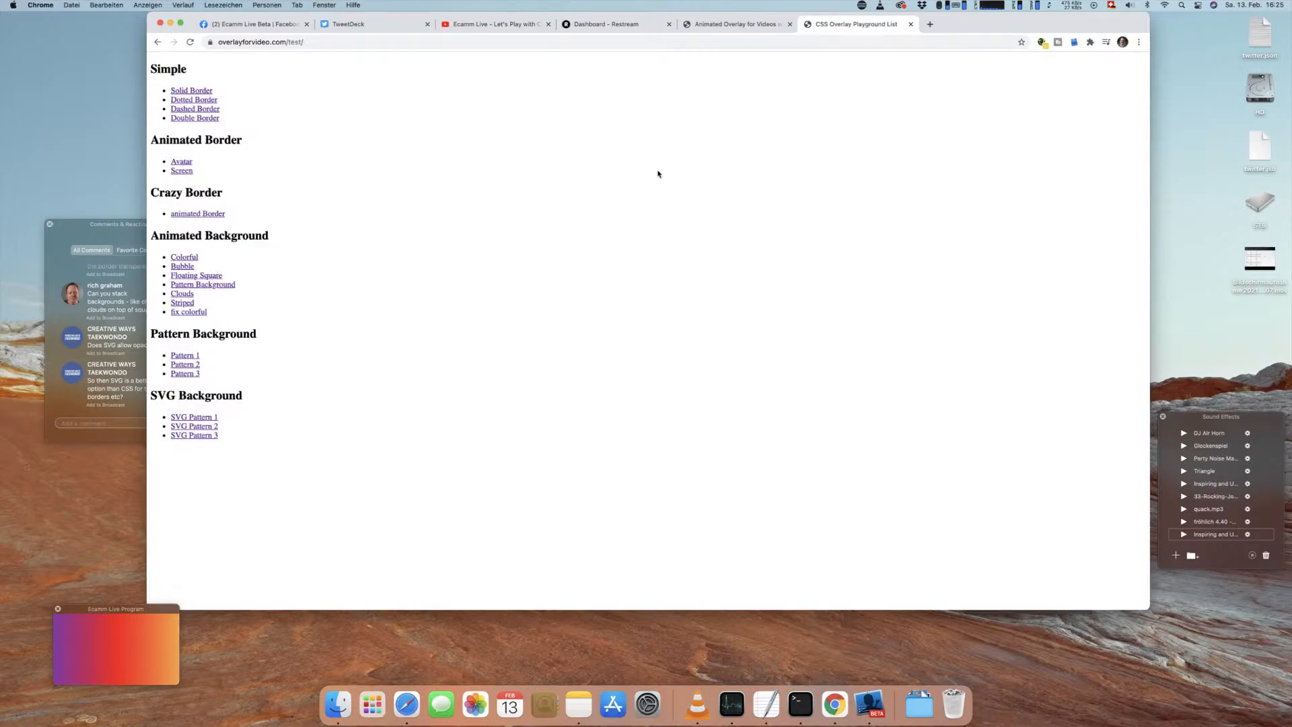
# Step: Show the viewer's comment about SVG versus CSS for borders on the broadcast, and hide the colour widget covering the bubble background
pyautogui.moveTo(1017, 27); pyautogui.dragTo(1078, 12)
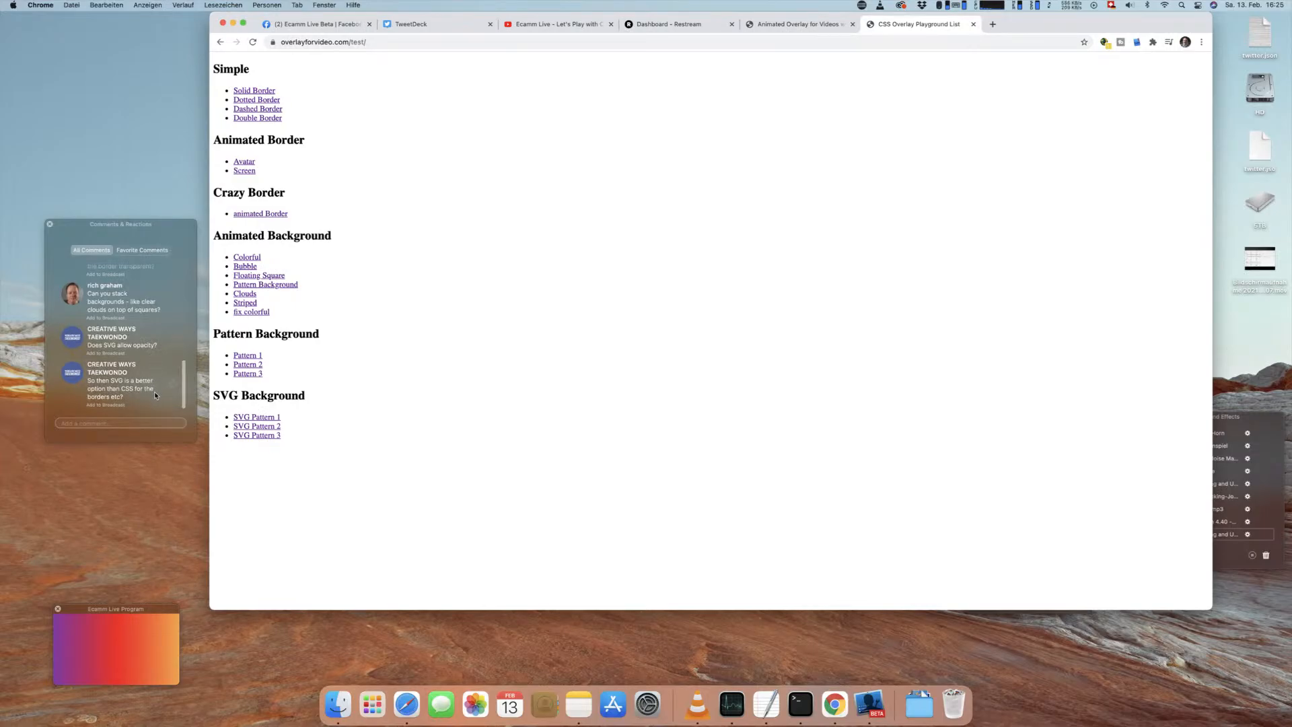
pyautogui.click(109, 405)
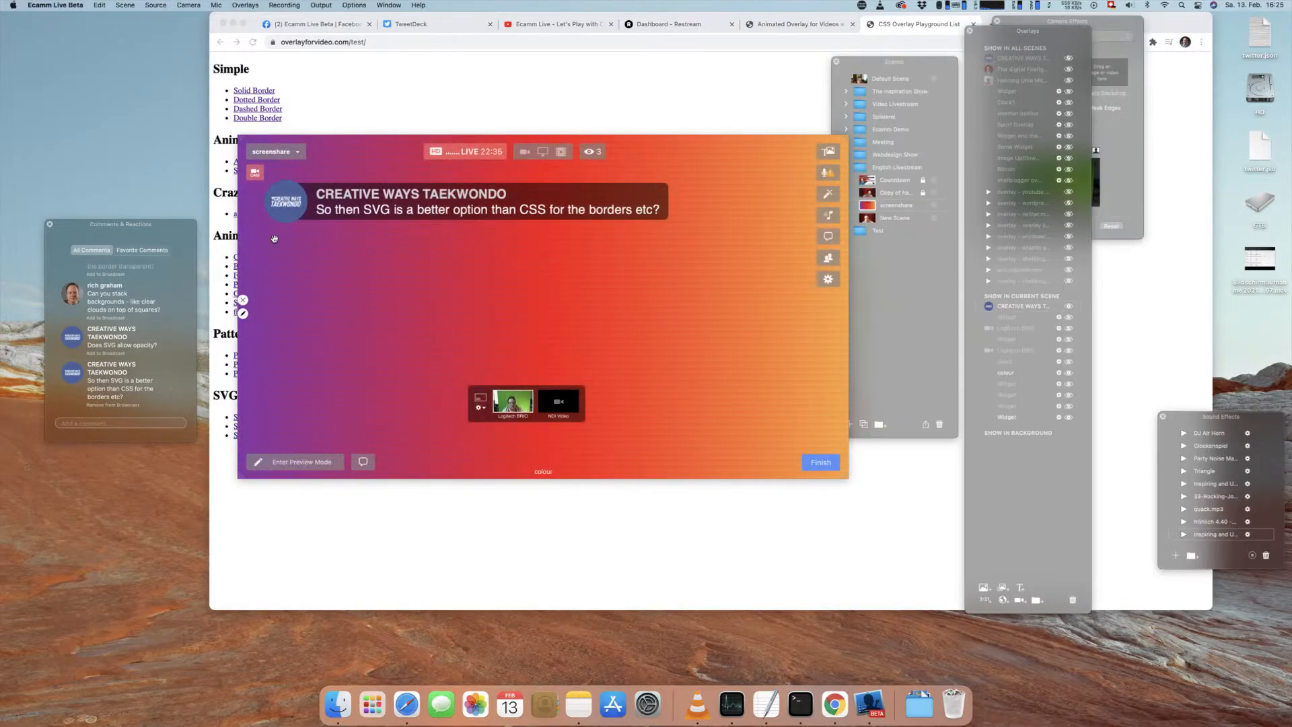
pyautogui.click(243, 300)
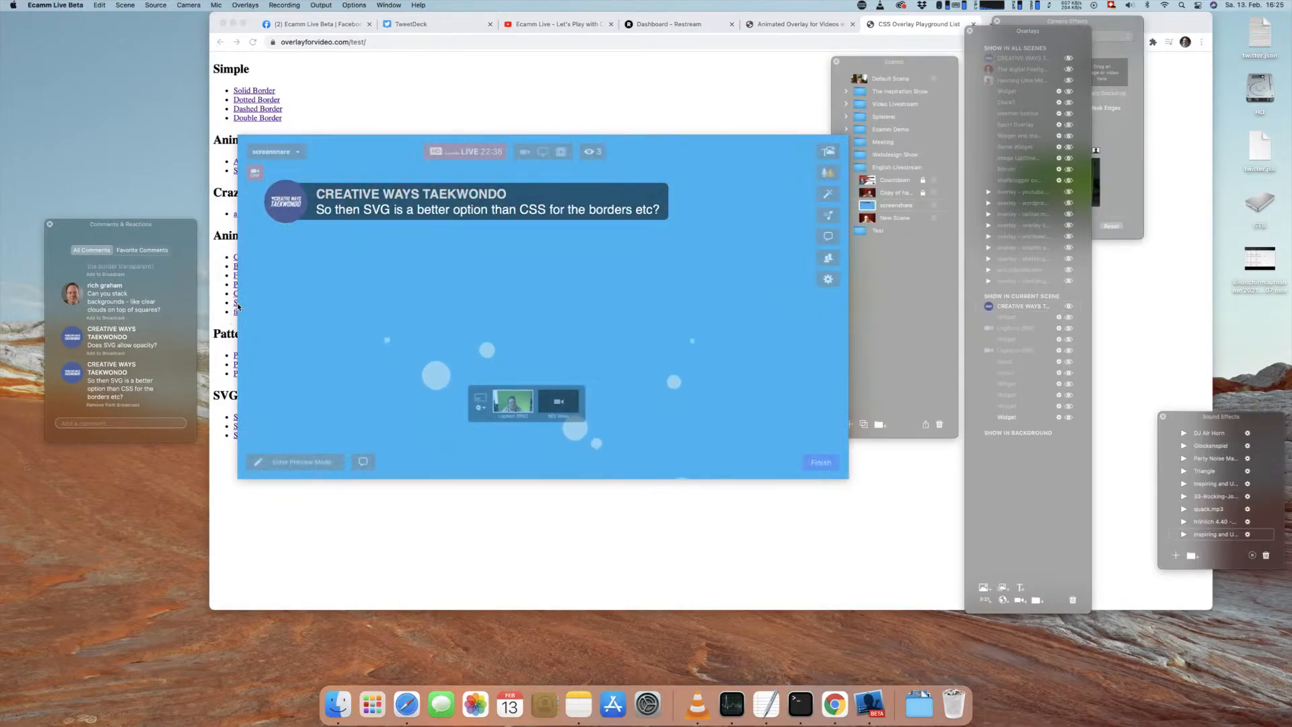
# Step: Reposition the video preview over the browser, and place the SVG-versus-CSS comment on the bubble background before removing it again
pyautogui.moveTo(278, 284); pyautogui.dragTo(323, 212)
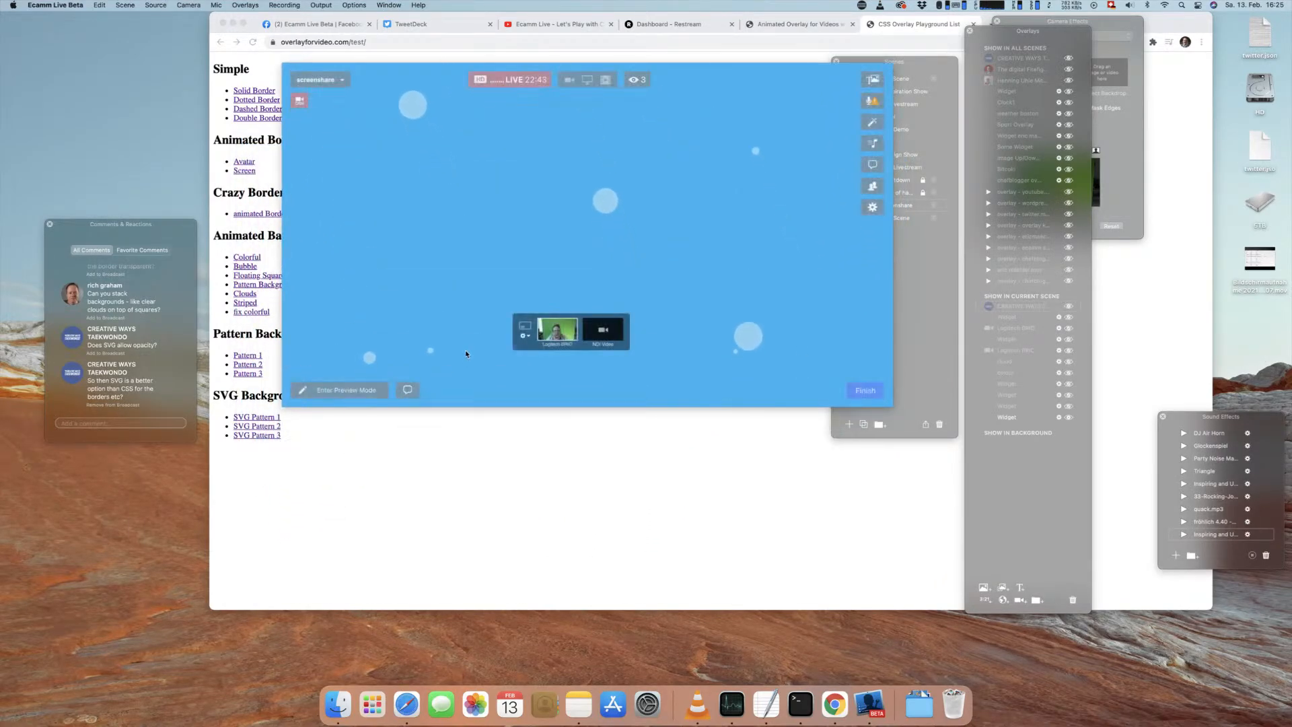
pyautogui.moveTo(357, 150); pyautogui.dragTo(346, 166)
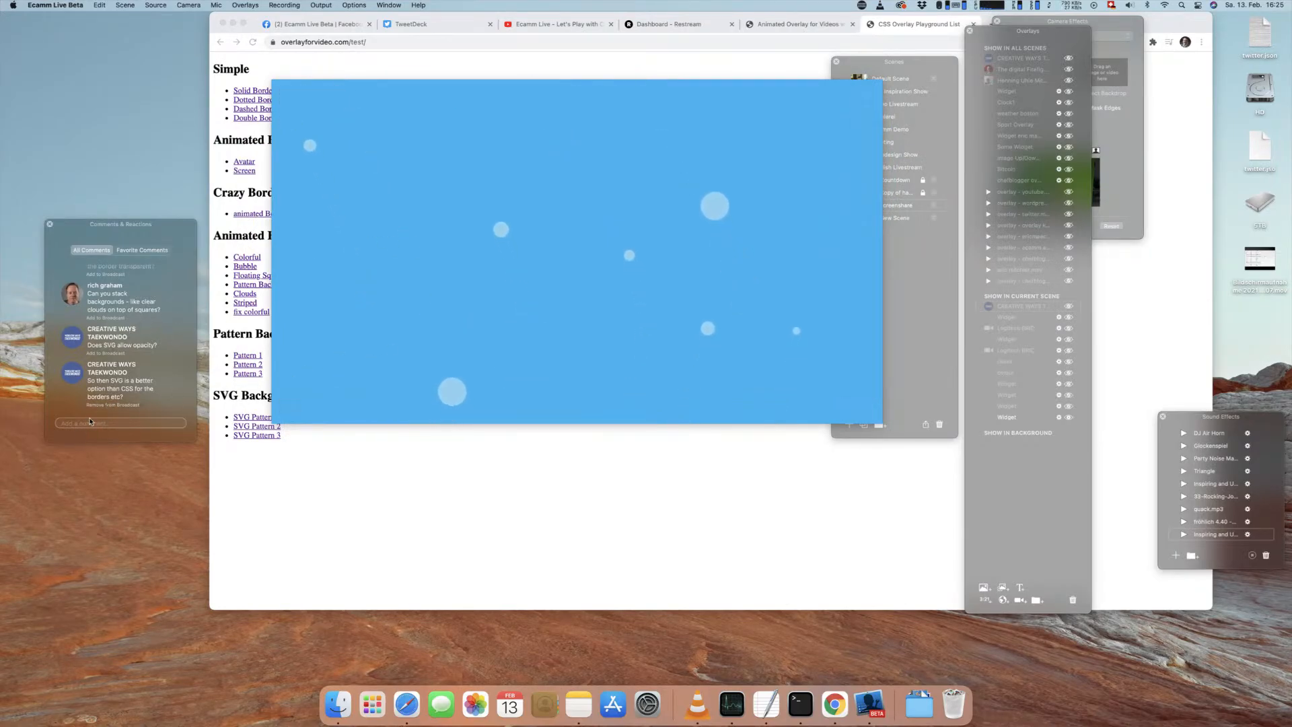
pyautogui.moveTo(115, 389); pyautogui.dragTo(477, 227)
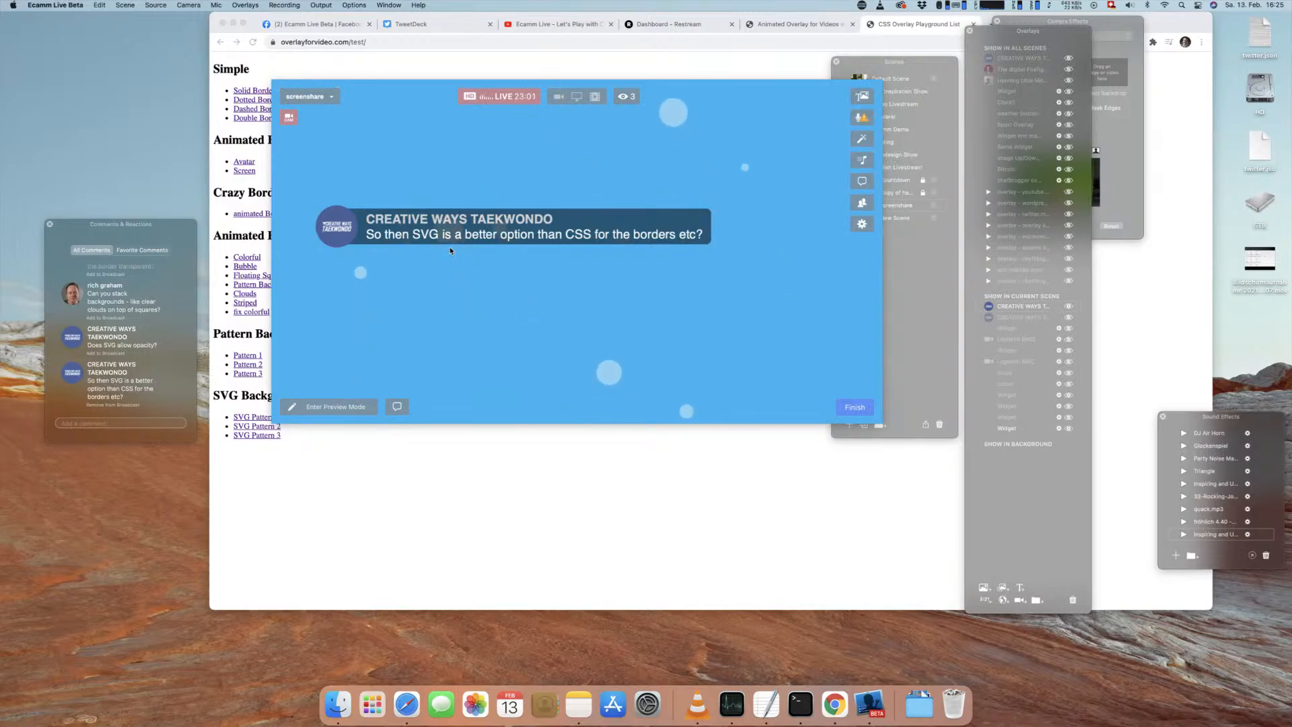
pyautogui.moveTo(453, 231)
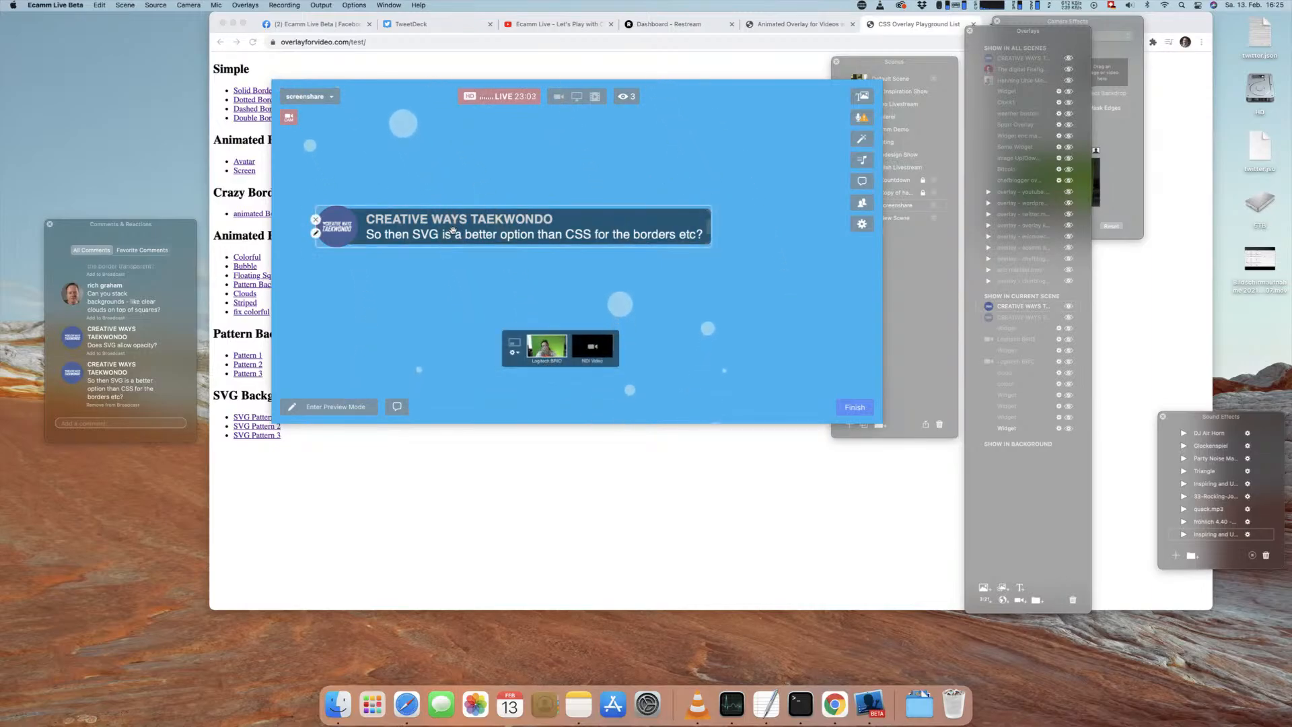
pyautogui.press('Delete')
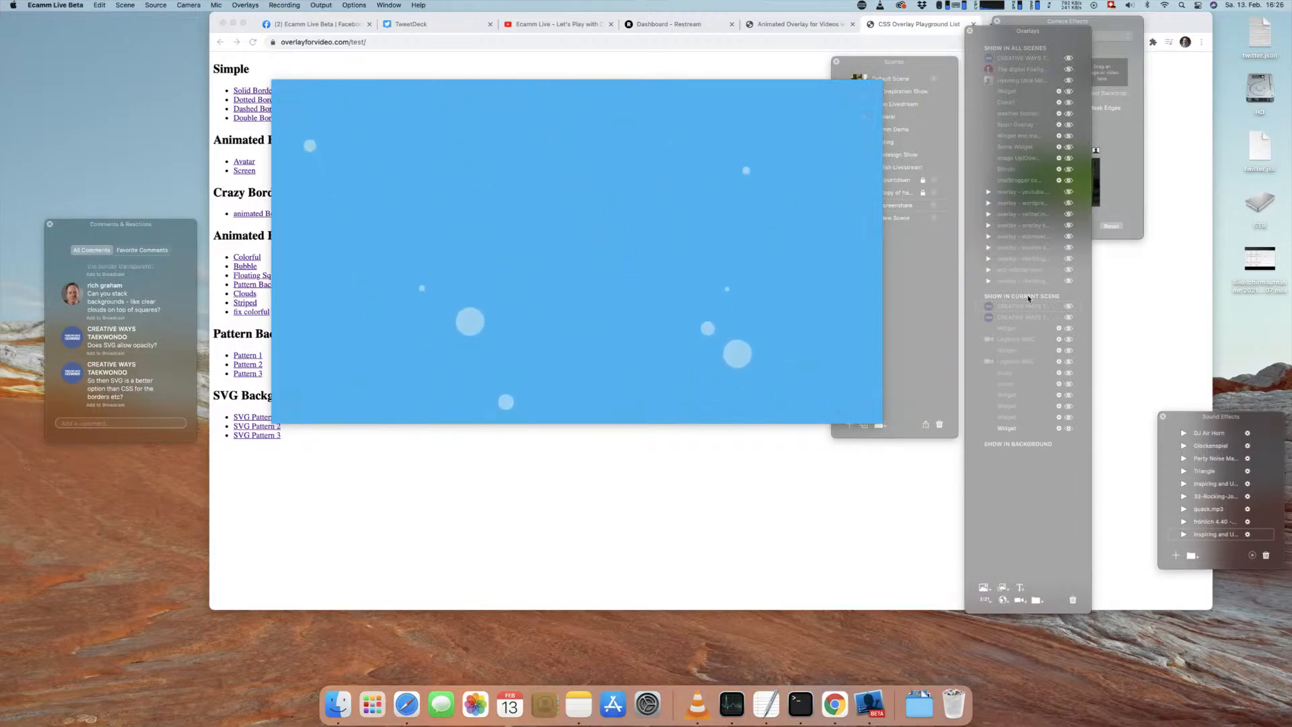
# Step: Switch the broadcast to the "Copy of hauptfenster" camera scene and move the scenes list clear of the video preview
pyautogui.click(932, 252)
pyautogui.click(868, 193)
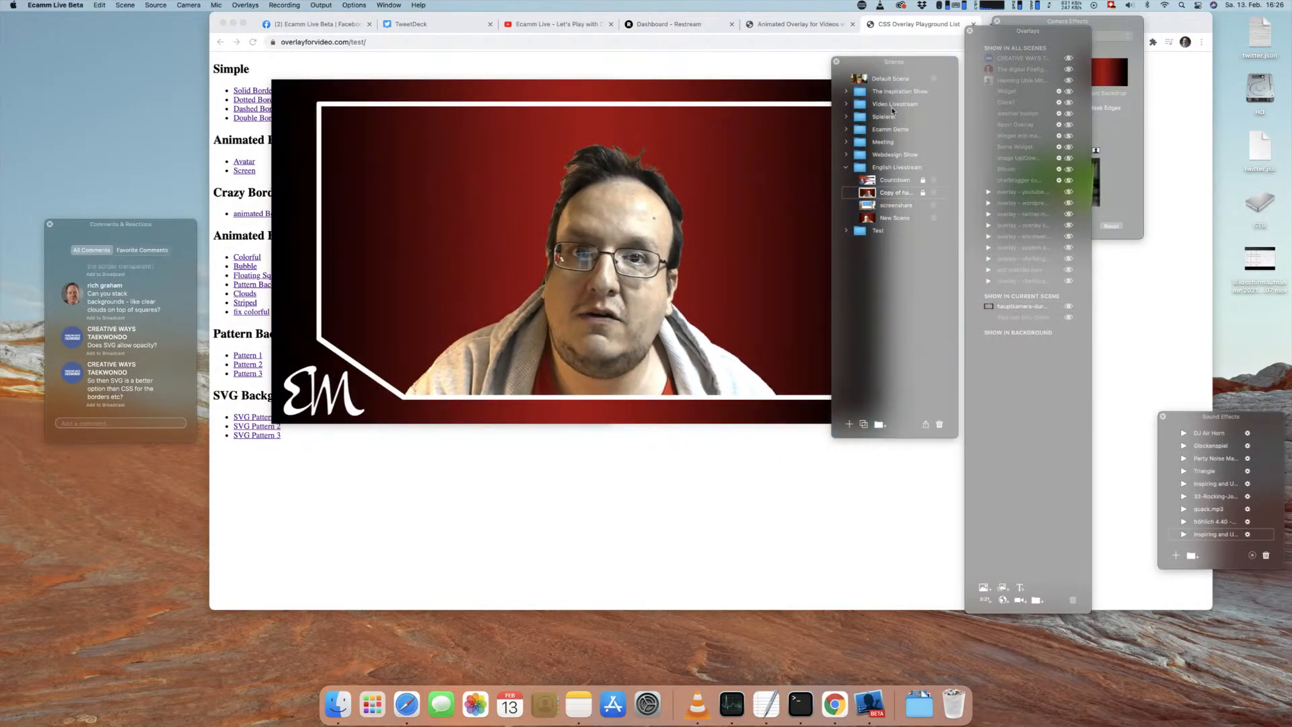
pyautogui.moveTo(889, 62); pyautogui.dragTo(1168, 133)
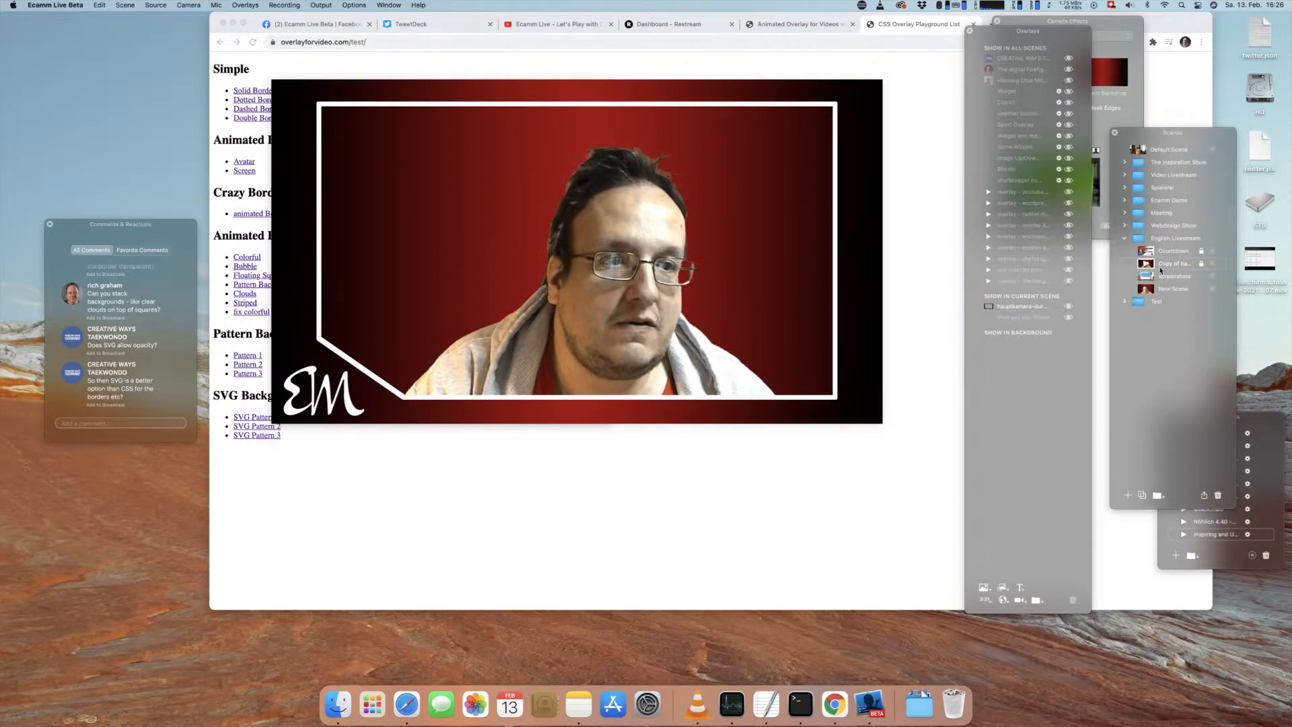
pyautogui.click(1070, 308)
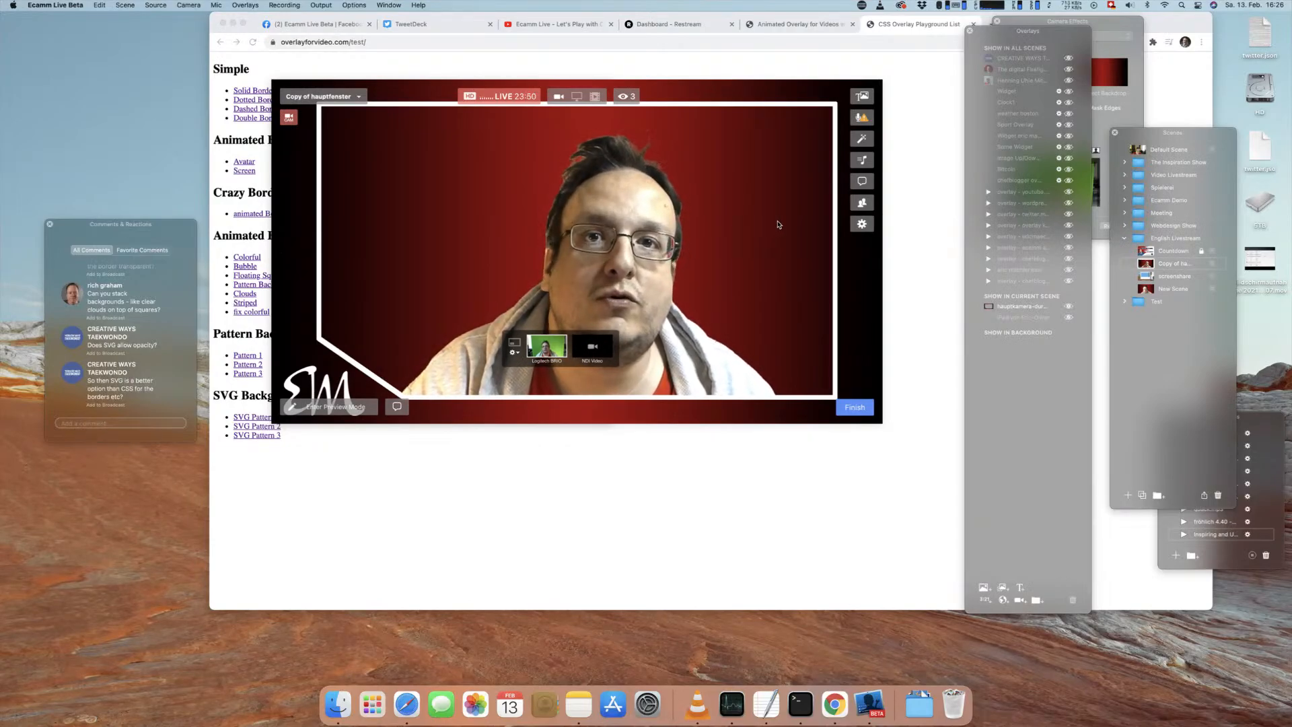
# Step: Finish the live broadcast from the "Copy of hauptfenster" scene
pyautogui.moveTo(751, 230)
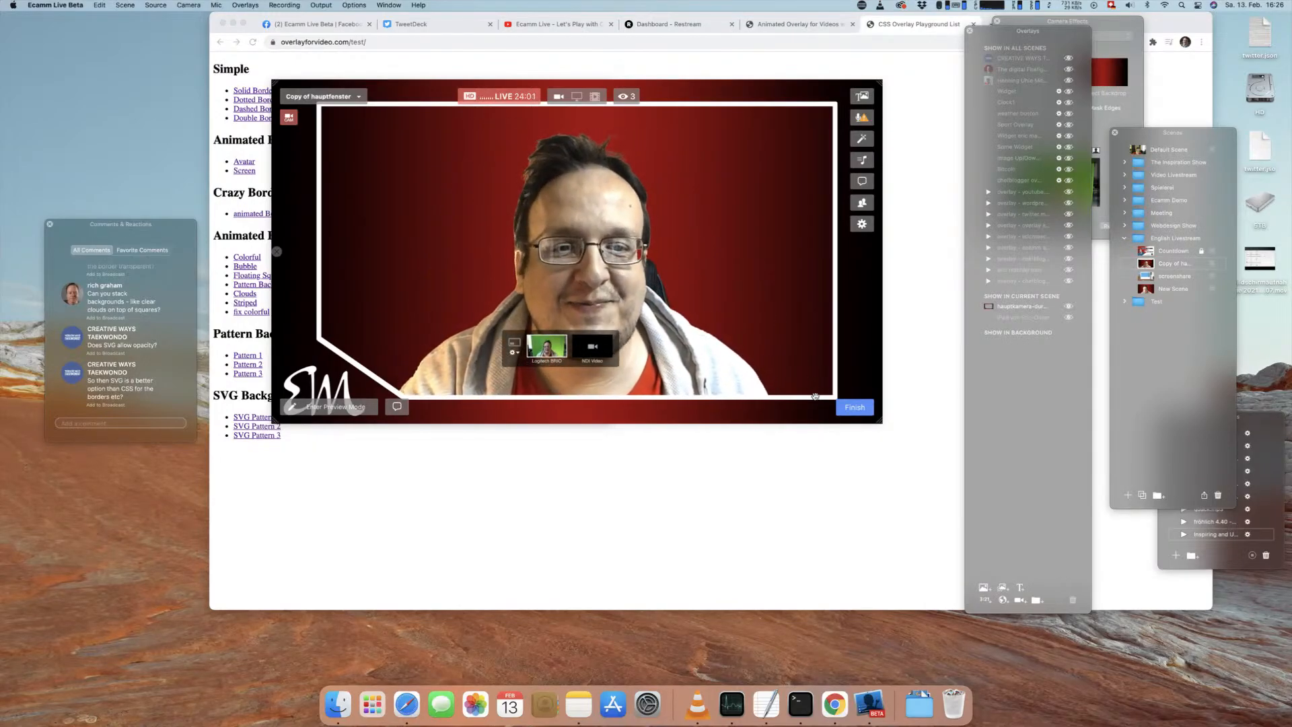
pyautogui.click(854, 408)
pyautogui.click(849, 408)
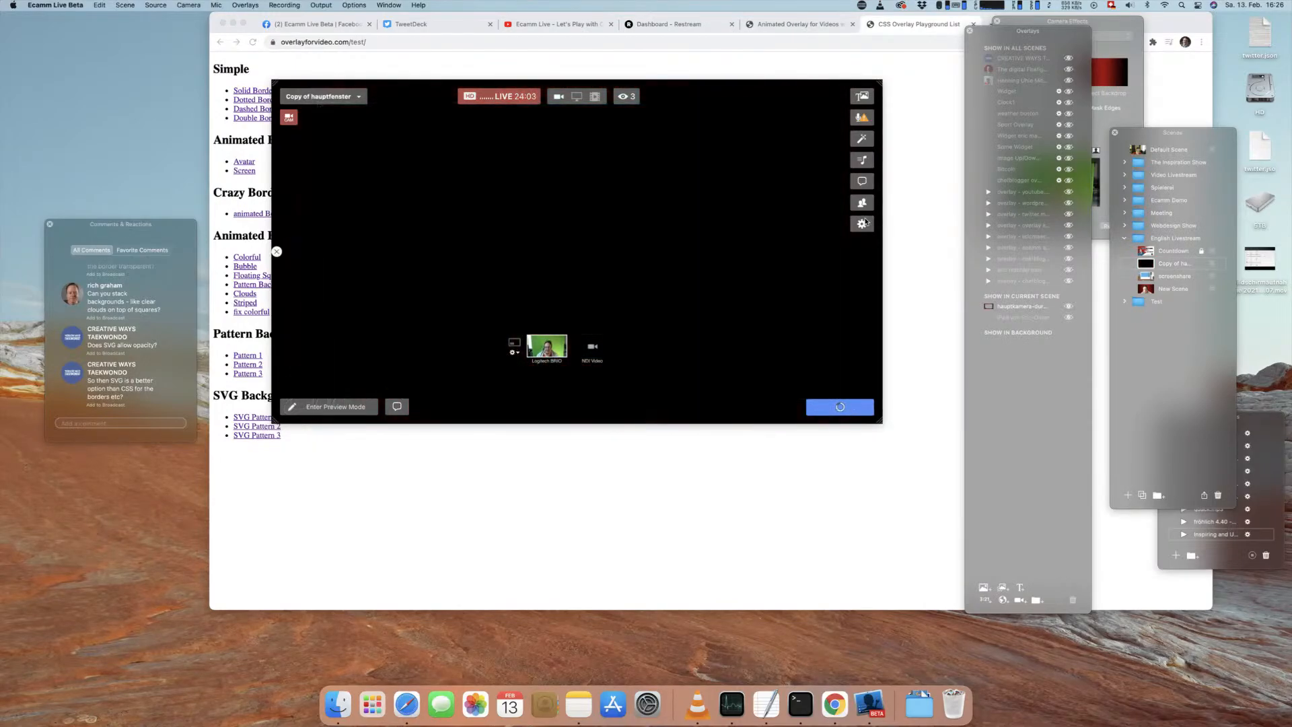